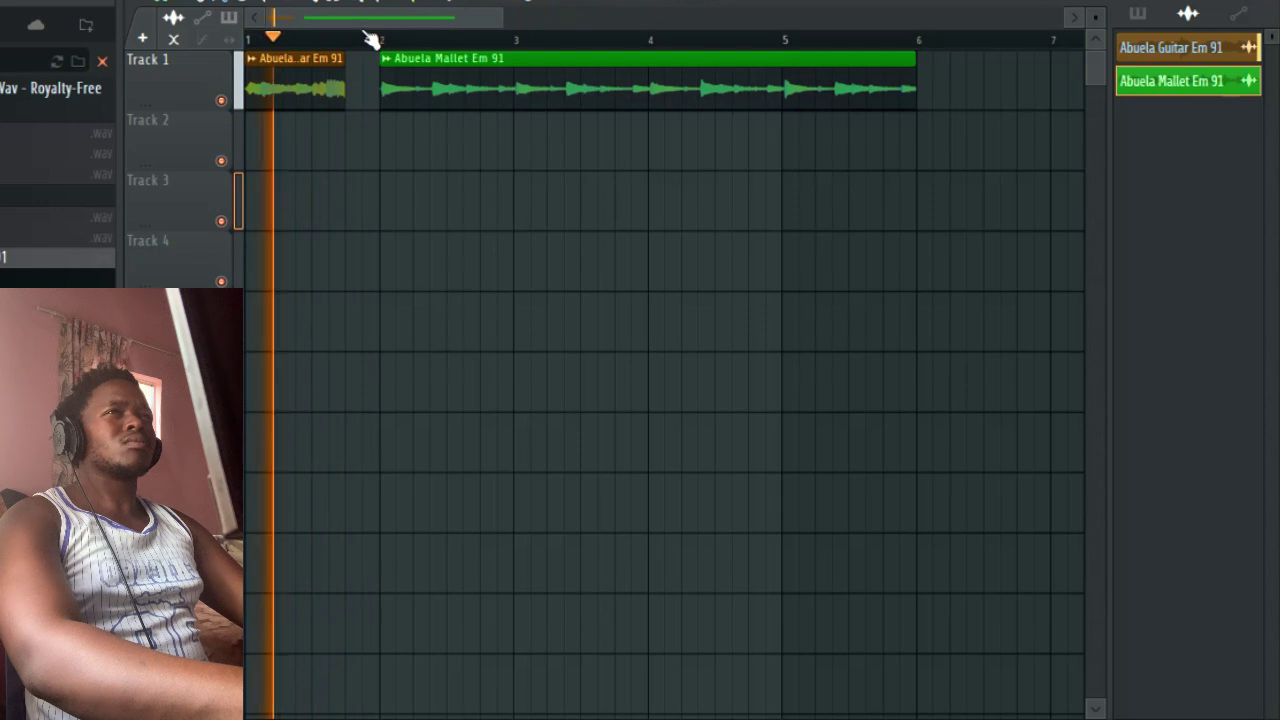
Play back the guitar and mallet clips on Track 1 to check their timing around bar 2
{"action": "left_click", "coordinate": [386, 38]}
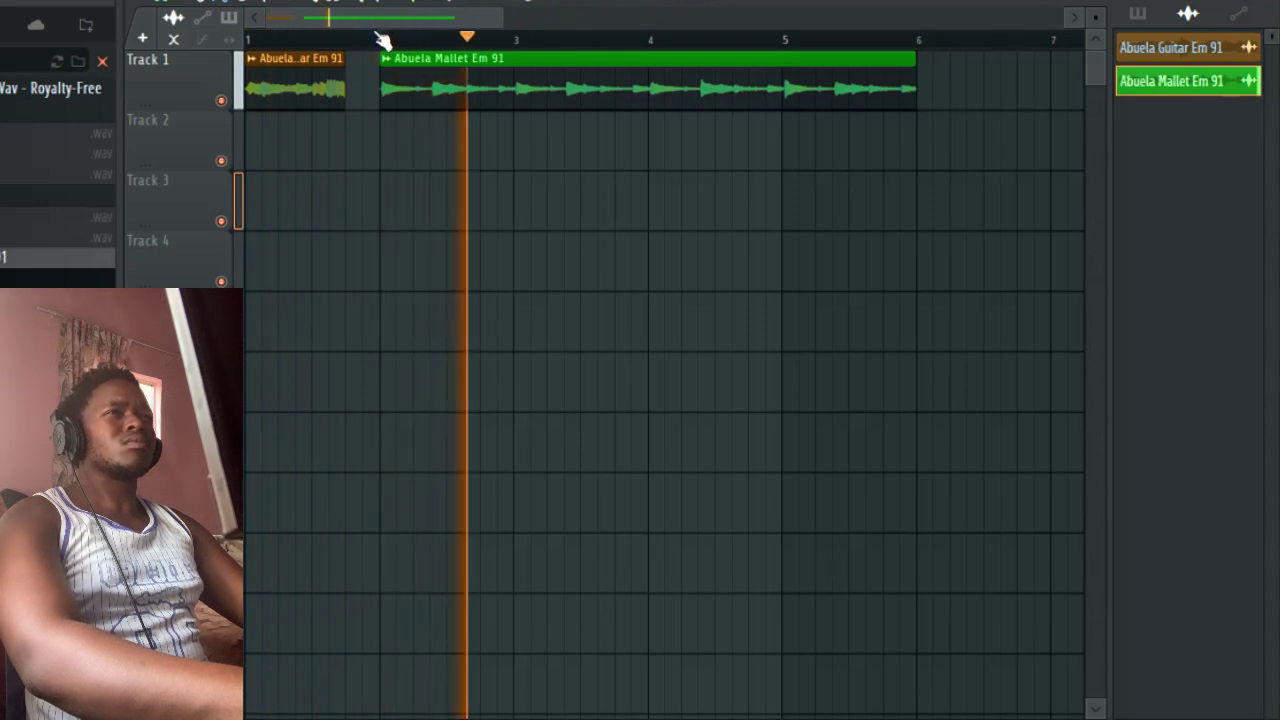
{"action": "key", "text": "space"}
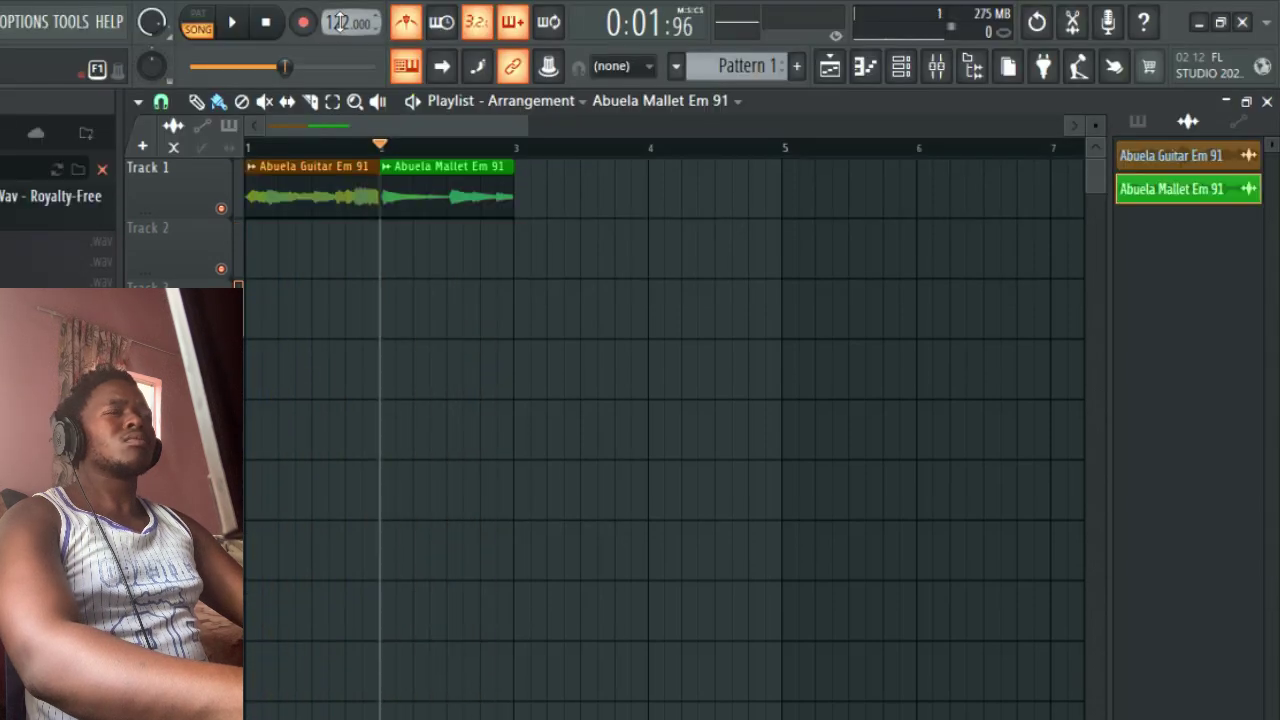
{"action": "key", "text": "space"}
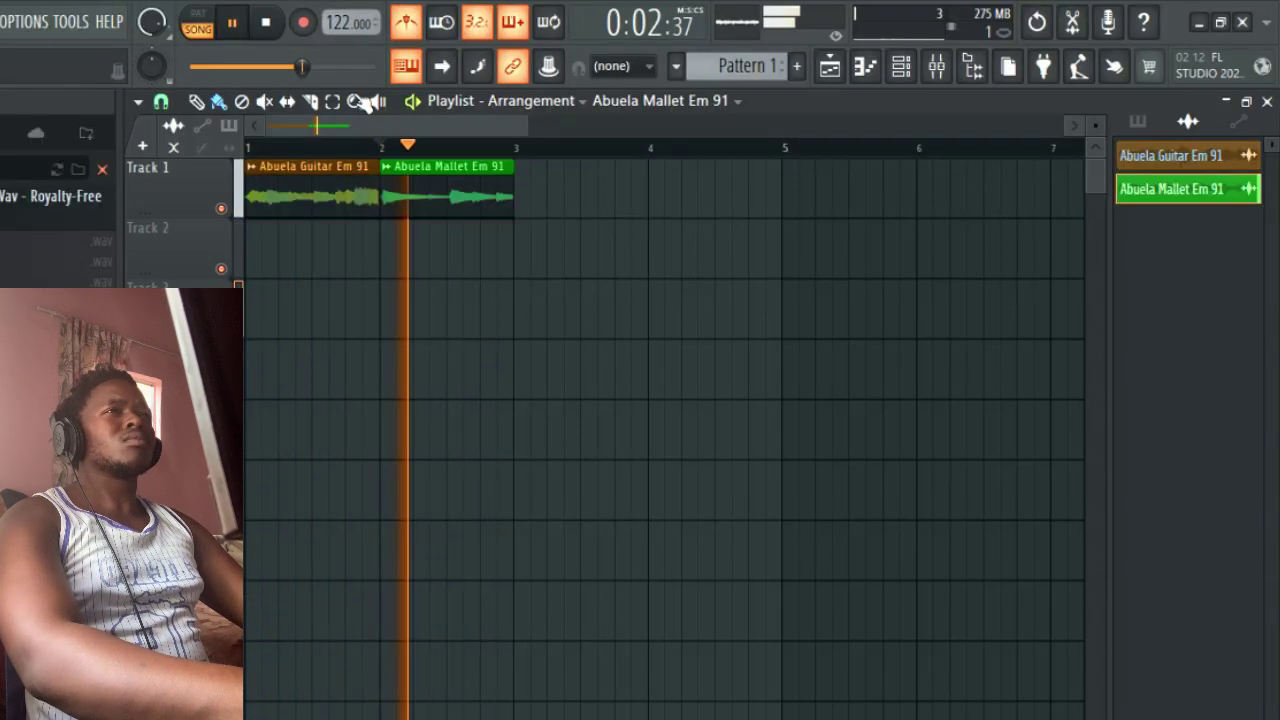
{"action": "left_click", "coordinate": [283, 25]}
{"action": "key", "text": "space"}
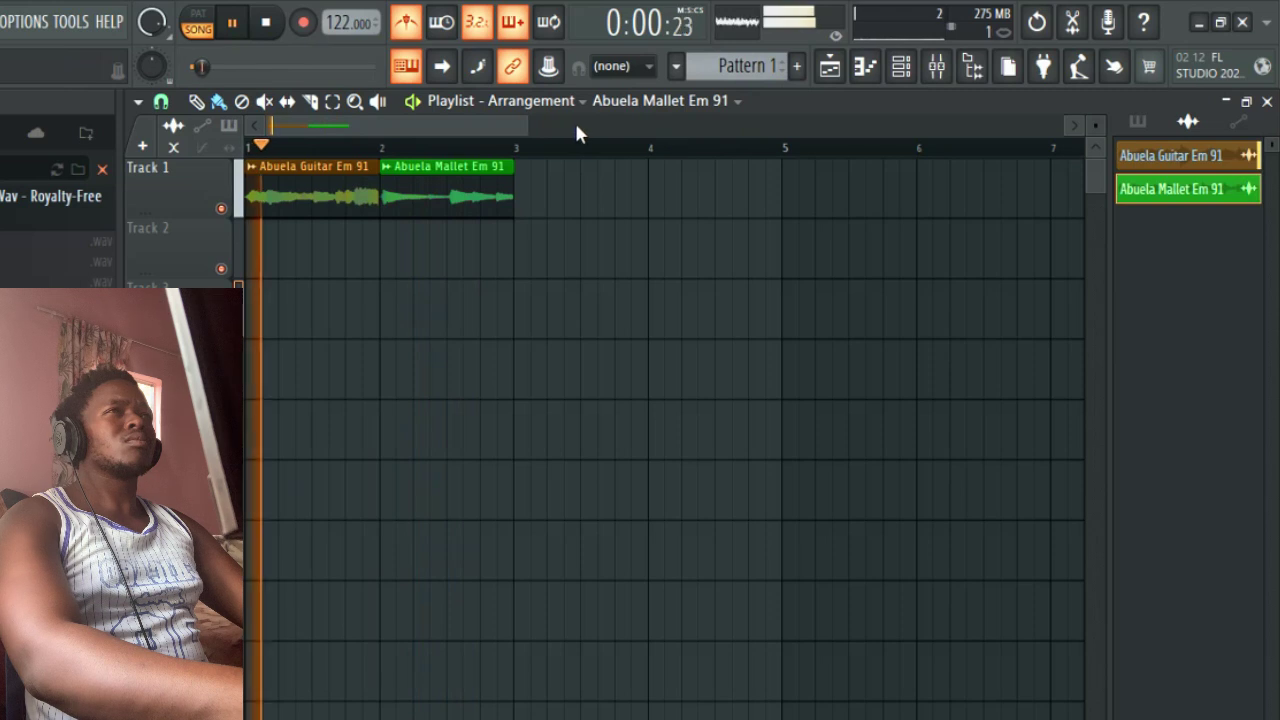
Trim the start of the Abuela Guitar Em 91 clip at bar 1 on Track 1
{"action": "left_click_drag", "start_coordinate": [529, 123], "coordinate": [356, 210]}
{"action": "scroll", "coordinate": [345, 215], "scroll_direction": "up", "scroll_amount": 4}
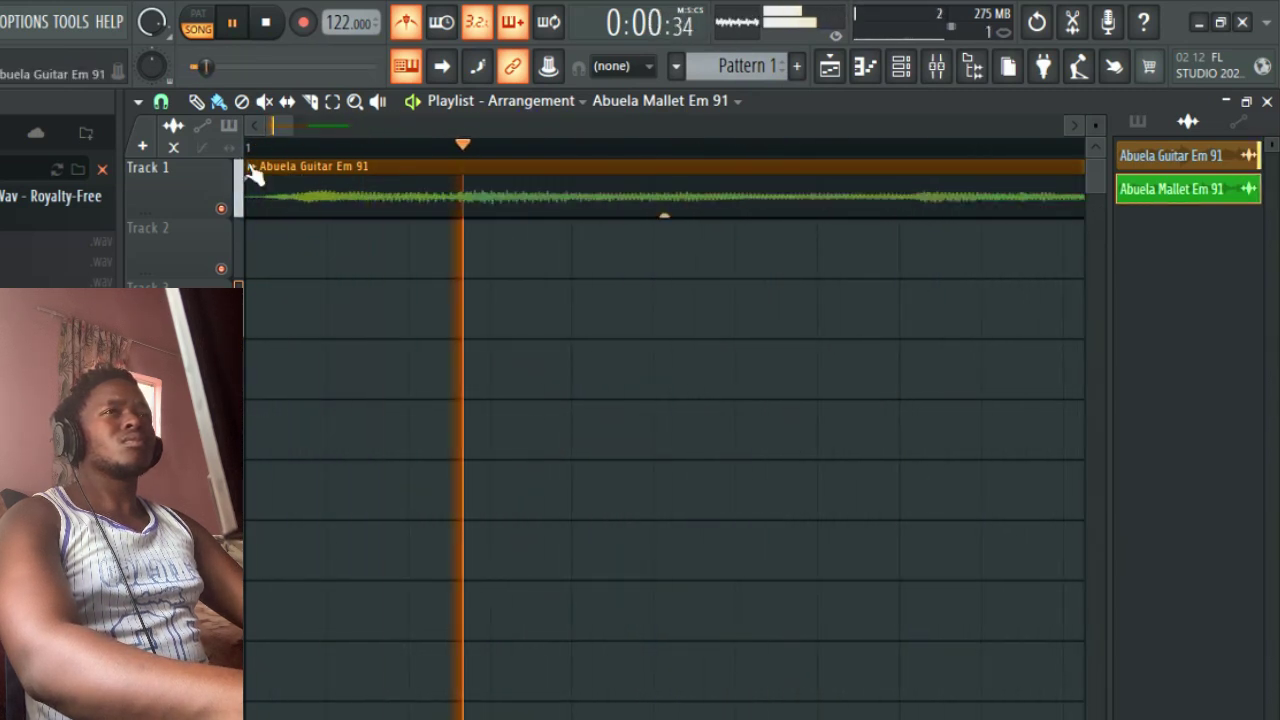
{"action": "key", "text": "space"}
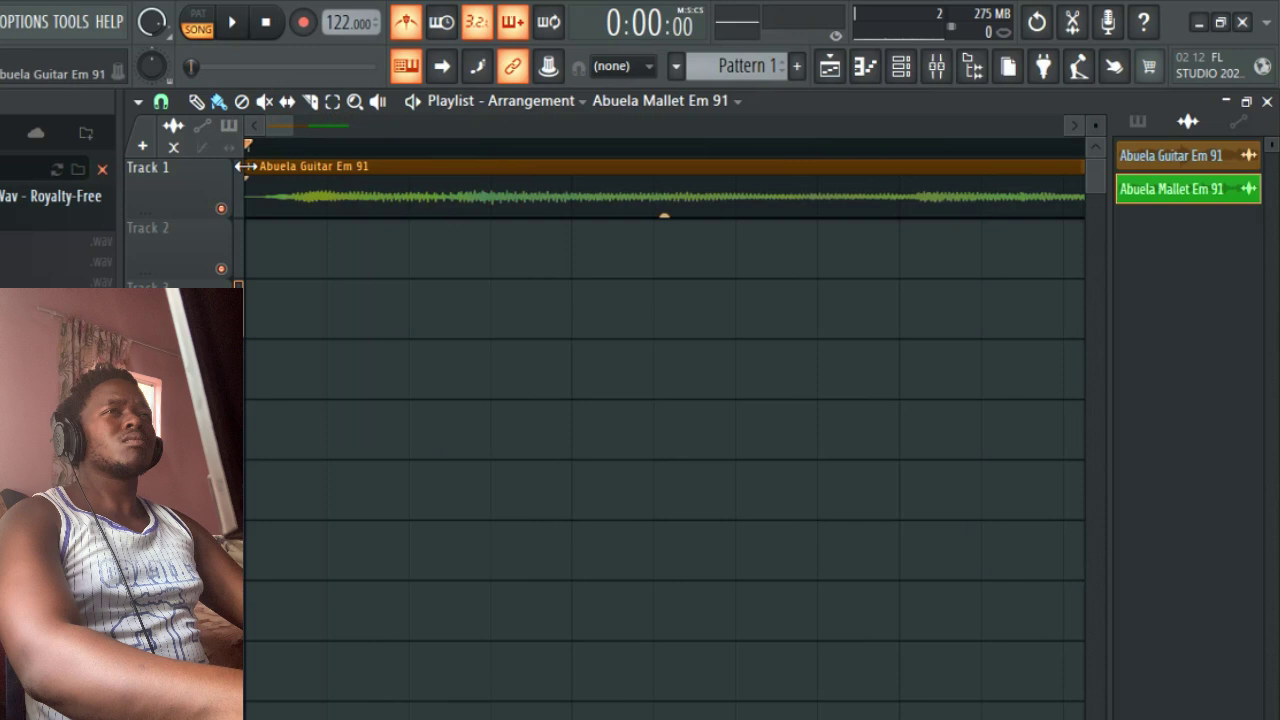
{"action": "left_click_drag", "start_coordinate": [246, 168], "coordinate": [191, 184]}
{"action": "left_click", "coordinate": [968, 67]}
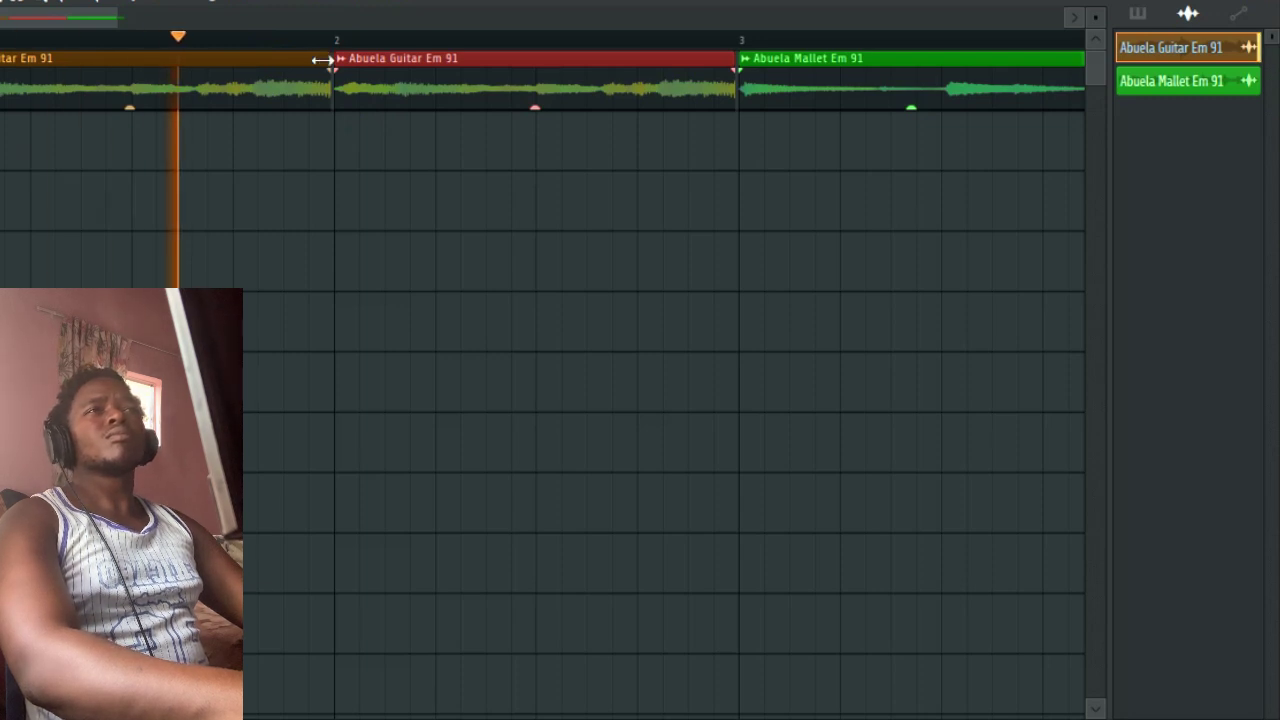
Clean up the join between the two guitar clips at bar 2 and change the guitar clip's declicking mode
{"action": "left_click", "coordinate": [322, 59]}
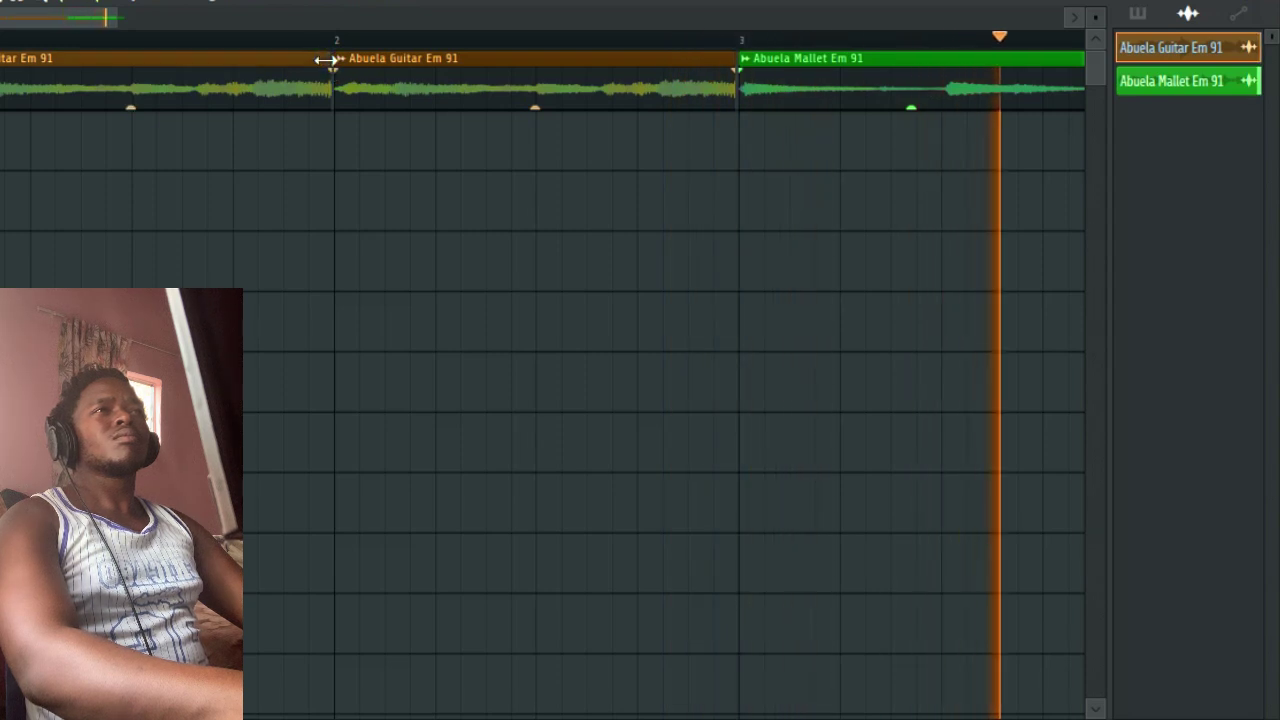
{"action": "right_click", "coordinate": [361, 81]}
{"action": "left_click", "coordinate": [393, 93]}
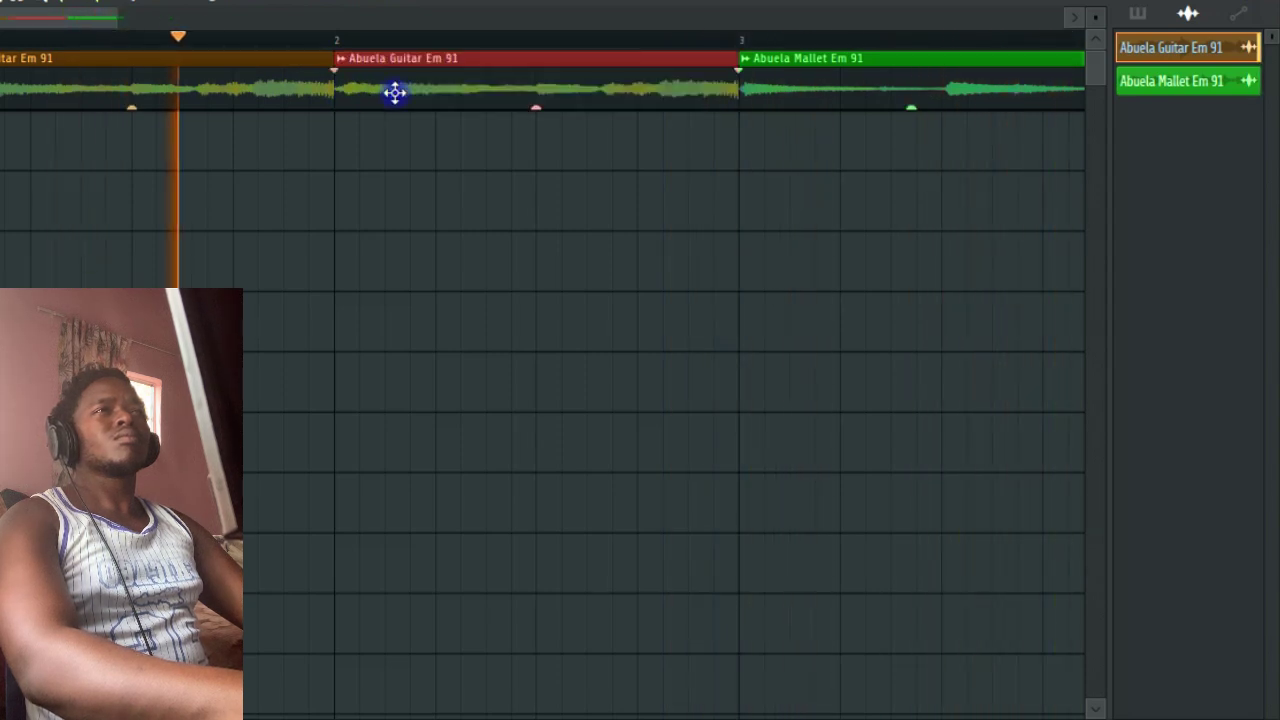
{"action": "double_click", "coordinate": [395, 93]}
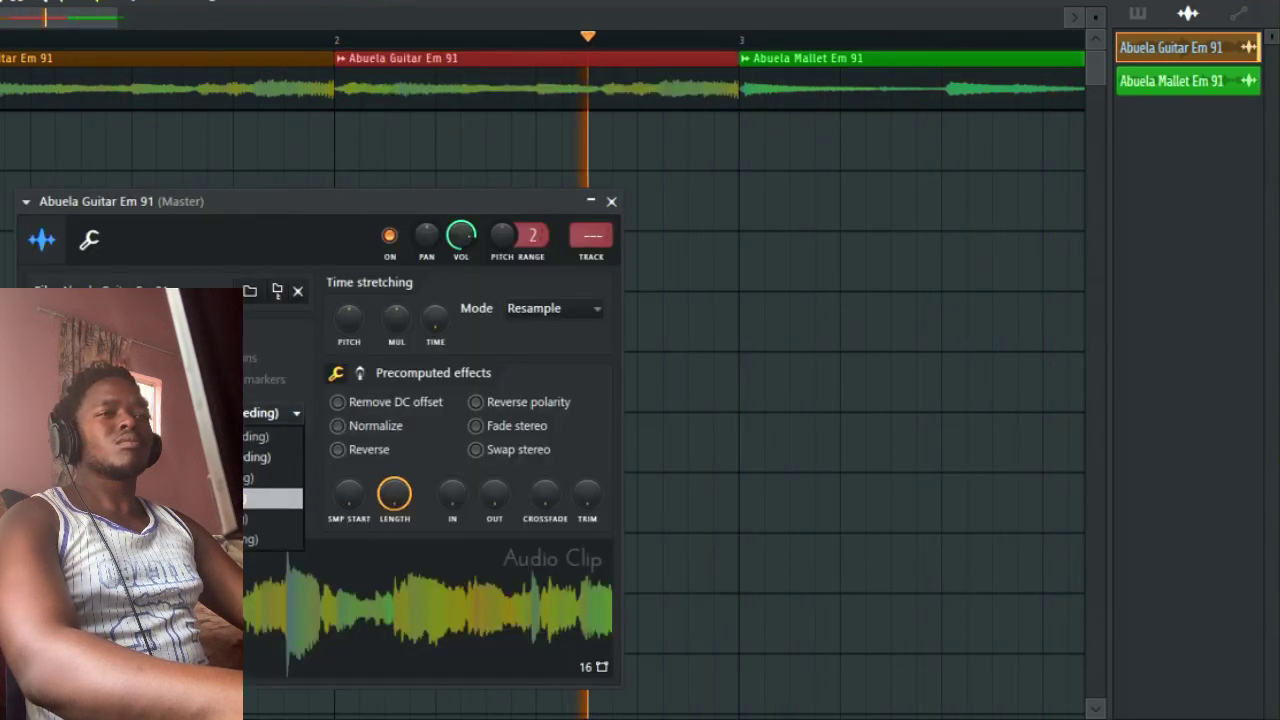
{"action": "left_click", "coordinate": [270, 498]}
{"action": "left_click", "coordinate": [611, 202]}
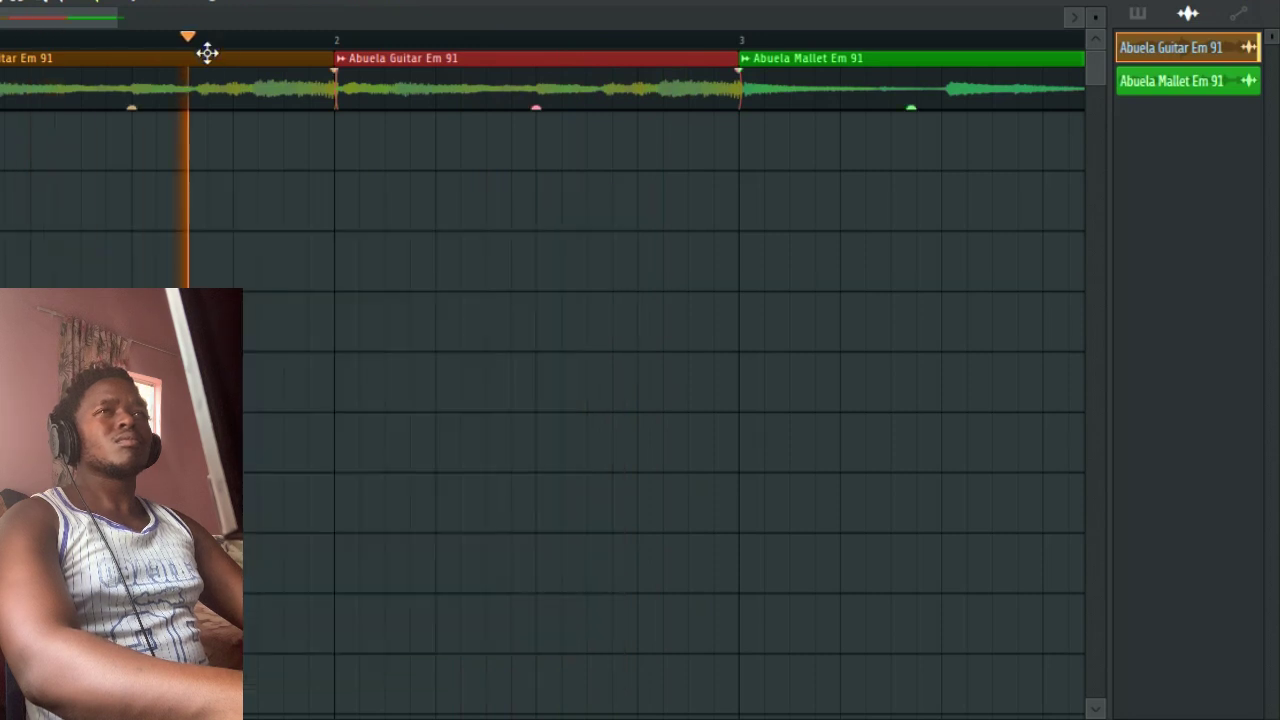
{"action": "left_click", "coordinate": [283, 58]}
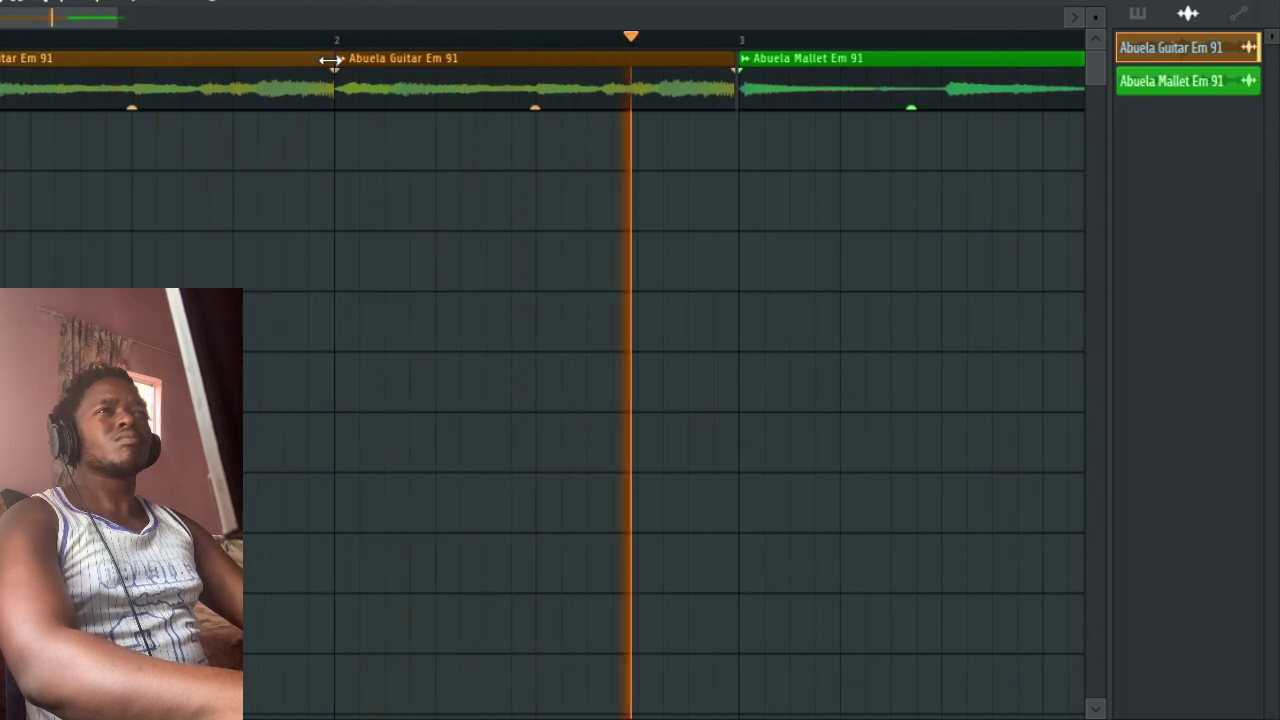
{"action": "key", "text": "space"}
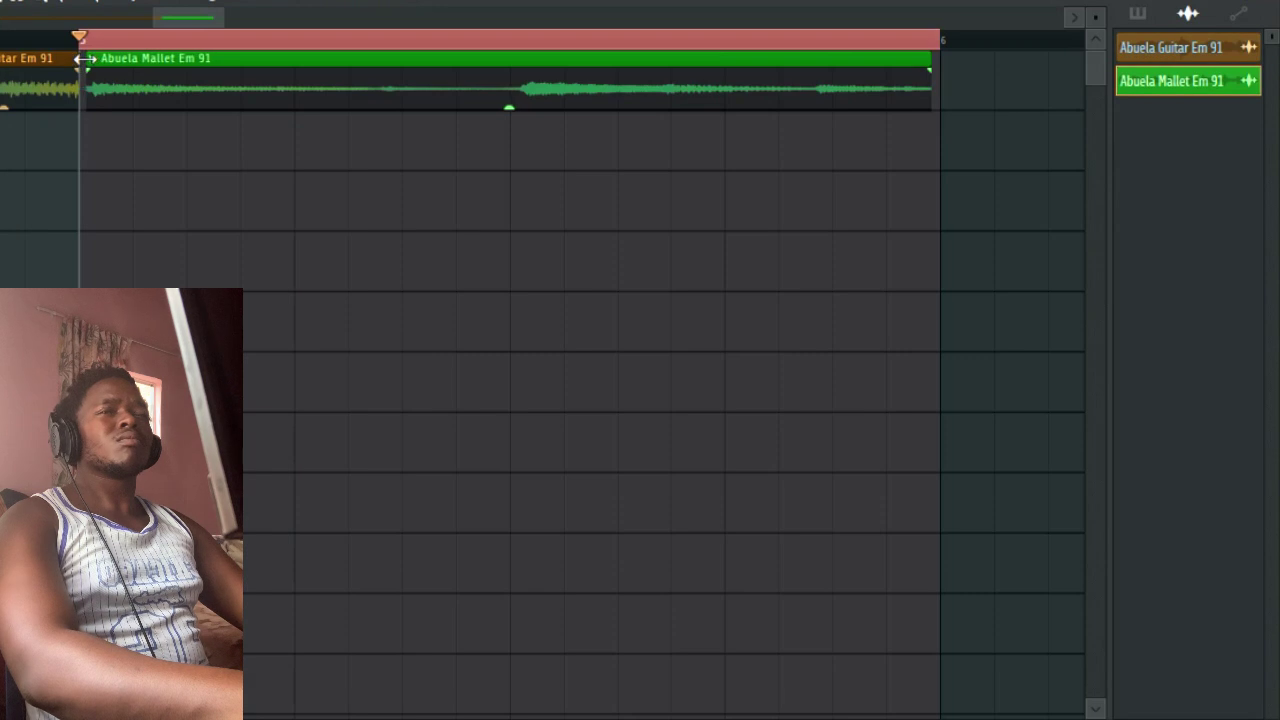
Align the last Abuela Mallet Em 91 clip with bar 5 and lengthen its end to just short of bar 6
{"action": "left_click_drag", "start_coordinate": [126, 73], "coordinate": [114, 72]}
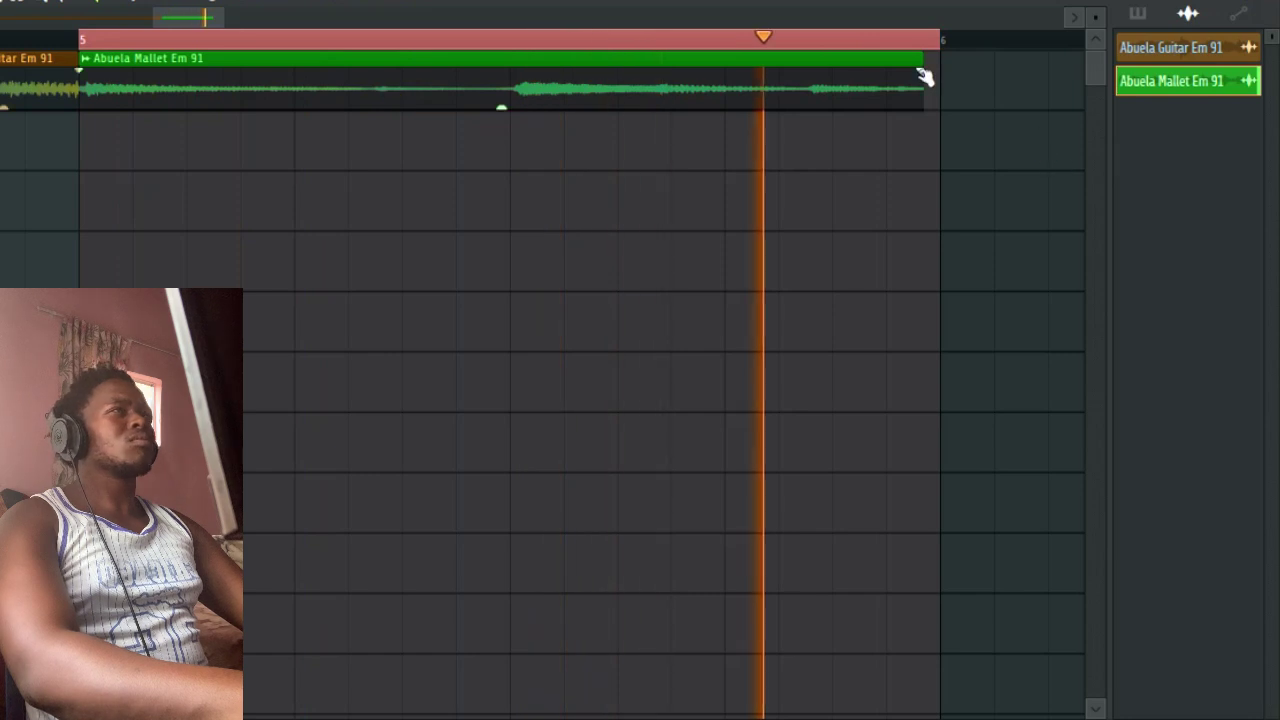
{"action": "left_click_drag", "start_coordinate": [922, 61], "coordinate": [937, 61]}
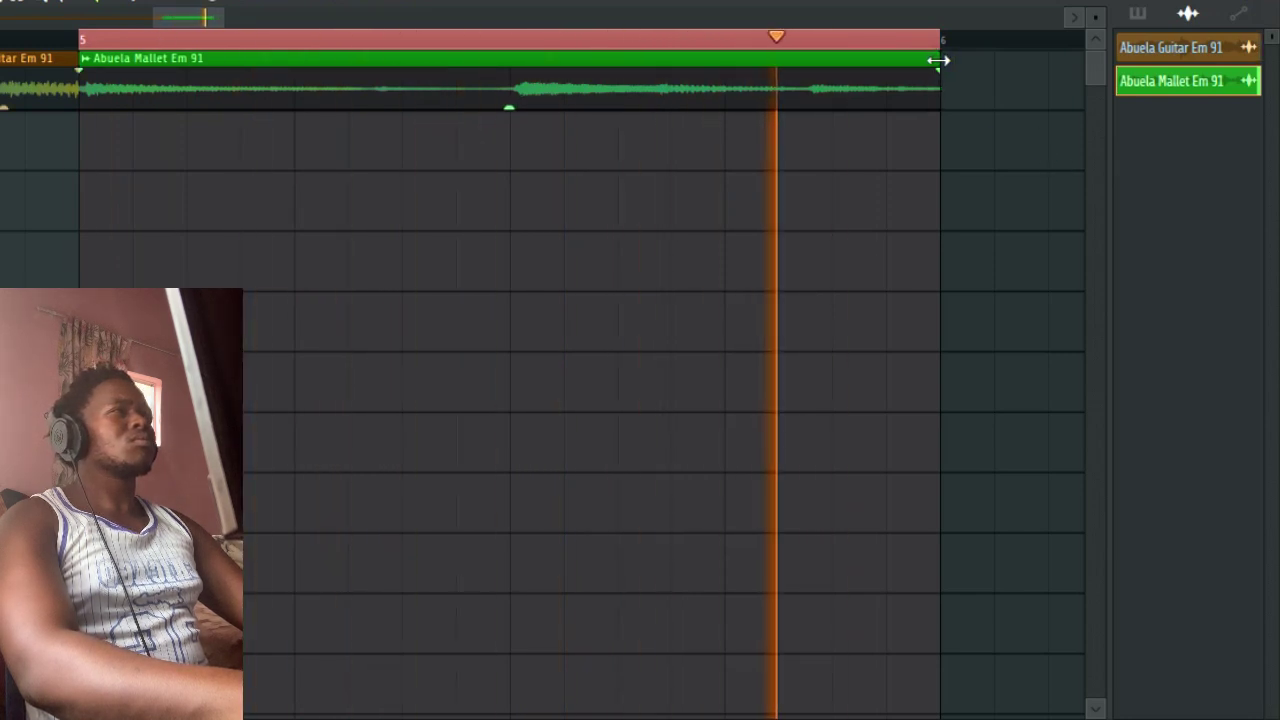
{"action": "key", "text": "ctrl+z"}
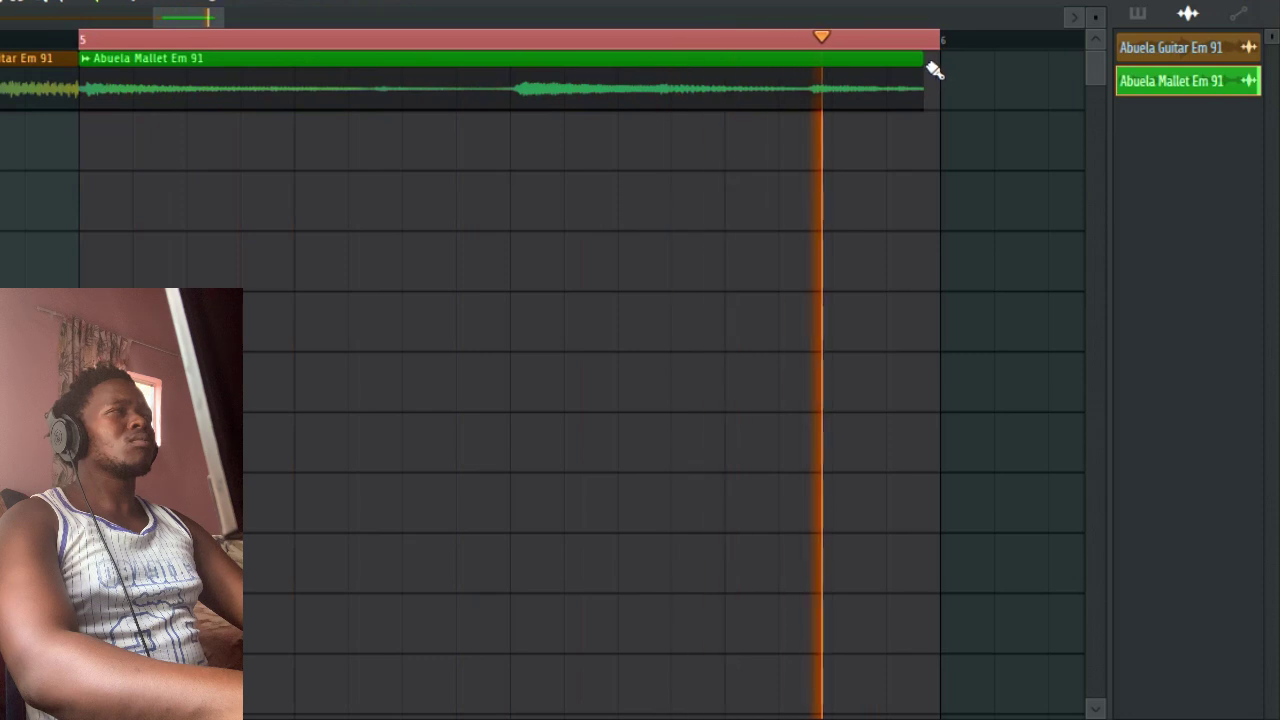
{"action": "left_click_drag", "start_coordinate": [916, 60], "coordinate": [929, 58]}
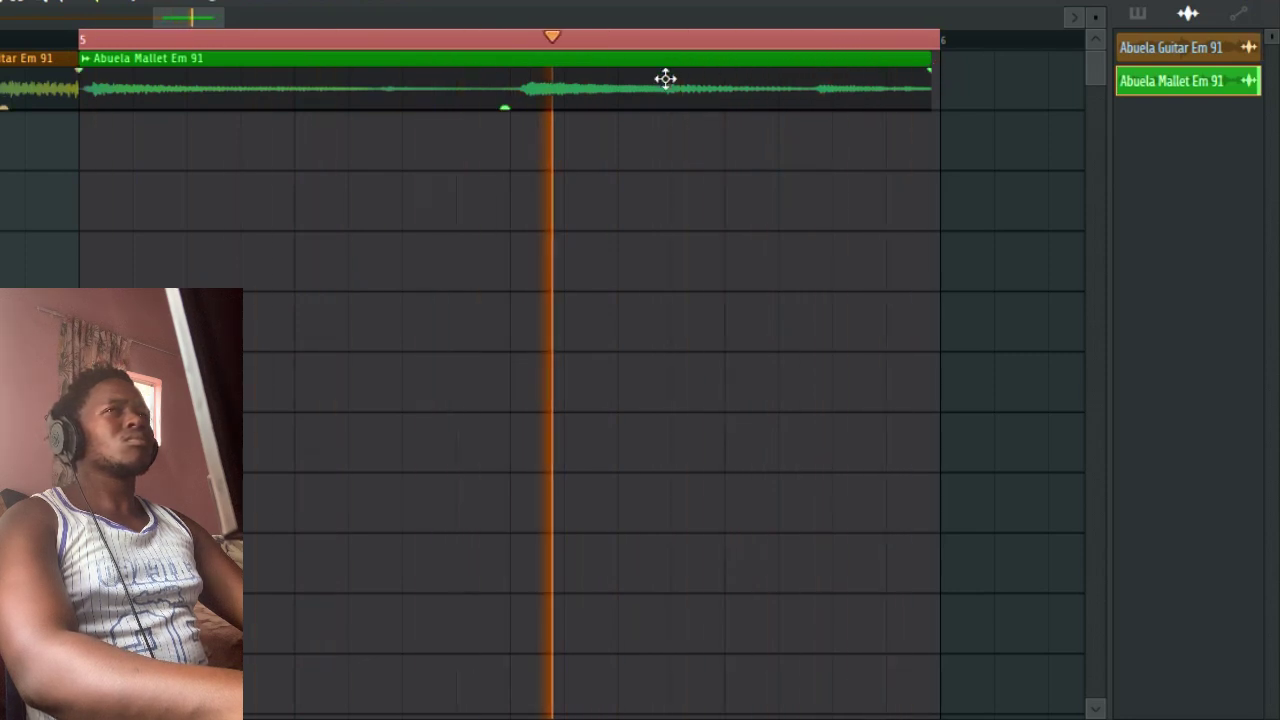
{"action": "left_click_drag", "start_coordinate": [666, 78], "coordinate": [655, 81]}
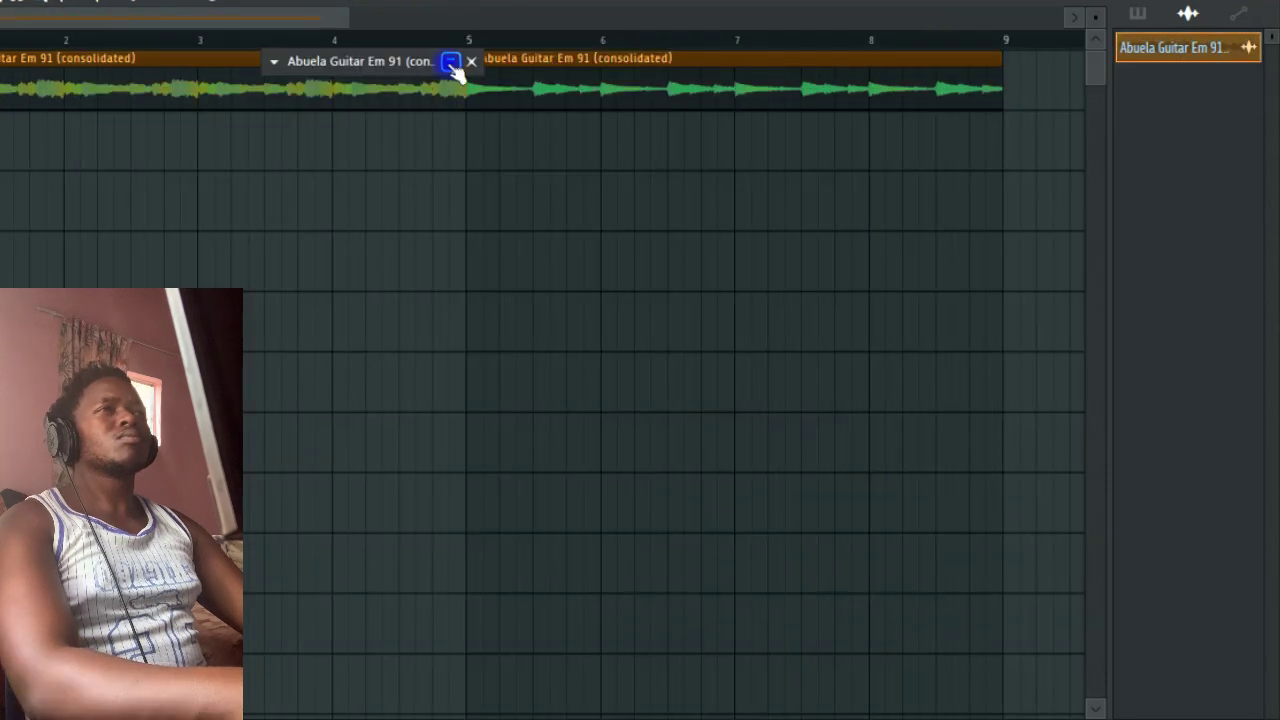
Route the consolidated guitar clip to mixer track Insert 1
{"action": "left_click", "coordinate": [451, 63]}
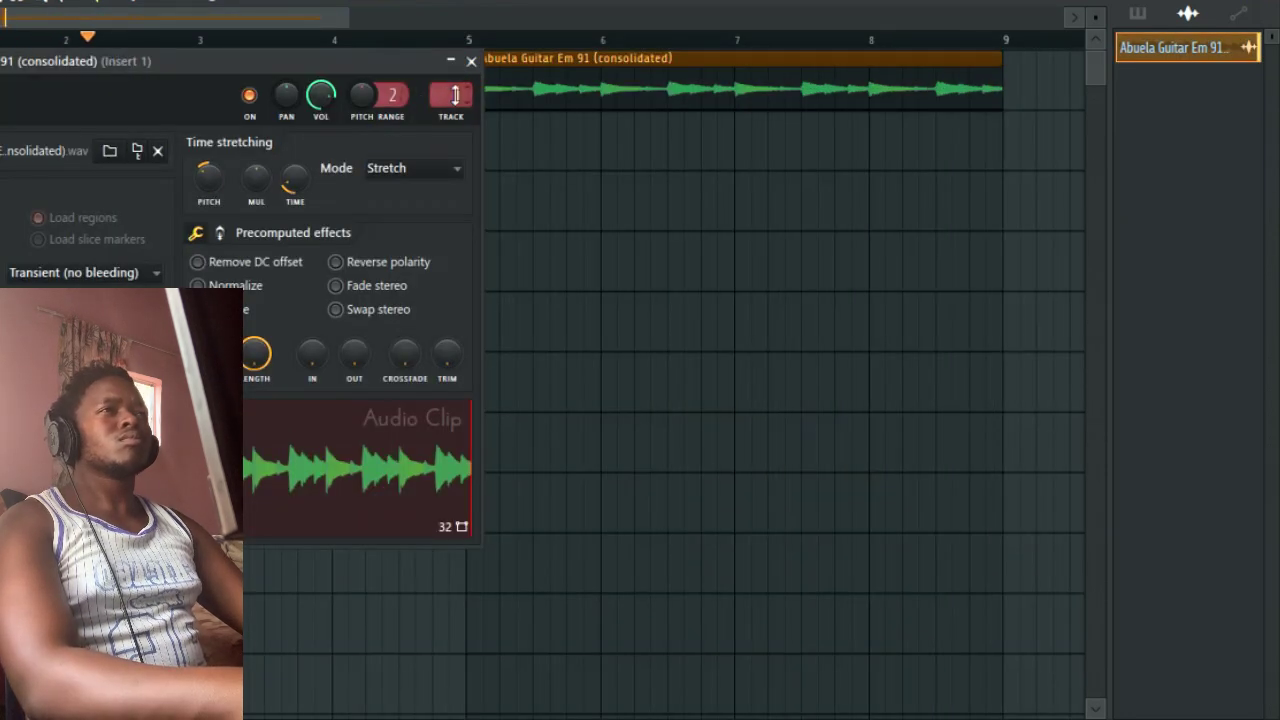
{"action": "left_click", "coordinate": [471, 62]}
Load Fruity Parametric EQ 2 into effect slot 4 of Insert 1 with the 40Hz cut preset
{"action": "key", "text": "F9"}
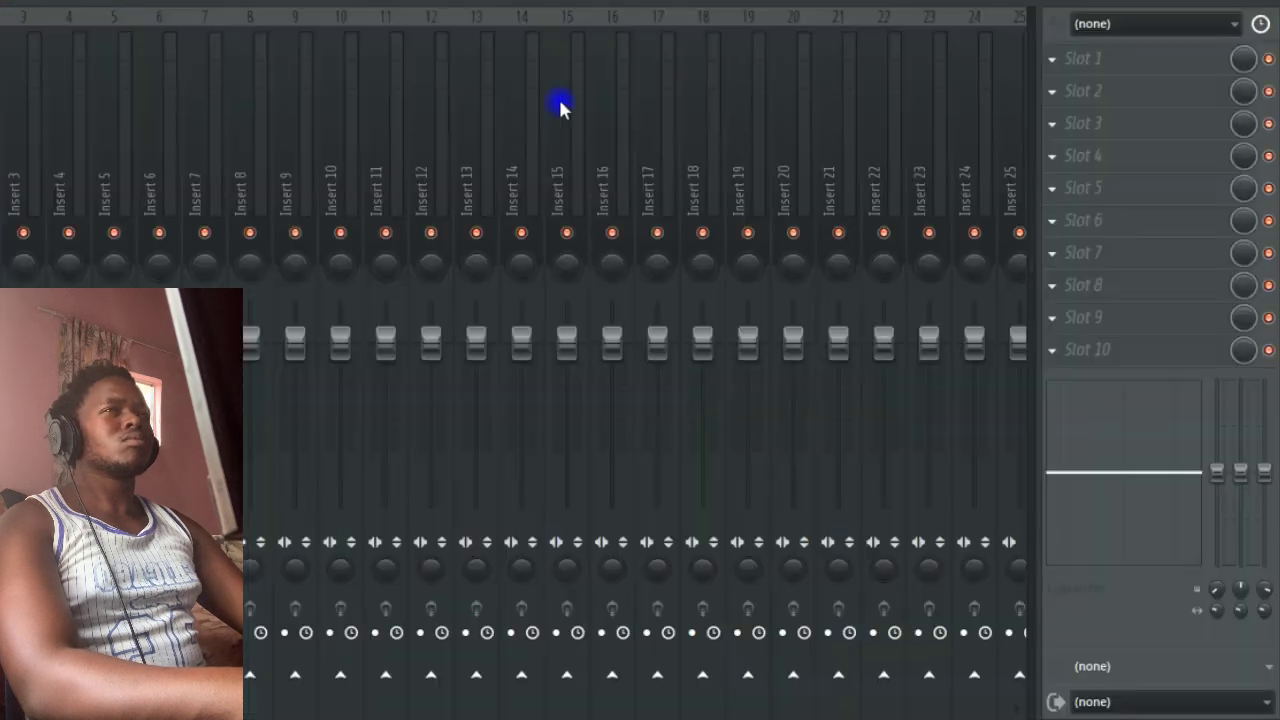
{"action": "left_click", "coordinate": [1165, 158]}
{"action": "mouse_move", "coordinate": [849, 128]}
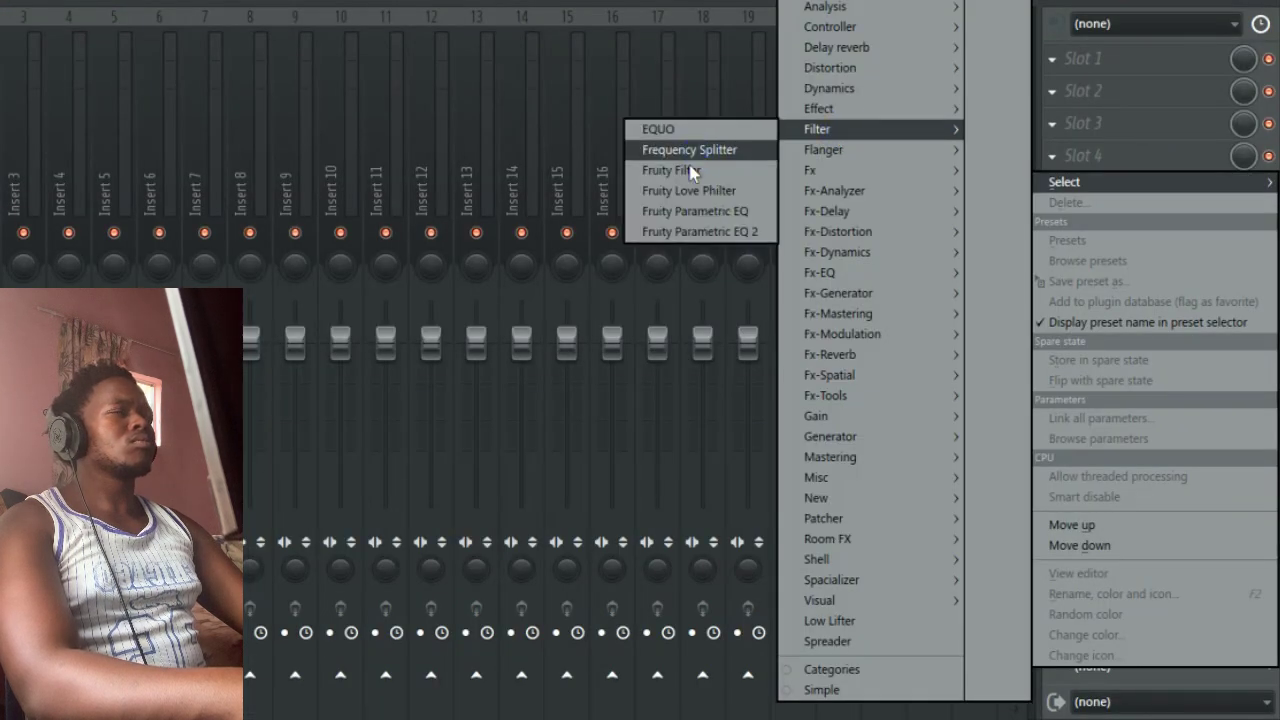
{"action": "left_click", "coordinate": [692, 231]}
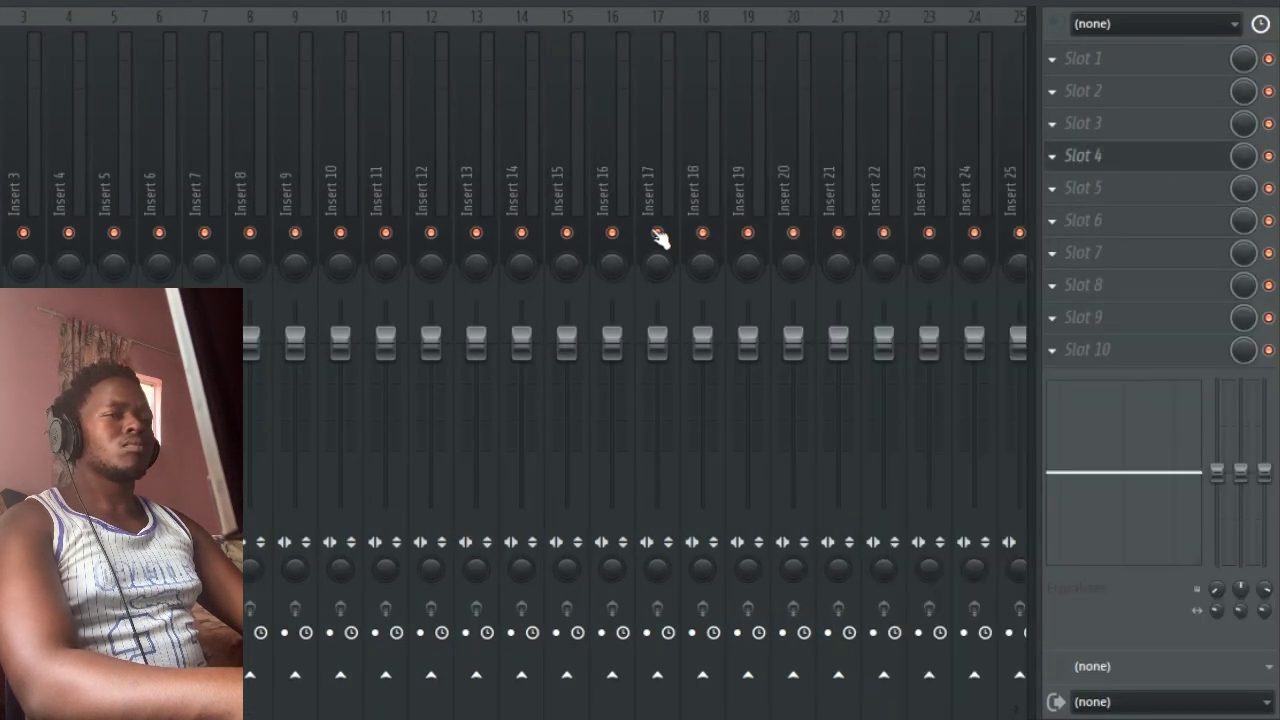
{"action": "left_click", "coordinate": [655, 202]}
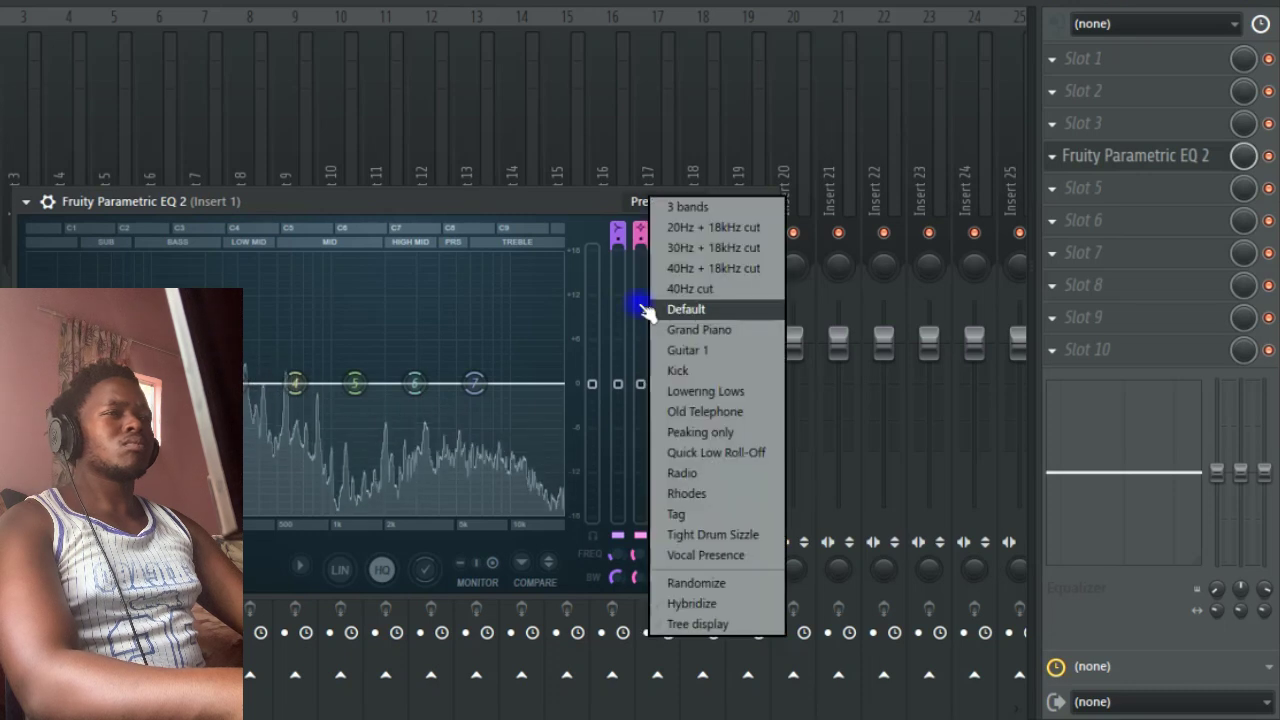
{"action": "left_click", "coordinate": [725, 290]}
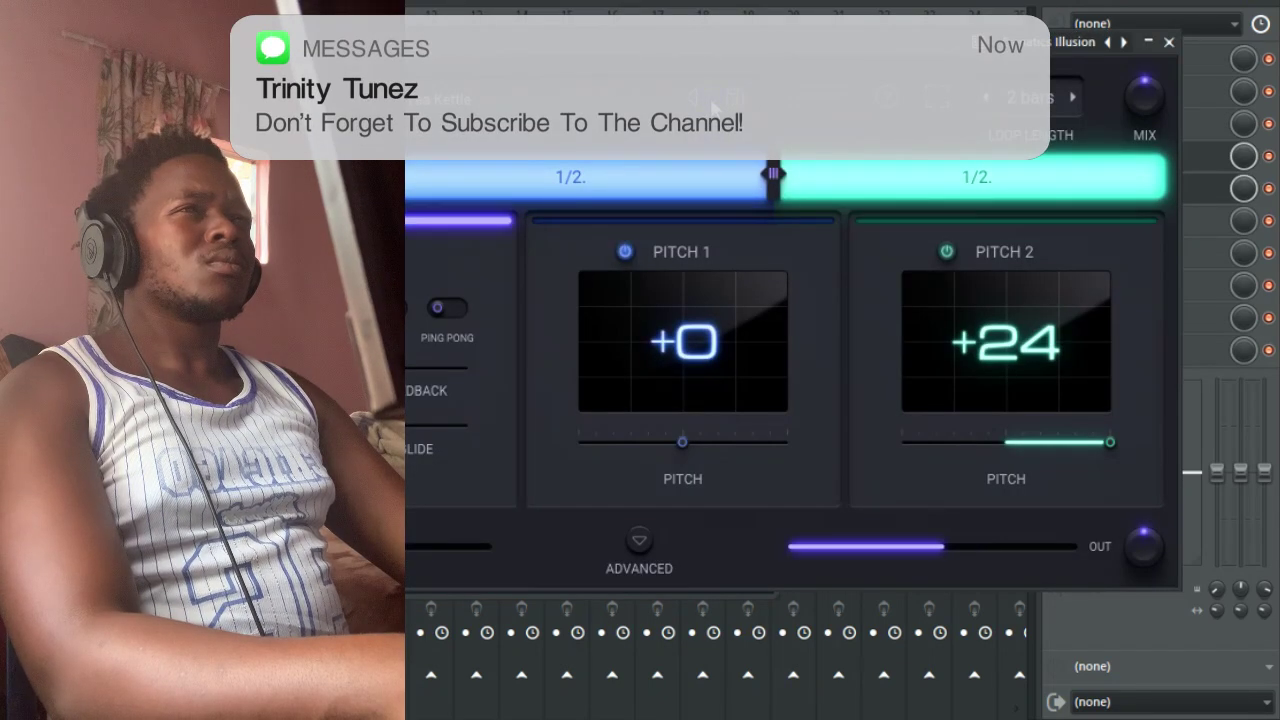
Load the Bokeh delay preset in Cymatics Illusion and step onward through Hateful Eighth, Liminal Space and Lost In Translation to audition them
{"action": "left_click", "coordinate": [632, 97]}
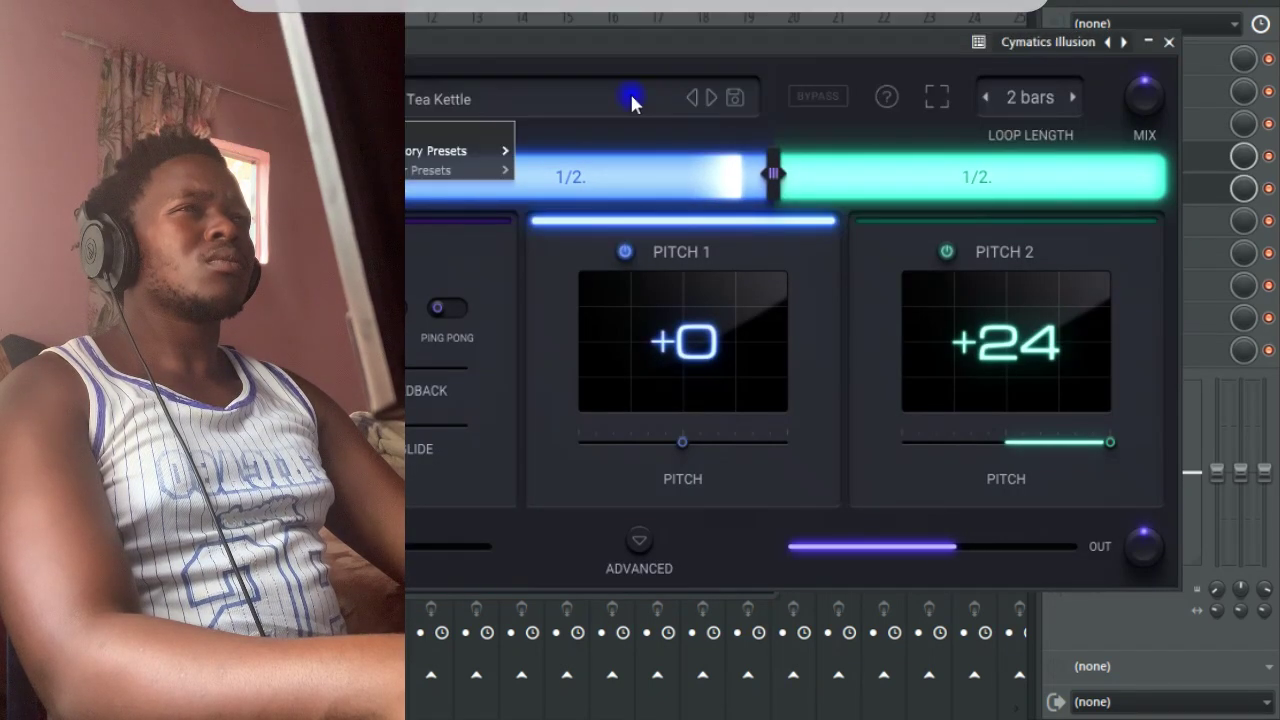
{"action": "mouse_move", "coordinate": [447, 152]}
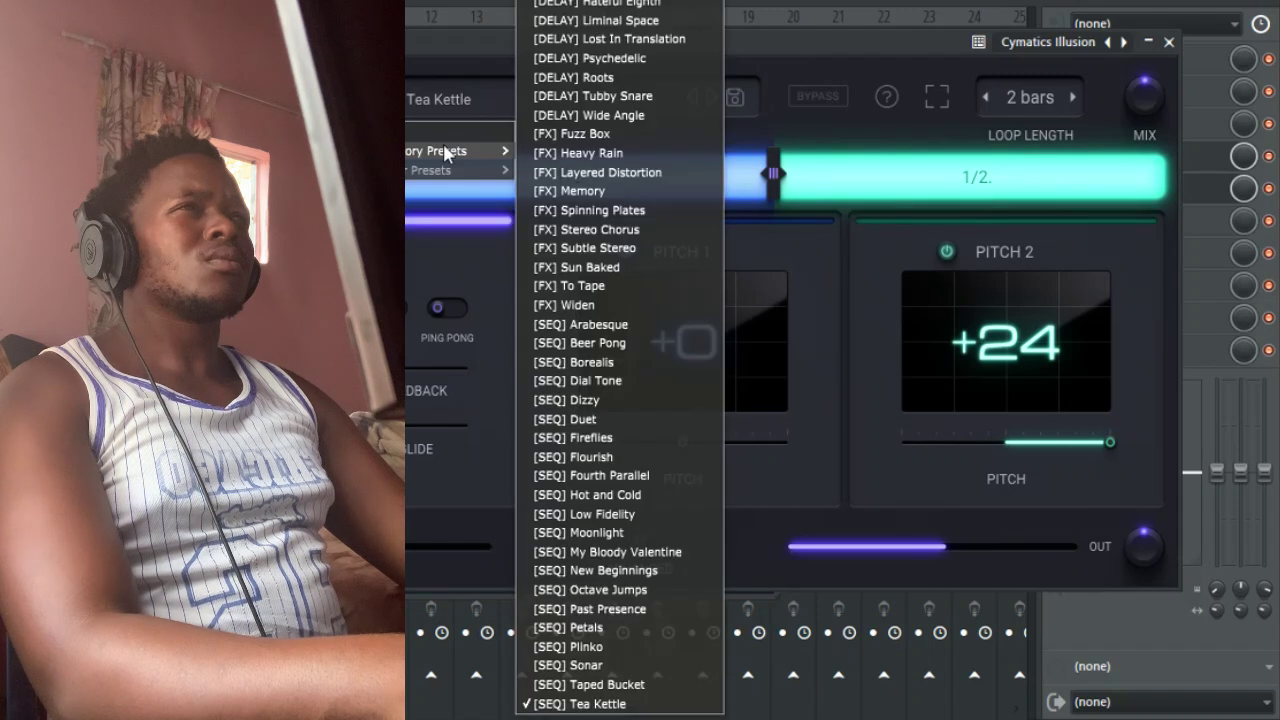
{"action": "left_click", "coordinate": [640, 2]}
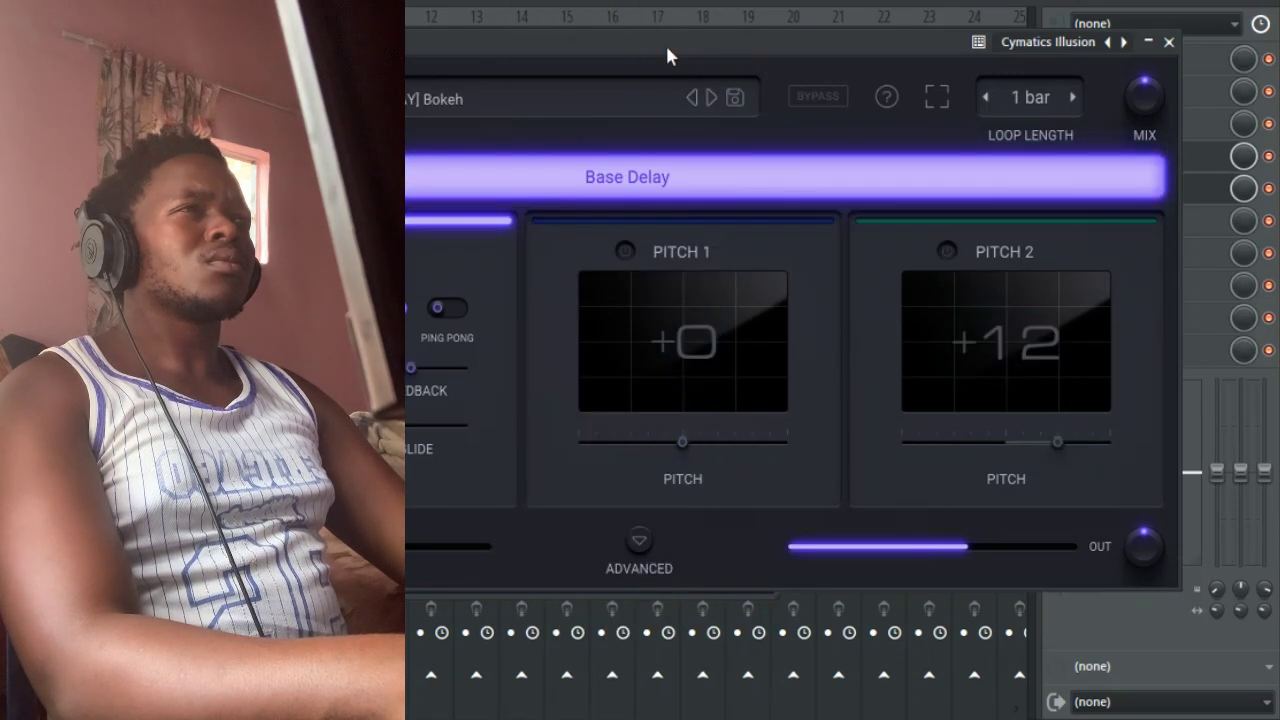
{"action": "left_click", "coordinate": [712, 98]}
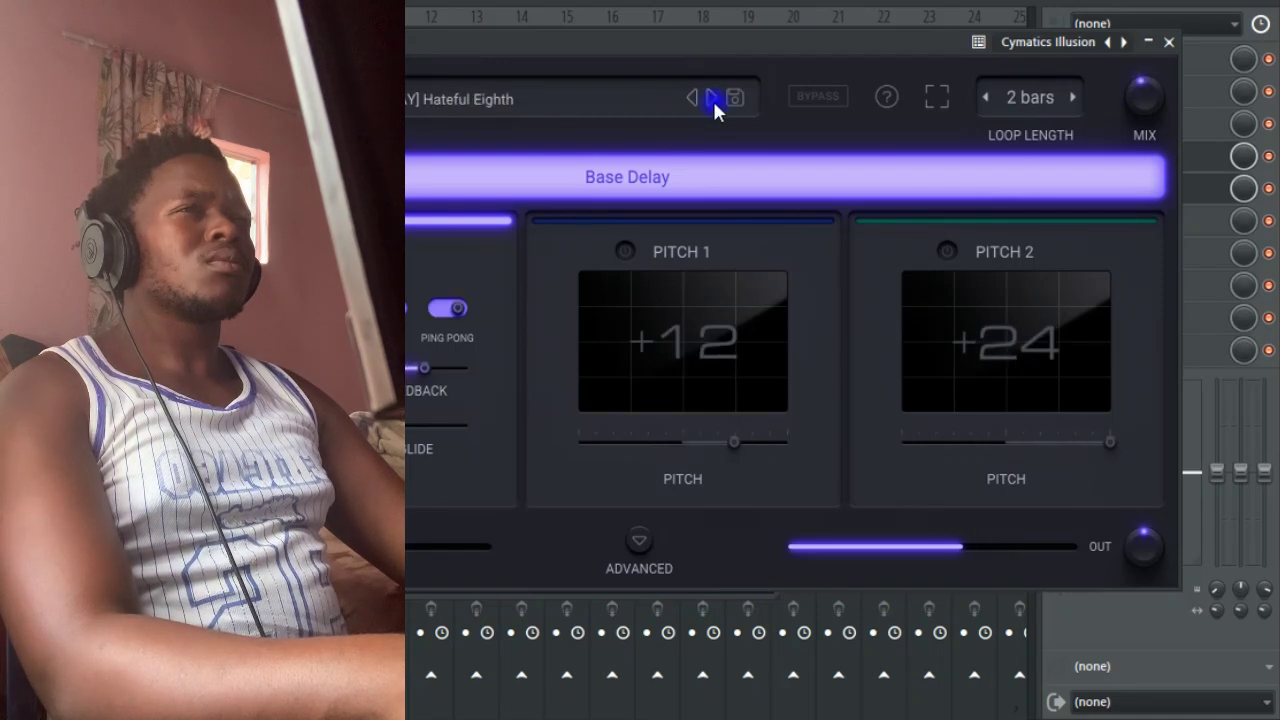
{"action": "left_click", "coordinate": [712, 98]}
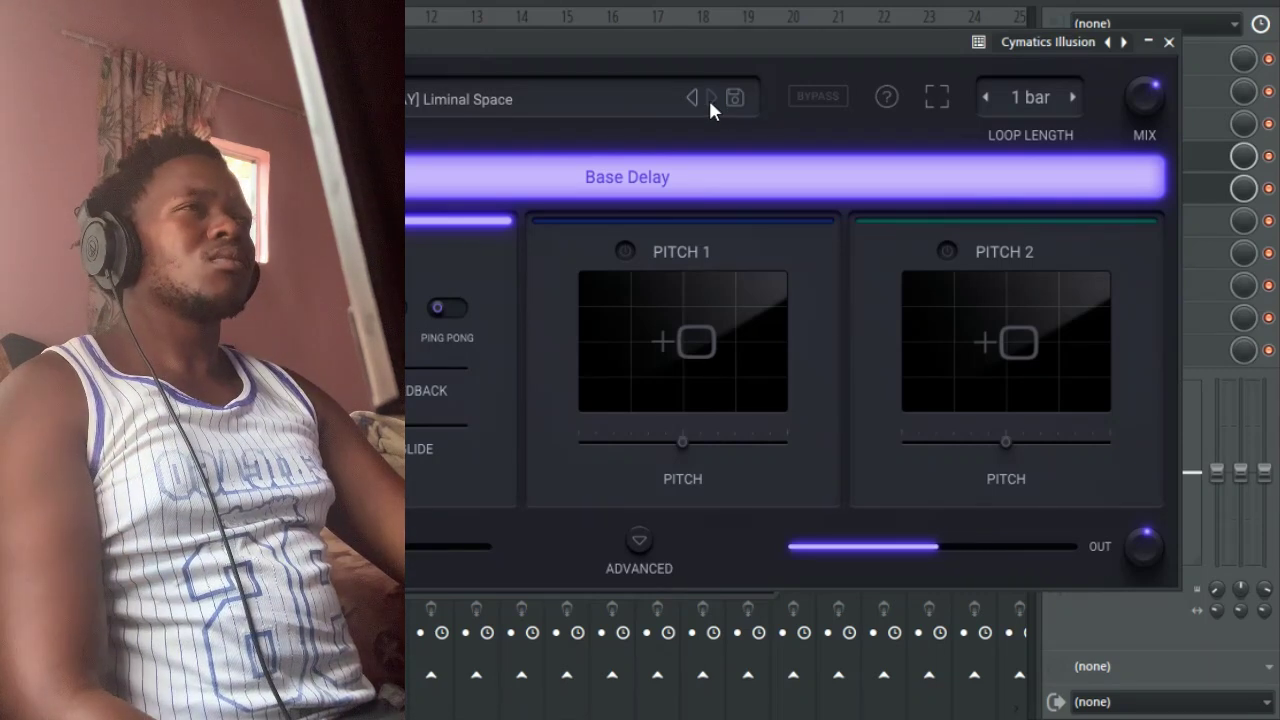
{"action": "left_click", "coordinate": [709, 97]}
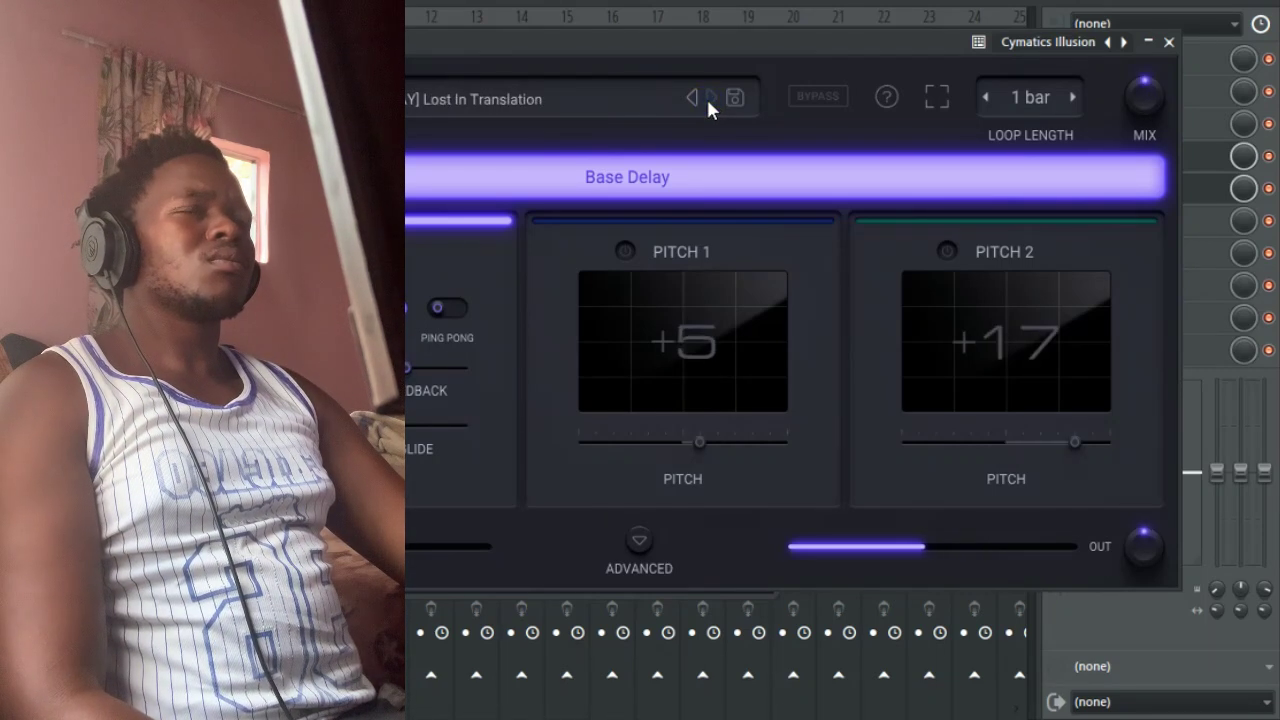
{"action": "left_click", "coordinate": [708, 97]}
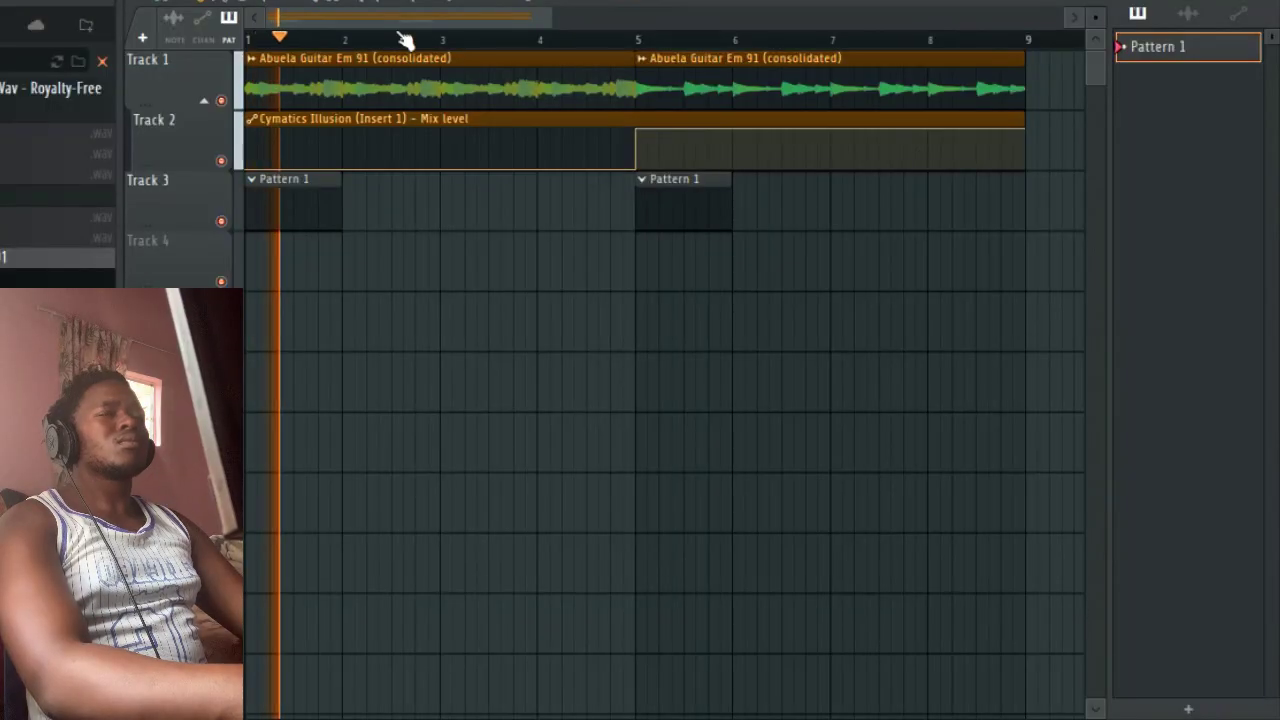
Program hits on steps 9 and 25 of the second channel in Pattern 1
{"action": "left_click", "coordinate": [100, 62]}
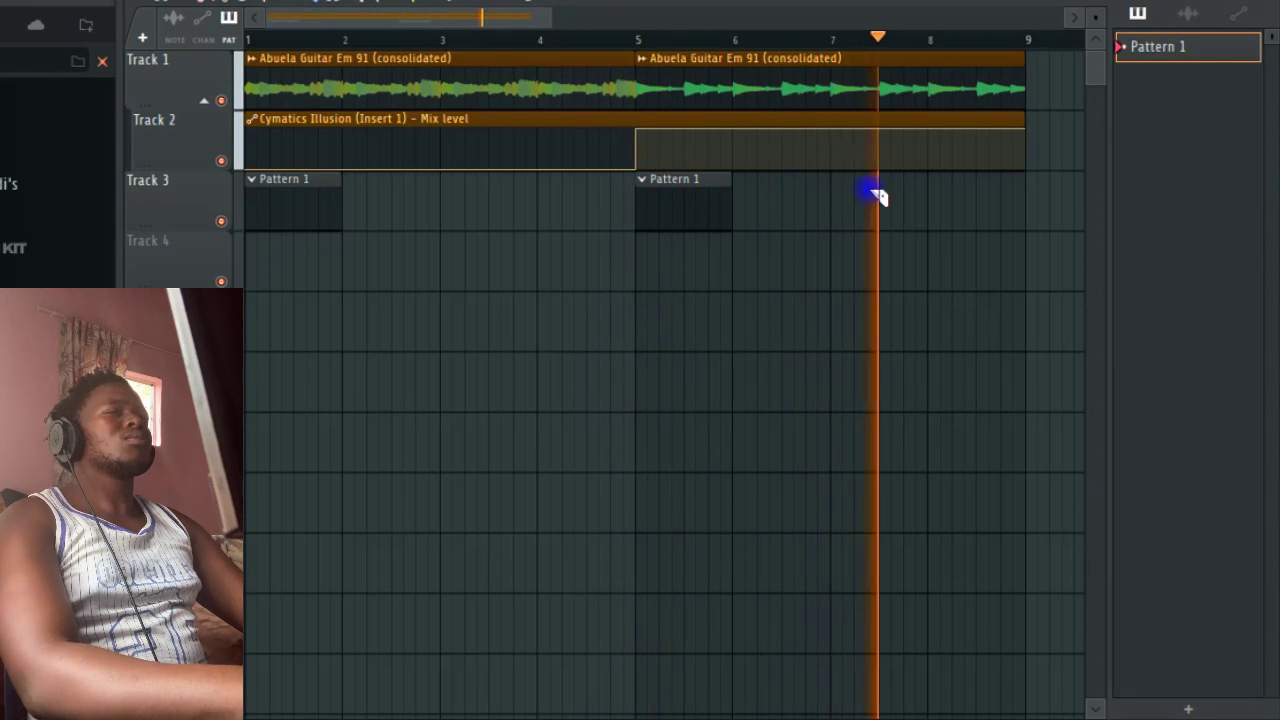
{"action": "left_click", "coordinate": [643, 172]}
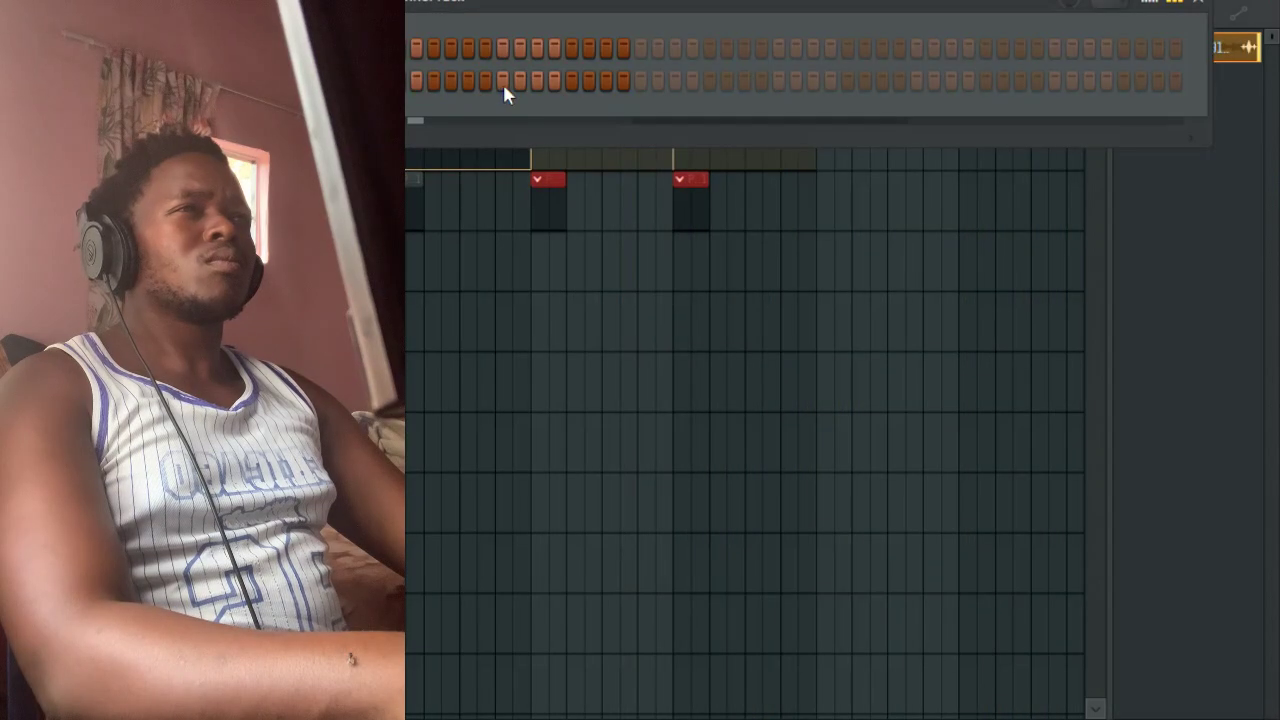
{"action": "left_click", "coordinate": [504, 86]}
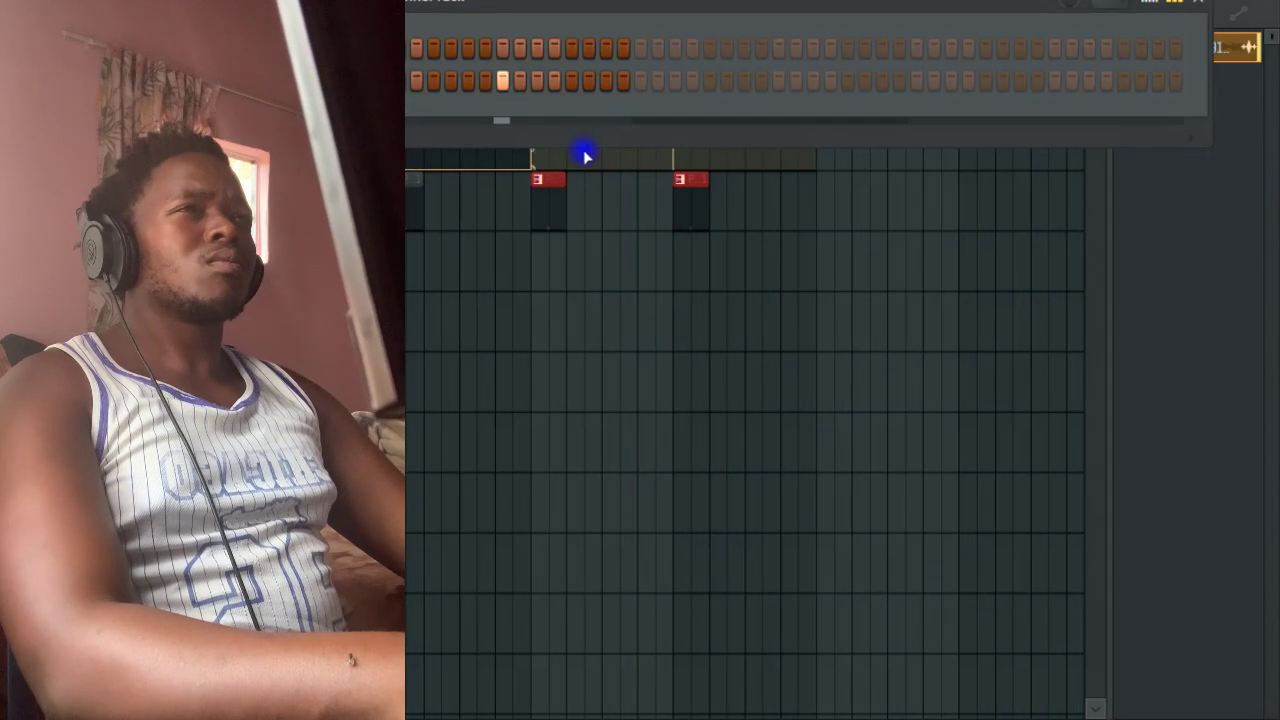
{"action": "left_click", "coordinate": [777, 84]}
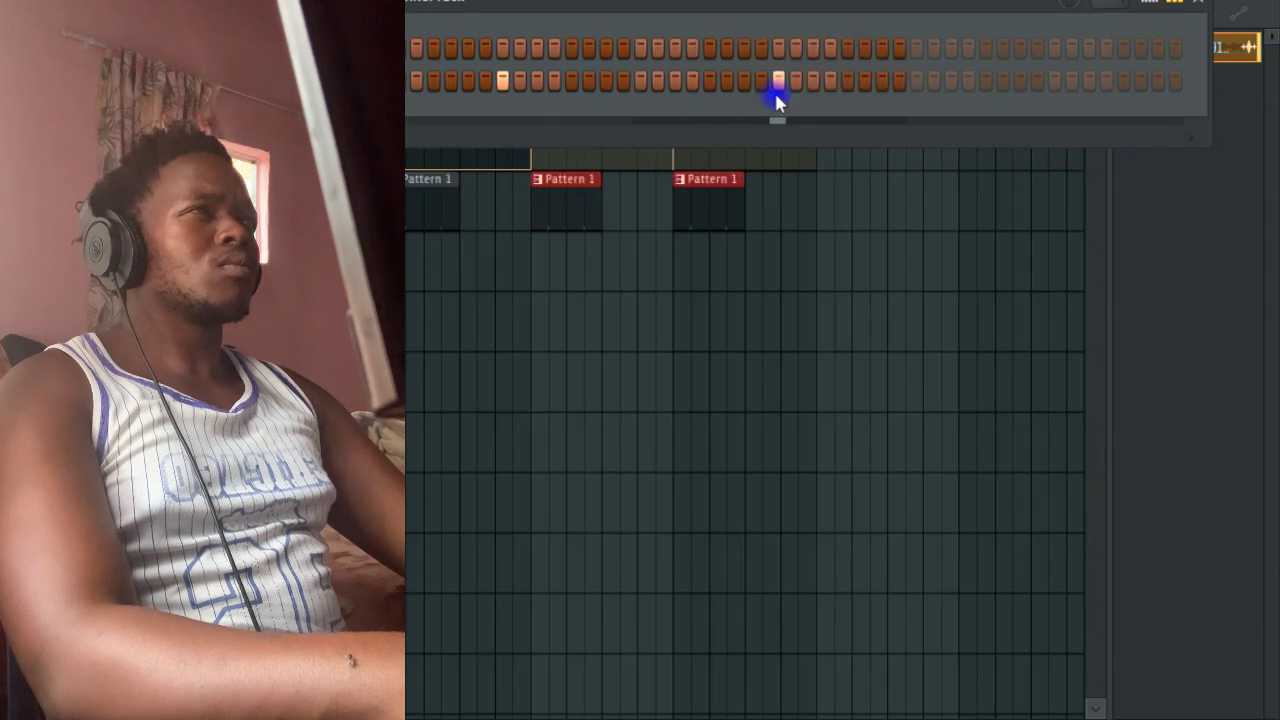
Add a hit on step 41 of the second channel and play back the pattern
{"action": "left_click", "coordinate": [1055, 86]}
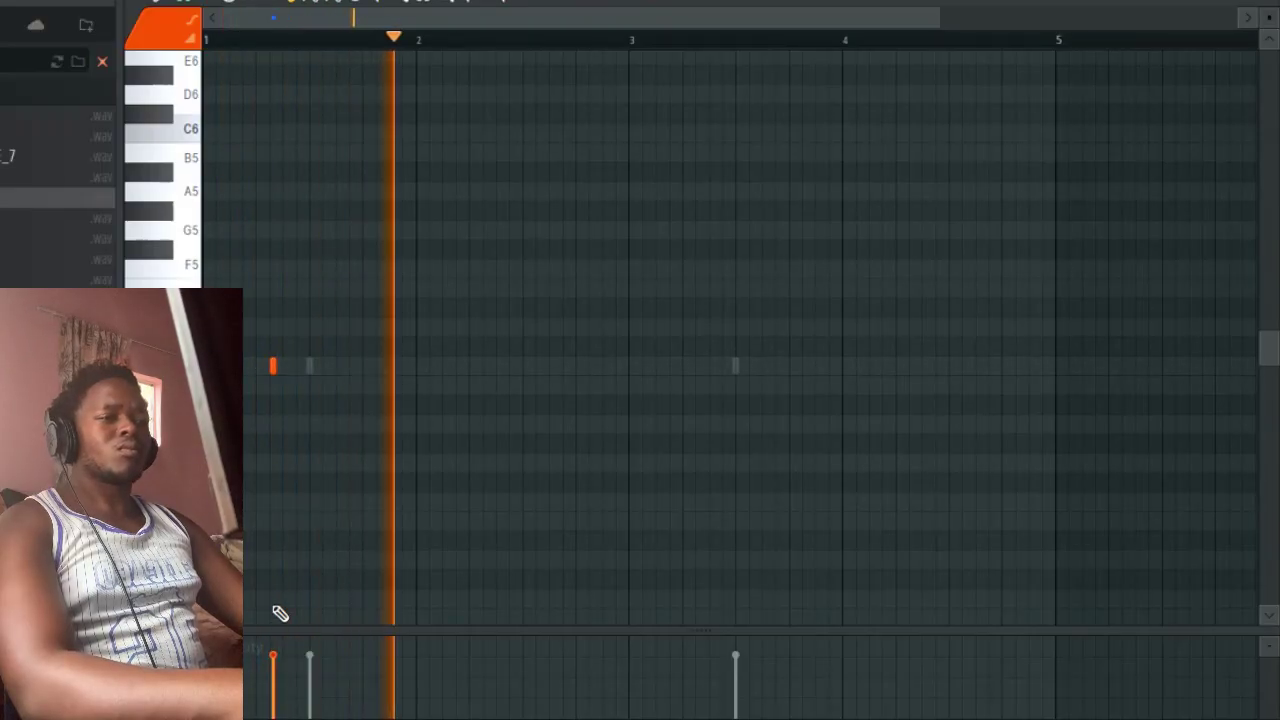
{"action": "key", "text": "space"}
{"action": "key", "text": "space"}
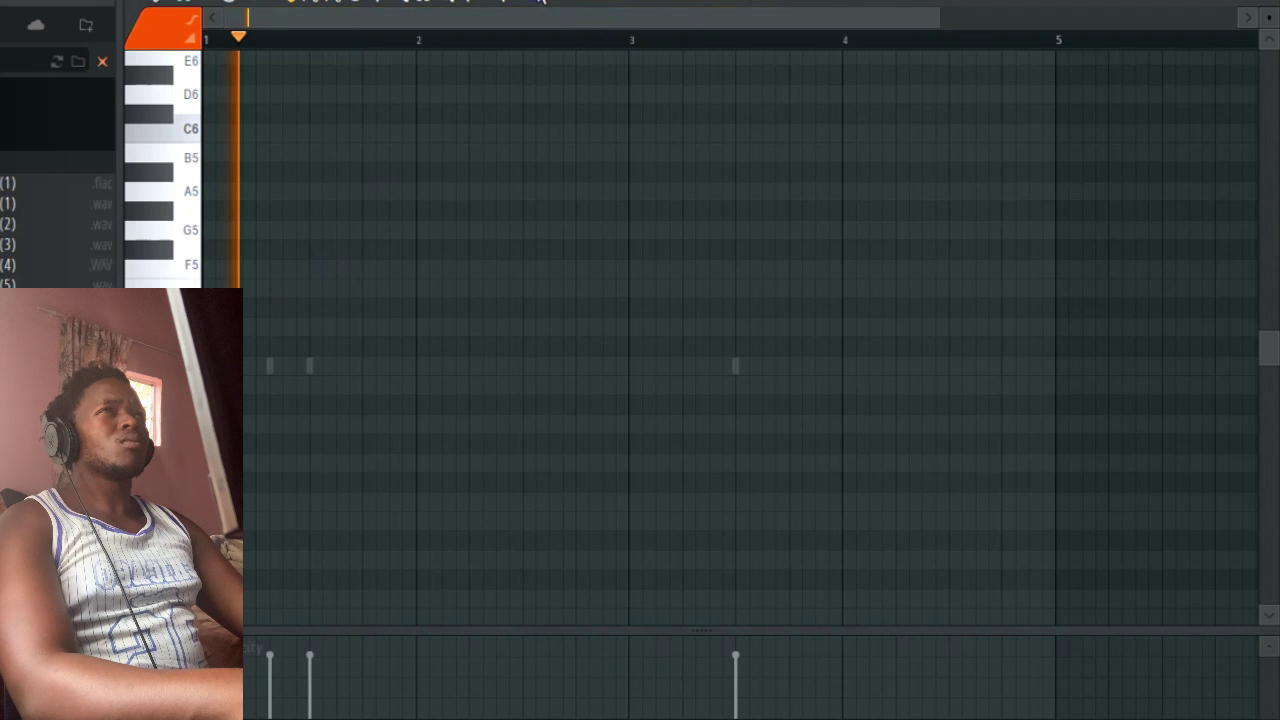
Nudge the step 6 note of the Mirakilouz snare (1) channel slightly later in its piano roll
{"action": "left_click_drag", "start_coordinate": [930, 17], "coordinate": [420, 114]}
{"action": "left_click", "coordinate": [1262, 2]}
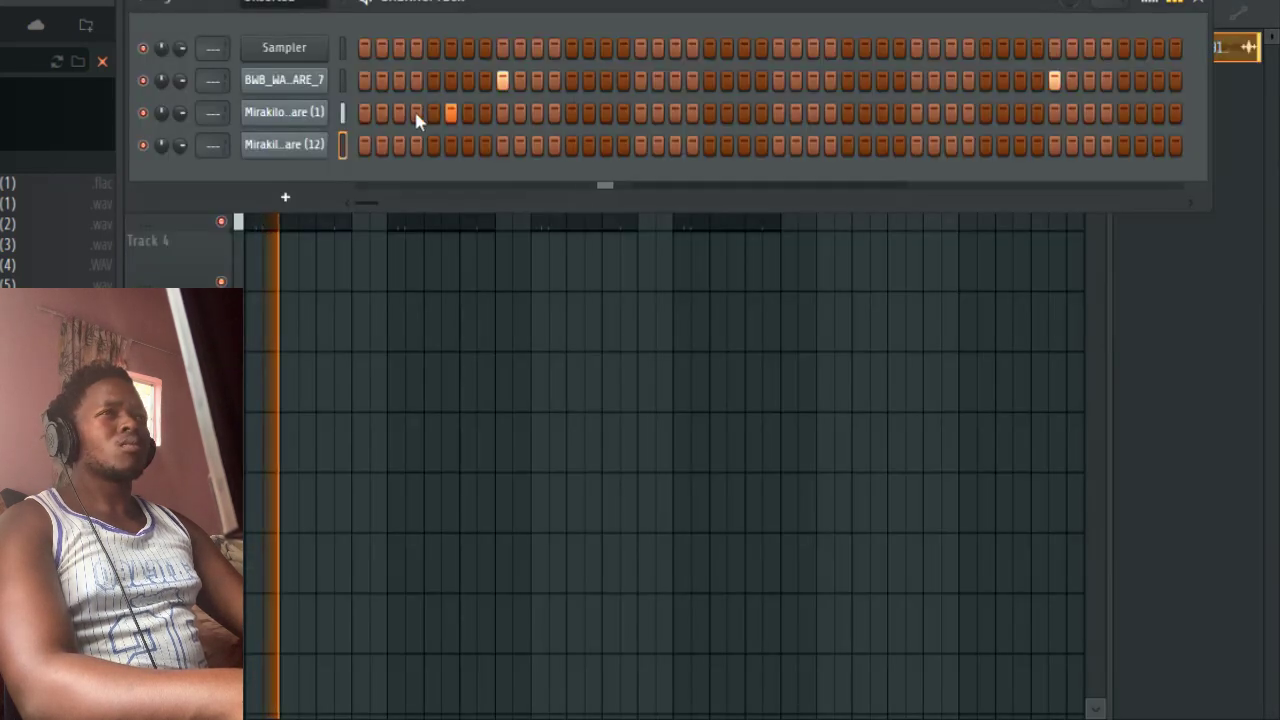
{"action": "right_click", "coordinate": [330, 104]}
{"action": "left_click", "coordinate": [372, 118]}
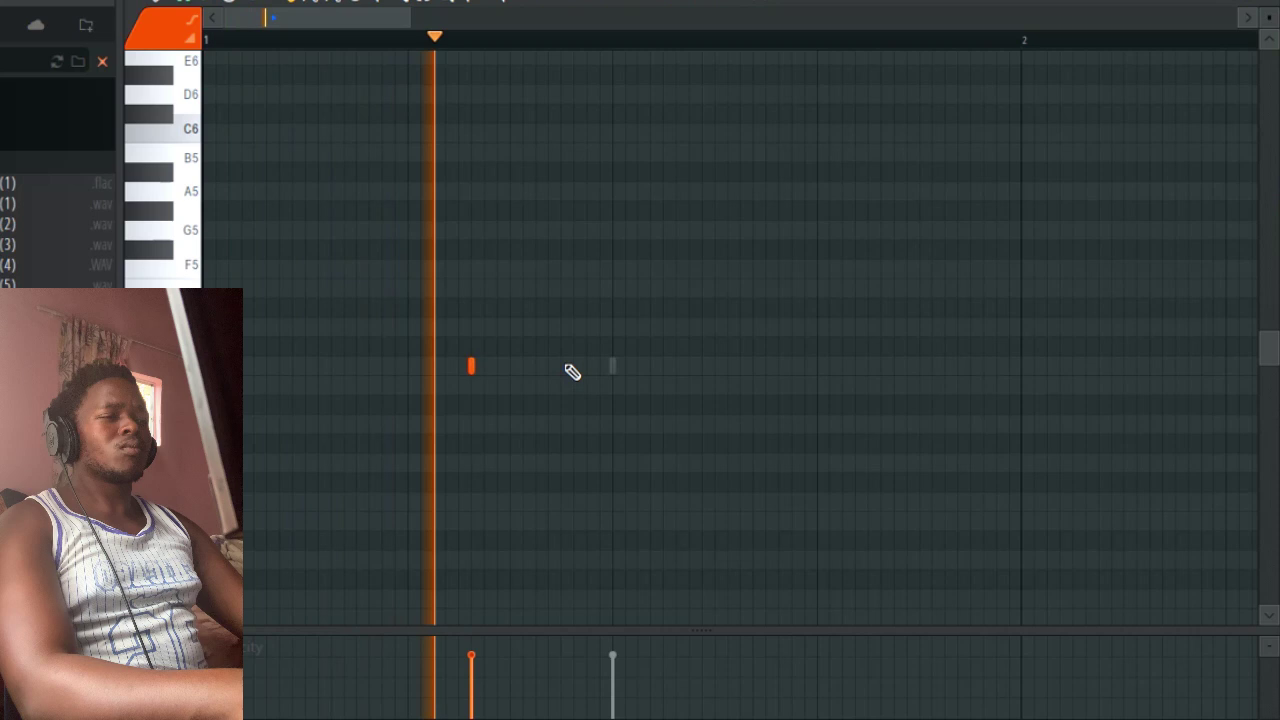
{"action": "key", "text": "F5"}
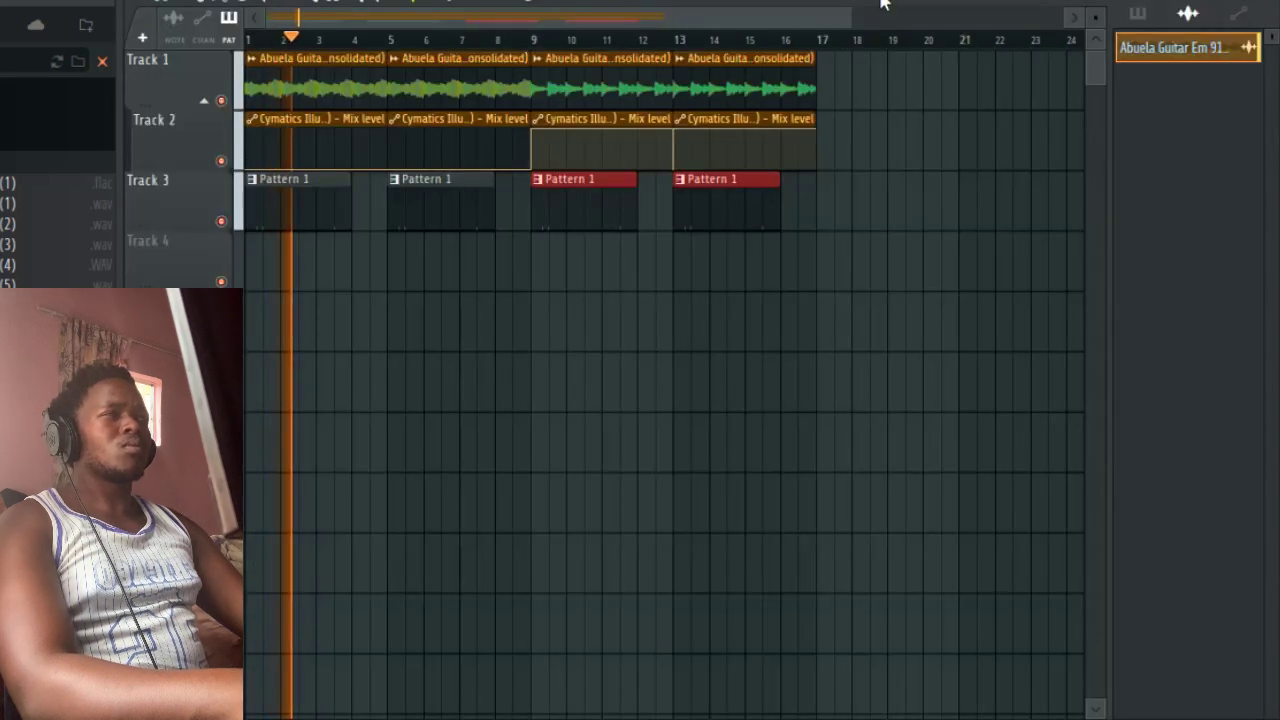
Add a note at the start of bar 3 for the Mirakilouz Beatz Snare (12) channel and lower it to C4
{"action": "key", "text": "F6"}
{"action": "right_click", "coordinate": [332, 148]}
{"action": "left_click", "coordinate": [405, 142]}
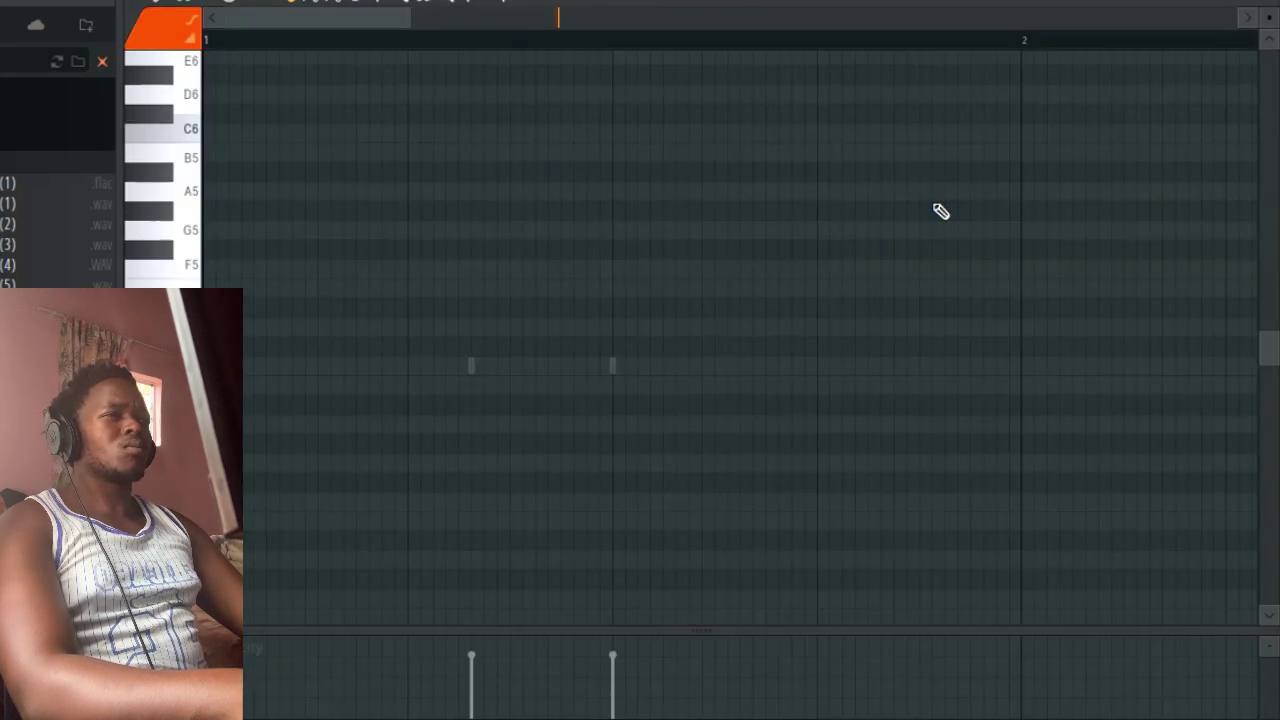
{"action": "left_click_drag", "start_coordinate": [412, 22], "coordinate": [871, 89]}
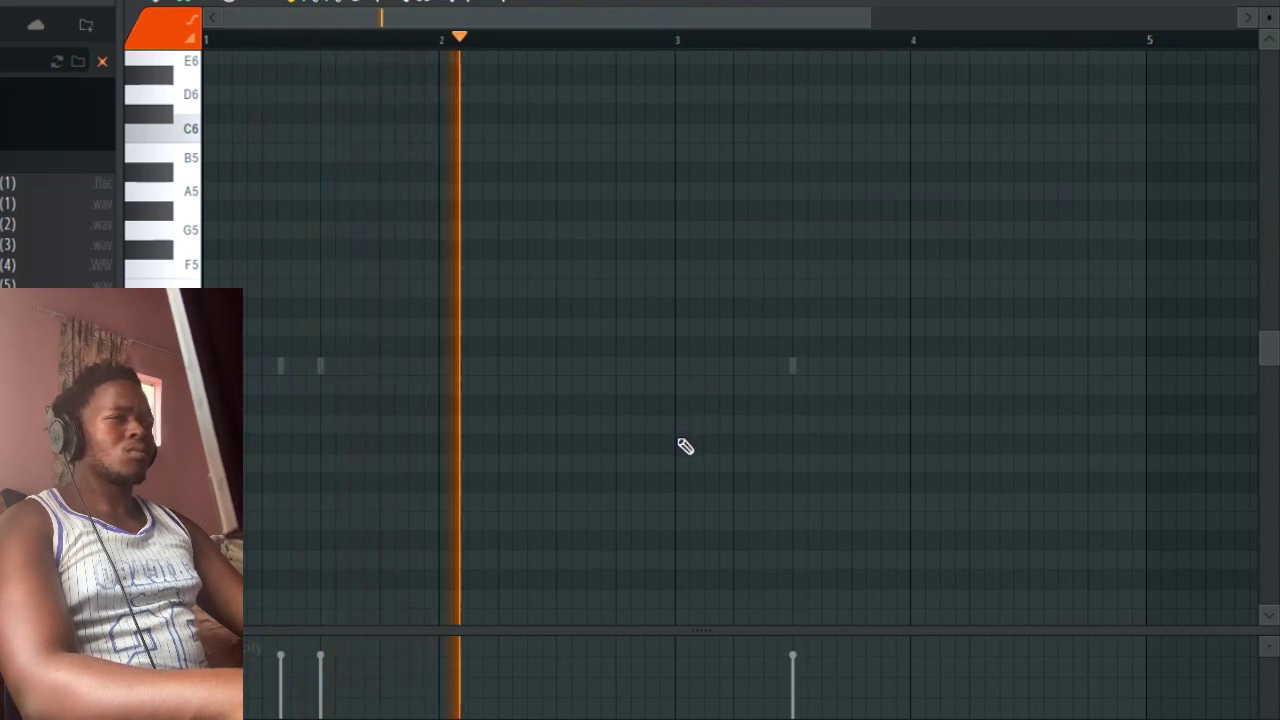
{"action": "left_click", "coordinate": [678, 460]}
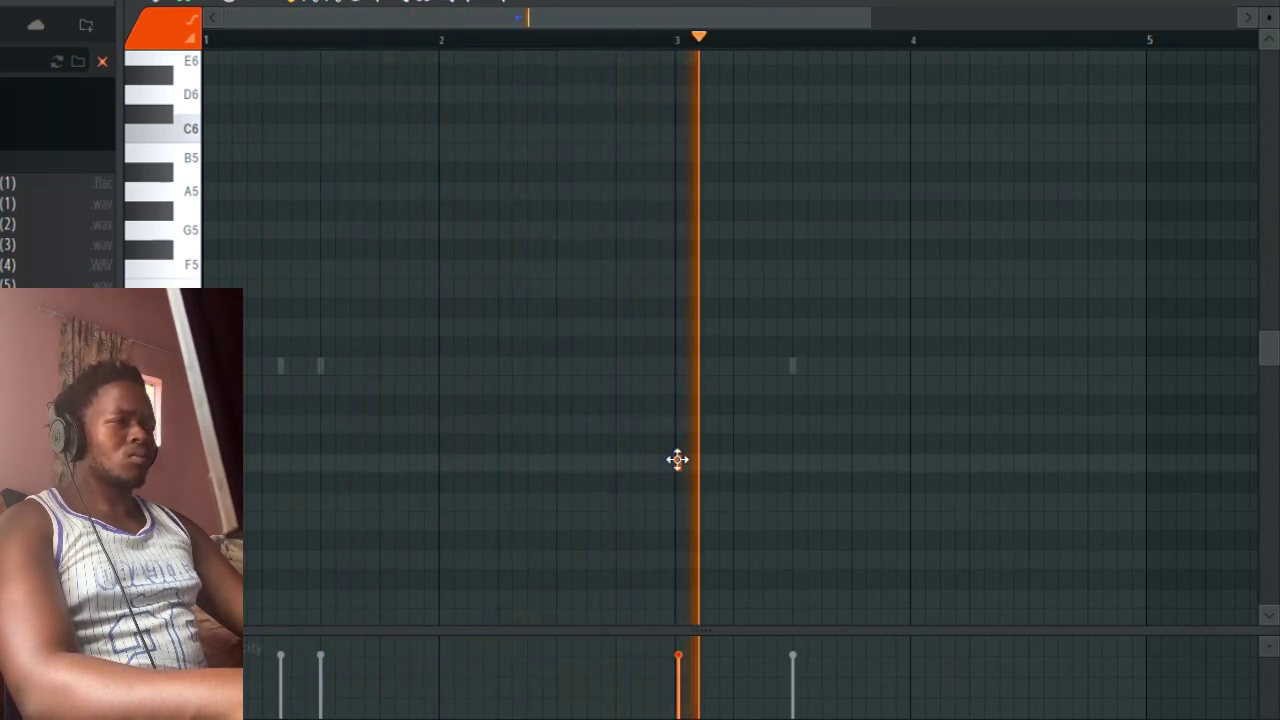
{"action": "left_click_drag", "start_coordinate": [677, 460], "coordinate": [677, 510]}
{"action": "key", "text": "space"}
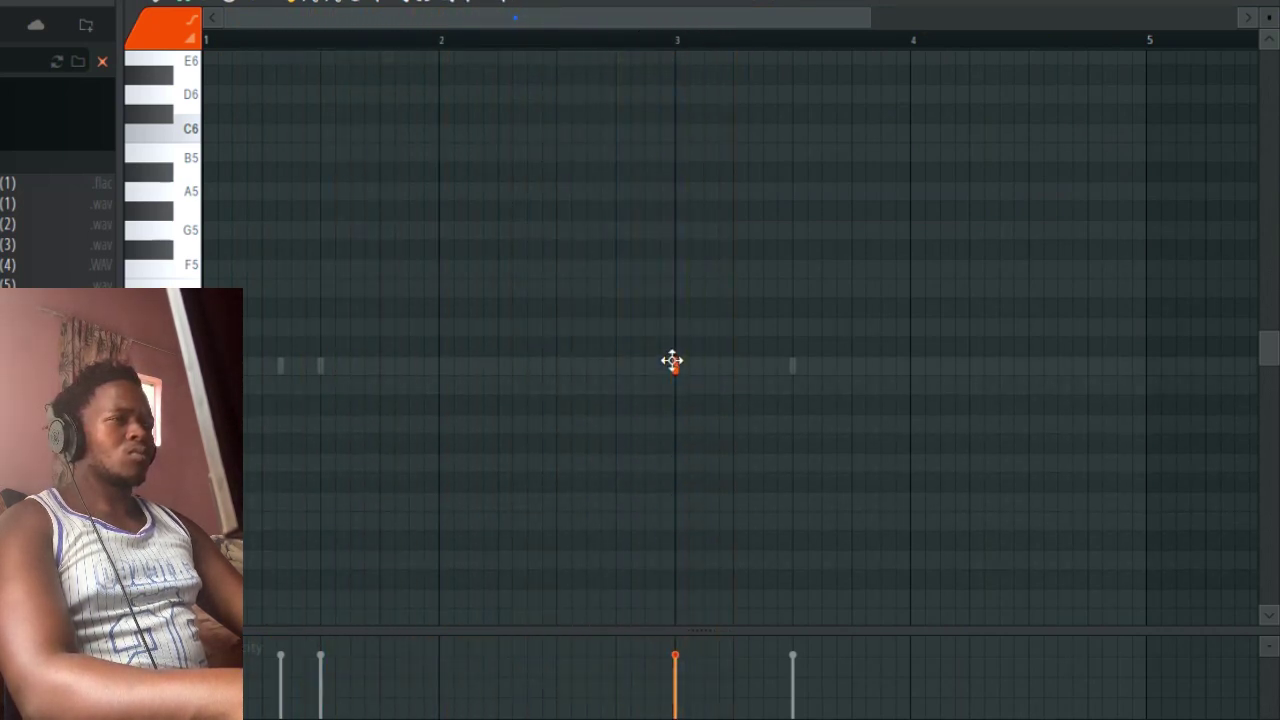
{"action": "key", "text": "ctrl+Down"}
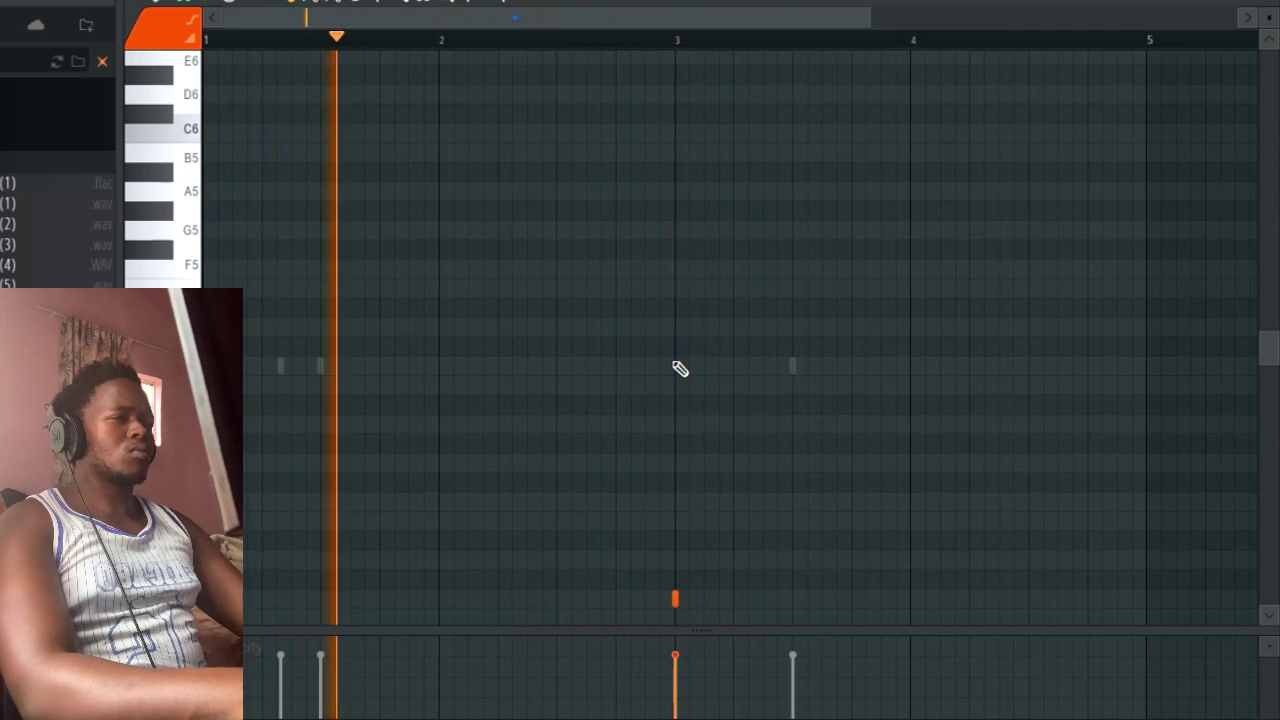
Check the channel settings of Mirakilouz Beatz Snare (12) and return to its piano roll
{"action": "left_click", "coordinate": [853, 3]}
{"action": "left_click", "coordinate": [282, 146]}
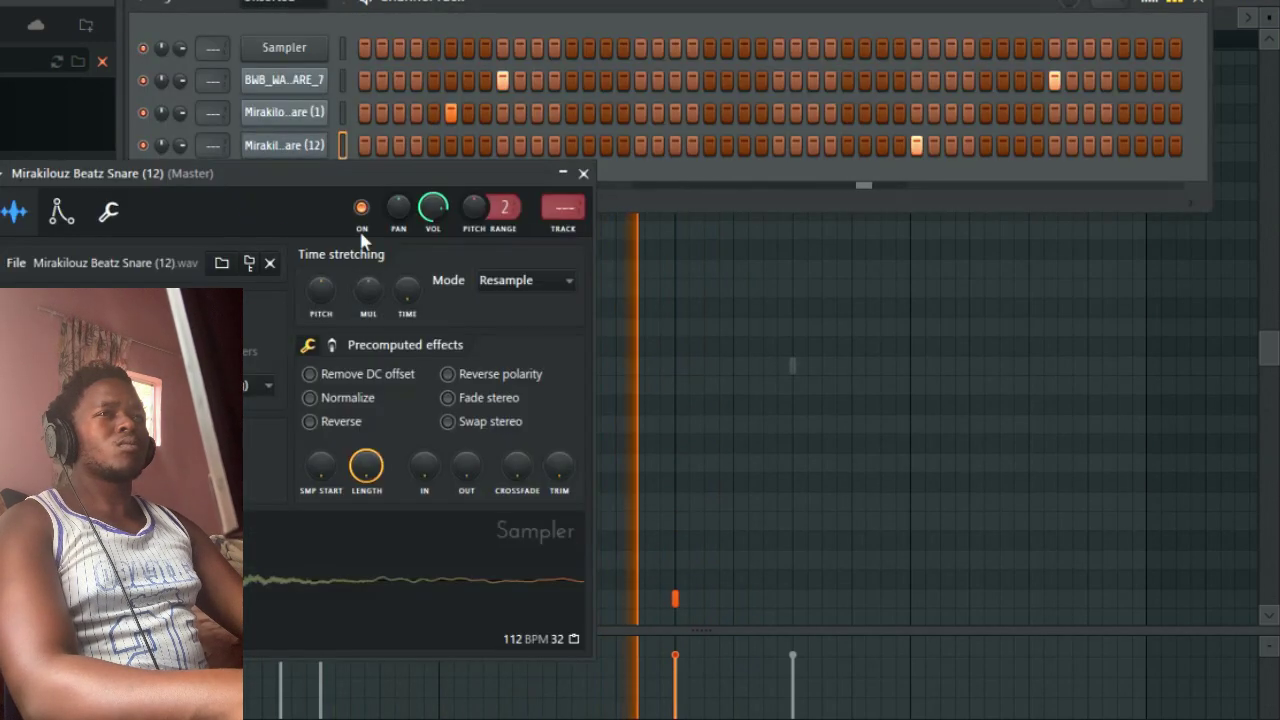
{"action": "right_click", "coordinate": [318, 140]}
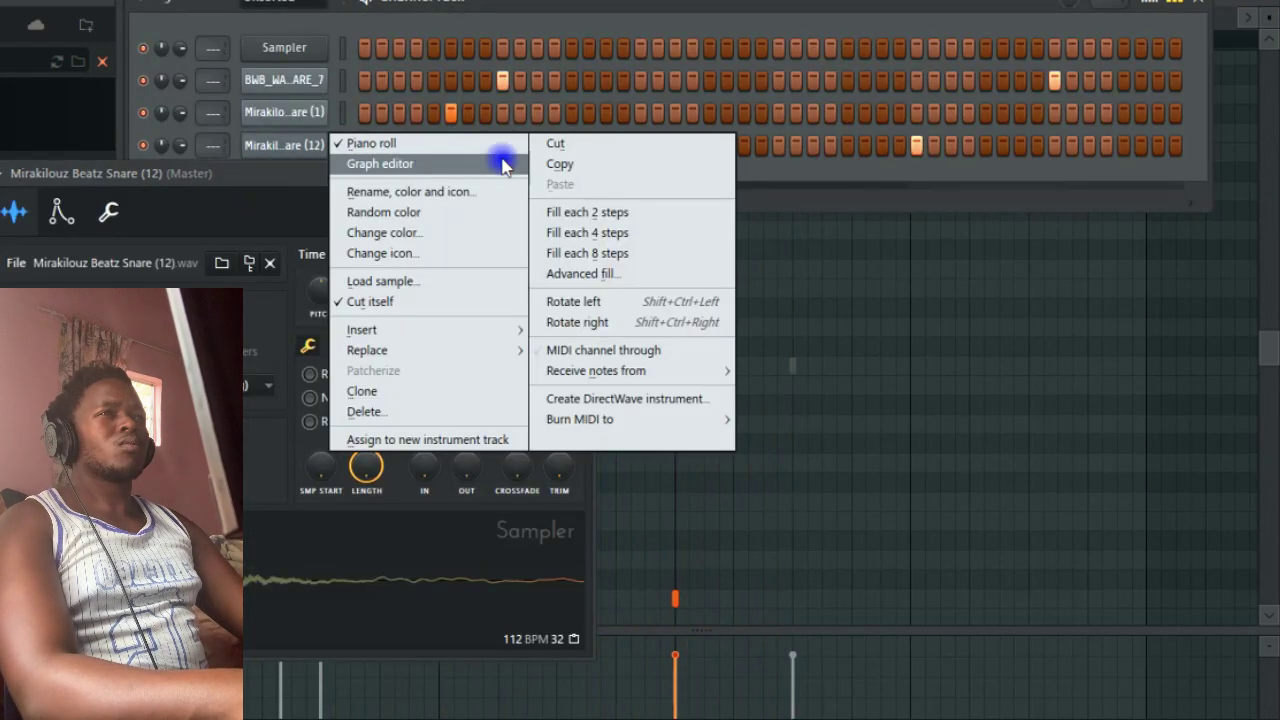
{"action": "left_click", "coordinate": [556, 146]}
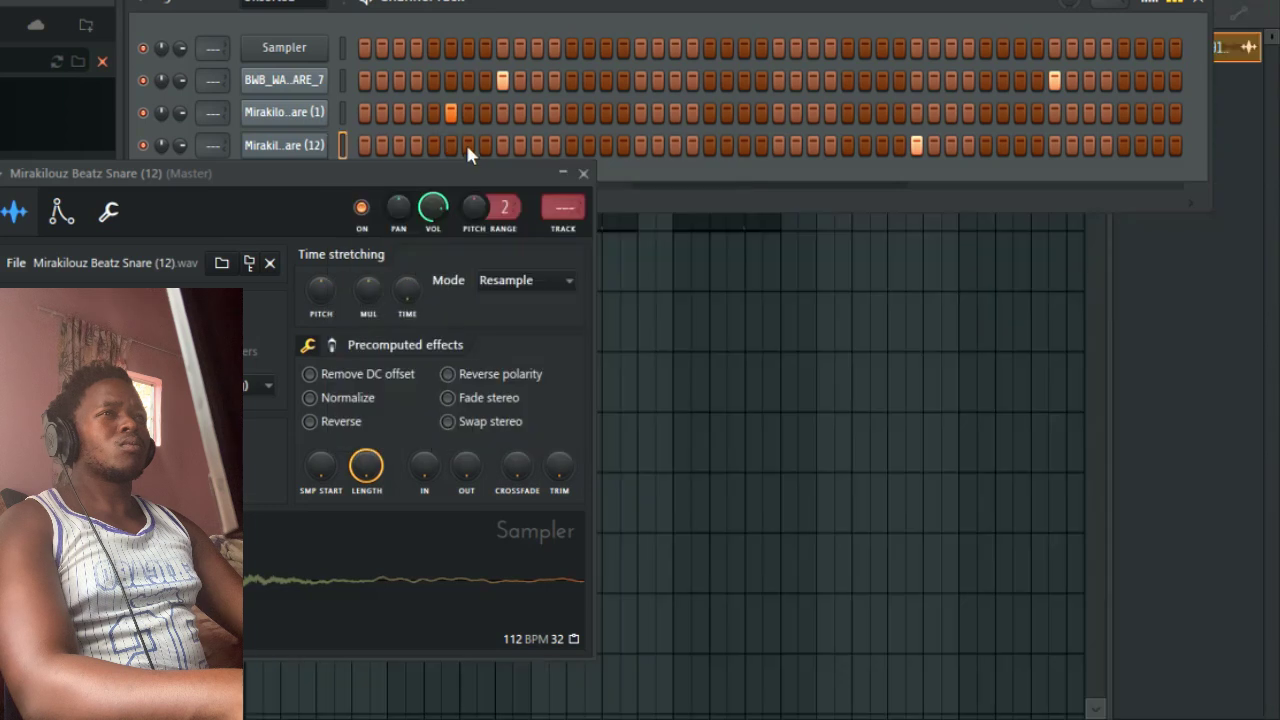
{"action": "left_click", "coordinate": [583, 176]}
{"action": "right_click", "coordinate": [325, 142]}
{"action": "left_click", "coordinate": [414, 149]}
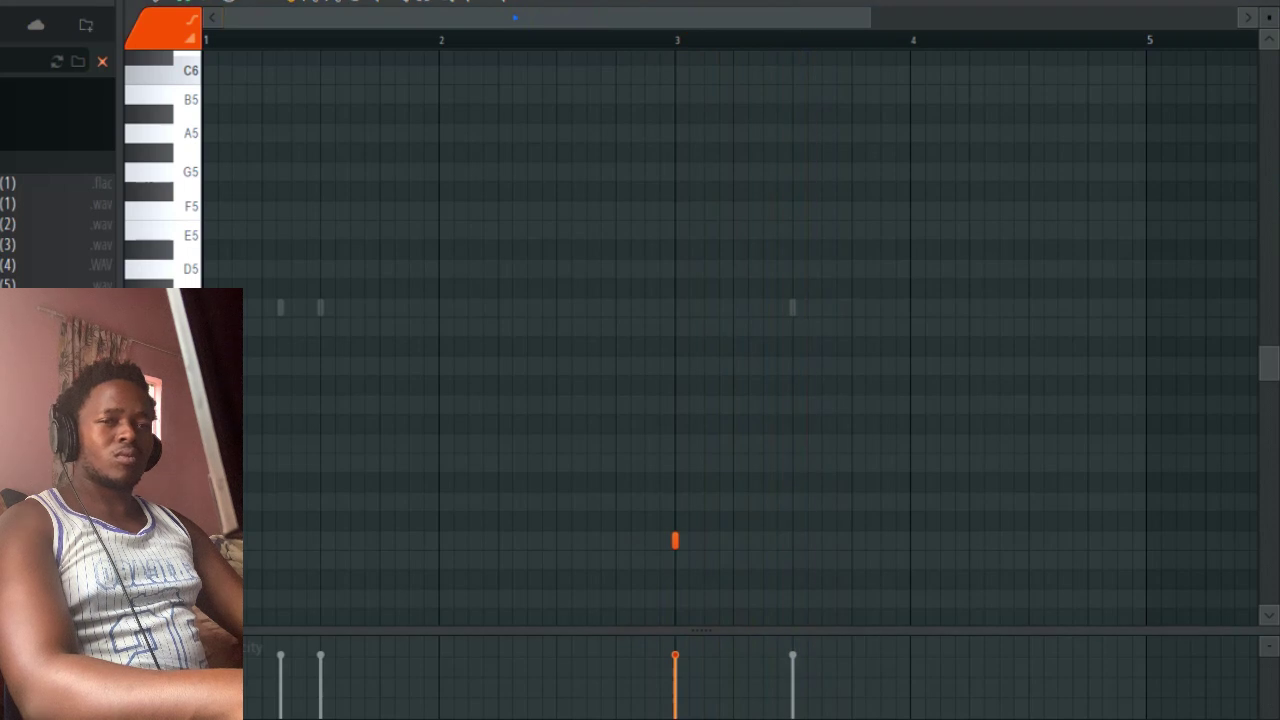
Browse the snare kits and replace the Mirakilouz Beatz Snare (12) sample with the BALHAM snare
{"action": "scroll", "coordinate": [58, 180], "scroll_direction": "down", "scroll_amount": 5}
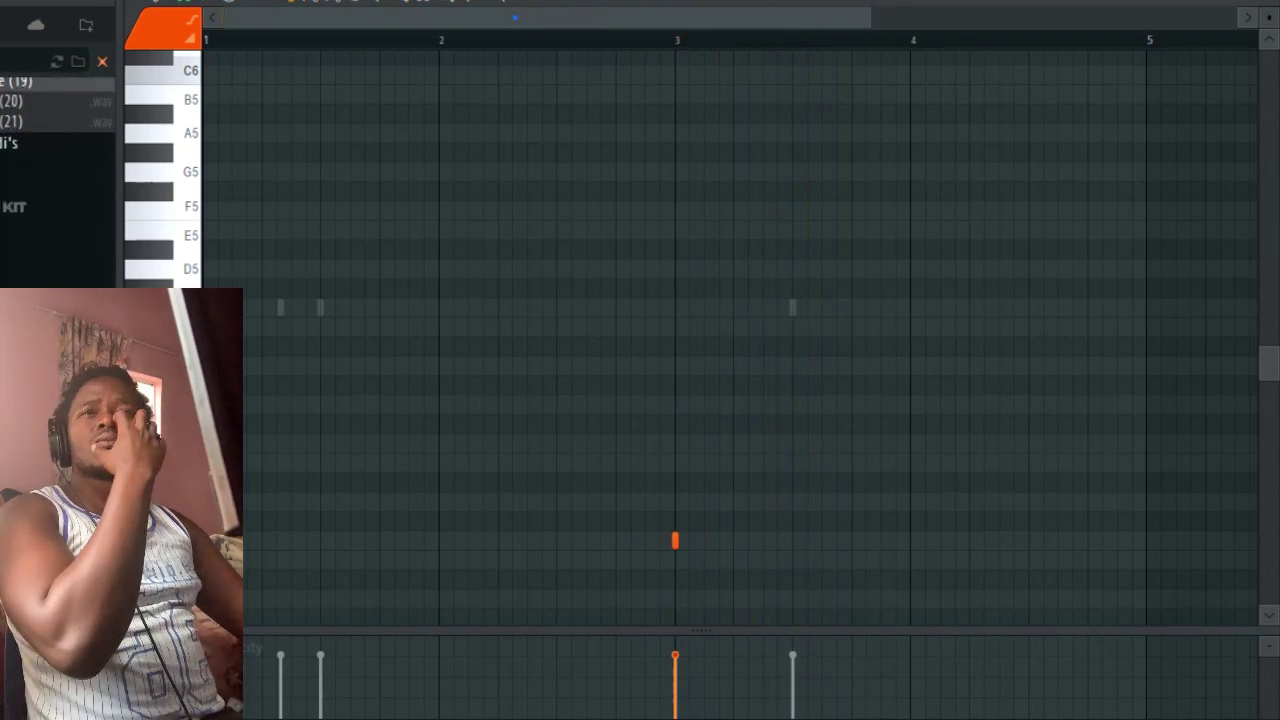
{"action": "left_click", "coordinate": [10, 143]}
{"action": "left_click", "coordinate": [10, 143]}
{"action": "left_click", "coordinate": [10, 164]}
{"action": "left_click", "coordinate": [44, 187]}
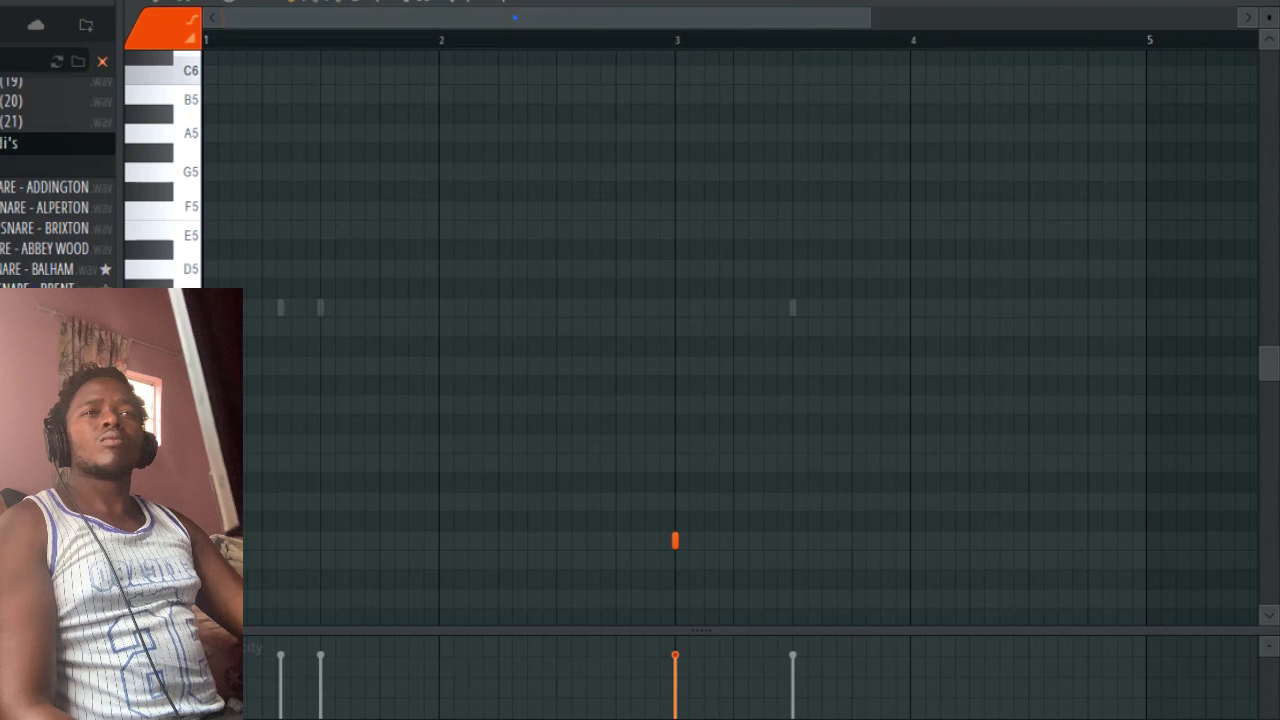
{"action": "right_click", "coordinate": [28, 275]}
{"action": "left_click", "coordinate": [89, 250]}
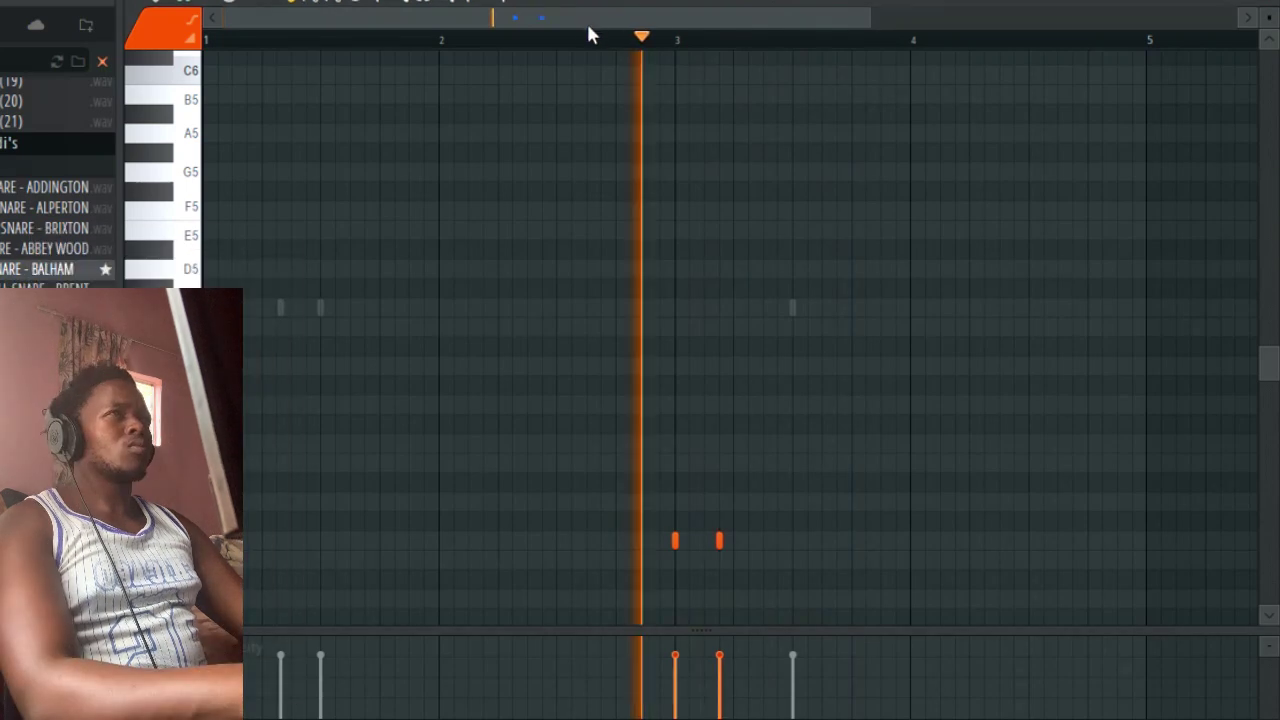
Nudge the second BALHAM snare note slightly earlier and move both notes to start at the middle of bar 4
{"action": "left_click", "coordinate": [575, 40]}
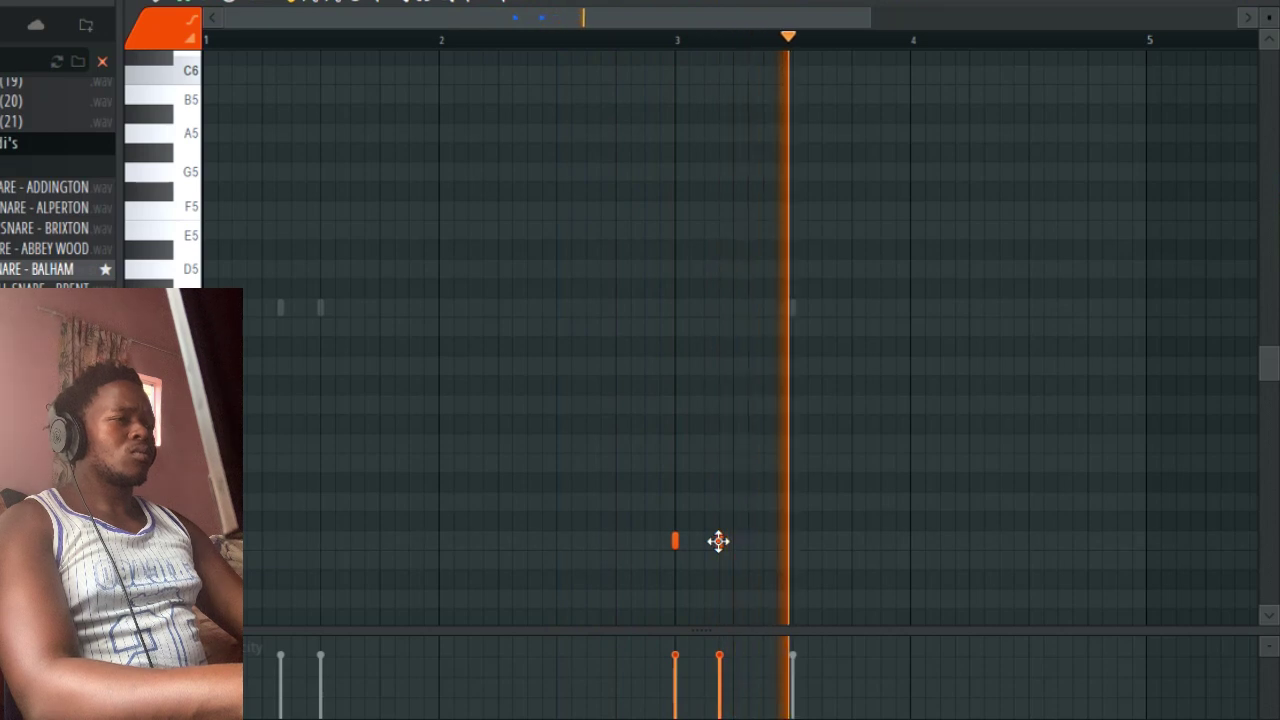
{"action": "left_click_drag", "start_coordinate": [718, 541], "coordinate": [715, 541]}
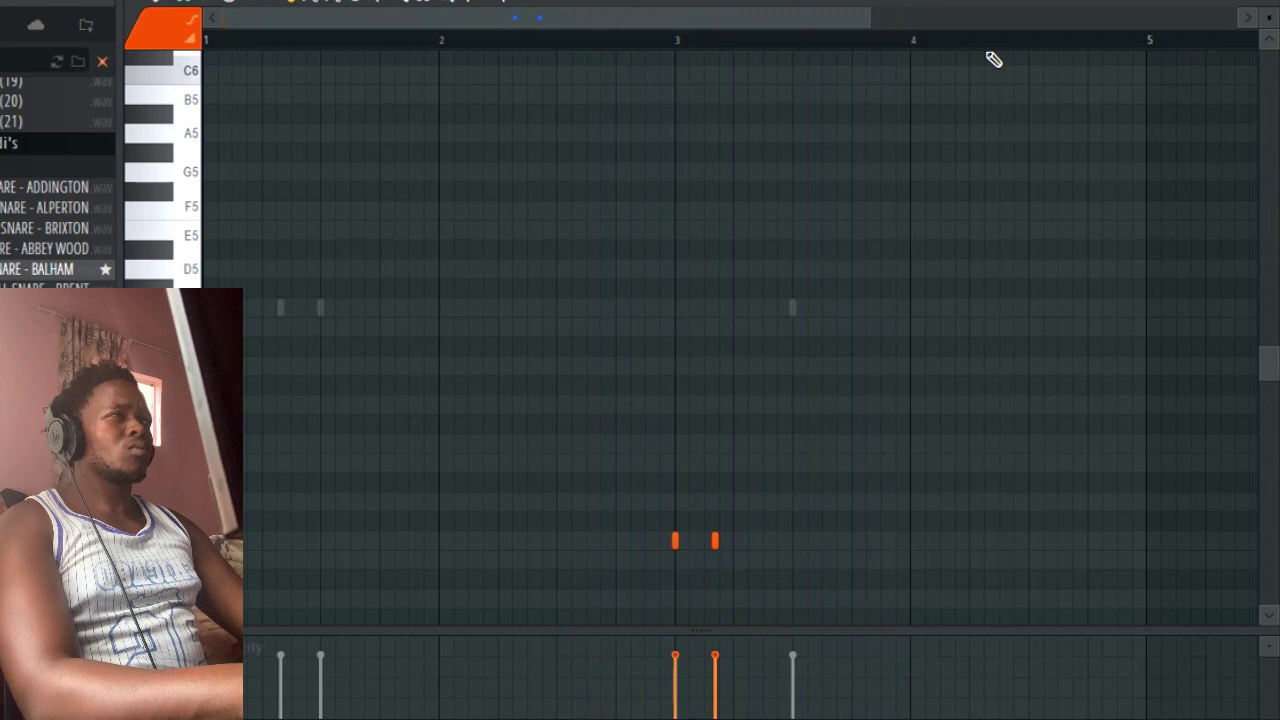
{"action": "left_click_drag", "start_coordinate": [795, 492], "coordinate": [911, 541]}
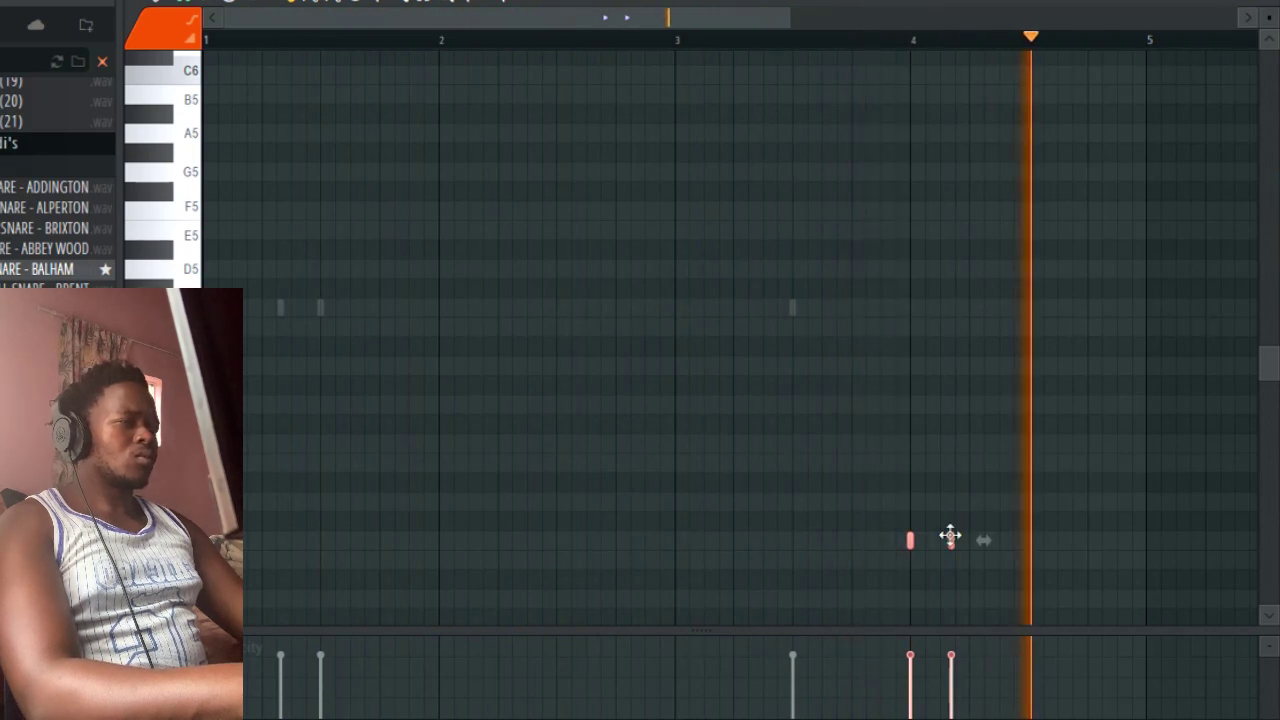
{"action": "left_click_drag", "start_coordinate": [951, 540], "coordinate": [1071, 540]}
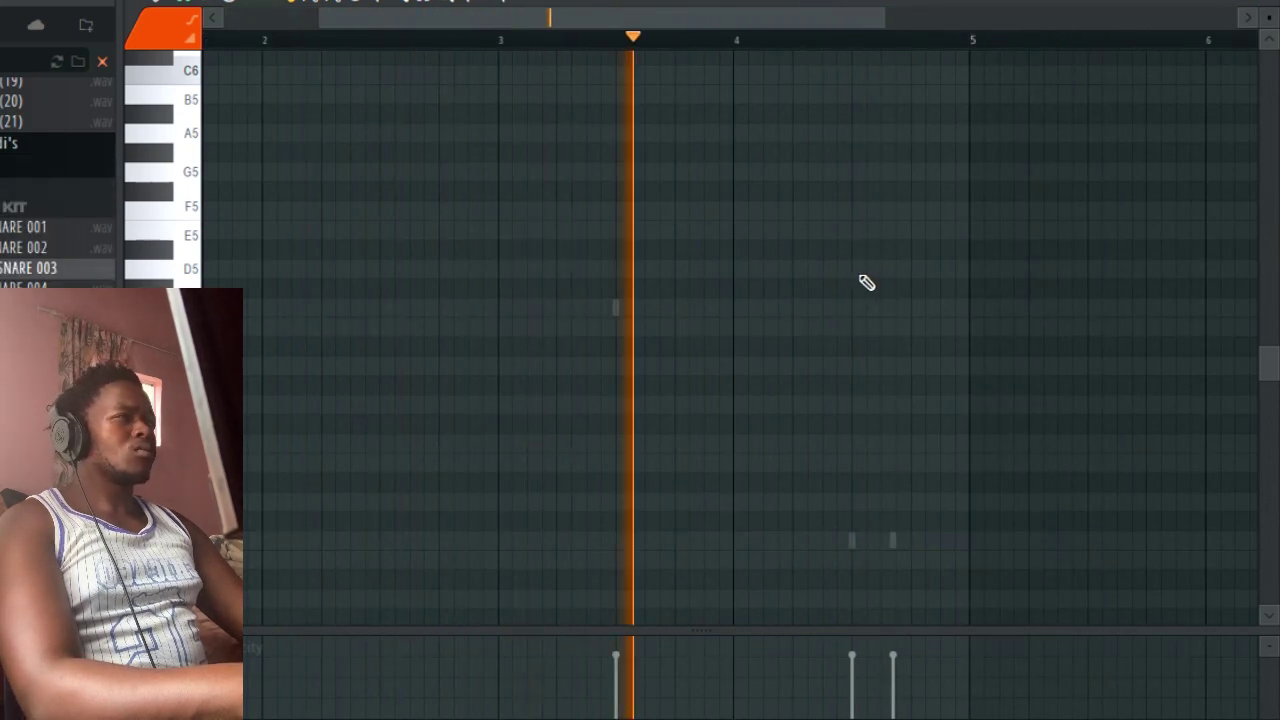
Add a D5 note at the middle of bar 4 for the SNARE 003 channel and centre its value in the event lane
{"action": "left_click", "coordinate": [852, 270]}
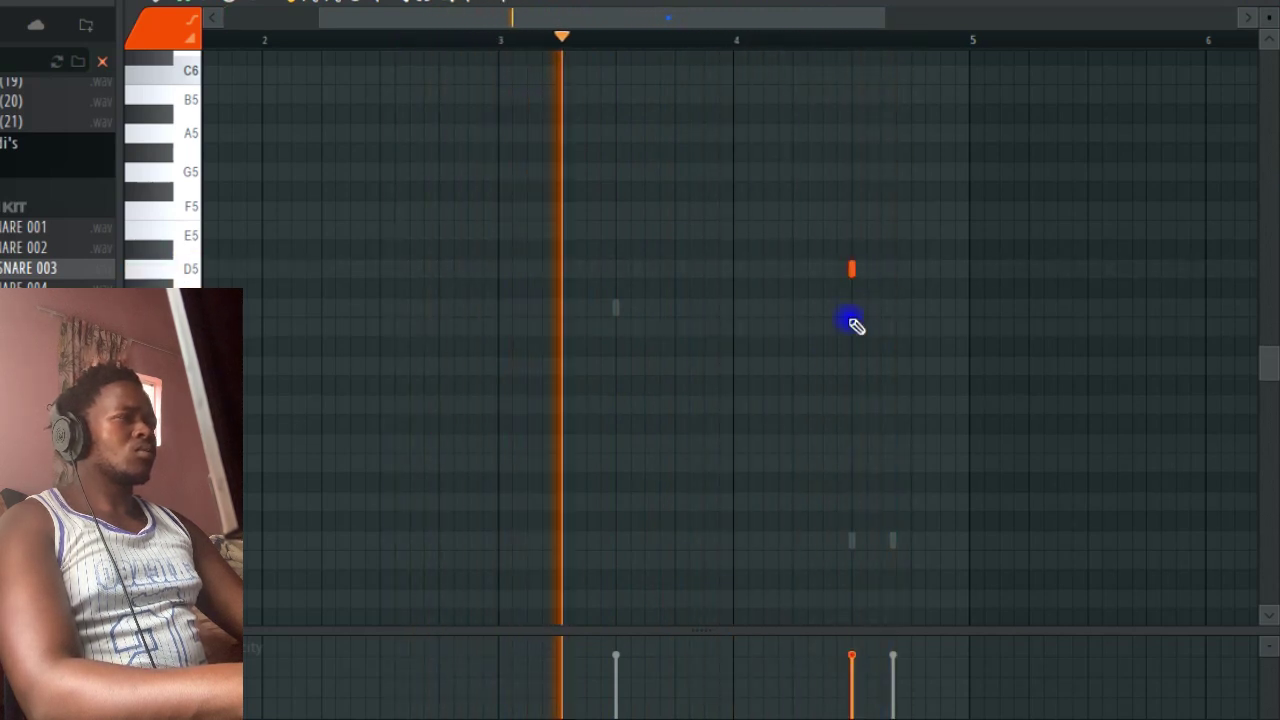
{"action": "left_click", "coordinate": [163, 648]}
{"action": "left_click", "coordinate": [243, 567]}
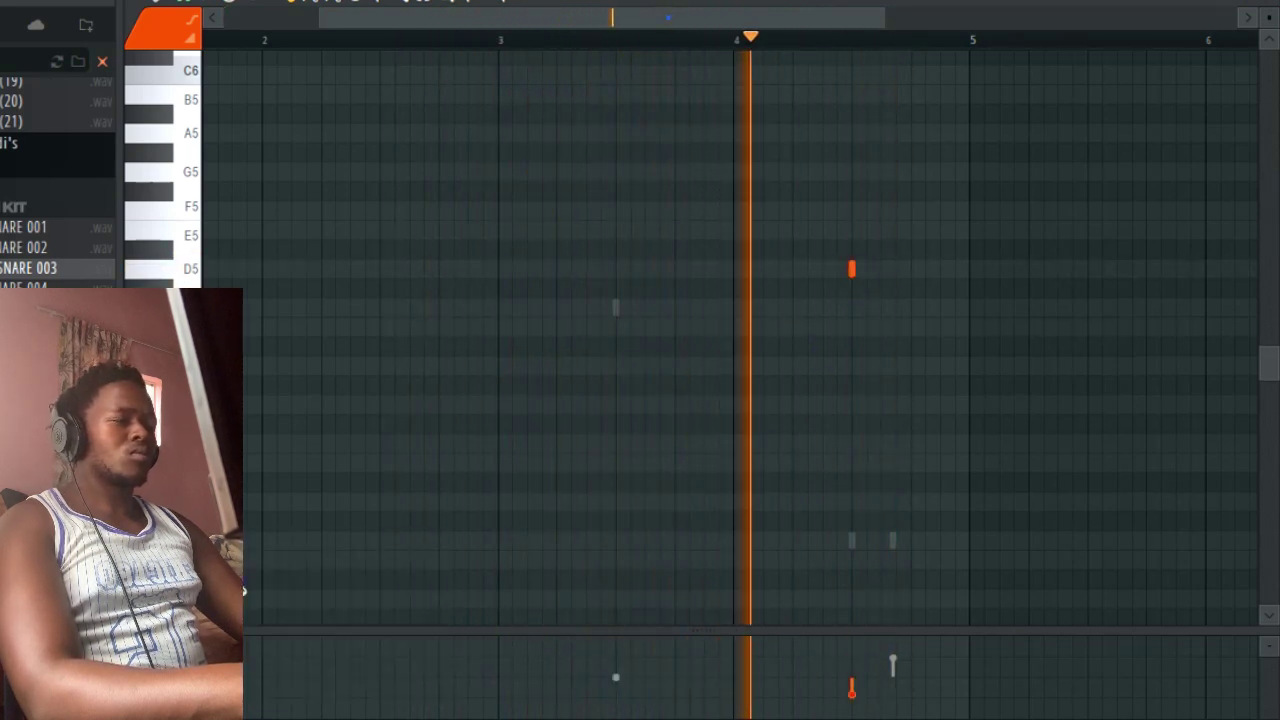
{"action": "left_click", "coordinate": [857, 682]}
Add two more D5 notes for SNARE 003, one tight against the first, plus a lower note near the end of bar 4
{"action": "left_click", "coordinate": [869, 241]}
{"action": "left_click_drag", "start_coordinate": [869, 240], "coordinate": [866, 269]}
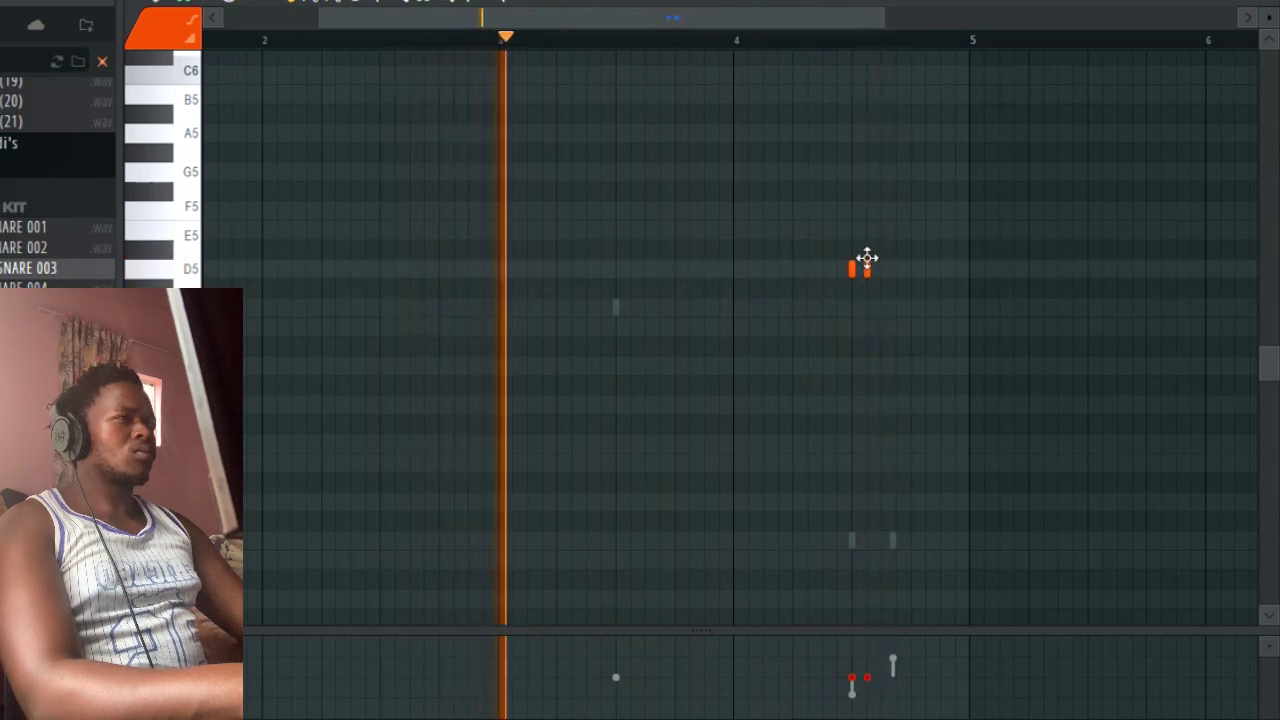
{"action": "left_click", "coordinate": [840, 48]}
{"action": "left_click", "coordinate": [884, 270]}
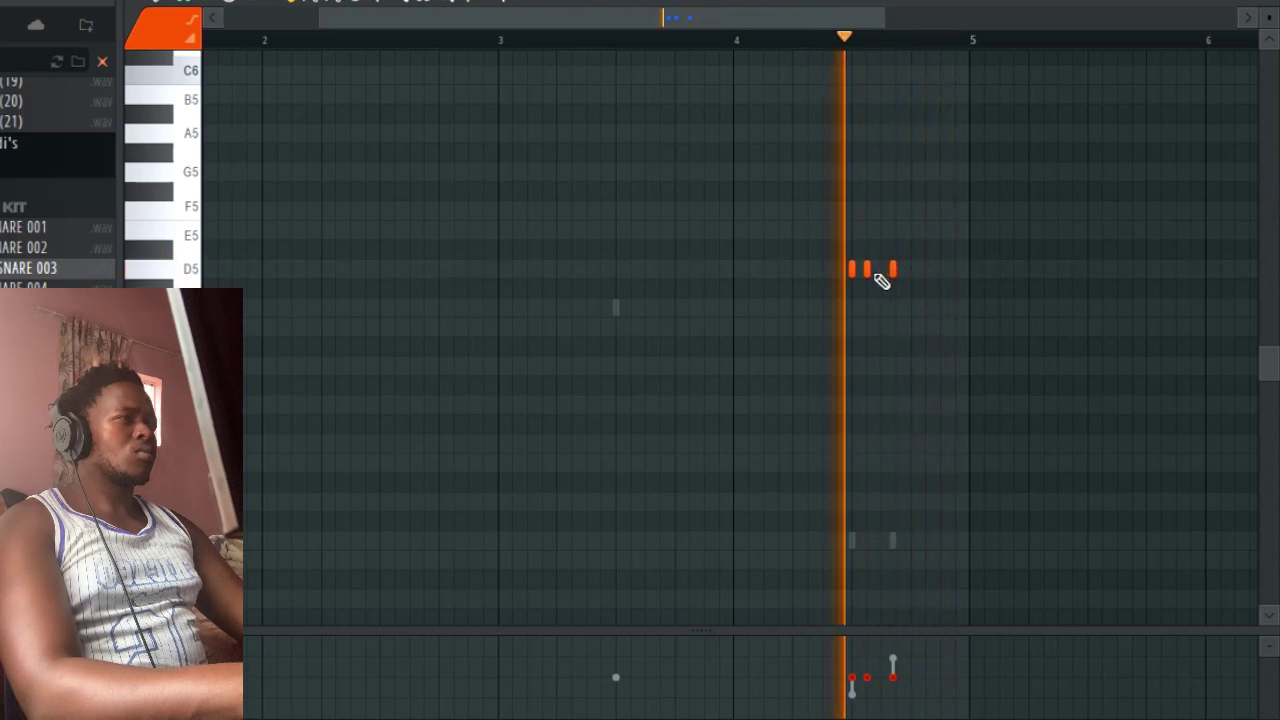
{"action": "left_click_drag", "start_coordinate": [864, 271], "coordinate": [854, 273]}
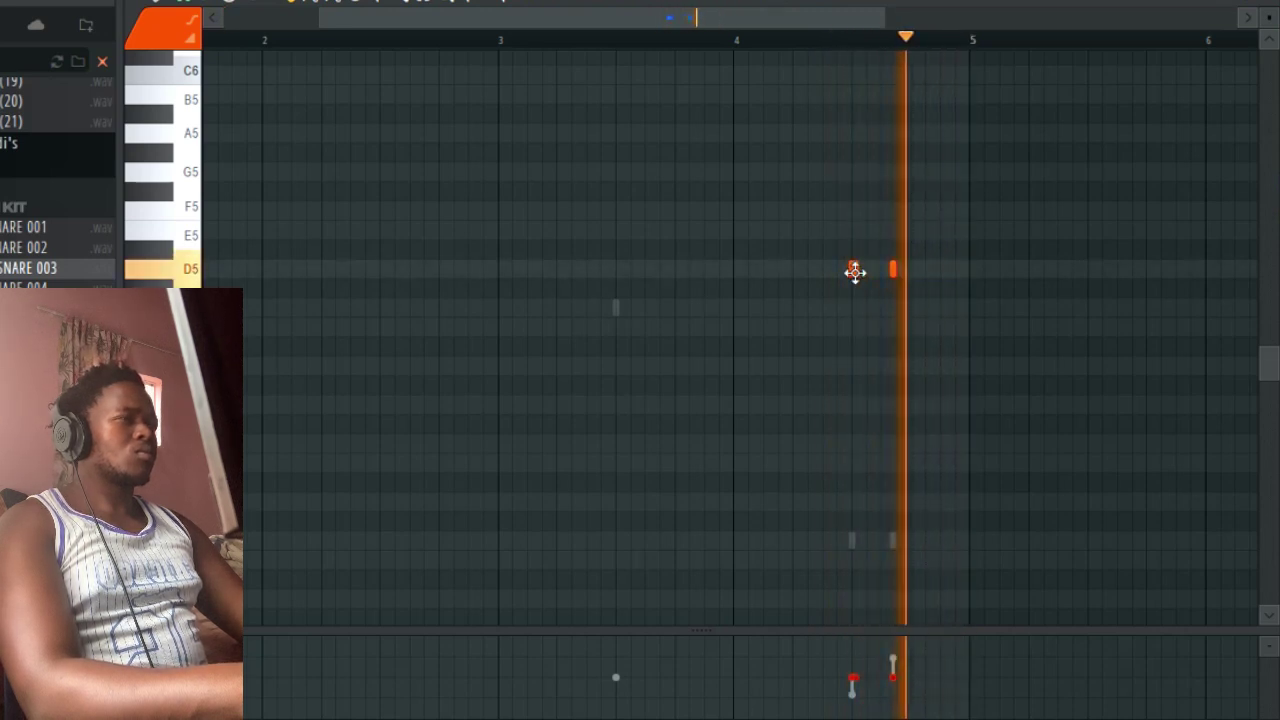
{"action": "key", "text": "space"}
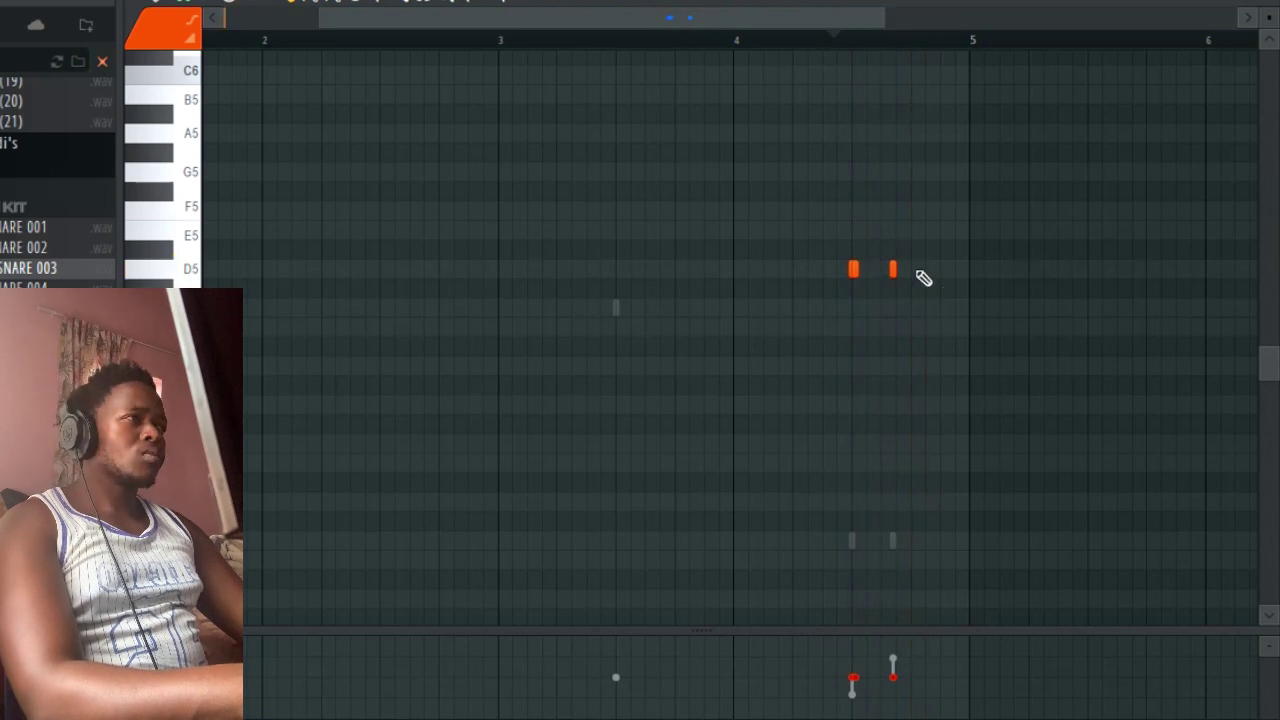
{"action": "left_click", "coordinate": [935, 309]}
{"action": "left_click_drag", "start_coordinate": [943, 345], "coordinate": [940, 379]}
Place a PRZM SNARE 022 note on A5 in the second half of bar 2 and shift it slightly later
{"action": "left_click_drag", "start_coordinate": [322, 20], "coordinate": [548, 43]}
{"action": "left_click", "coordinate": [677, 293]}
{"action": "left_click", "coordinate": [680, 268]}
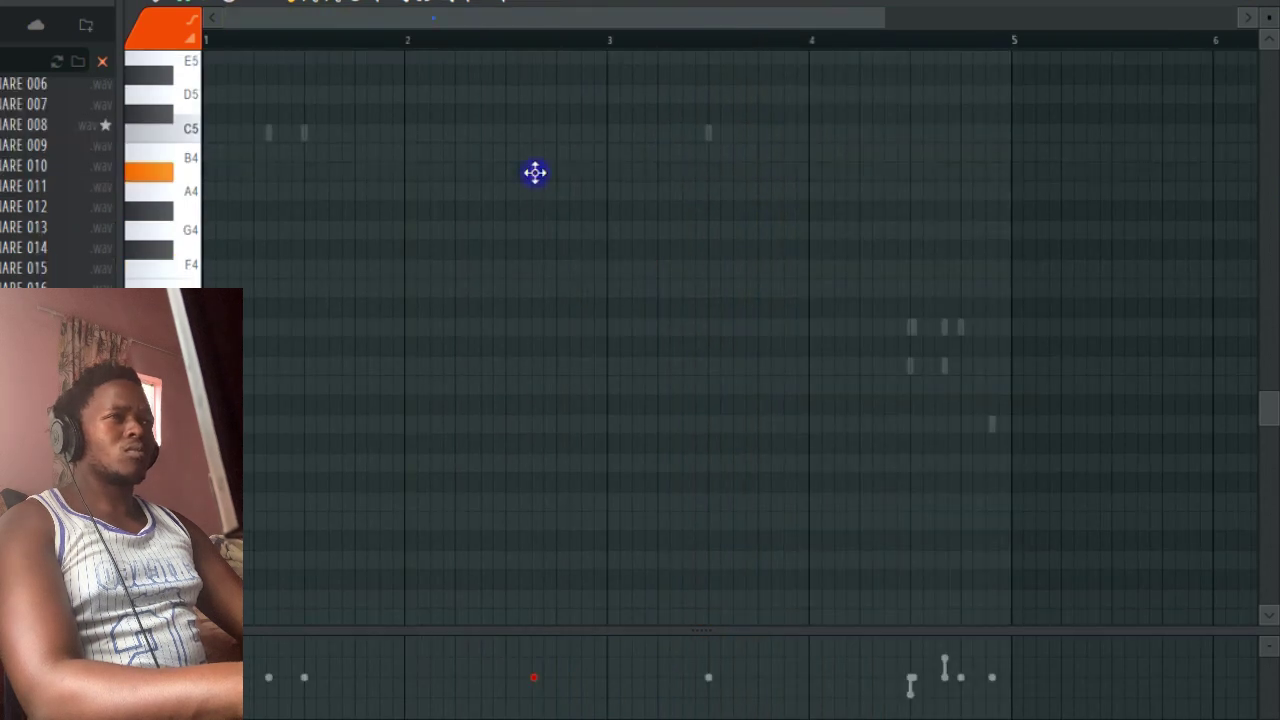
{"action": "scroll", "coordinate": [531, 118], "scroll_direction": "up", "scroll_amount": 3}
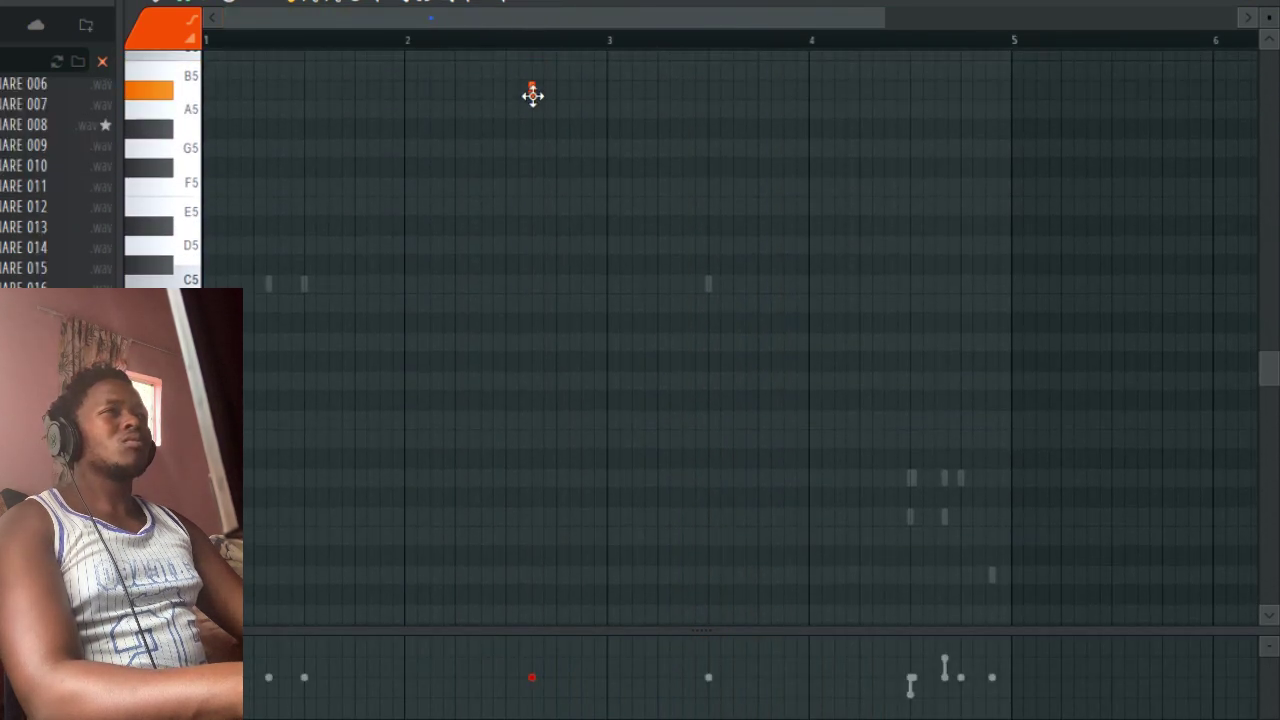
{"action": "left_click", "coordinate": [403, 40]}
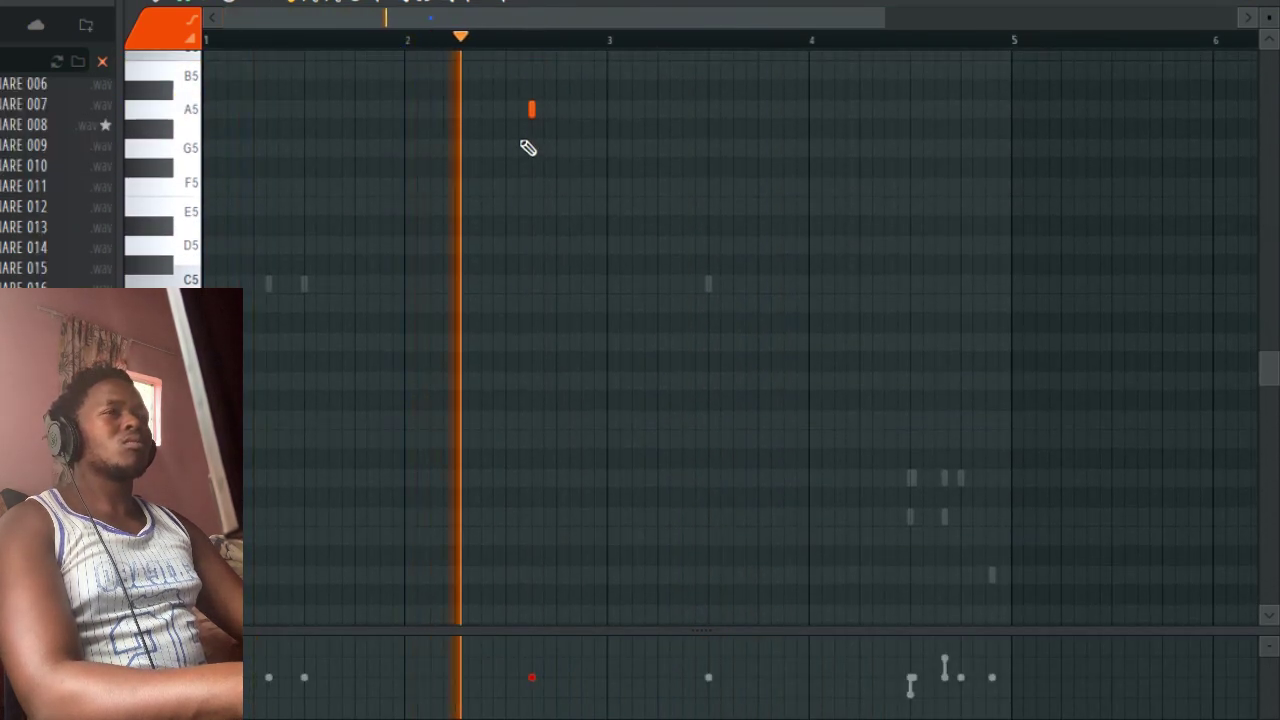
{"action": "key", "text": "space"}
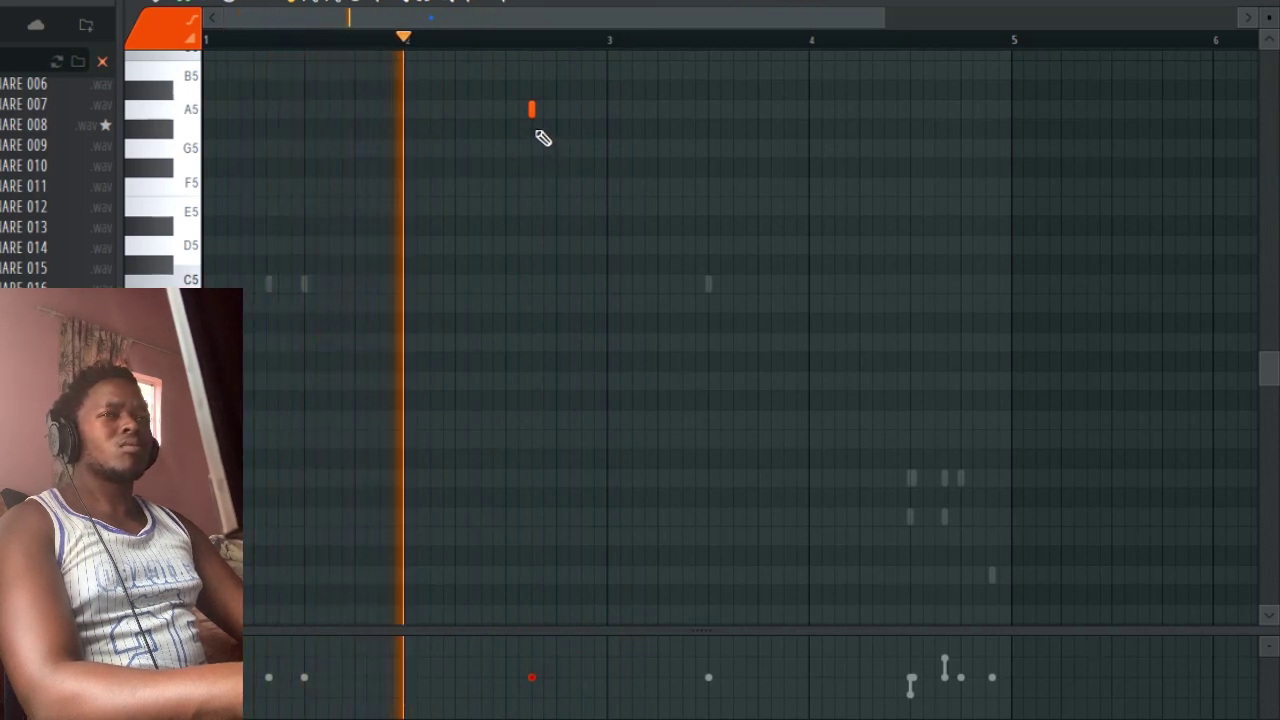
{"action": "left_click_drag", "start_coordinate": [531, 115], "coordinate": [543, 115]}
{"action": "key", "text": "space"}
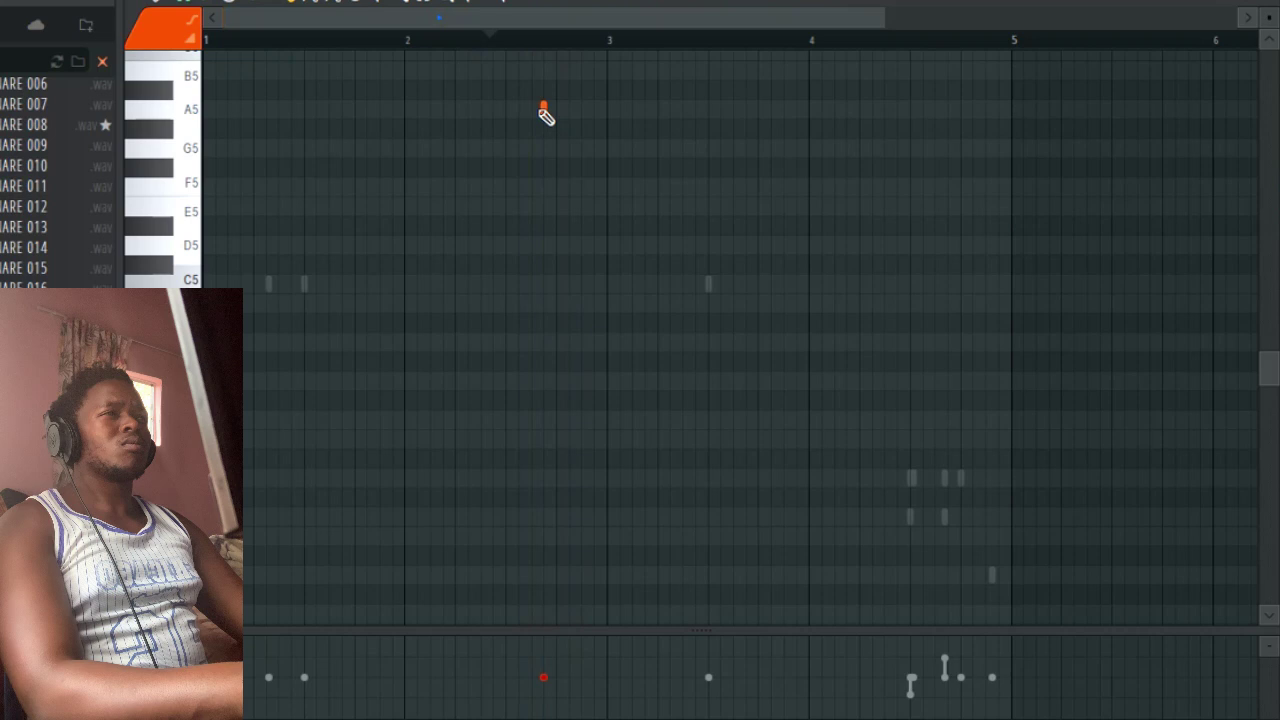
Open the PRZM SNARE 022 channel settings and enable Normalize for the sample
{"action": "key", "text": "space"}
{"action": "key", "text": "F6"}
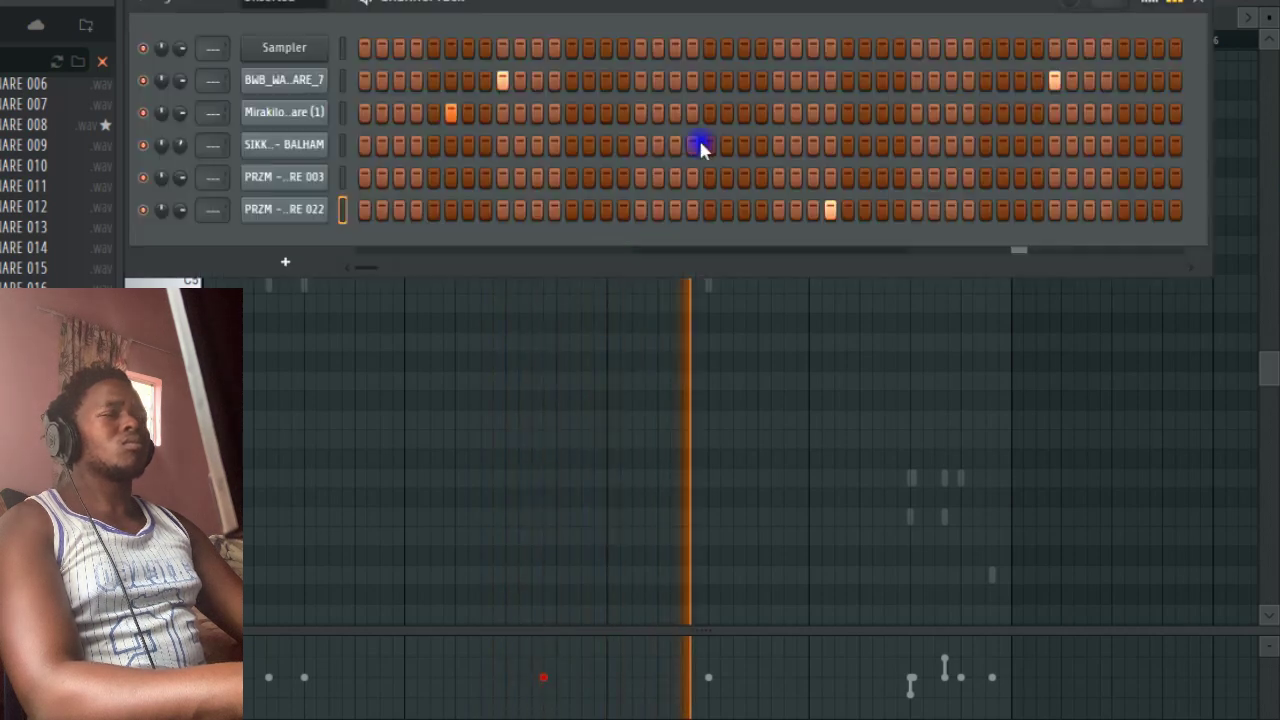
{"action": "left_click", "coordinate": [331, 216]}
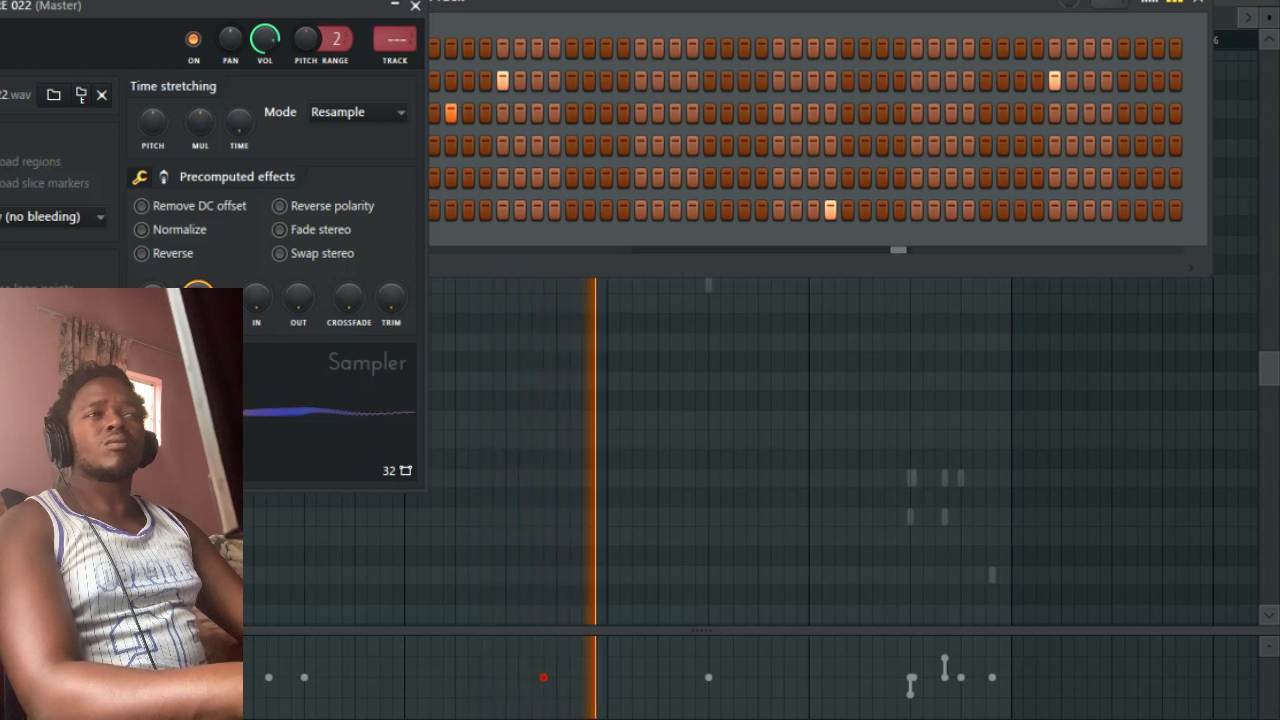
{"action": "left_click", "coordinate": [144, 232]}
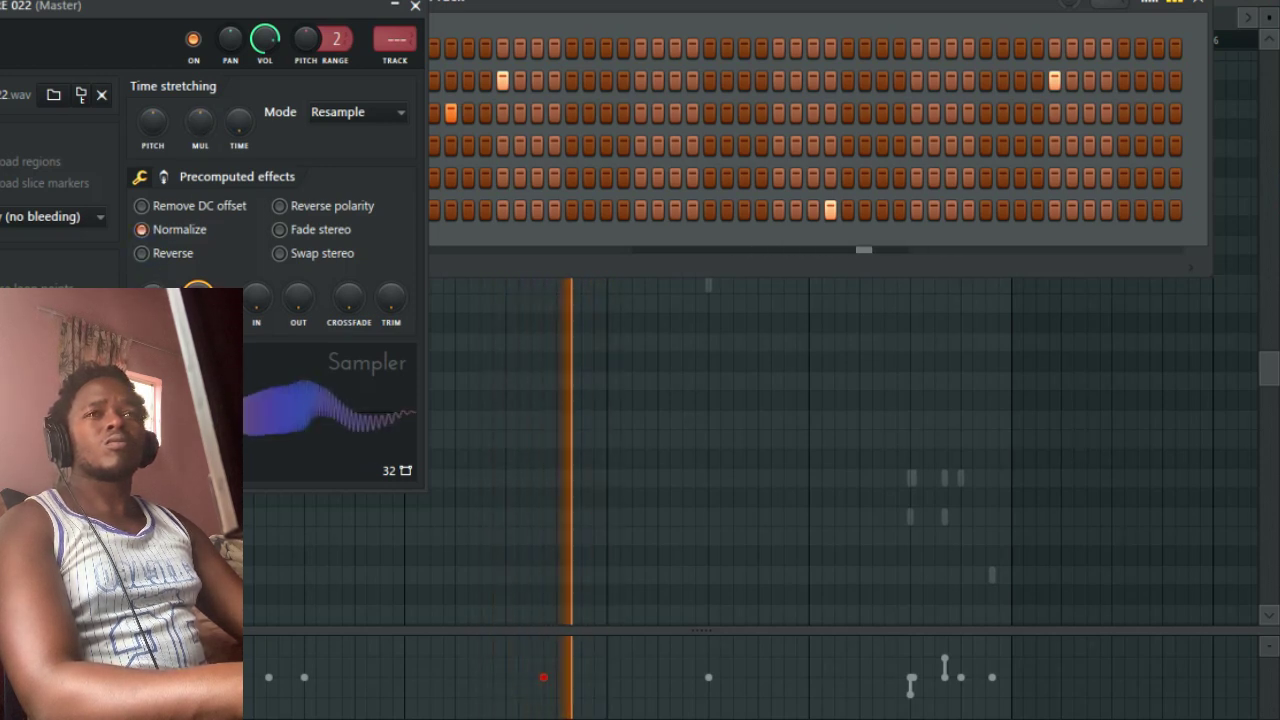
Place a short snare note on G#4 near the end of bar 2 and play the pattern back
{"action": "left_click", "coordinate": [648, 296]}
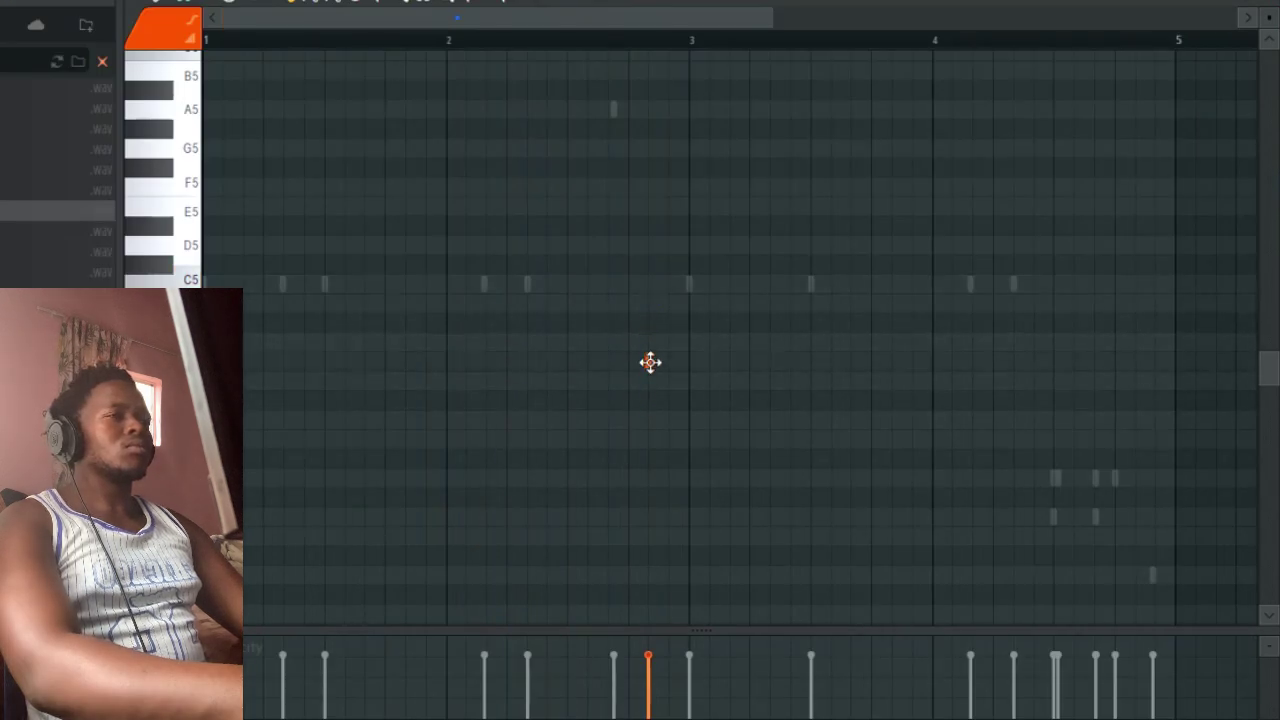
{"action": "left_click", "coordinate": [562, 40]}
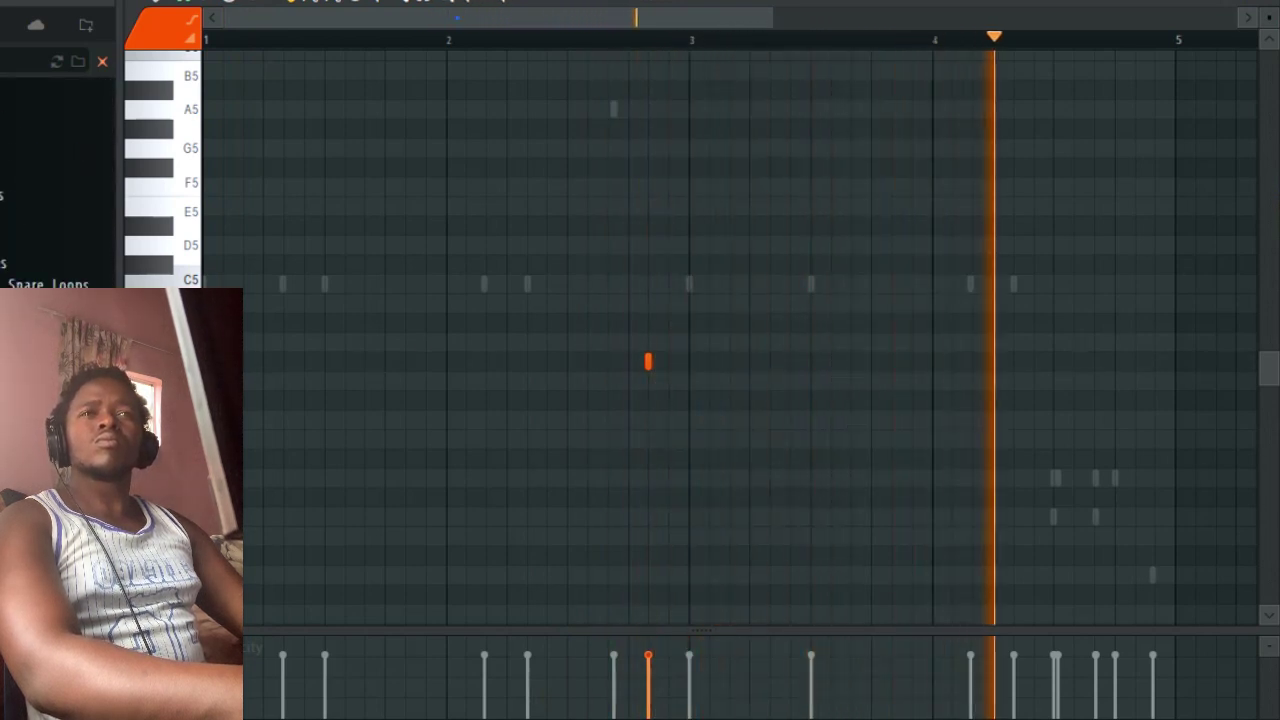
{"action": "key", "text": "space"}
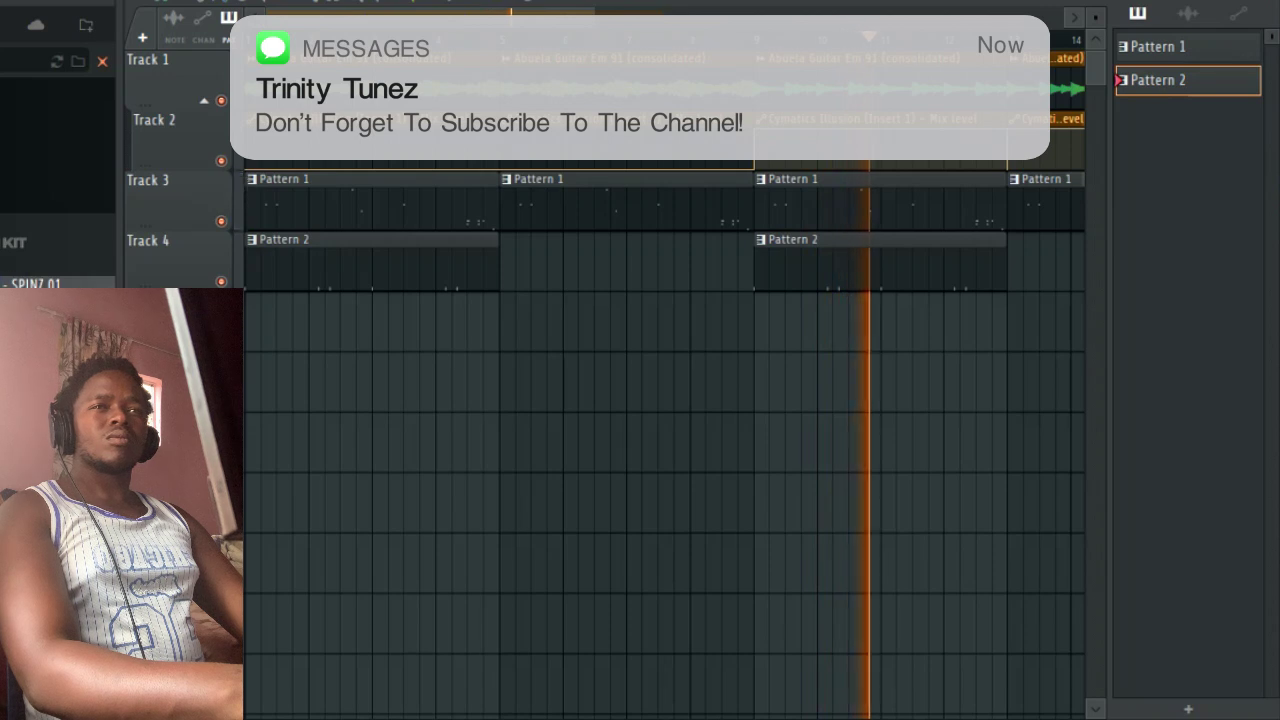
Load the PRZM TRAP STASH SPINZ 01 sample into a new sampler channel and open its envelope settings
{"action": "right_click", "coordinate": [24, 285]}
{"action": "left_click", "coordinate": [62, 267]}
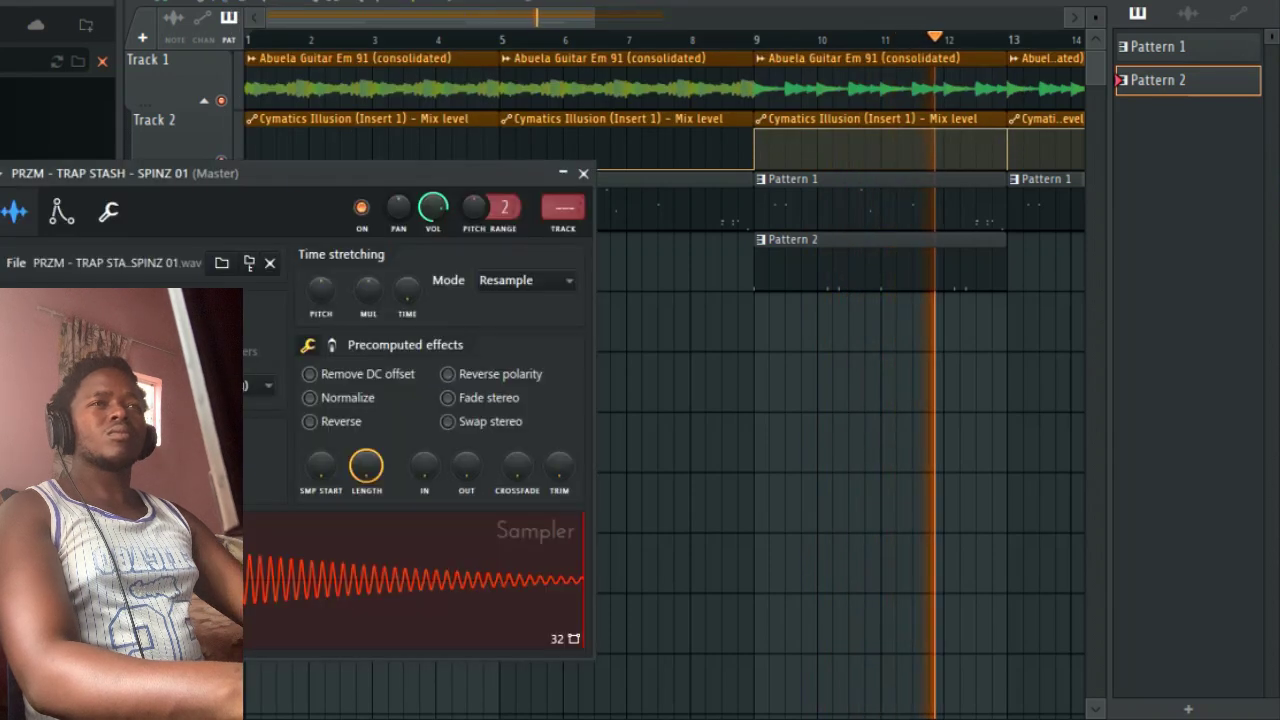
{"action": "left_click", "coordinate": [61, 210]}
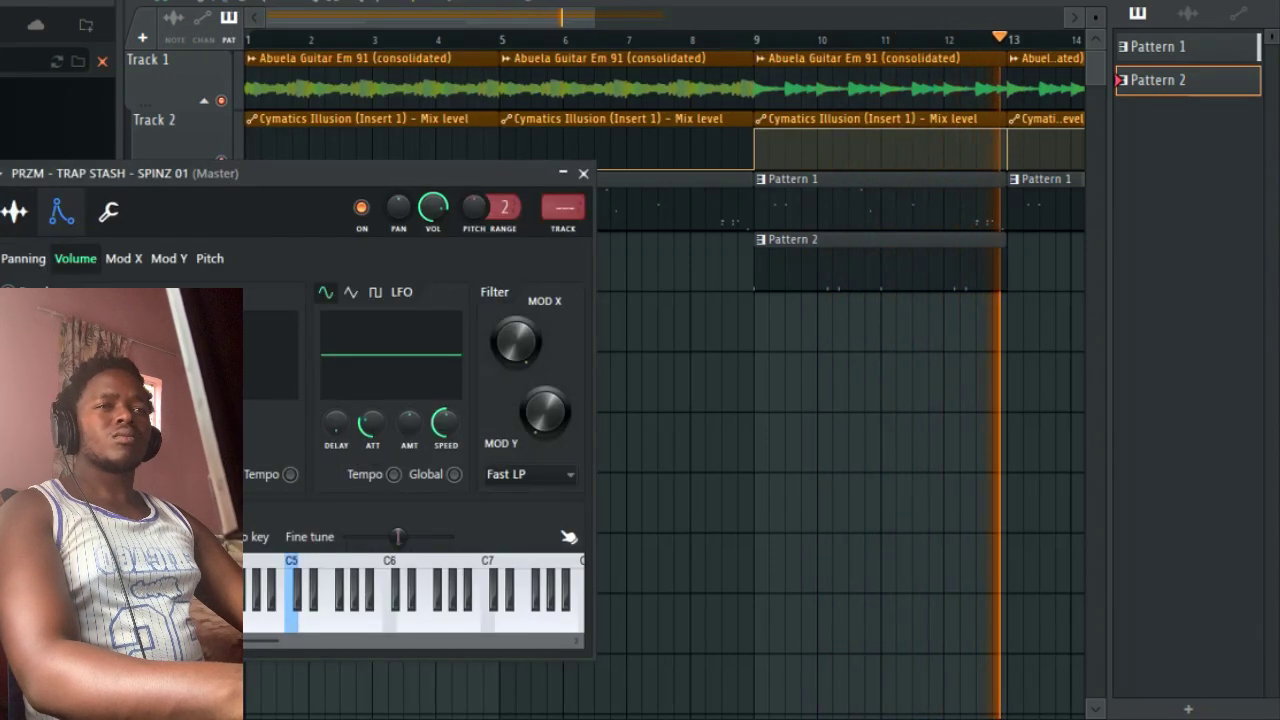
Raise the time-stretching pitch of the Abuela Guitar audio clip slightly and close the open channel settings
{"action": "double_click", "coordinate": [325, 79]}
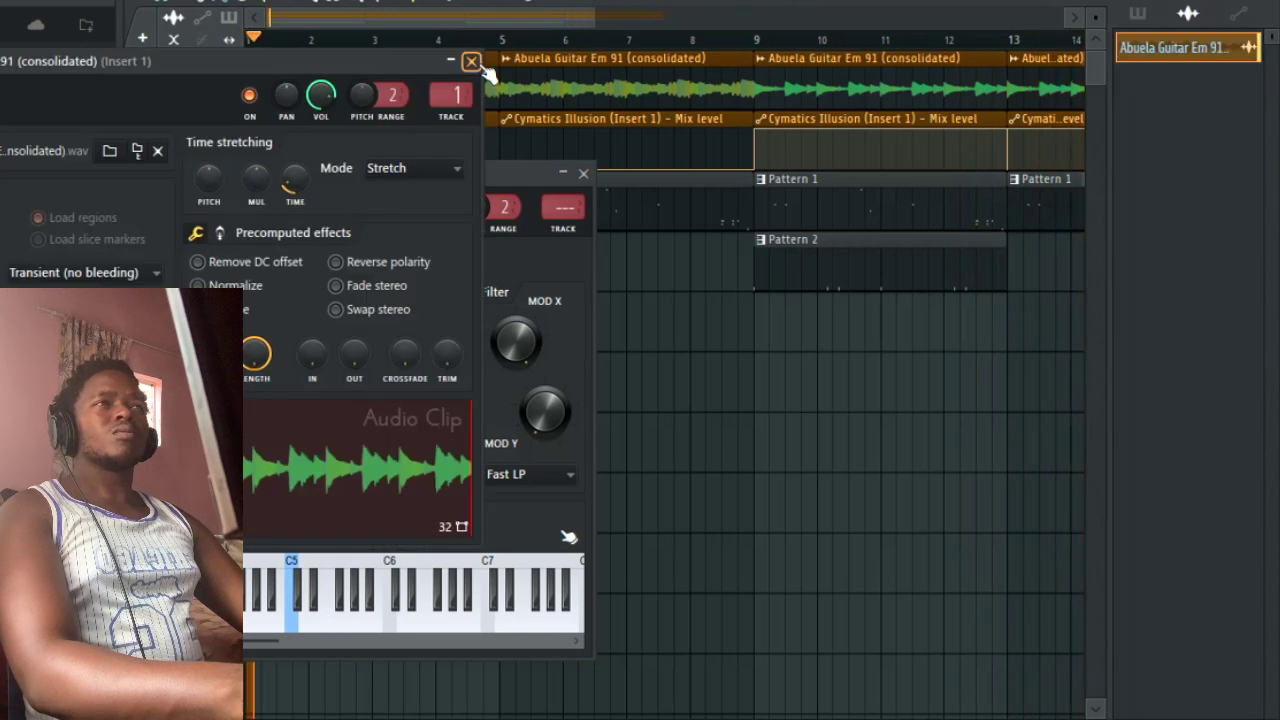
{"action": "left_click", "coordinate": [471, 62]}
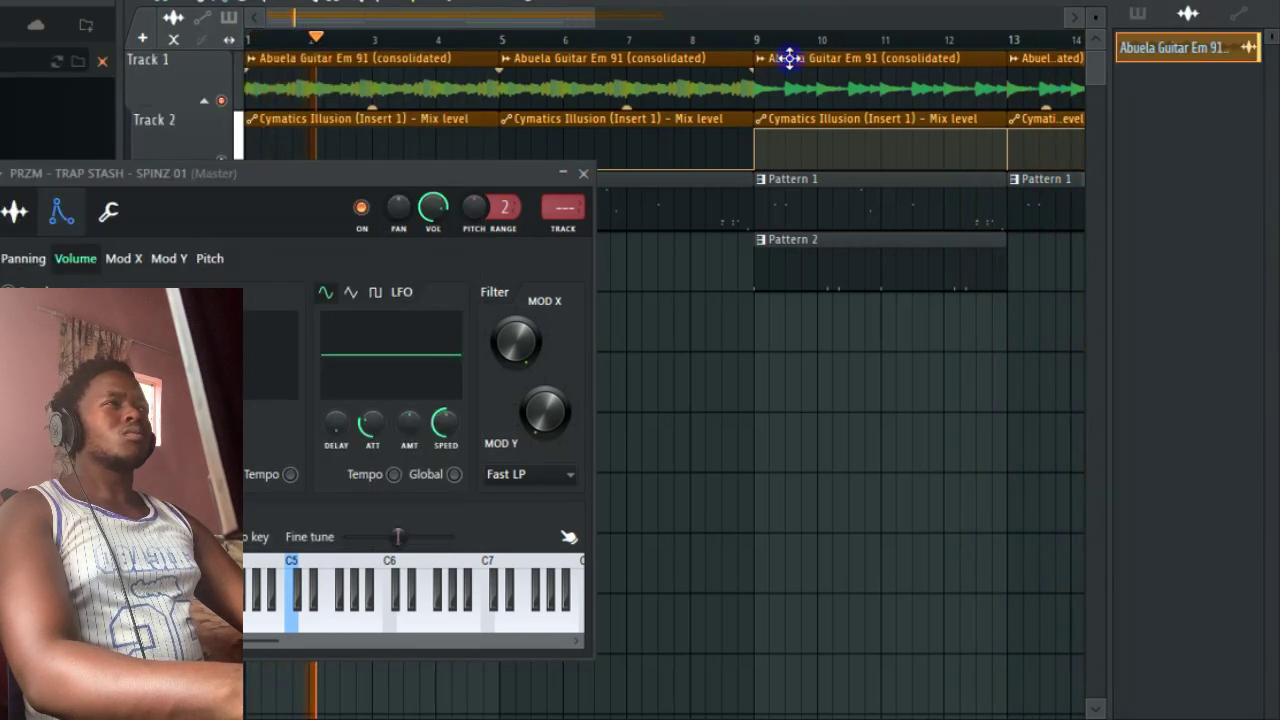
{"action": "double_click", "coordinate": [790, 58]}
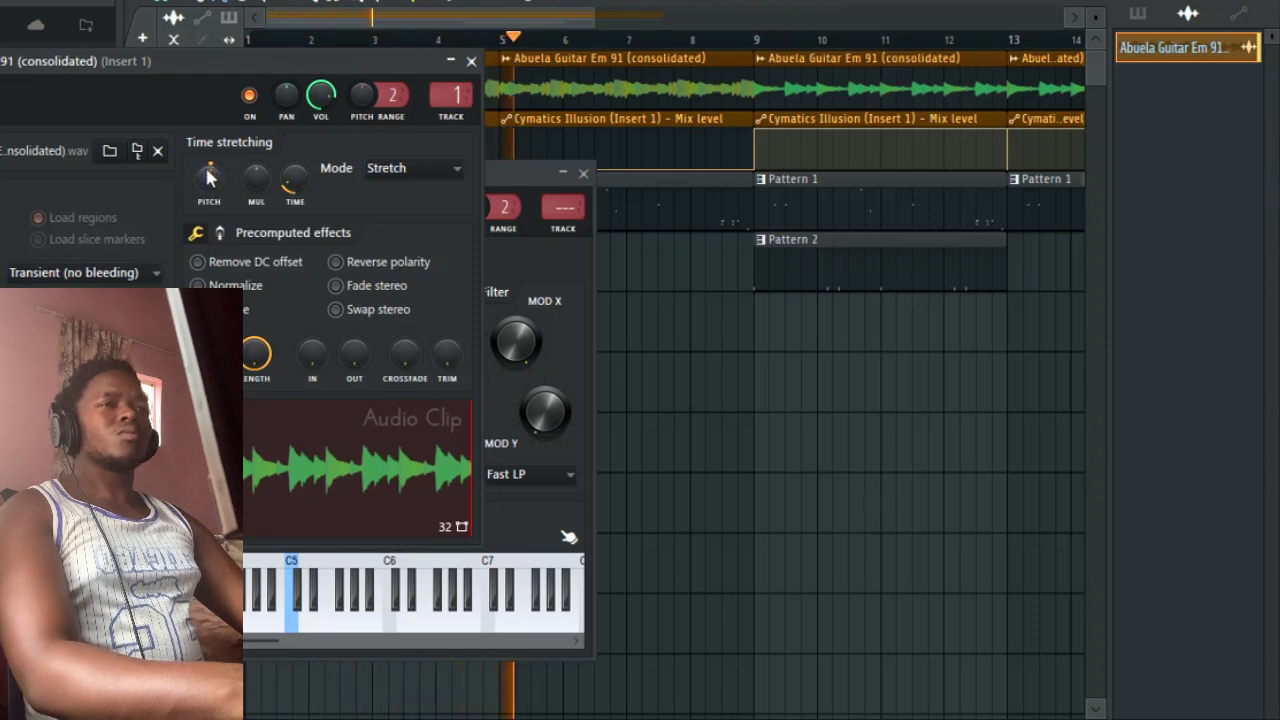
{"action": "left_click", "coordinate": [472, 62]}
{"action": "left_click", "coordinate": [583, 173]}
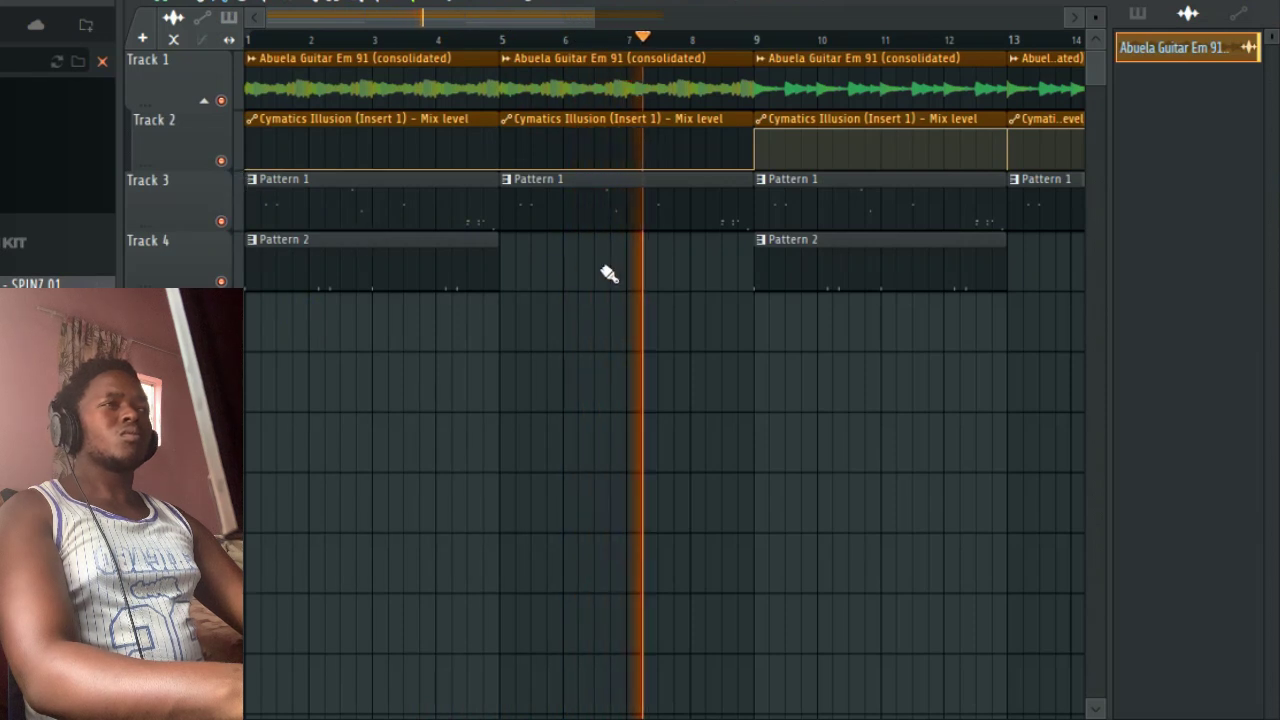
Select Pattern 2 and examine the SPINZ 01 channel's sample settings from the channel rack
{"action": "double_click", "coordinate": [297, 249]}
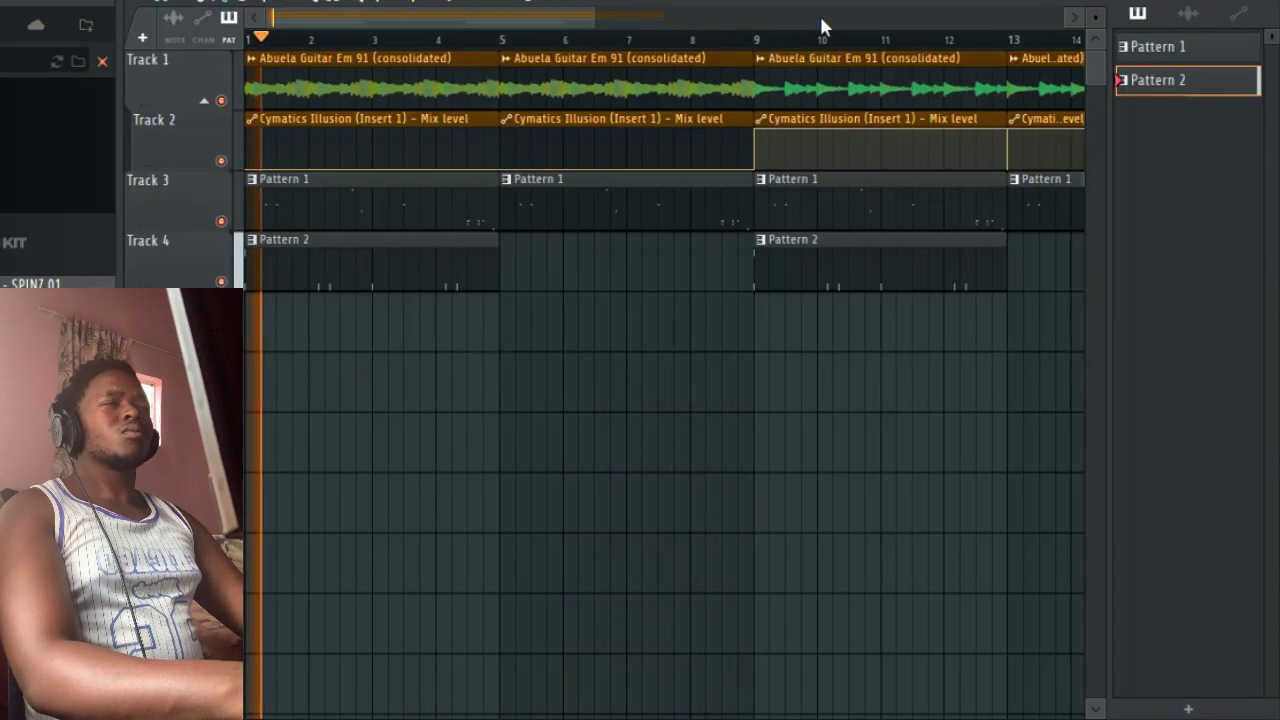
{"action": "key", "text": "F6"}
{"action": "left_click", "coordinate": [280, 307]}
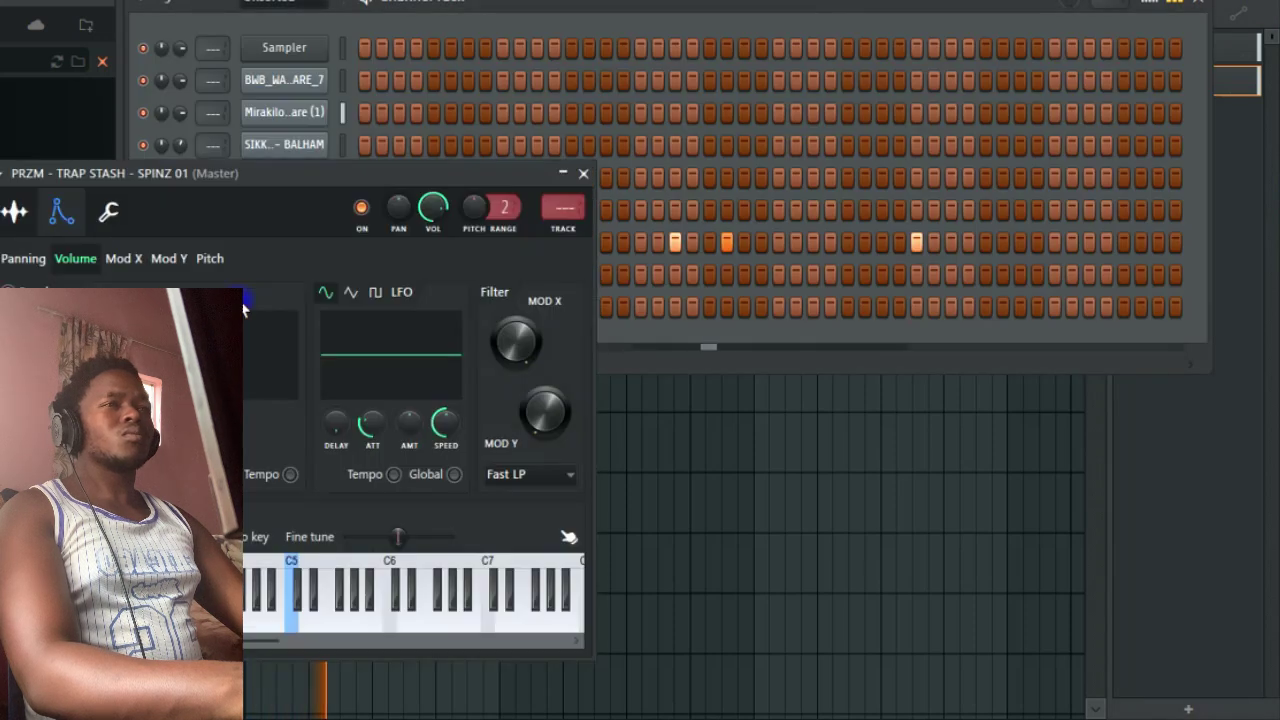
{"action": "left_click", "coordinate": [14, 211]}
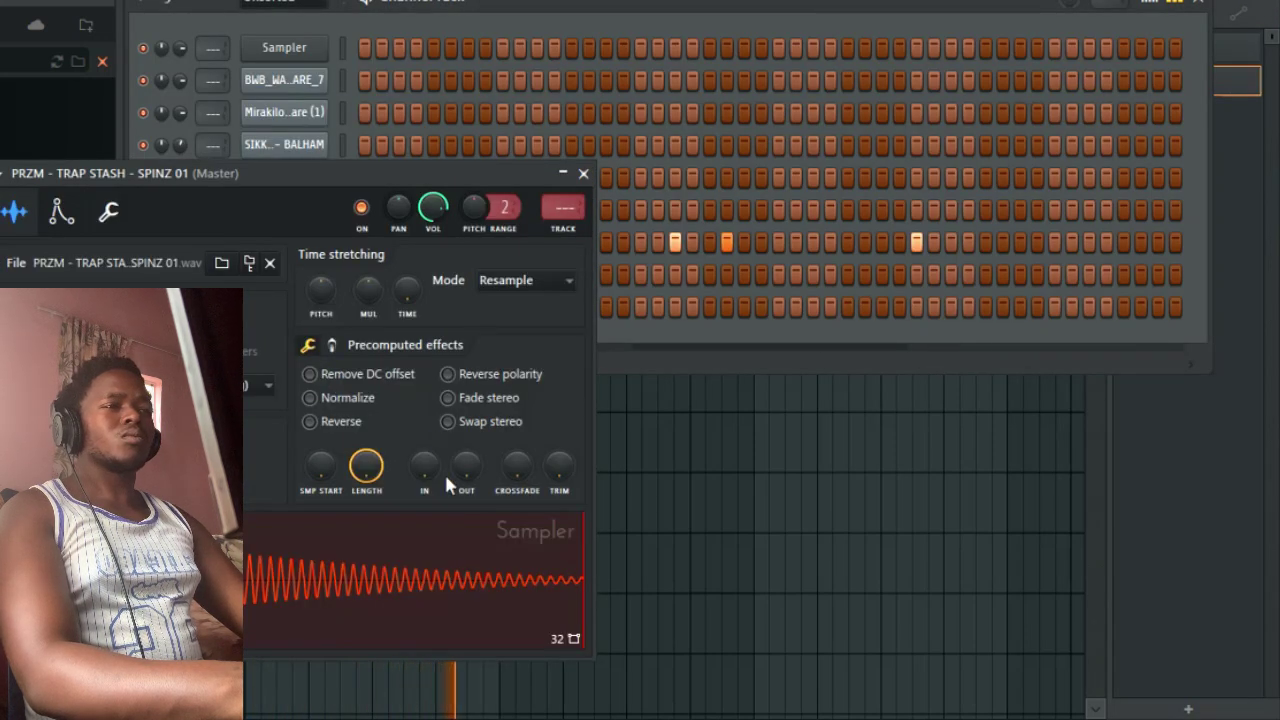
{"action": "left_click", "coordinate": [584, 176]}
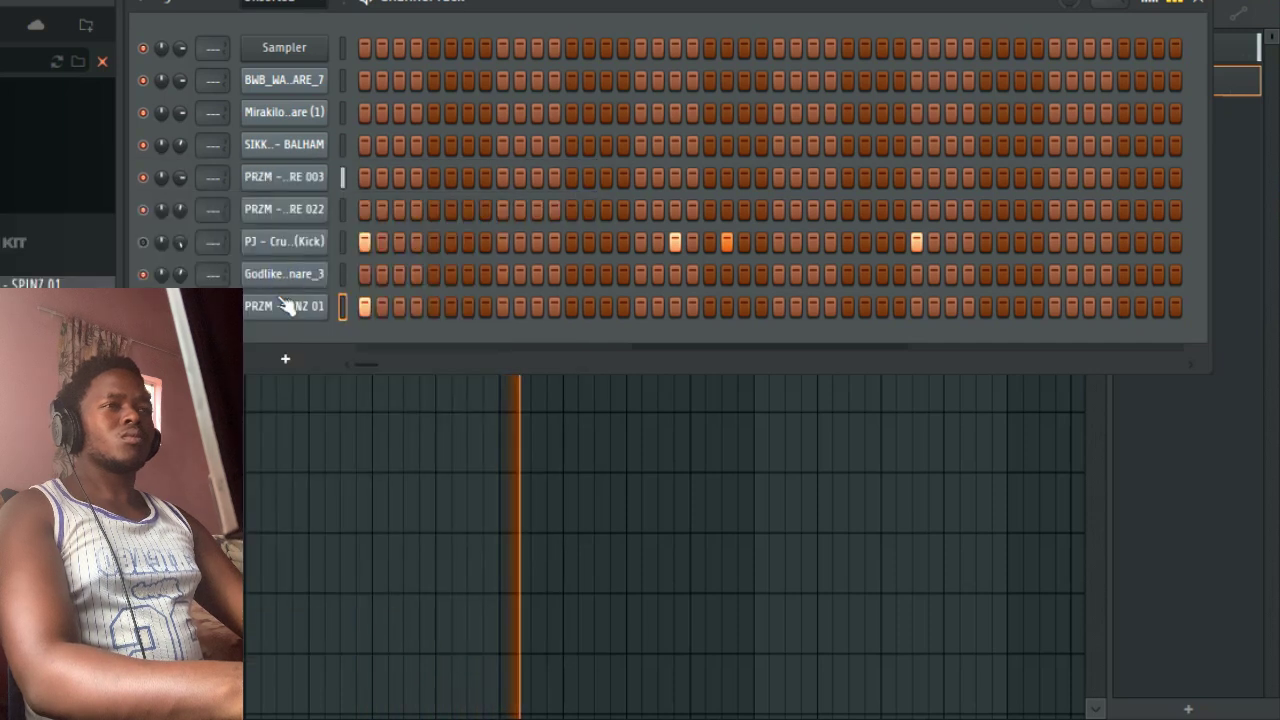
{"action": "right_click", "coordinate": [322, 304]}
{"action": "left_click", "coordinate": [307, 338]}
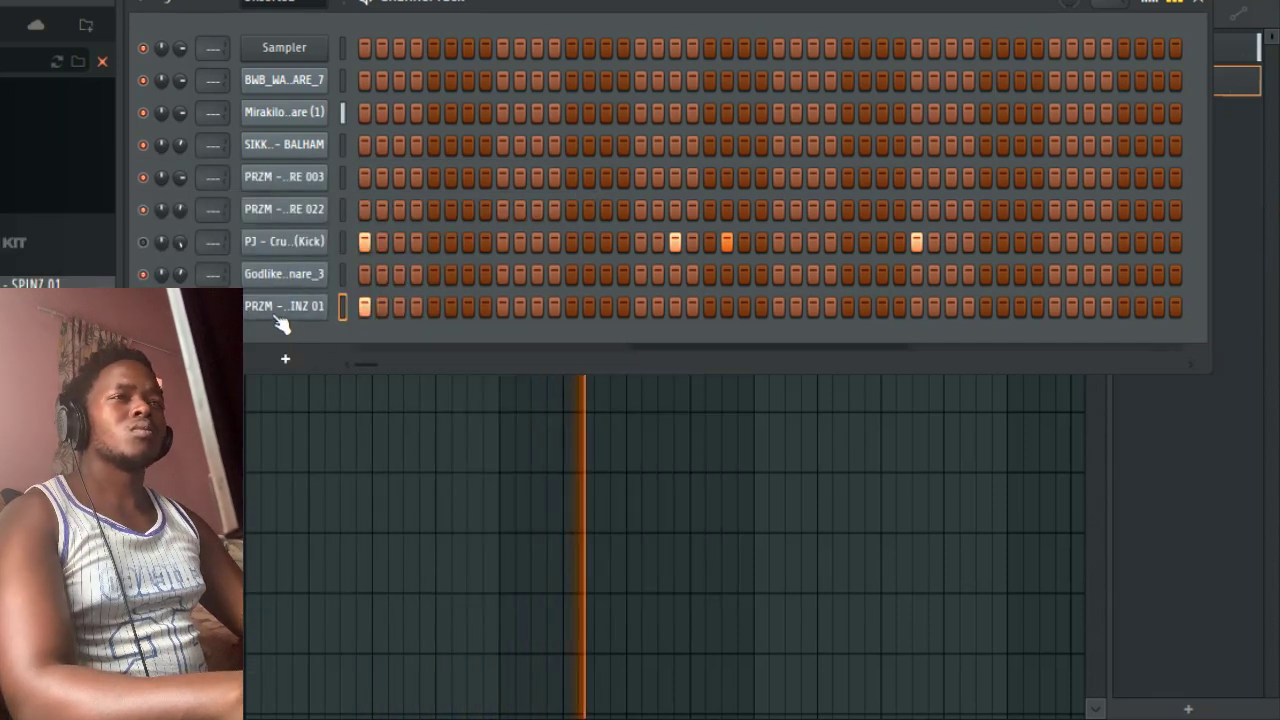
{"action": "left_click", "coordinate": [275, 312]}
{"action": "left_click", "coordinate": [584, 176]}
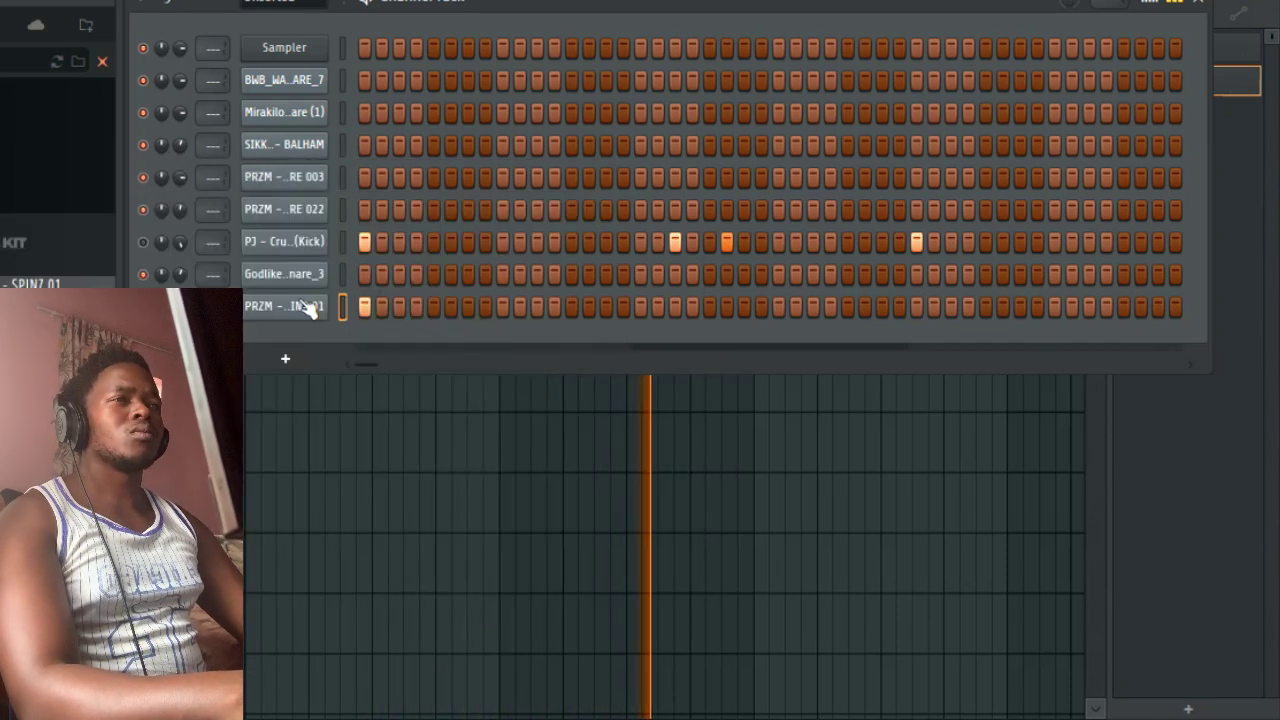
Place a one-bar F5 note at the start of bar 1 in the SPINZ 01 piano roll and audition it
{"action": "right_click", "coordinate": [330, 300]}
{"action": "left_click", "coordinate": [368, 304]}
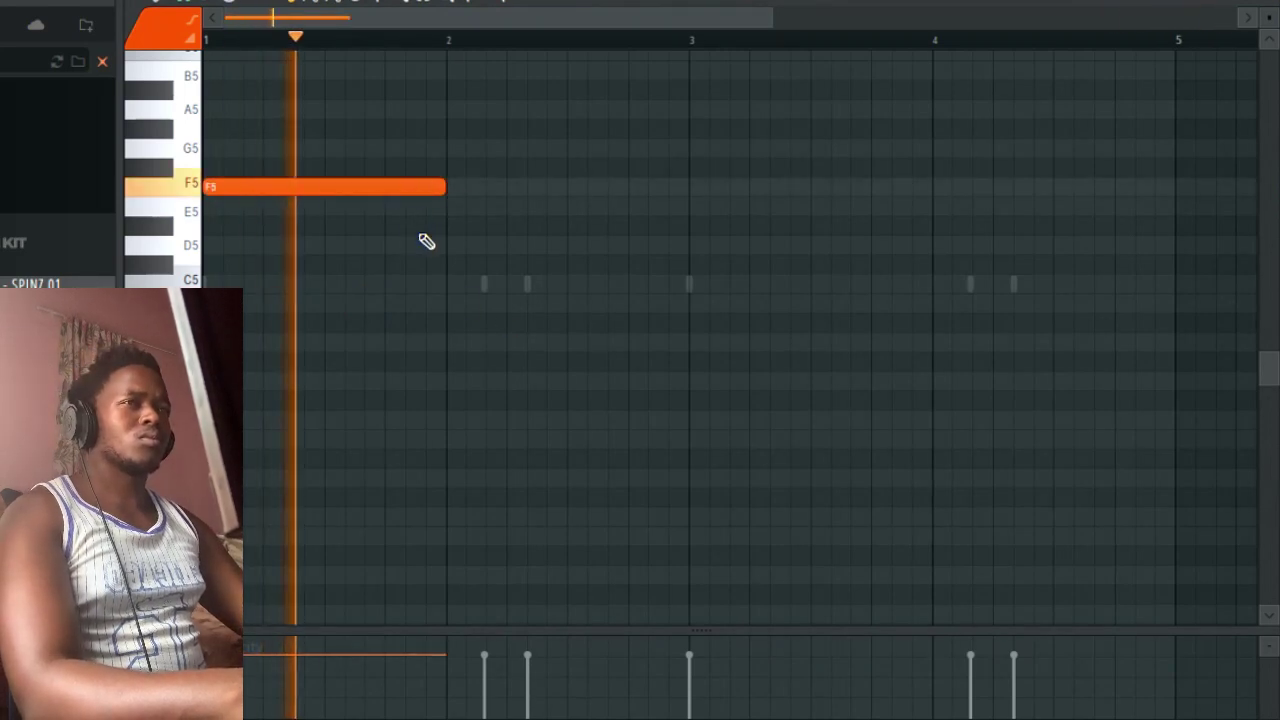
{"action": "key", "text": "space"}
{"action": "key", "text": "ctrl+Up"}
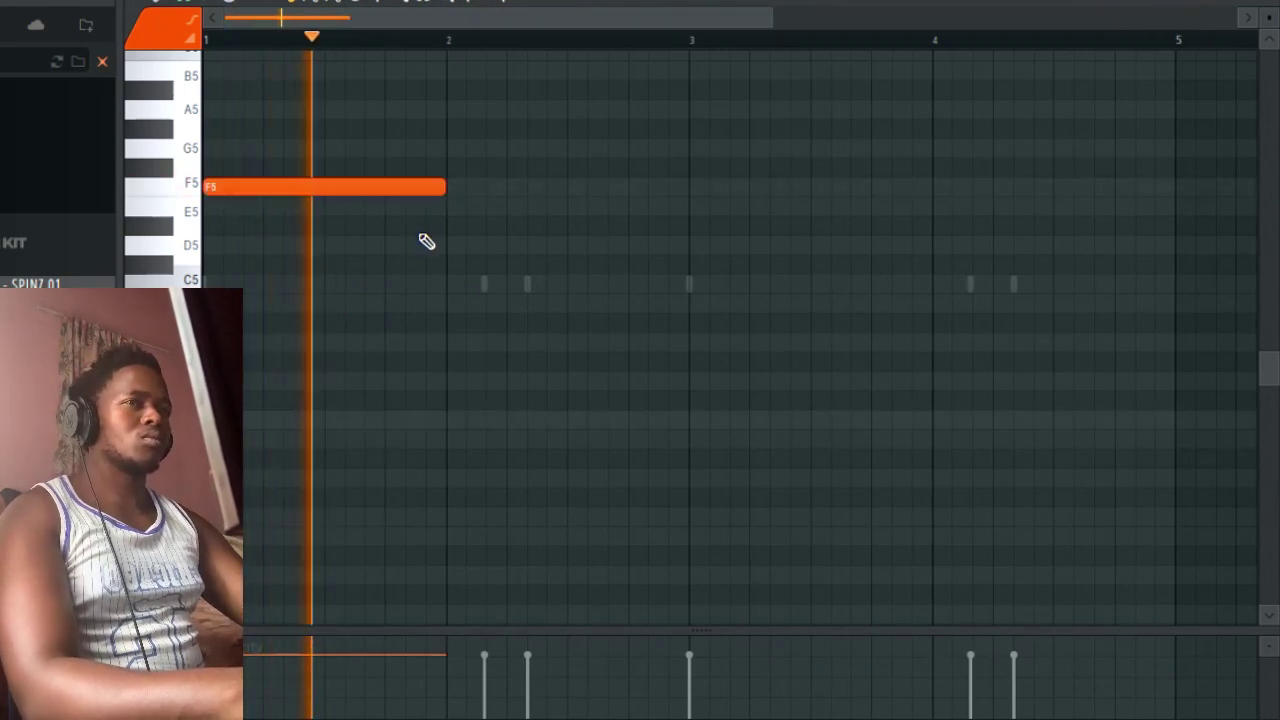
{"action": "key", "text": "shift+Up"}
Check the pitch setting of the Abuela Guitar audio clip in the playlist
{"action": "key", "text": "F5"}
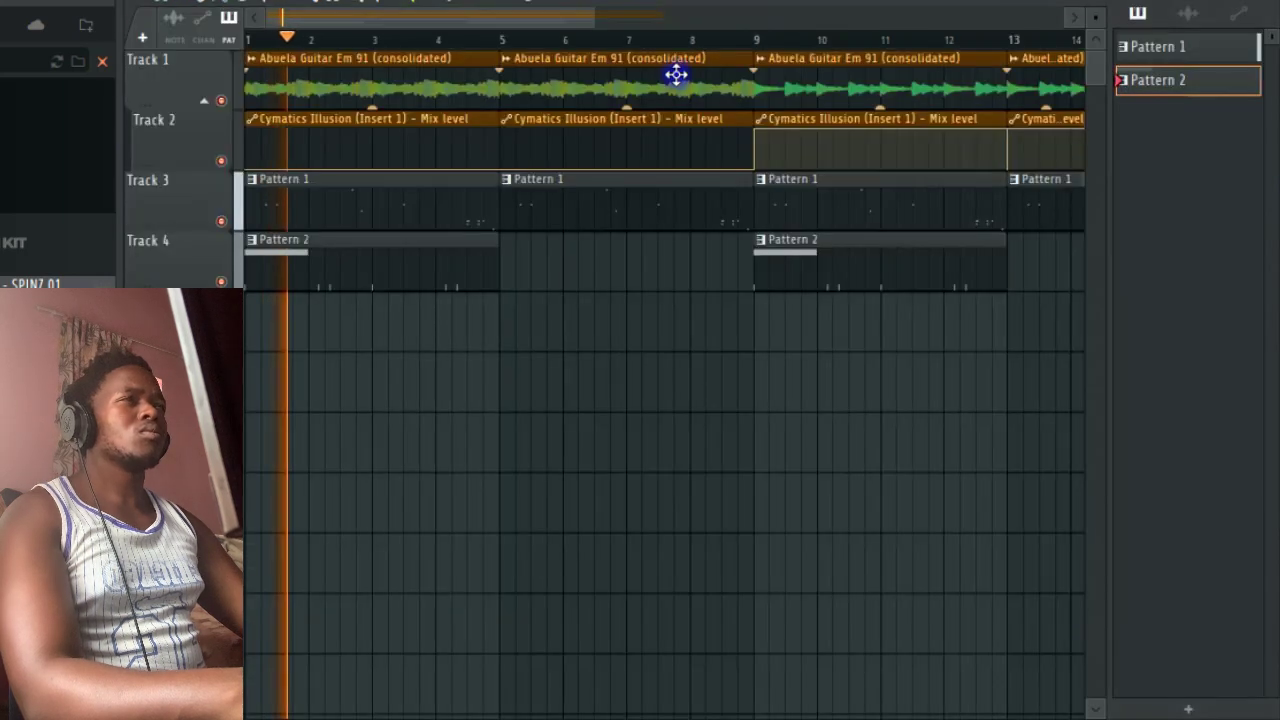
{"action": "double_click", "coordinate": [670, 75]}
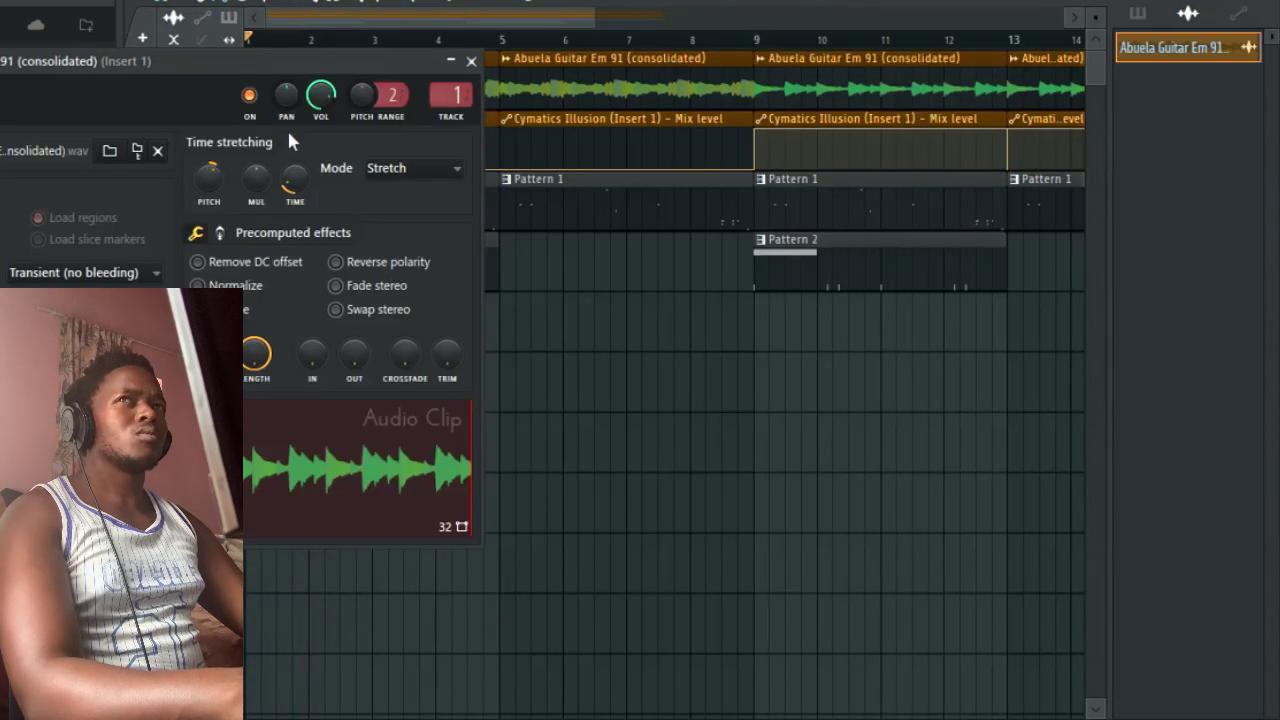
{"action": "left_click", "coordinate": [470, 62]}
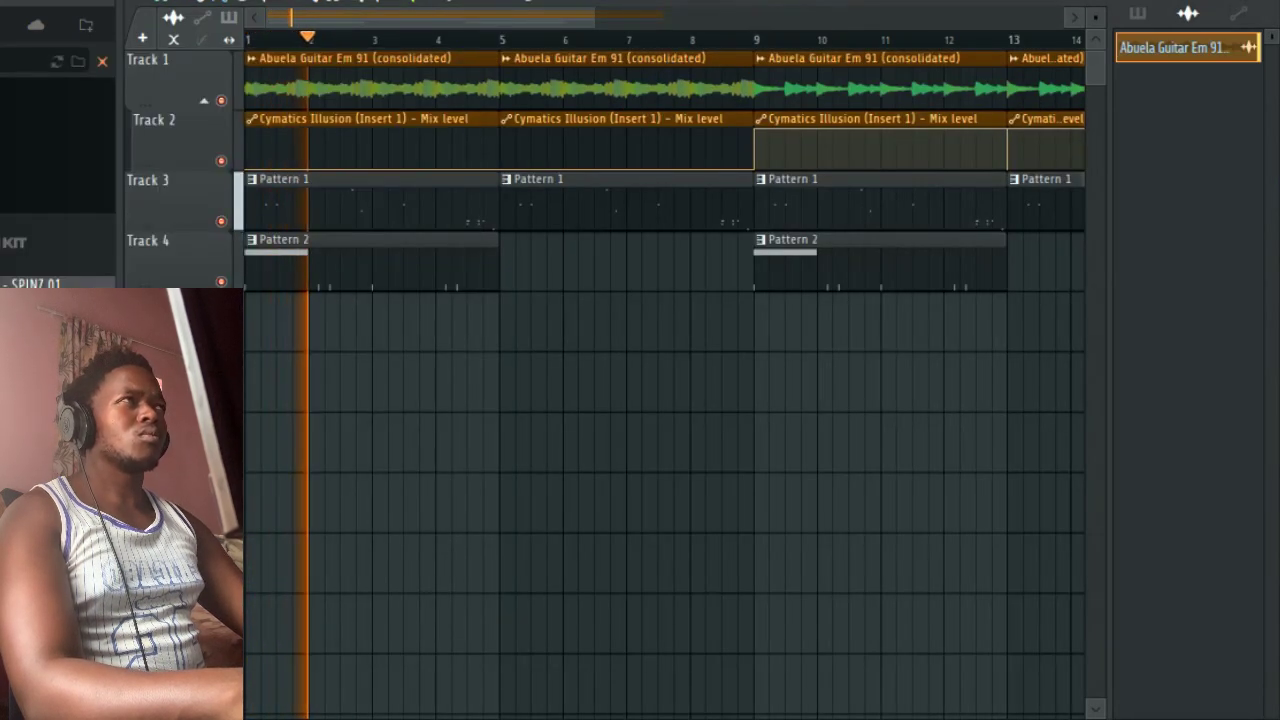
Reopen the SPINZ 01 piano roll from the Unsorted channels and shorten its F#5 note to half a bar
{"action": "key", "text": "F6"}
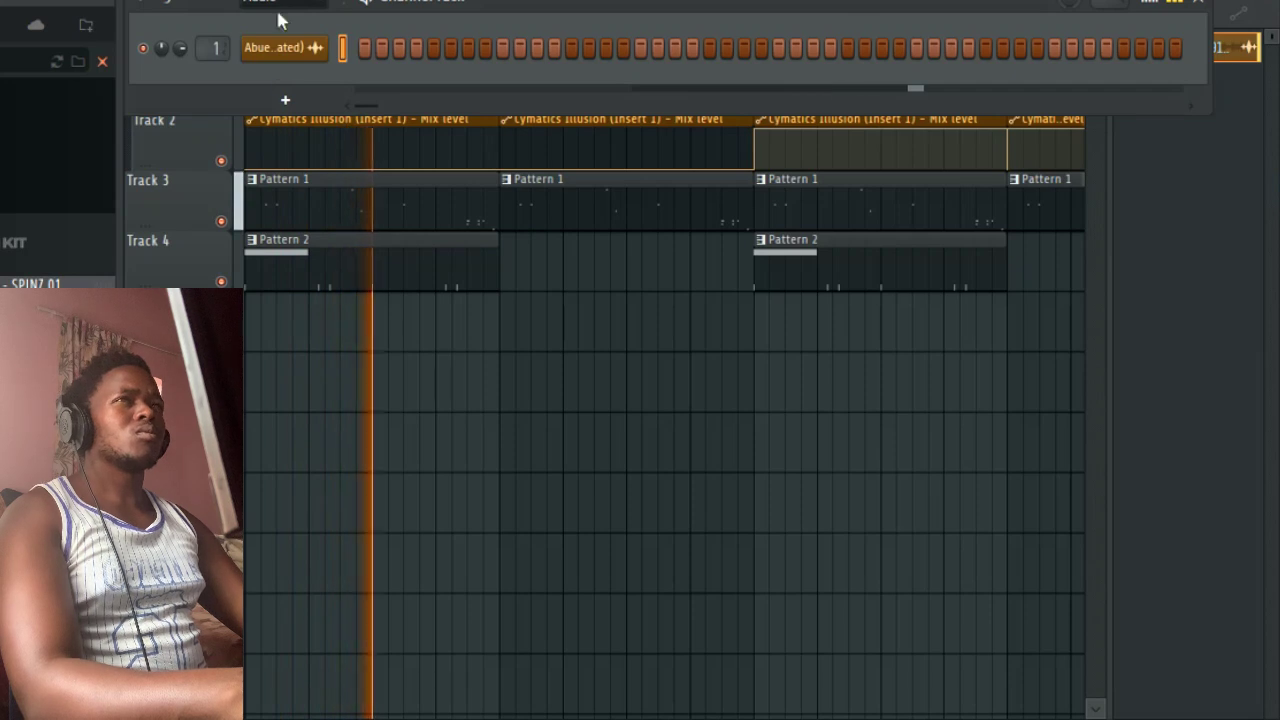
{"action": "left_click", "coordinate": [280, 18]}
{"action": "left_click", "coordinate": [265, 86]}
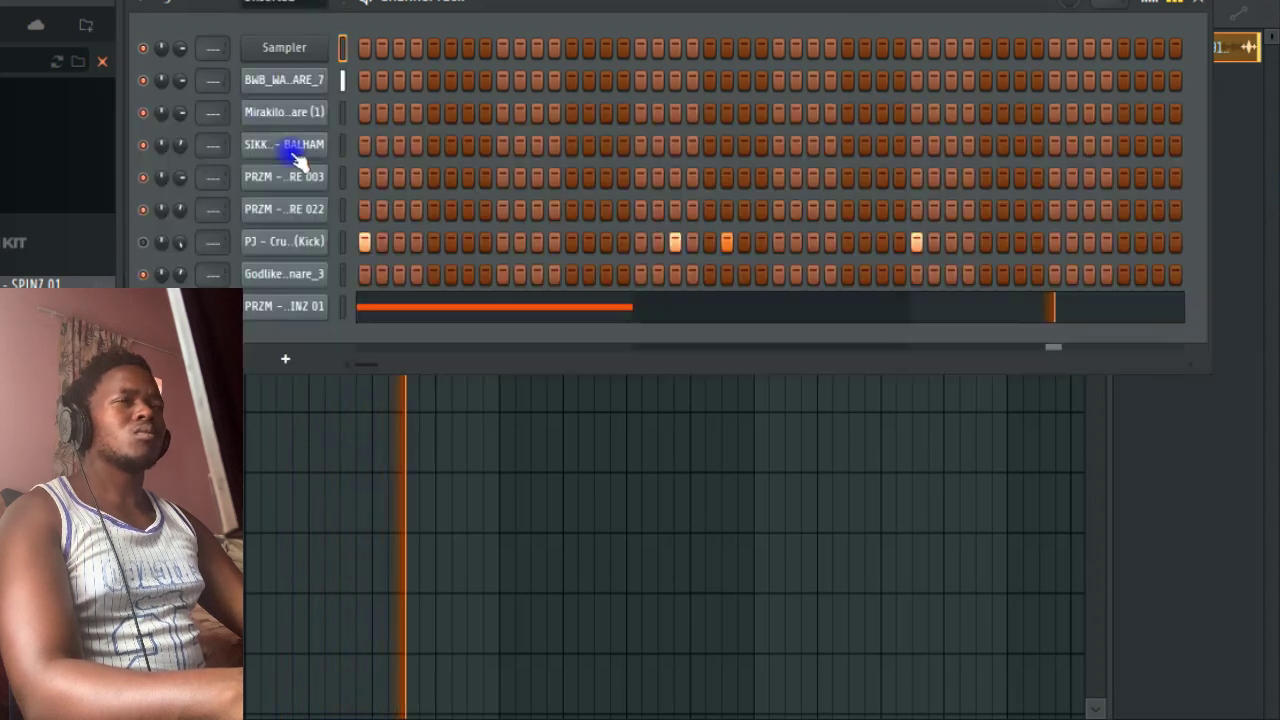
{"action": "left_click", "coordinate": [398, 308]}
{"action": "left_click_drag", "start_coordinate": [341, 205], "coordinate": [337, 215]}
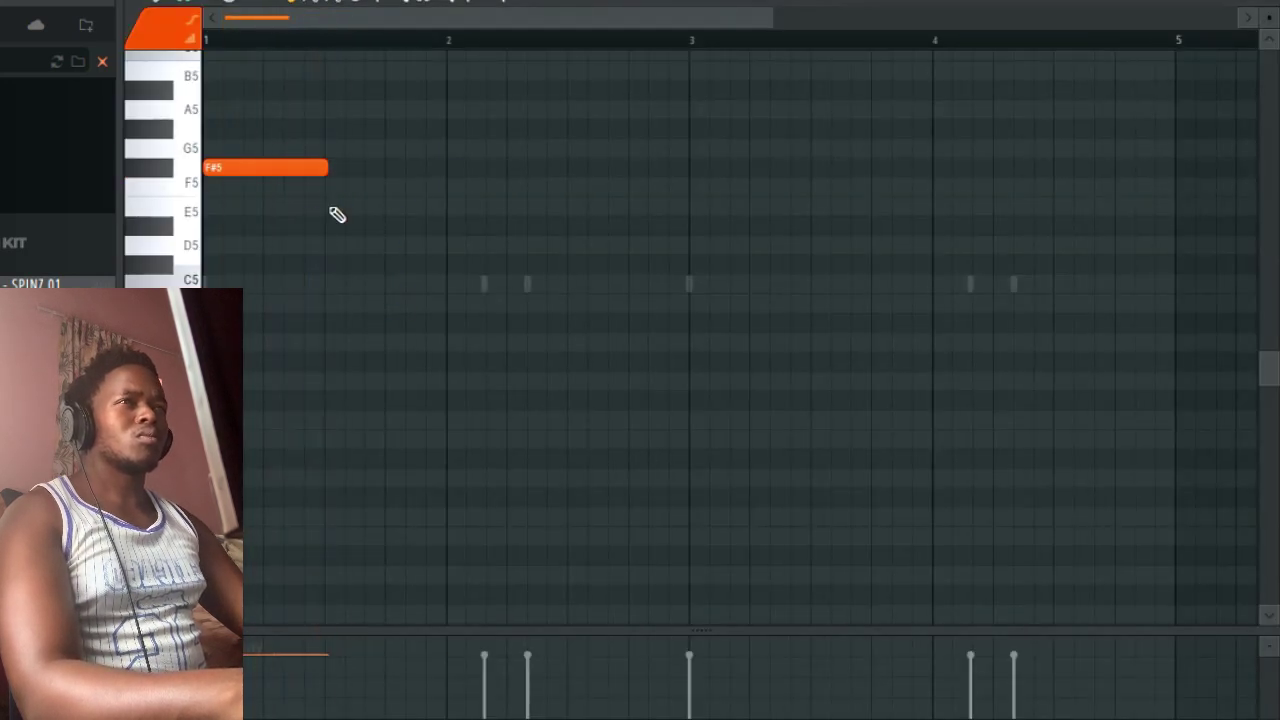
Add an F#5 note near the end of bar 1, shorten it, and place an equal one directly after it
{"action": "scroll", "coordinate": [405, 230], "scroll_direction": "up", "scroll_amount": 3}
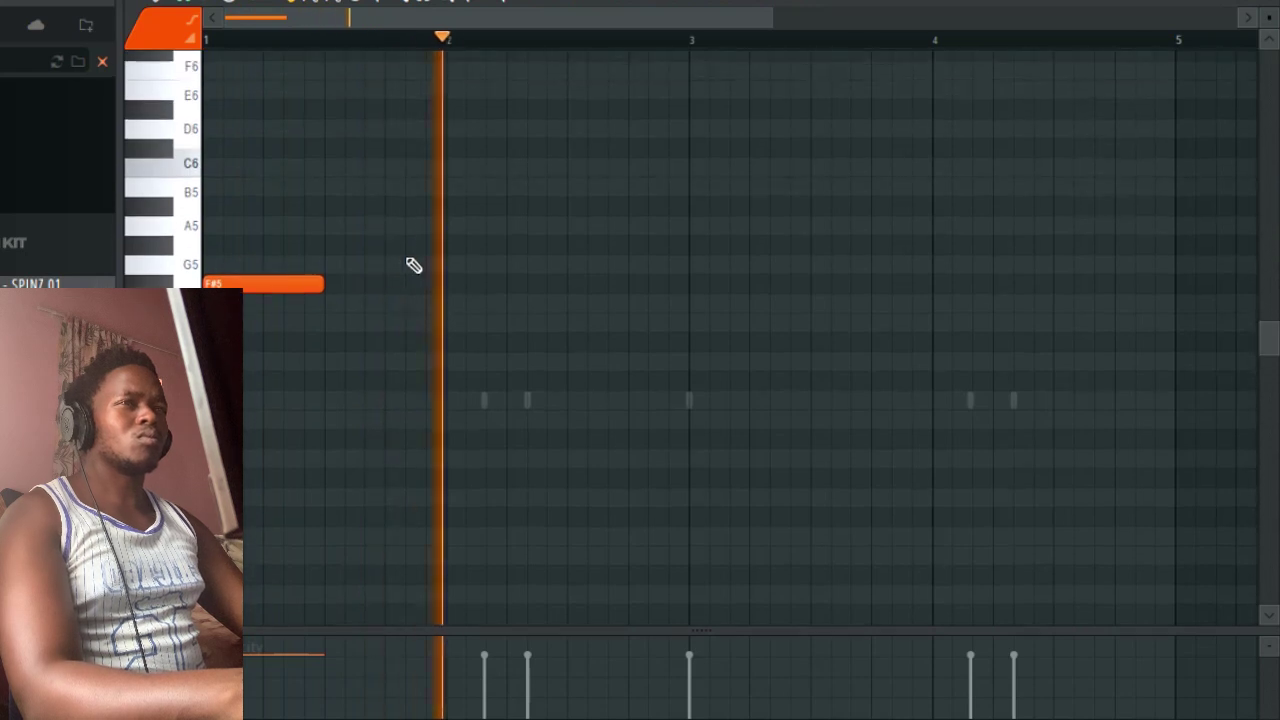
{"action": "scroll", "coordinate": [400, 300], "scroll_direction": "up", "scroll_amount": 3}
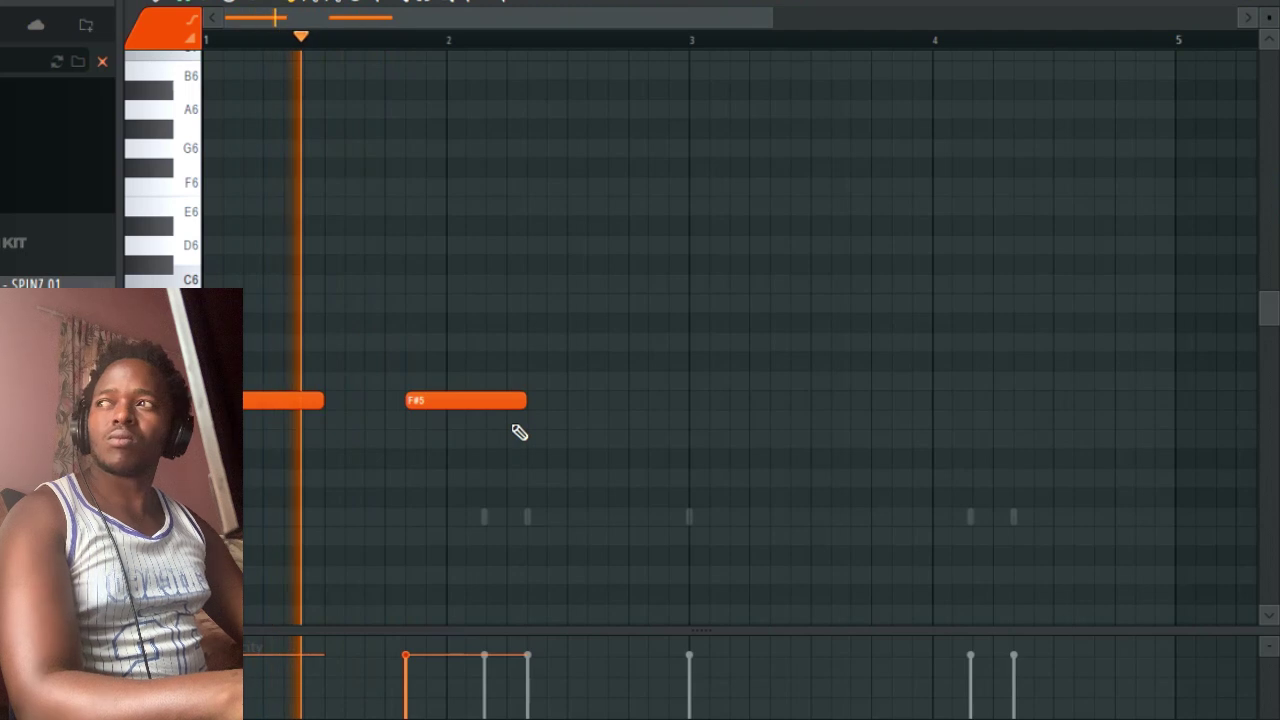
{"action": "left_click_drag", "start_coordinate": [517, 408], "coordinate": [476, 417]}
{"action": "key", "text": "space"}
{"action": "left_click", "coordinate": [490, 413]}
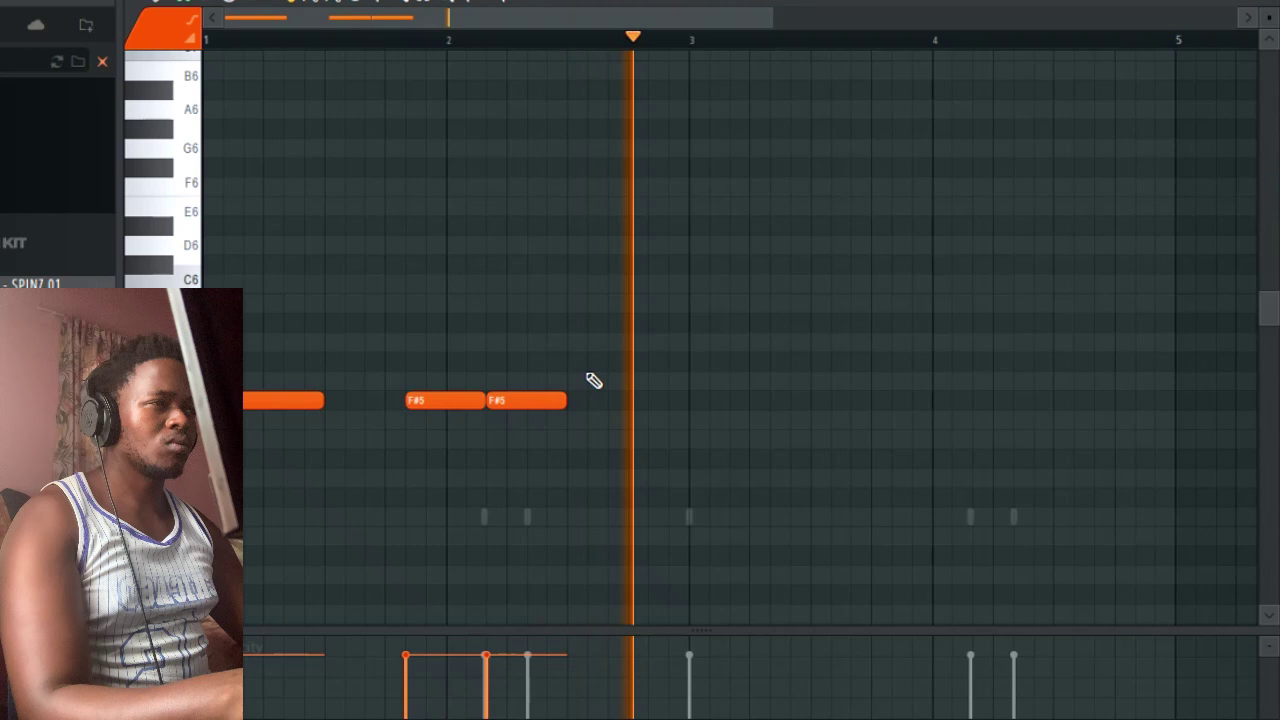
{"action": "key", "text": "space"}
Add two short back-to-back F#5 notes at the end of bar 2 and duplicate the two-bar phrase into bars 3 and 4
{"action": "scroll", "coordinate": [558, 175], "scroll_direction": "down", "scroll_amount": 3}
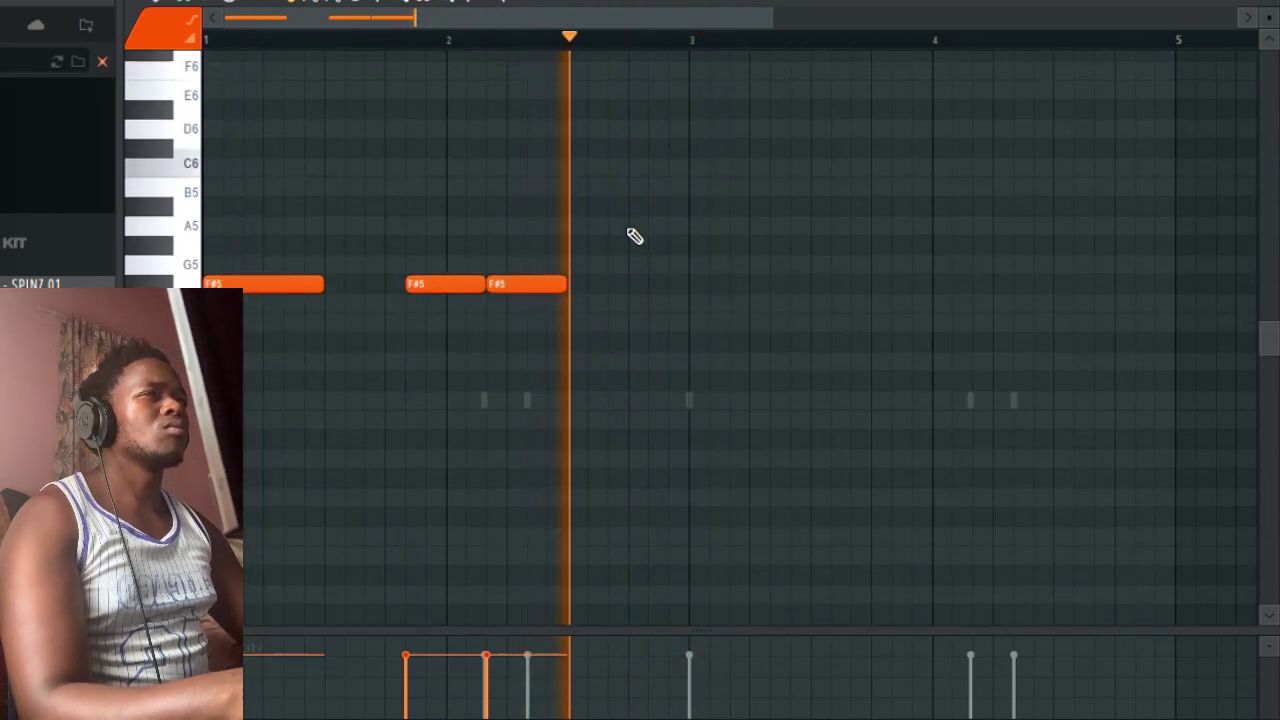
{"action": "right_click", "coordinate": [608, 283]}
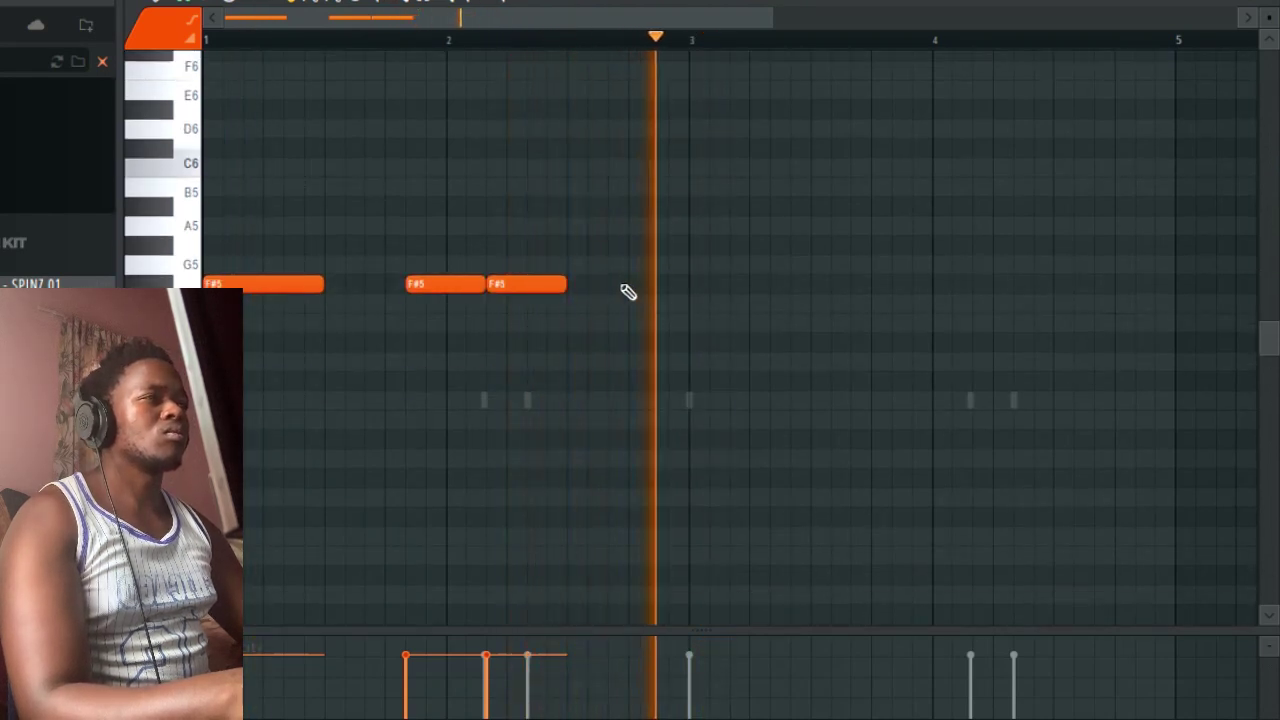
{"action": "left_click_drag", "start_coordinate": [687, 283], "coordinate": [653, 263]}
{"action": "left_click", "coordinate": [652, 303]}
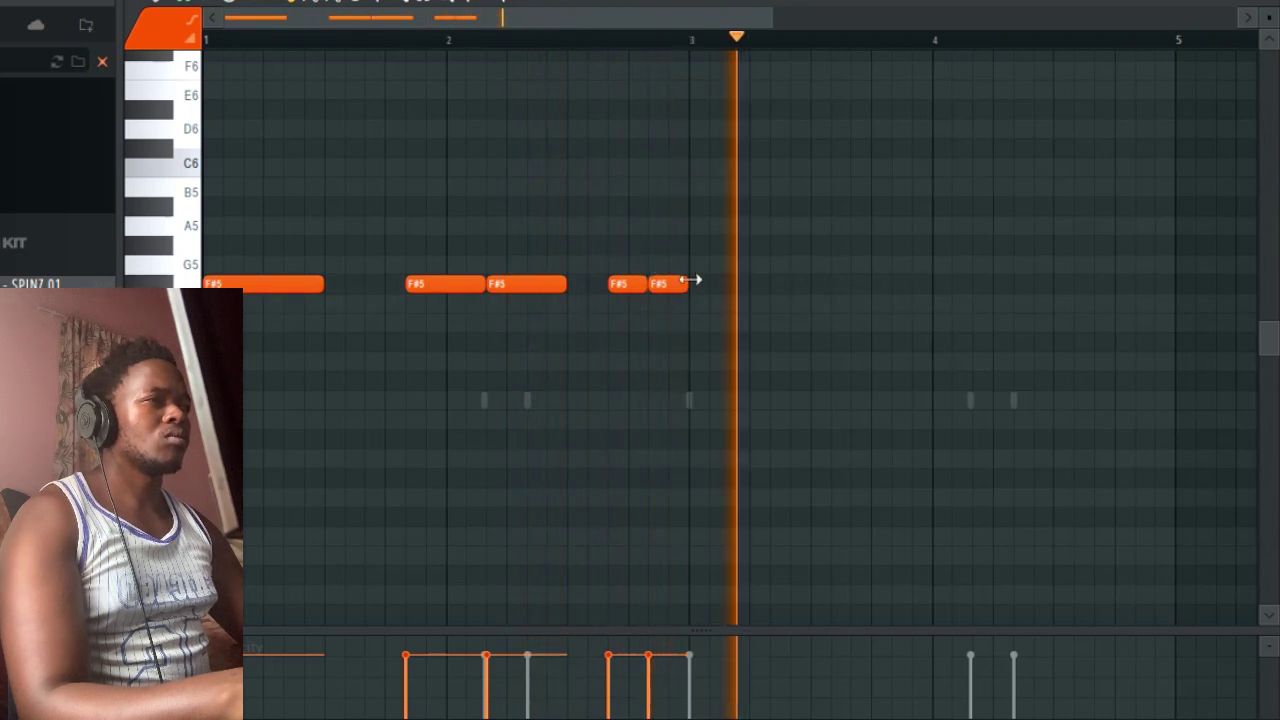
{"action": "key", "text": "ctrl+b"}
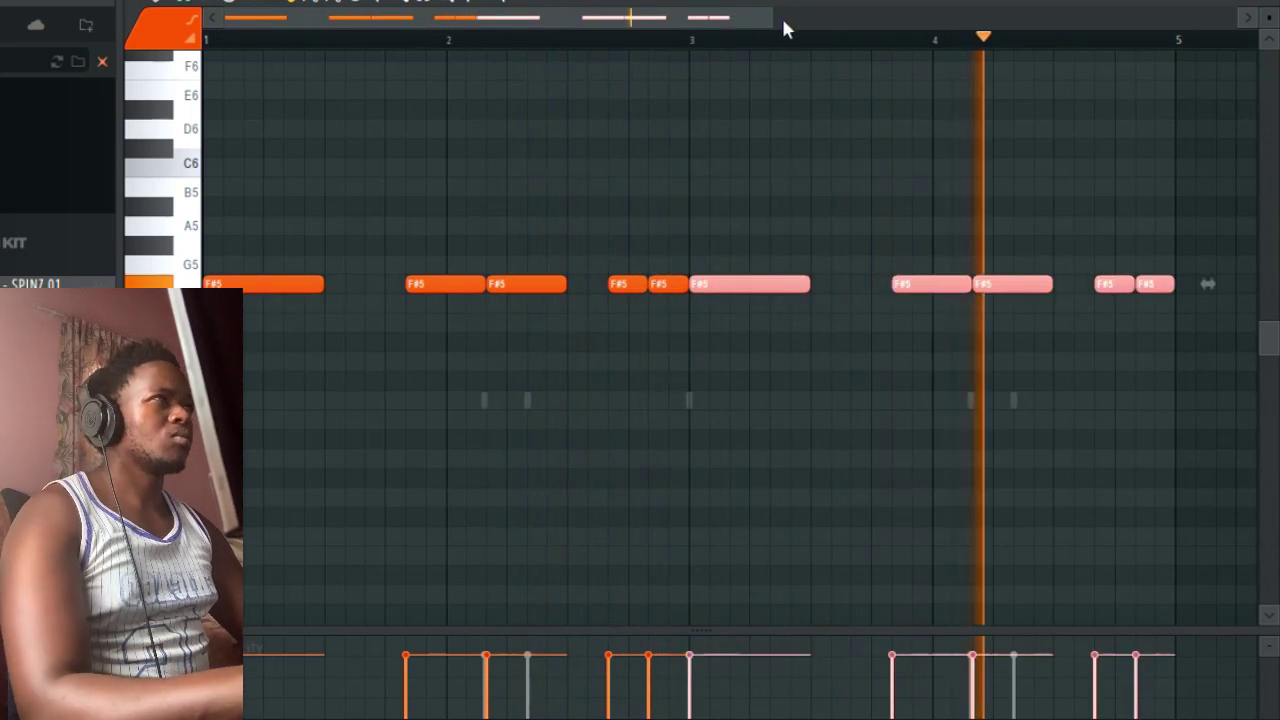
Add a short F#5 note in the middle of bar 4 and raise it one octave to F#6
{"action": "left_click_drag", "start_coordinate": [769, 22], "coordinate": [778, 22]}
{"action": "left_click_drag", "start_coordinate": [1022, 264], "coordinate": [1034, 294]}
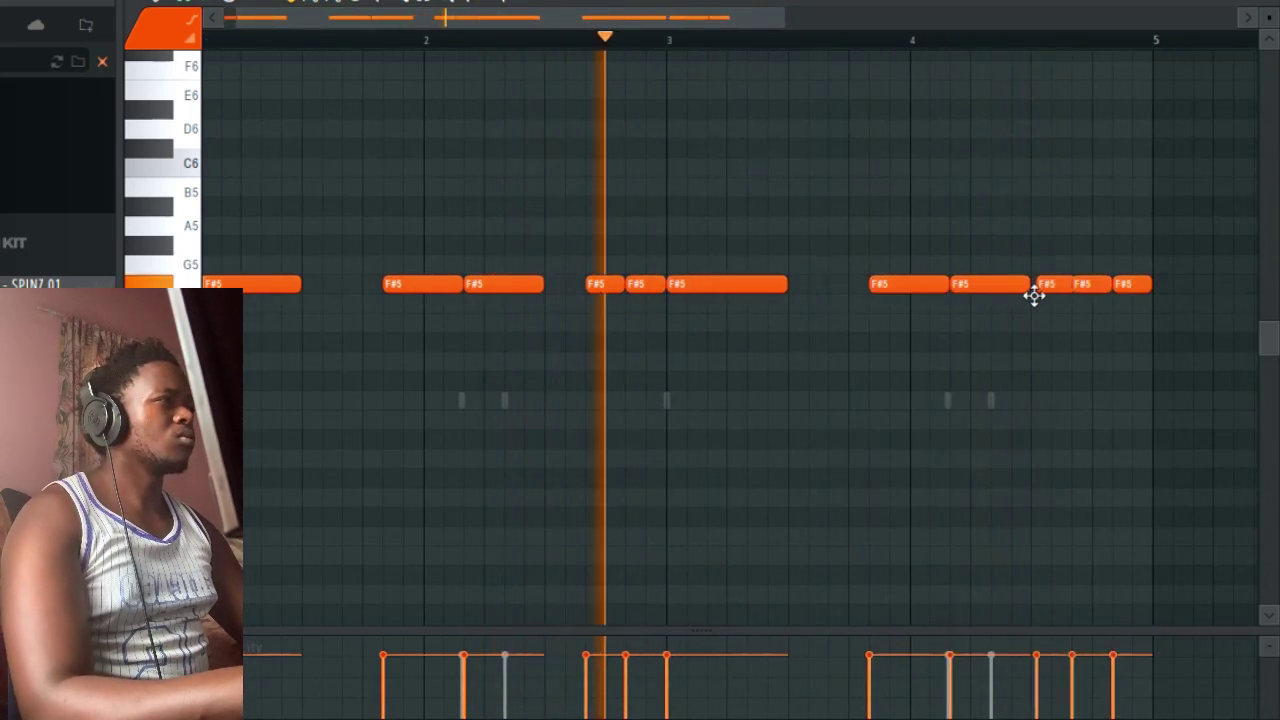
{"action": "left_click", "coordinate": [1040, 288], "text": "ctrl"}
{"action": "key", "text": "ctrl+Up"}
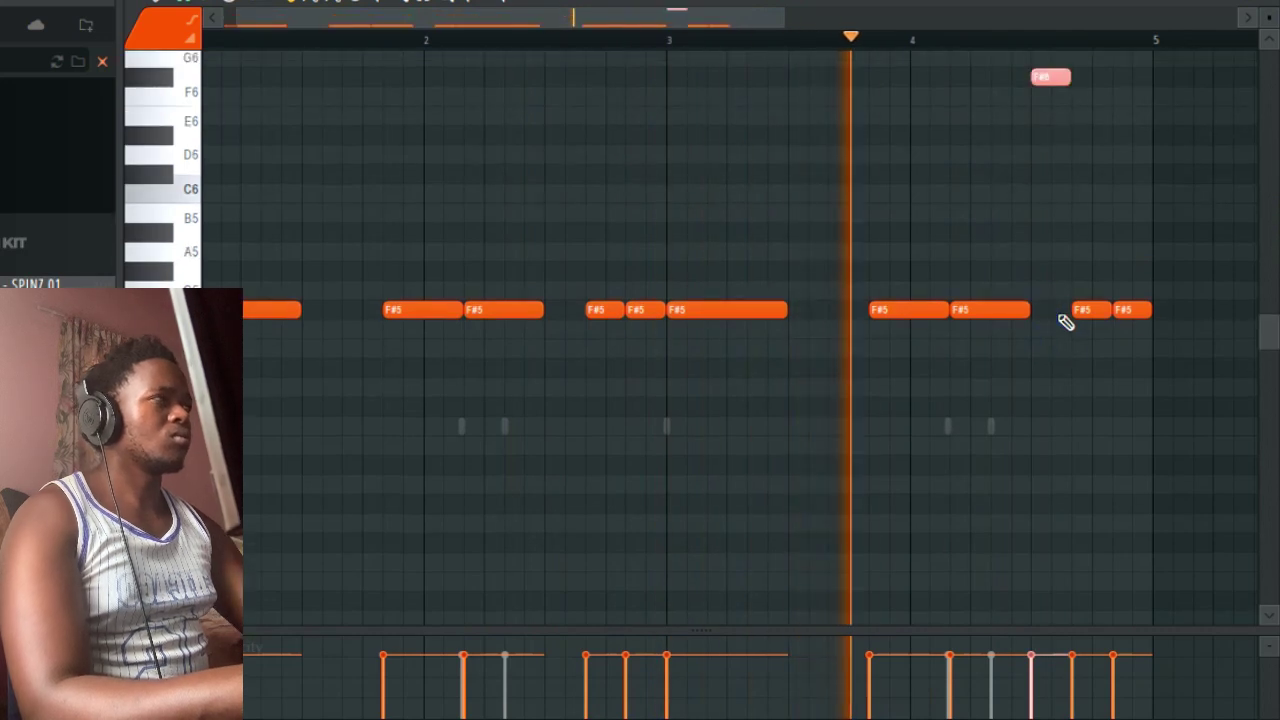
Halve the F#6 note in bar 4, add a second F#6 directly after it, and raise the following note to D6
{"action": "key", "text": "ctrl+d"}
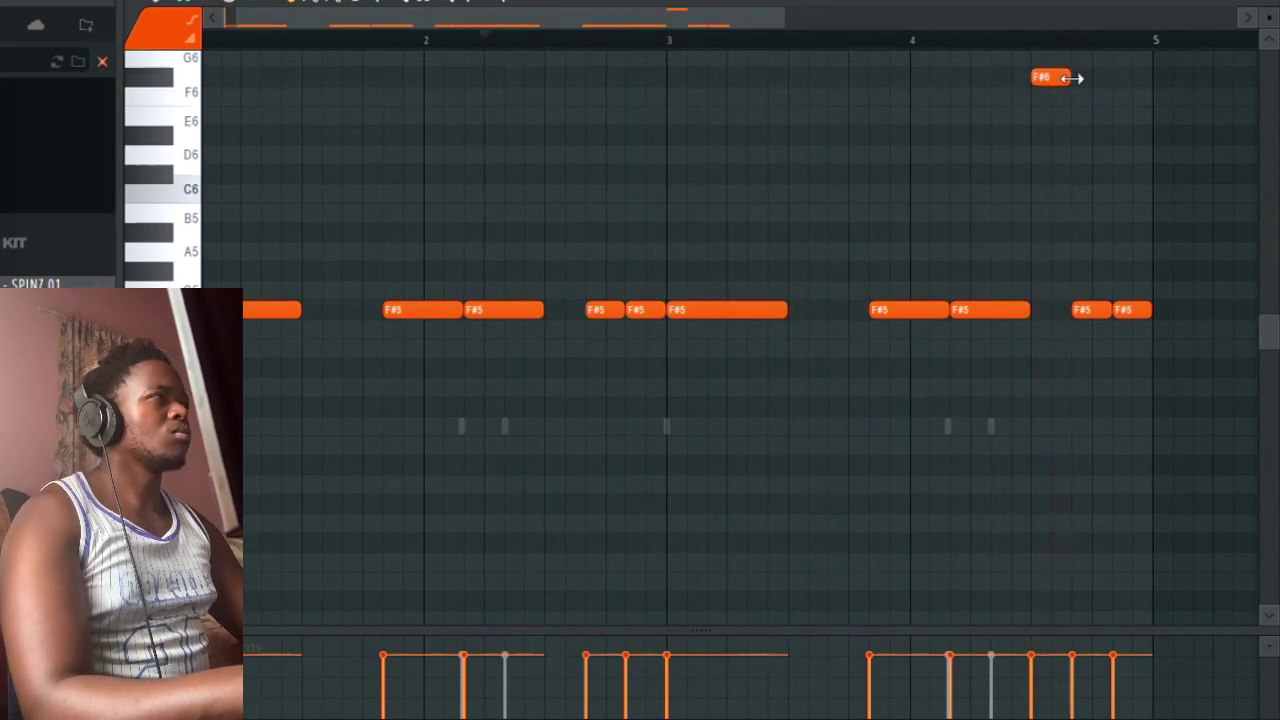
{"action": "left_click_drag", "start_coordinate": [1070, 79], "coordinate": [1051, 84]}
{"action": "left_click", "coordinate": [1053, 71]}
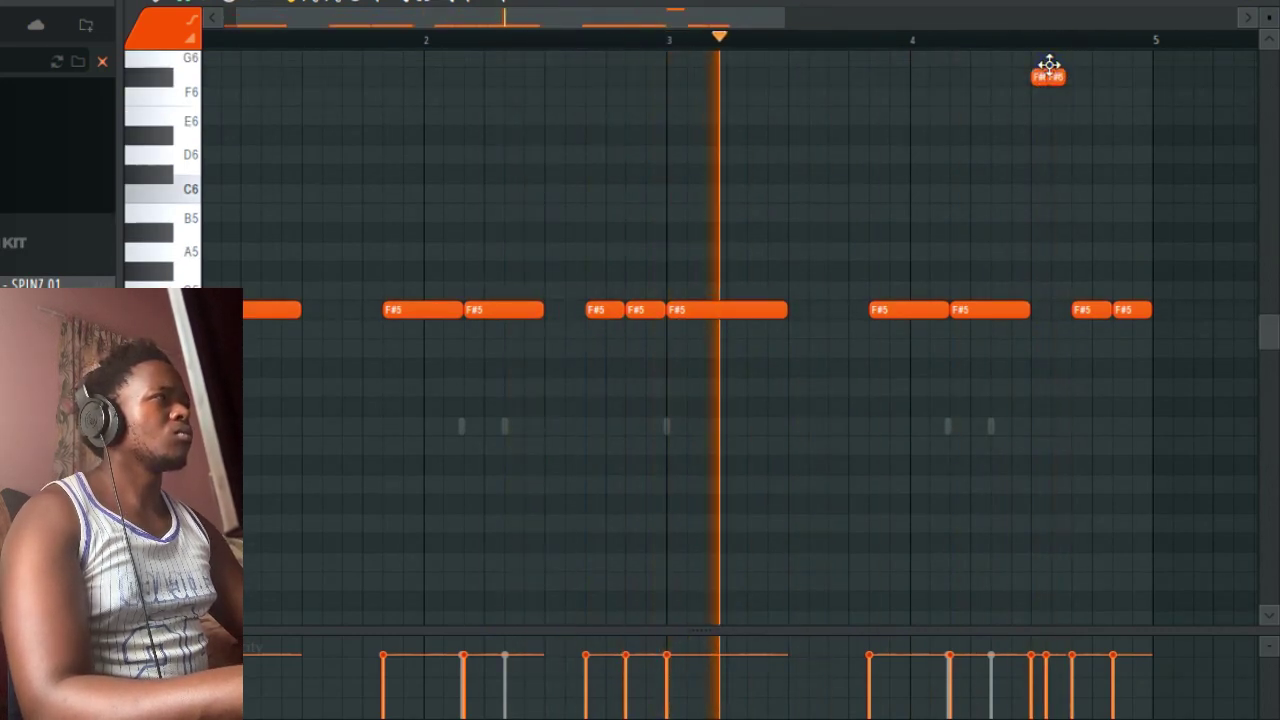
{"action": "left_click_drag", "start_coordinate": [711, 24], "coordinate": [878, 30]}
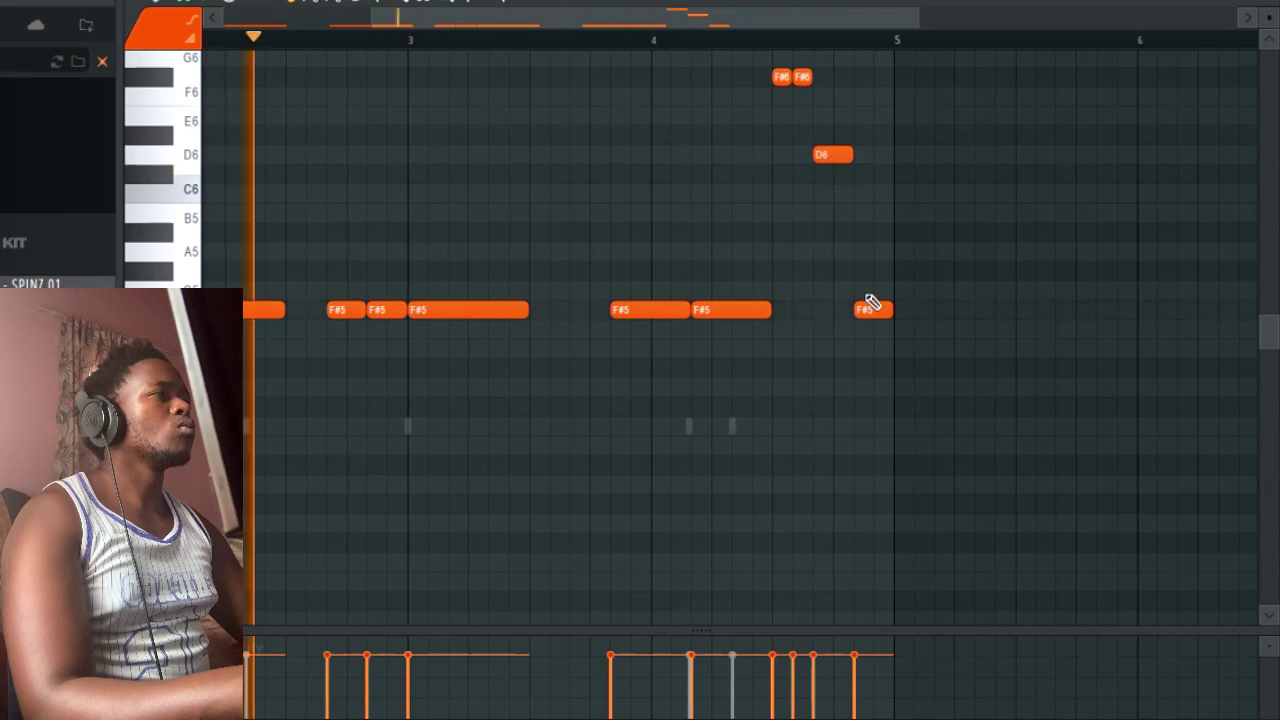
Raise the last F#5 note in bar 4 to D6 and duplicate the four-bar phrase into bars 5 to 8
{"action": "left_click_drag", "start_coordinate": [872, 303], "coordinate": [869, 140]}
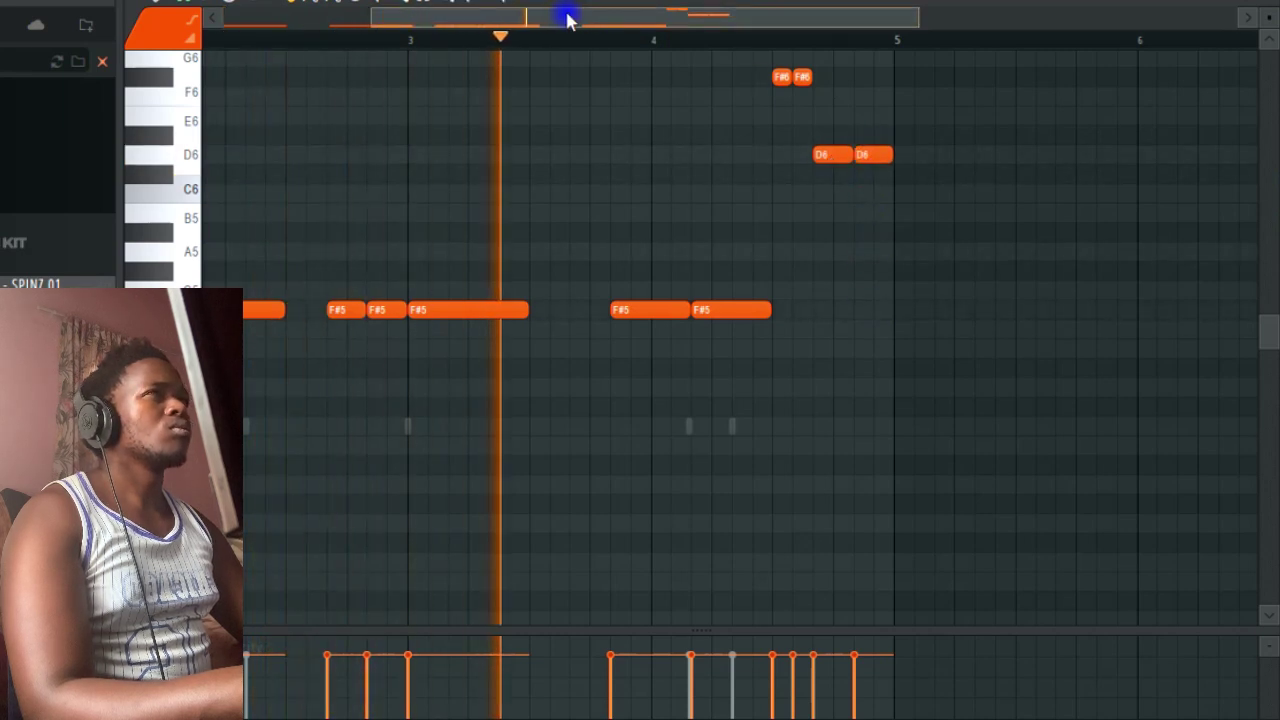
{"action": "left_click_drag", "start_coordinate": [567, 20], "coordinate": [680, 17]}
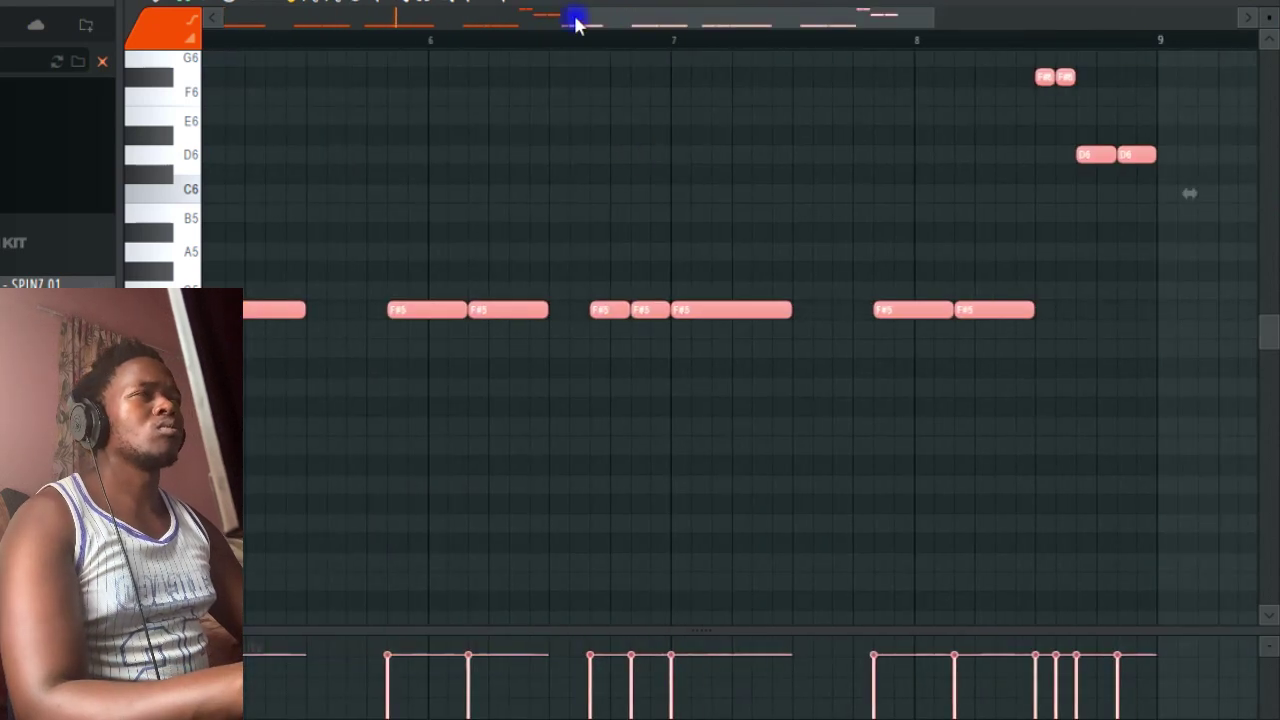
{"action": "left_click_drag", "start_coordinate": [574, 17], "coordinate": [210, 20]}
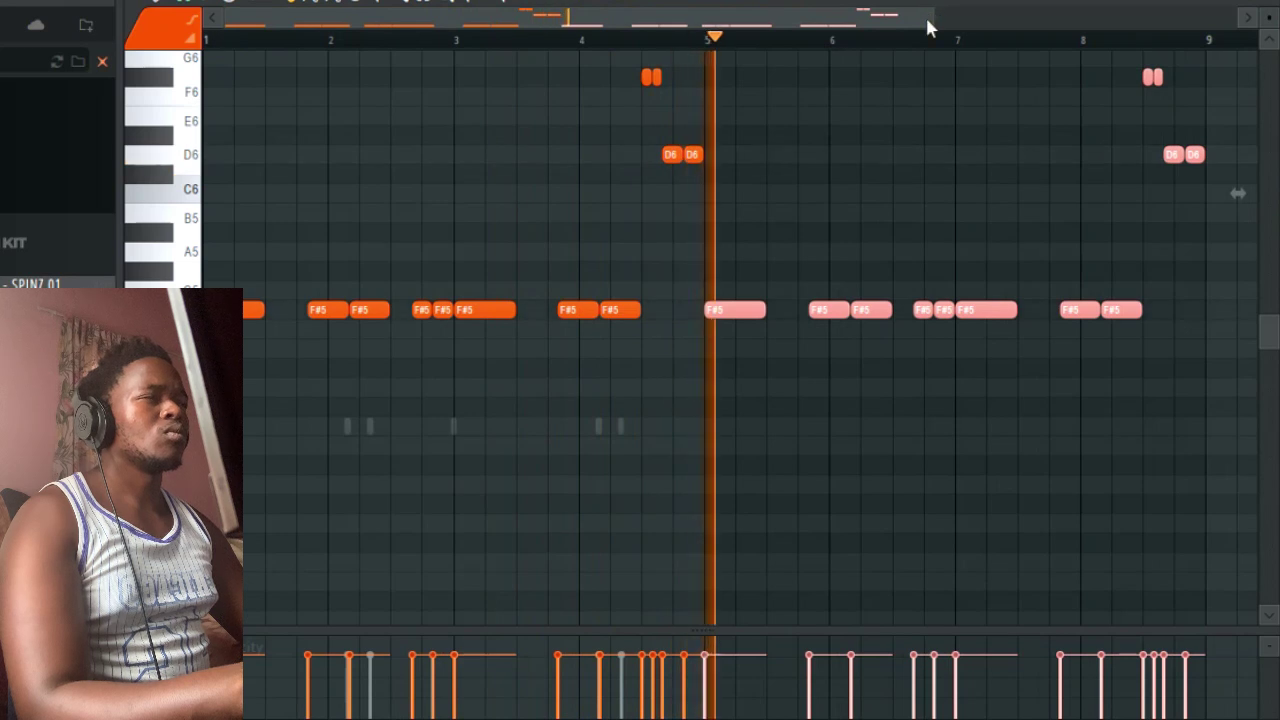
Lower the two D6 notes at the end of bar 4 to C#6 and play the change back
{"action": "left_click_drag", "start_coordinate": [707, 89], "coordinate": [657, 180]}
{"action": "left_click_drag", "start_coordinate": [675, 156], "coordinate": [676, 176]}
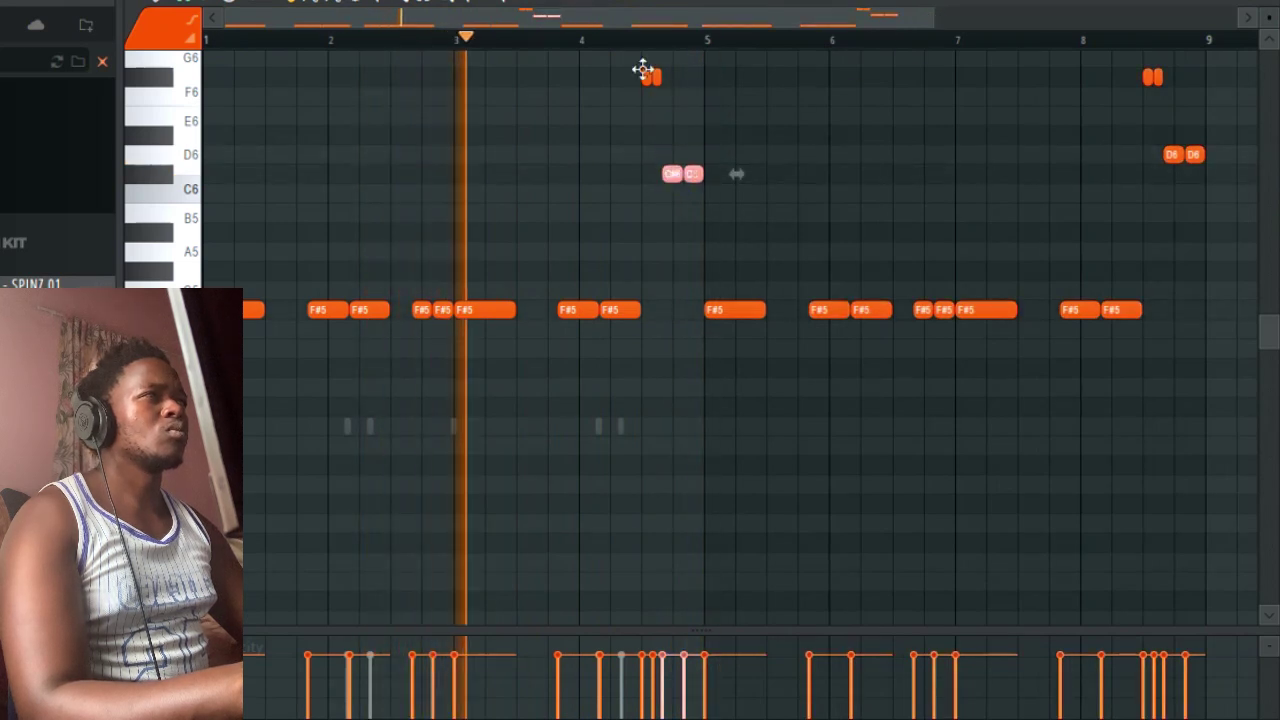
{"action": "left_click", "coordinate": [640, 42]}
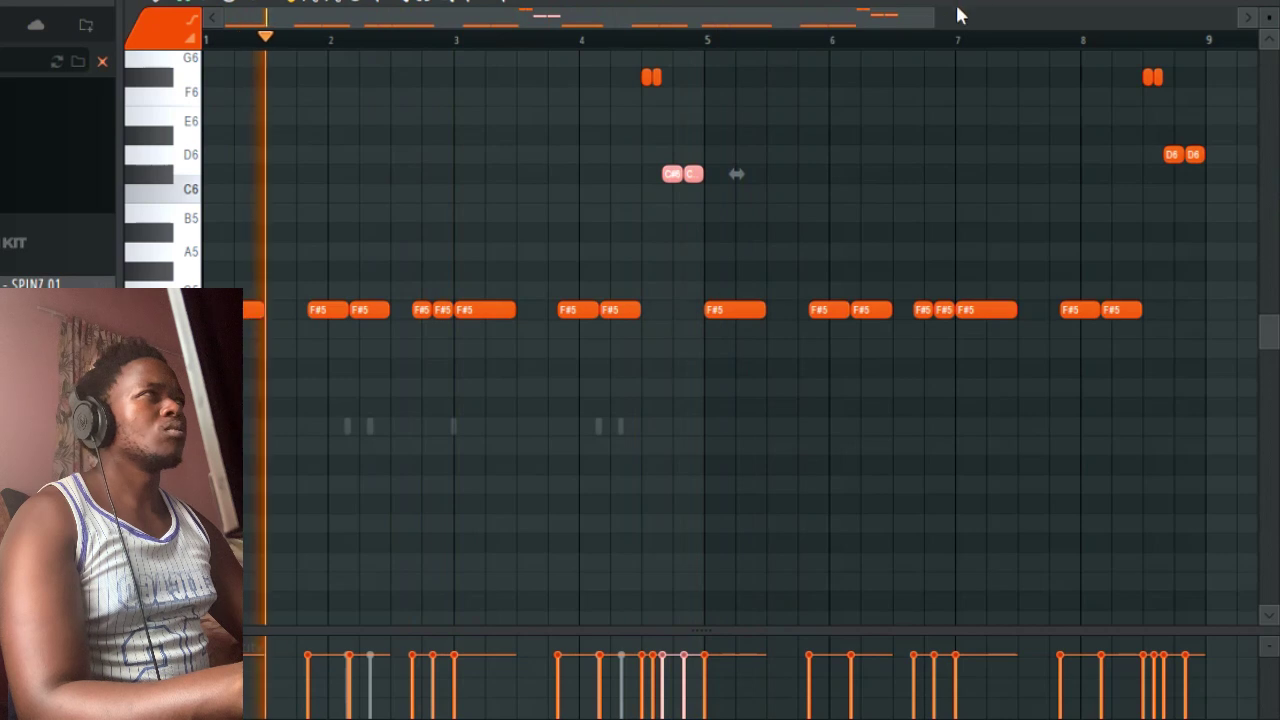
Try the SPINZ 08 sample in the bass channel during playback and check its sampler settings
{"action": "mouse_move", "coordinate": [935, 16]}
{"action": "left_mouse_down"}
{"action": "mouse_move", "coordinate": [431, 137]}
{"action": "mouse_move", "coordinate": [643, 128]}
{"action": "mouse_move", "coordinate": [630, 143]}
{"action": "left_mouse_up"}
{"action": "key", "text": "space"}
{"action": "right_click", "coordinate": [16, 284]}
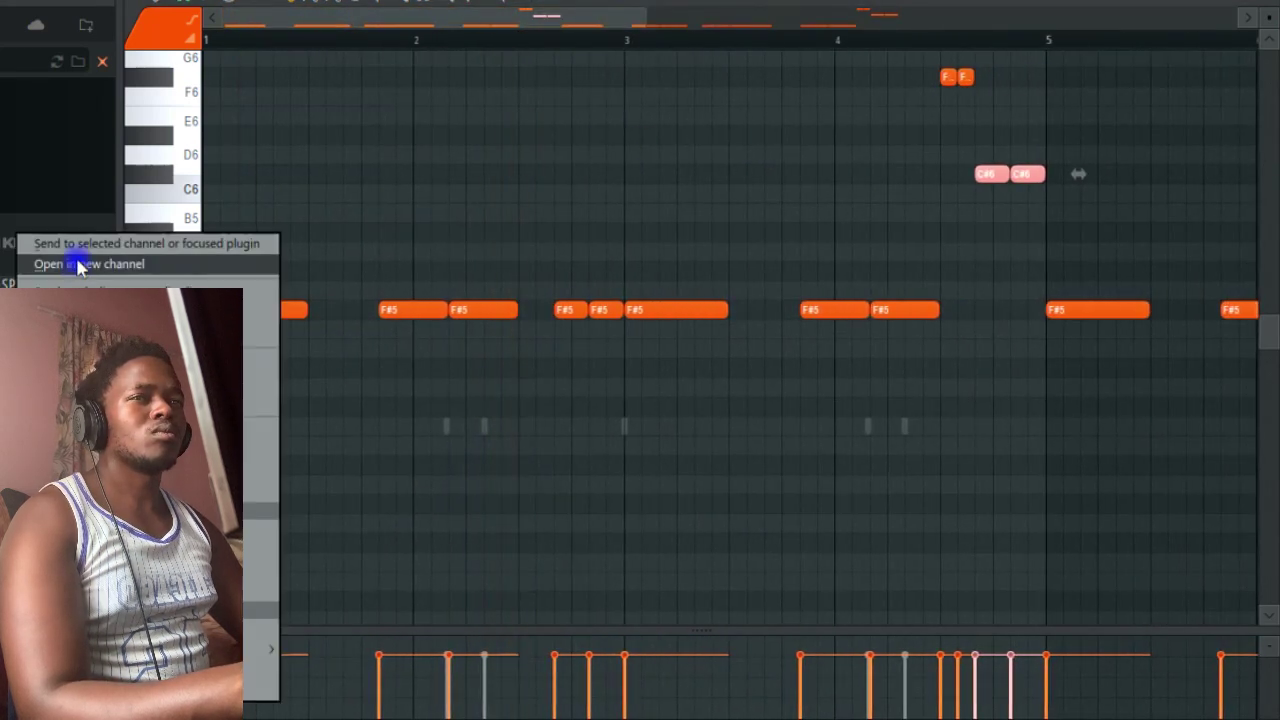
{"action": "left_click", "coordinate": [75, 247]}
{"action": "key", "text": "space"}
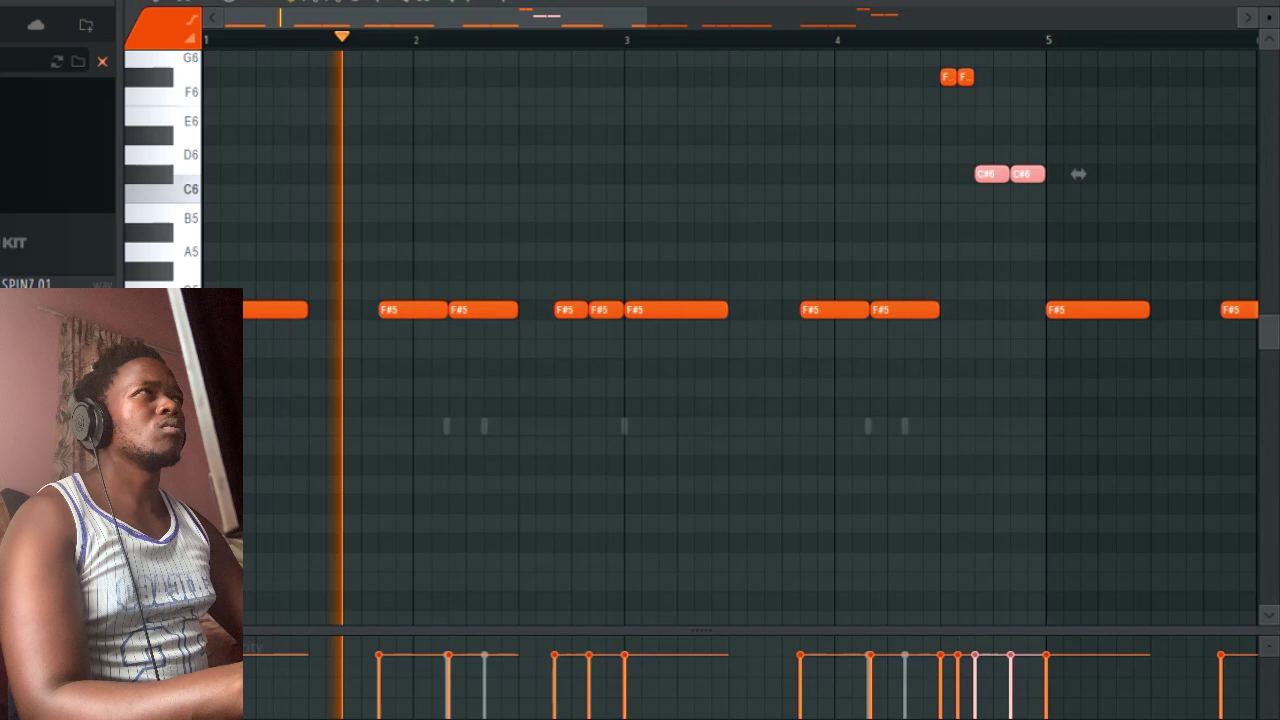
{"action": "key", "text": "F6"}
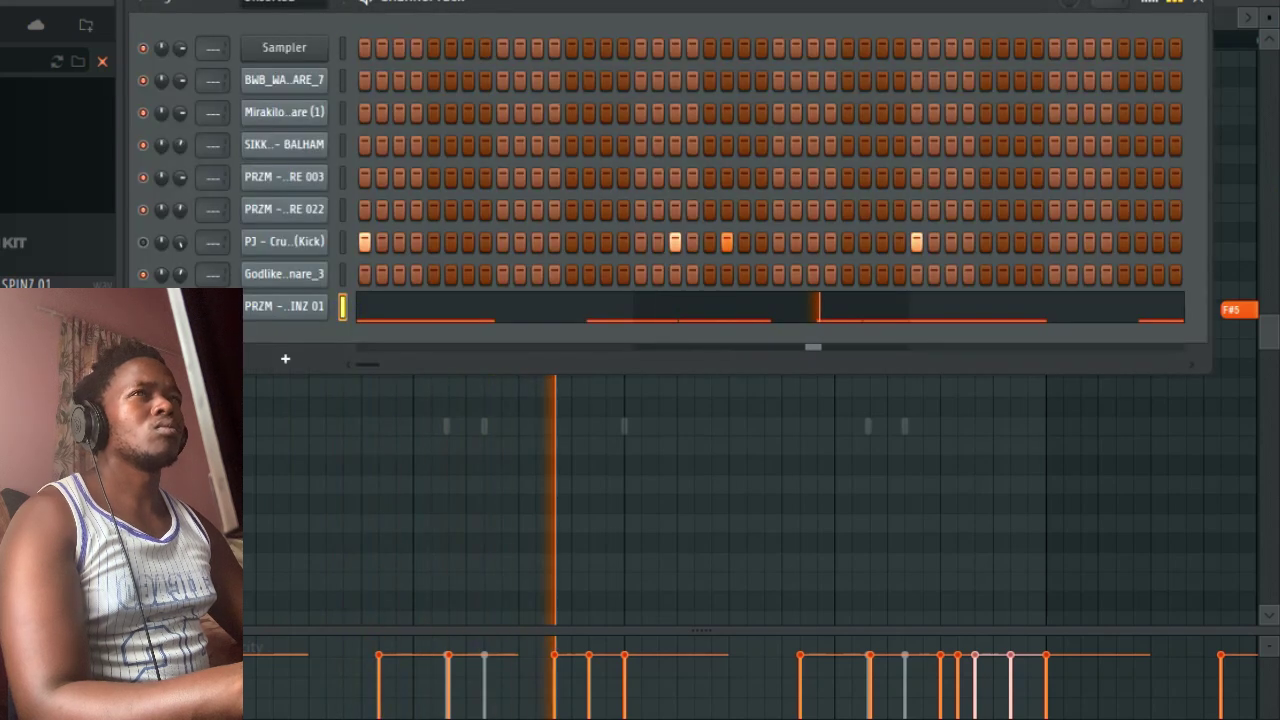
{"action": "right_click", "coordinate": [43, 234]}
{"action": "left_click", "coordinate": [106, 250]}
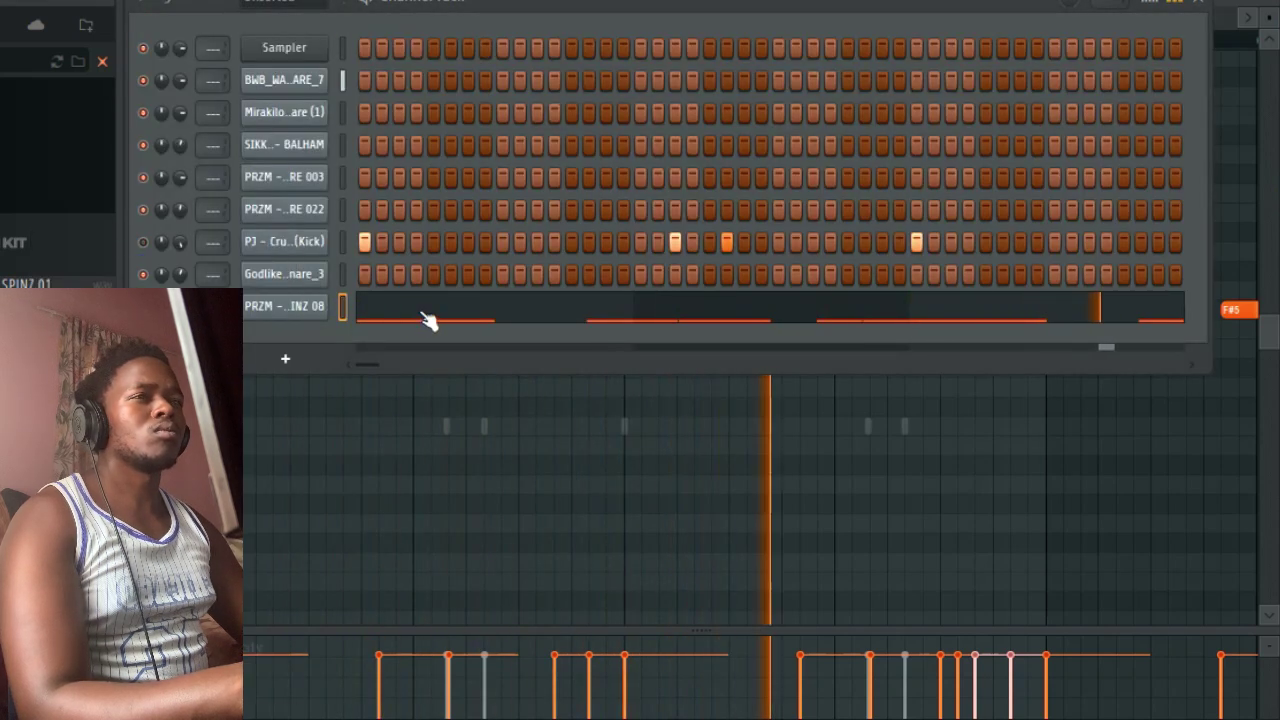
{"action": "left_click", "coordinate": [423, 317]}
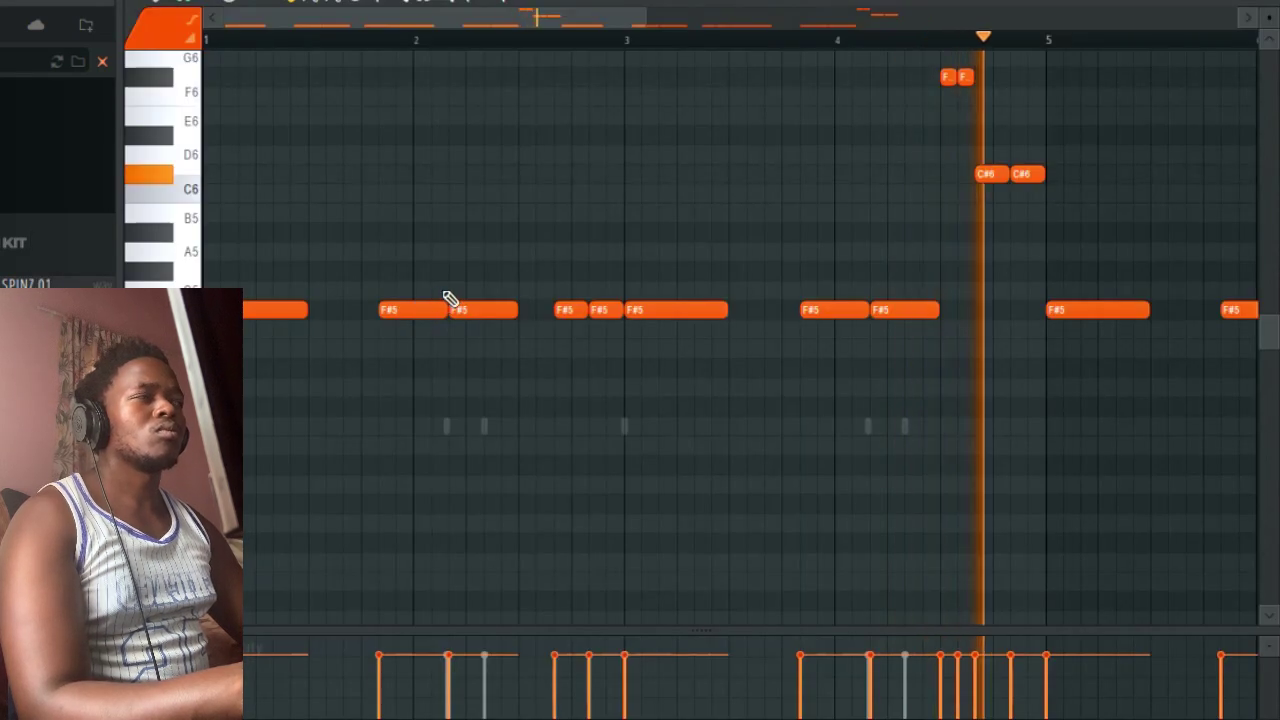
{"action": "key", "text": "F6"}
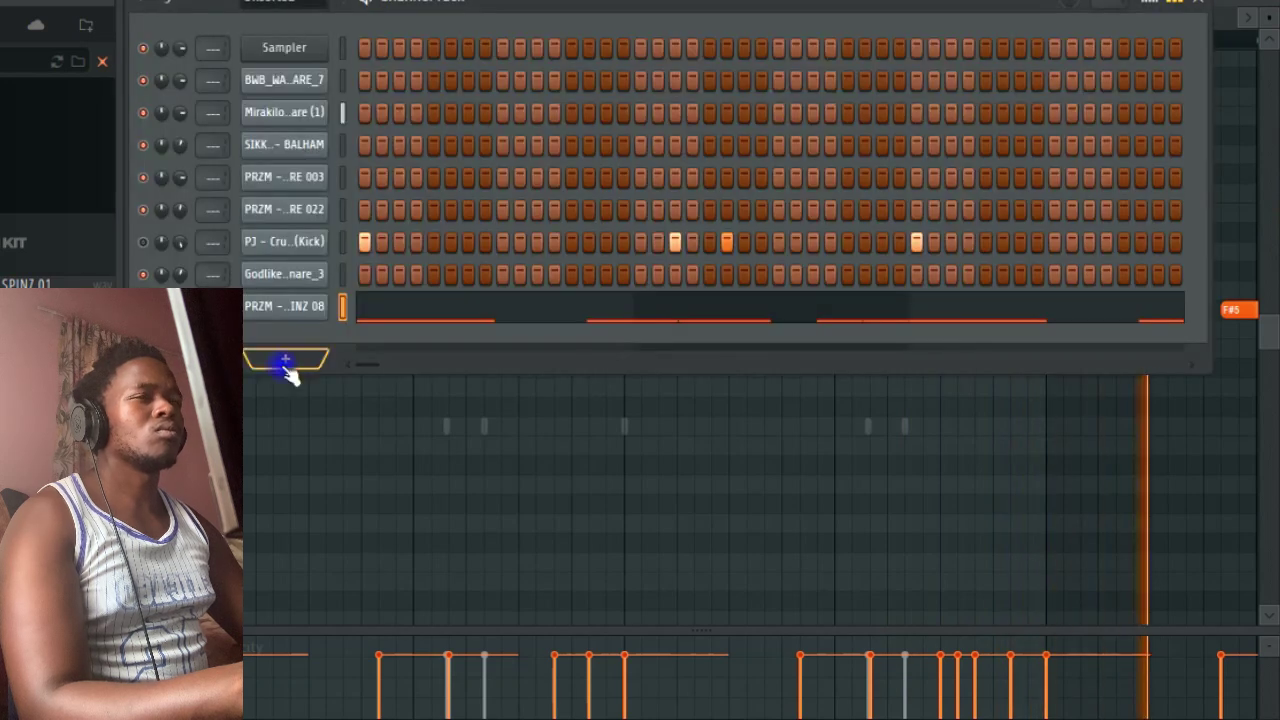
{"action": "left_click", "coordinate": [299, 313]}
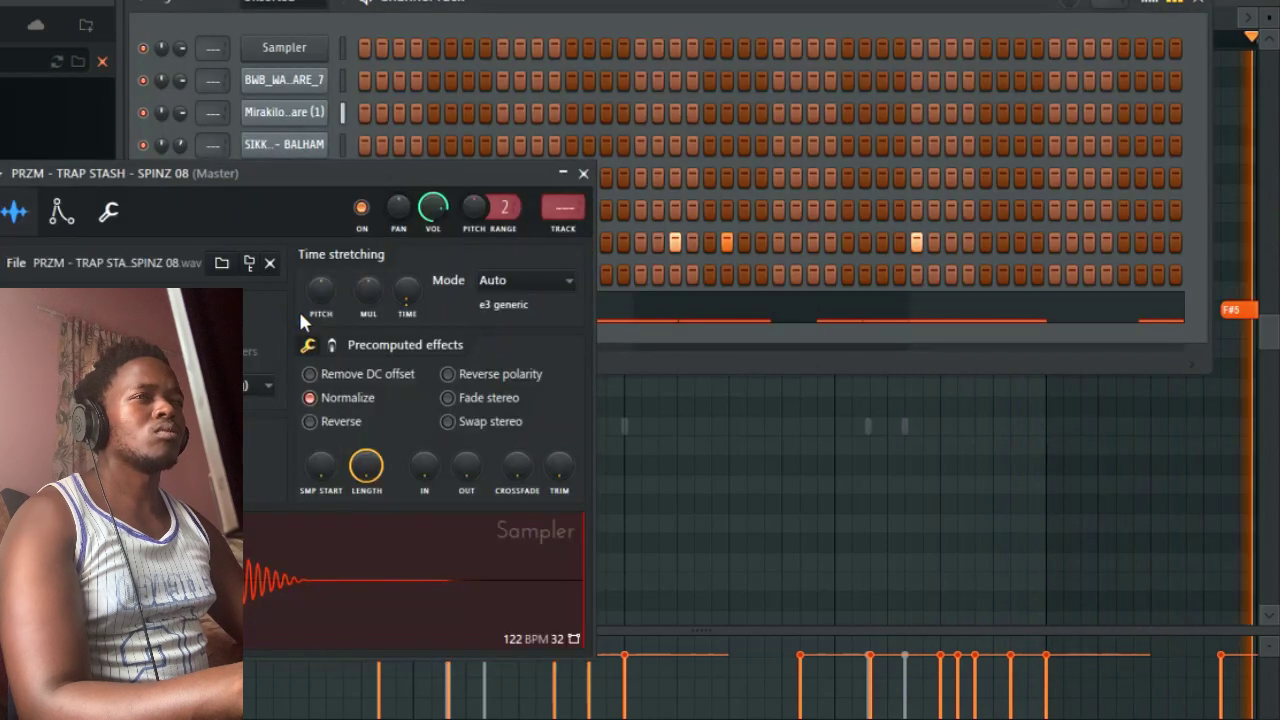
{"action": "left_click", "coordinate": [582, 174]}
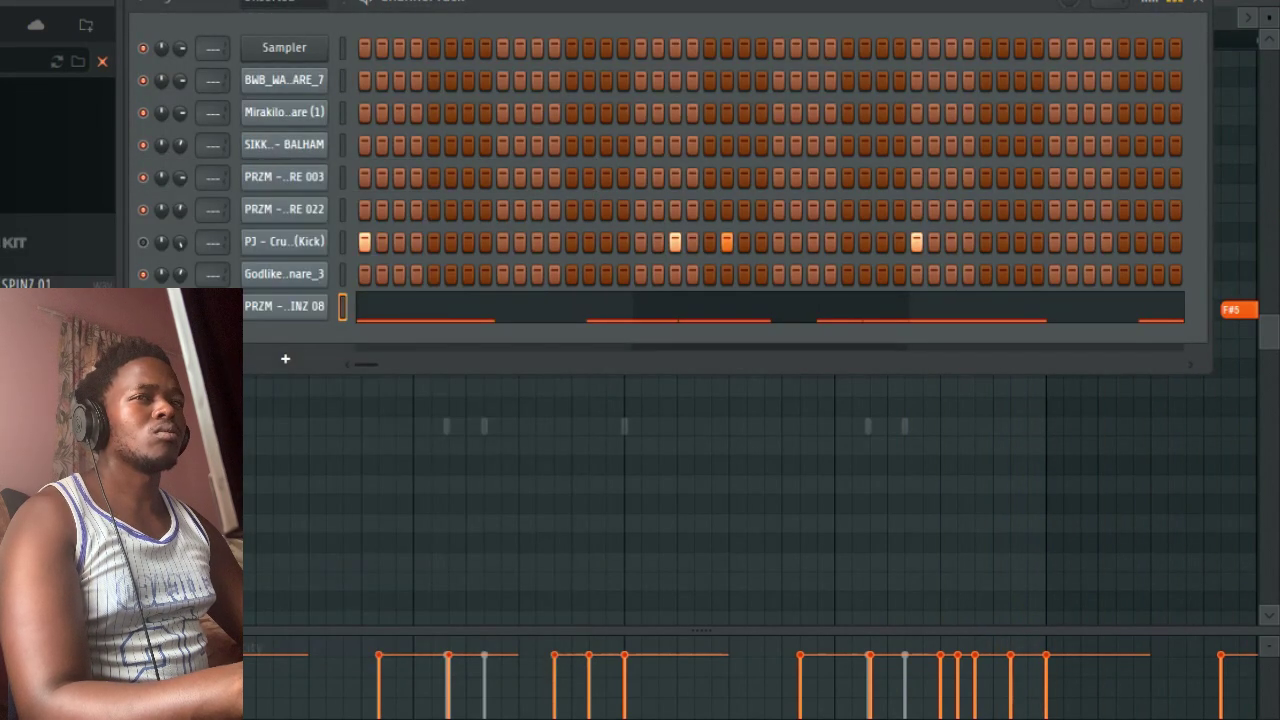
Load the SPINZ 05 sample into the bass channel and reopen its notes in the piano roll
{"action": "right_click", "coordinate": [36, 372]}
{"action": "left_click", "coordinate": [88, 241]}
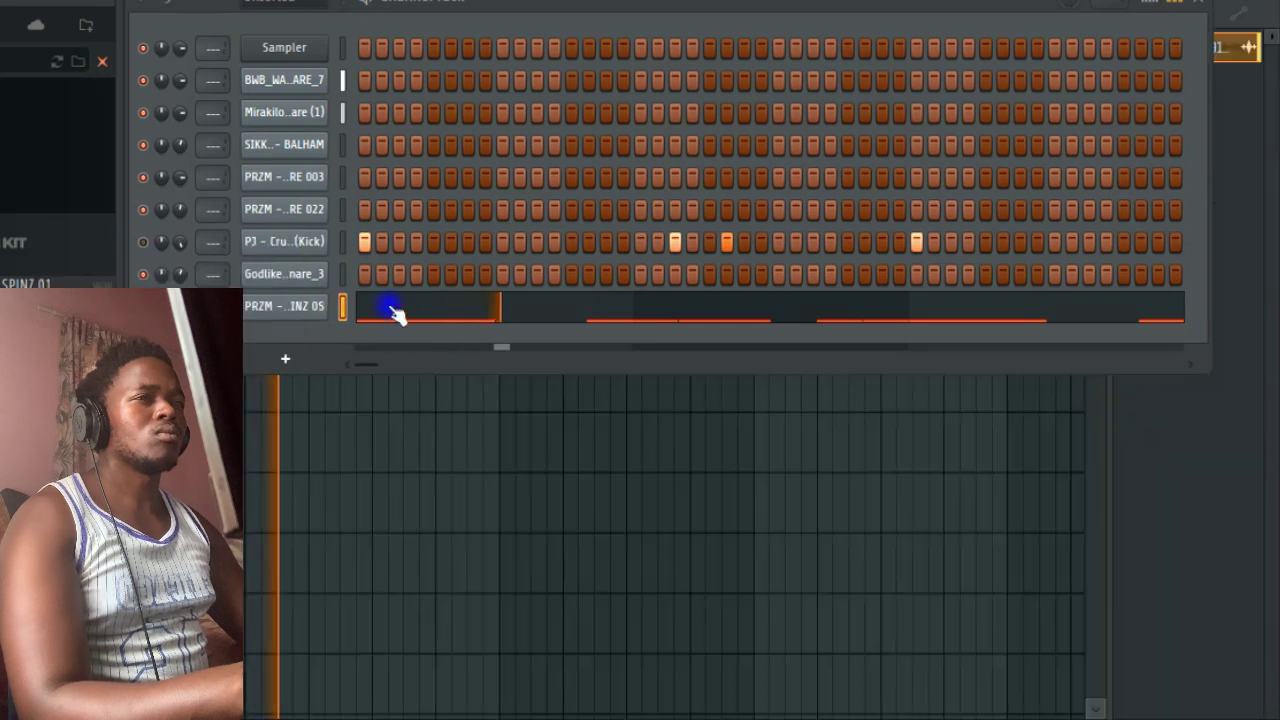
{"action": "left_click", "coordinate": [391, 306]}
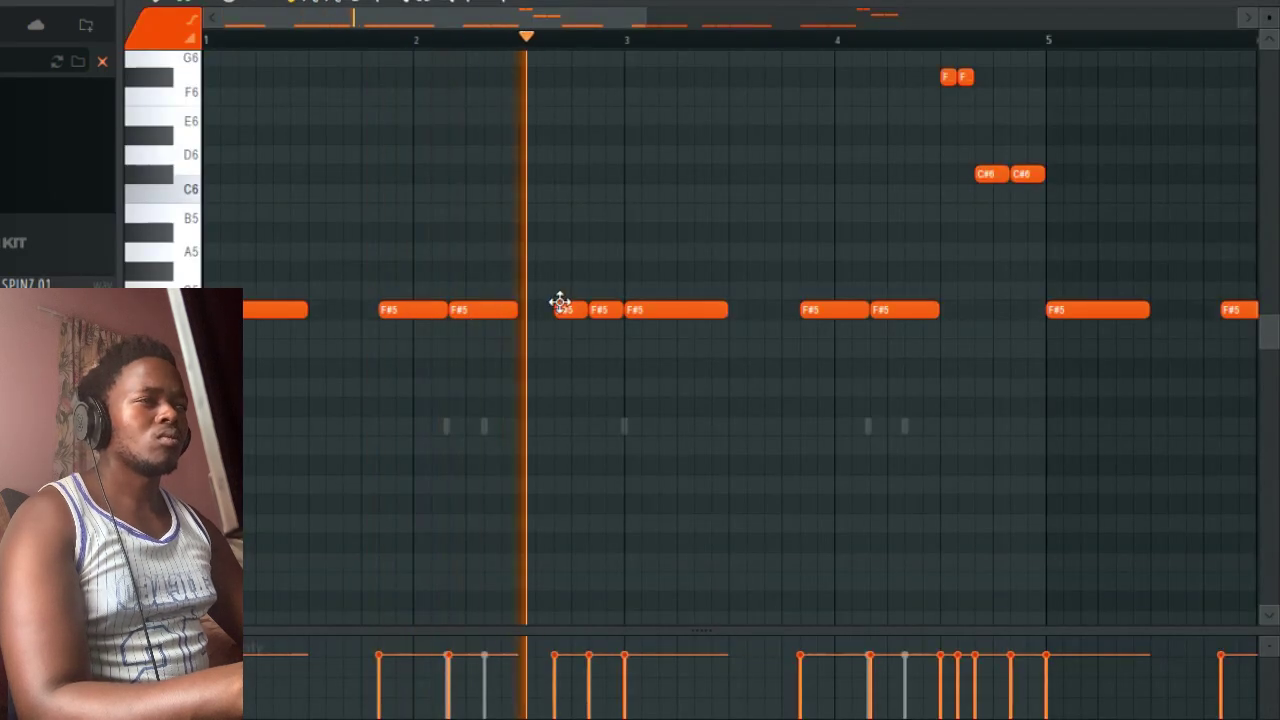
Halve the first short F#5 note late in bar 2 and add an equal note after it, raised one octave to F#6
{"action": "key", "text": "space"}
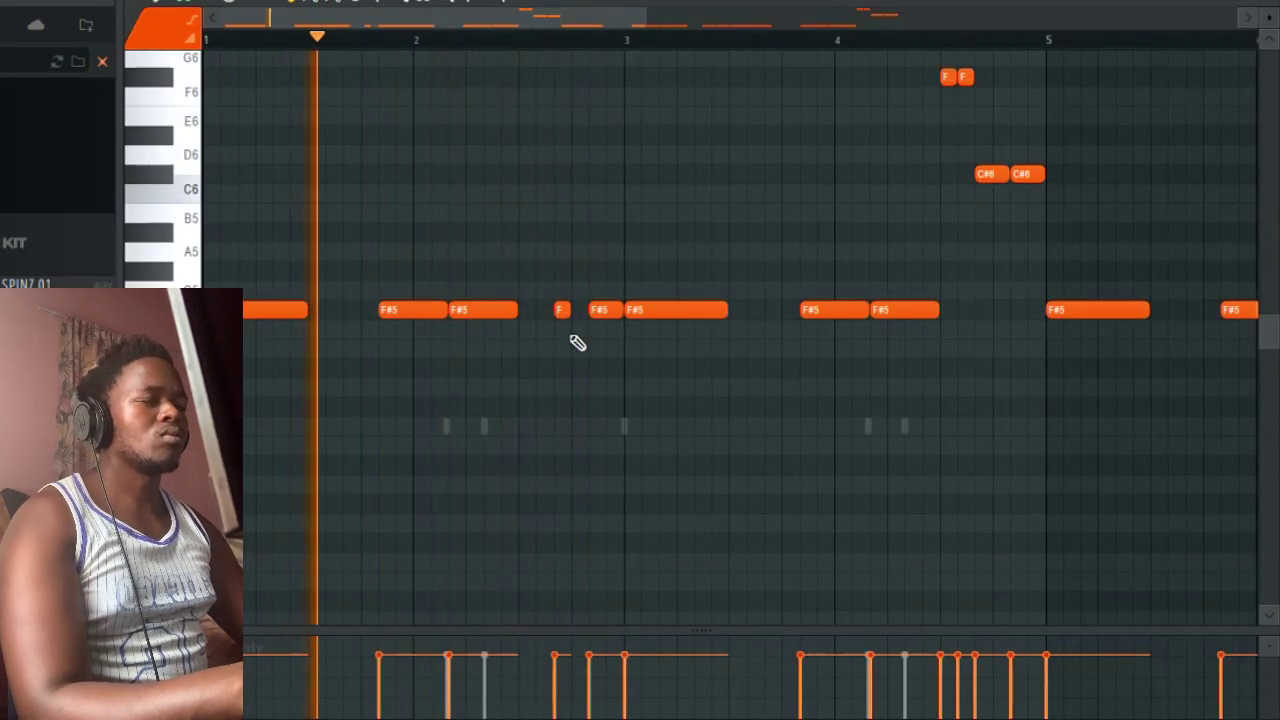
{"action": "left_click", "coordinate": [570, 308]}
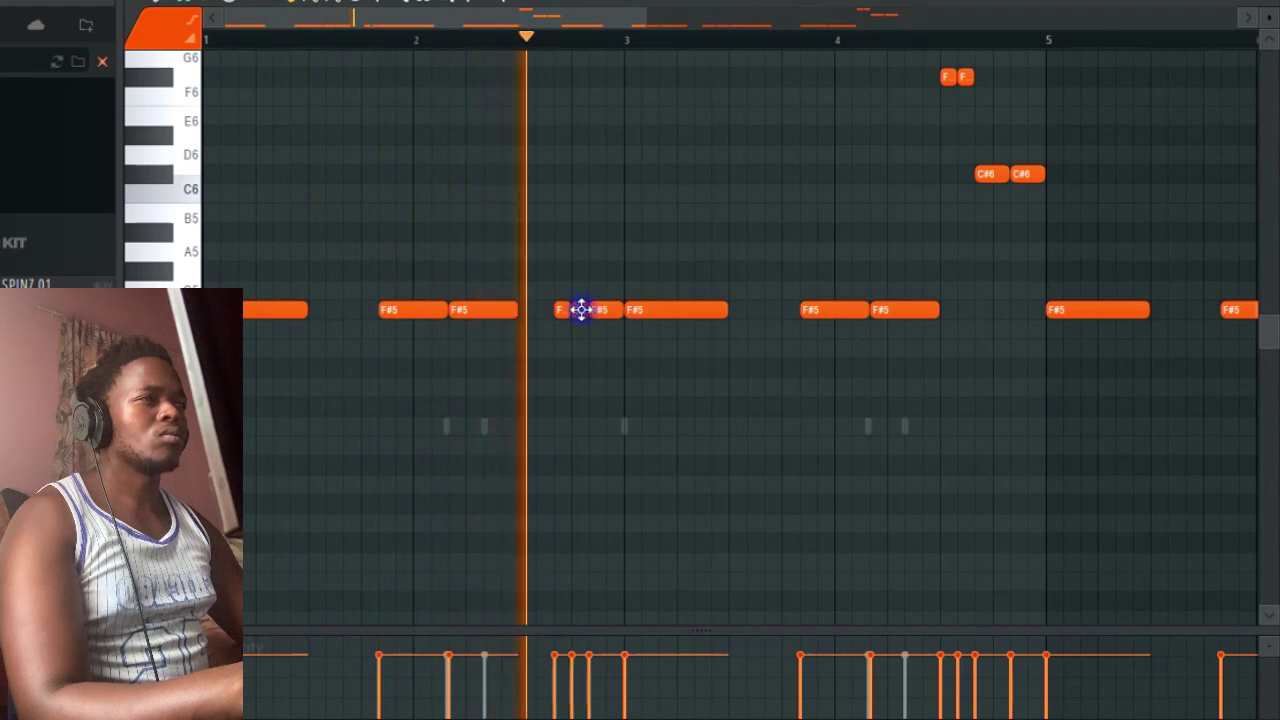
{"action": "left_click_drag", "start_coordinate": [581, 309], "coordinate": [582, 335]}
{"action": "key", "text": "ctrl+Up"}
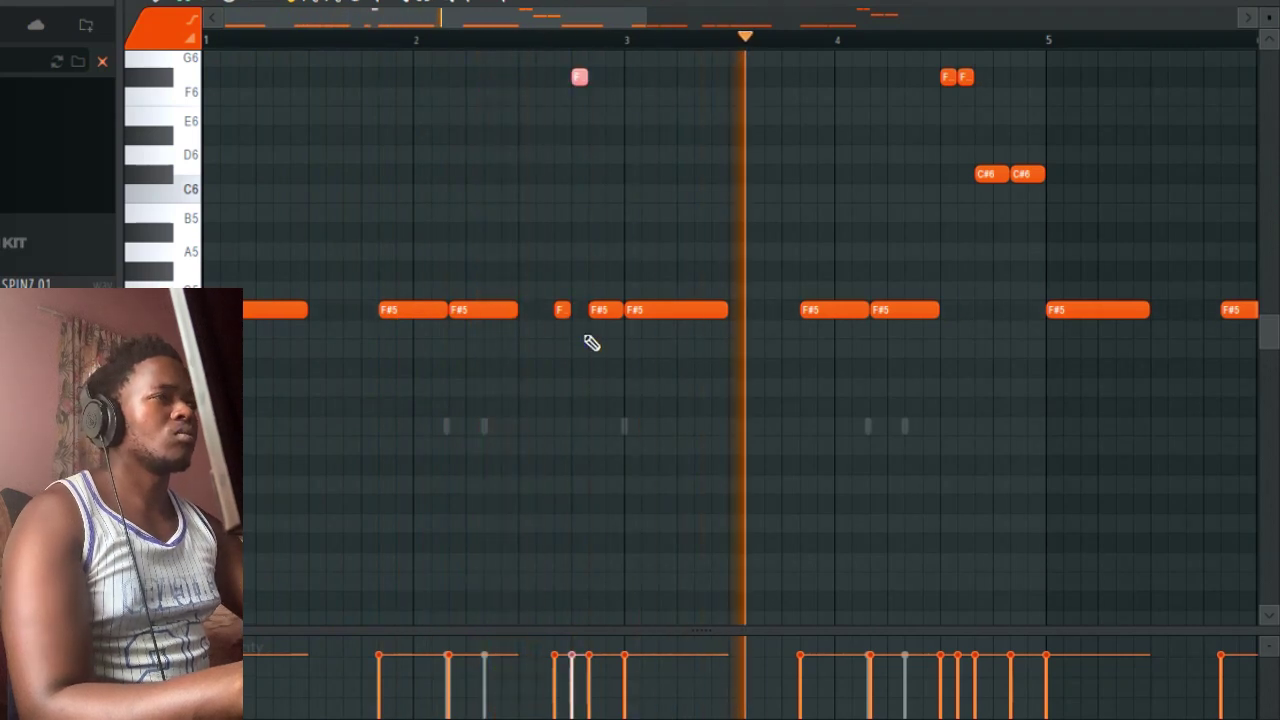
{"action": "left_click", "coordinate": [543, 40]}
{"action": "left_click", "coordinate": [738, 250]}
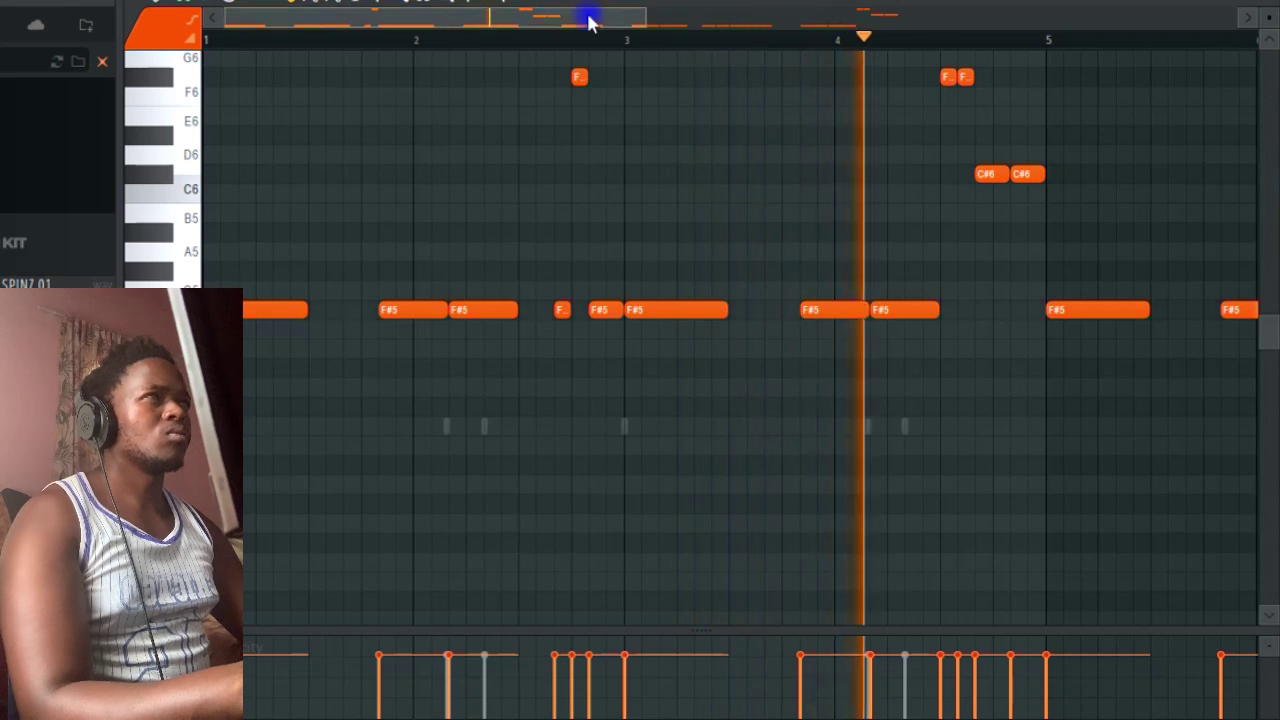
Halve the first C#6 note at the end of bar 4 and fill the gap after it with an equal D6 note
{"action": "left_click_drag", "start_coordinate": [588, 15], "coordinate": [714, 17]}
{"action": "key", "text": "space"}
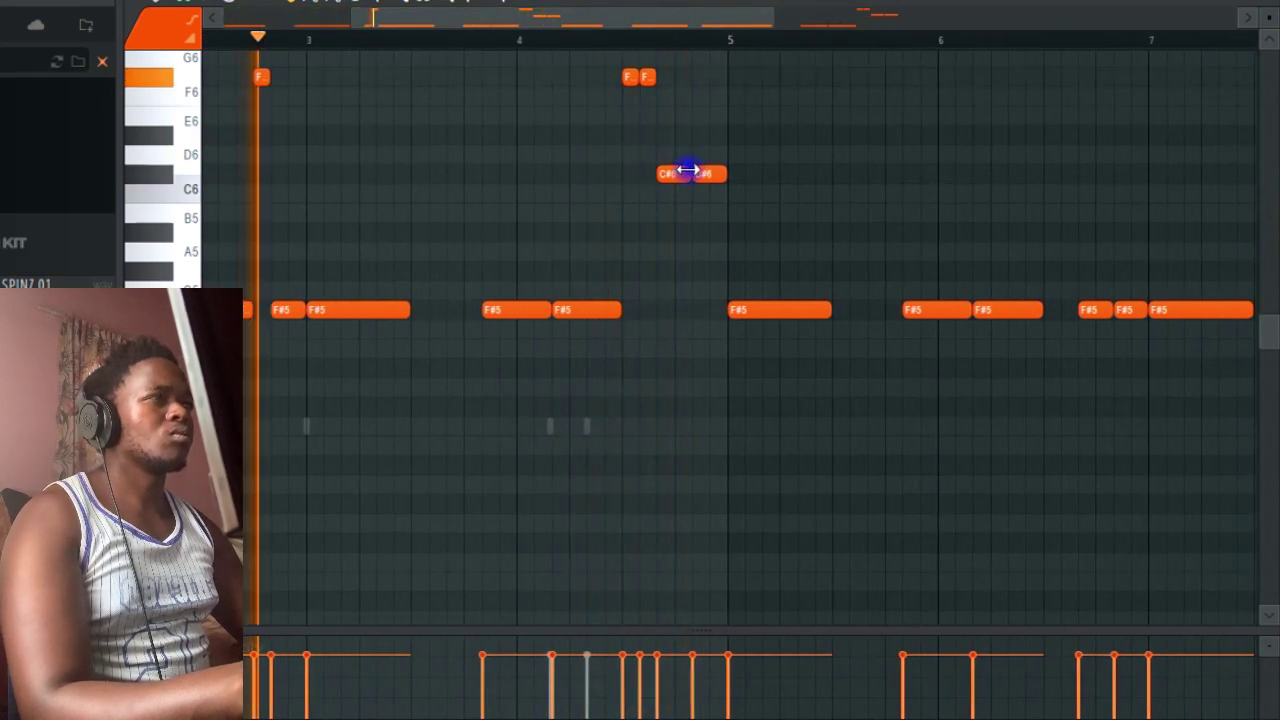
{"action": "left_click_drag", "start_coordinate": [688, 170], "coordinate": [674, 171]}
{"action": "left_click", "coordinate": [629, 42]}
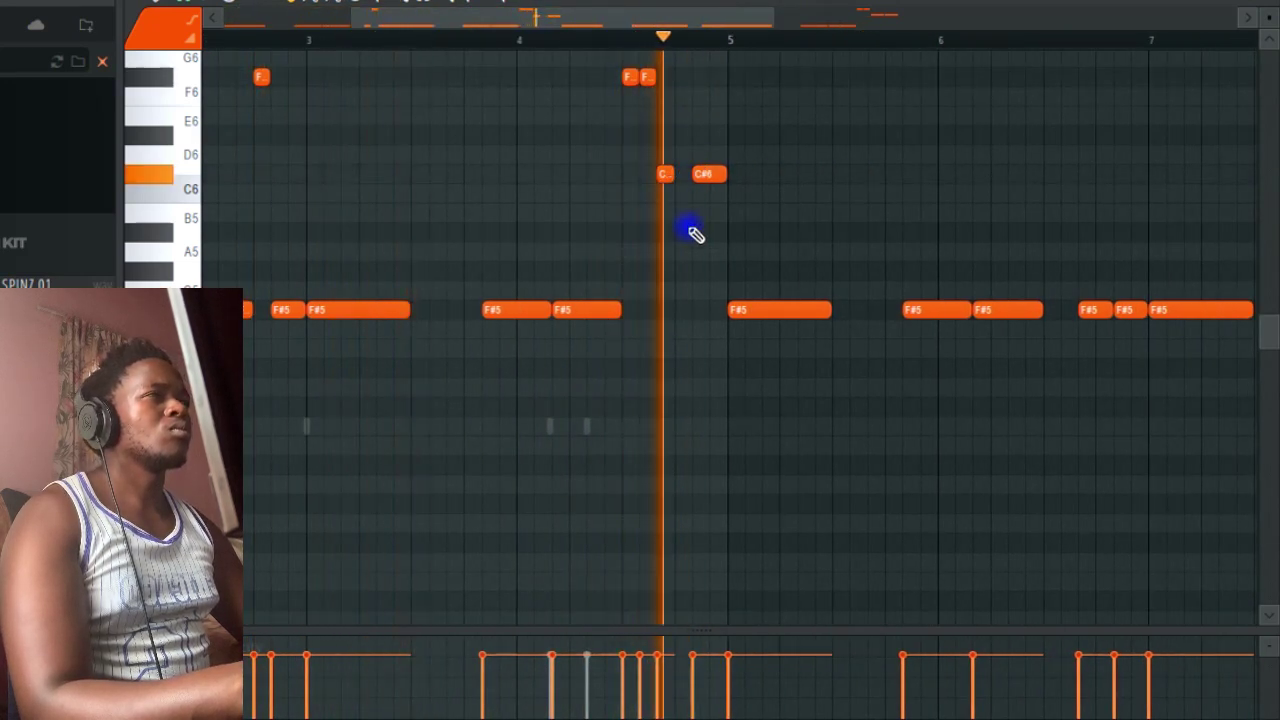
{"action": "left_click", "coordinate": [683, 194]}
{"action": "key", "text": "space"}
{"action": "key", "text": "space"}
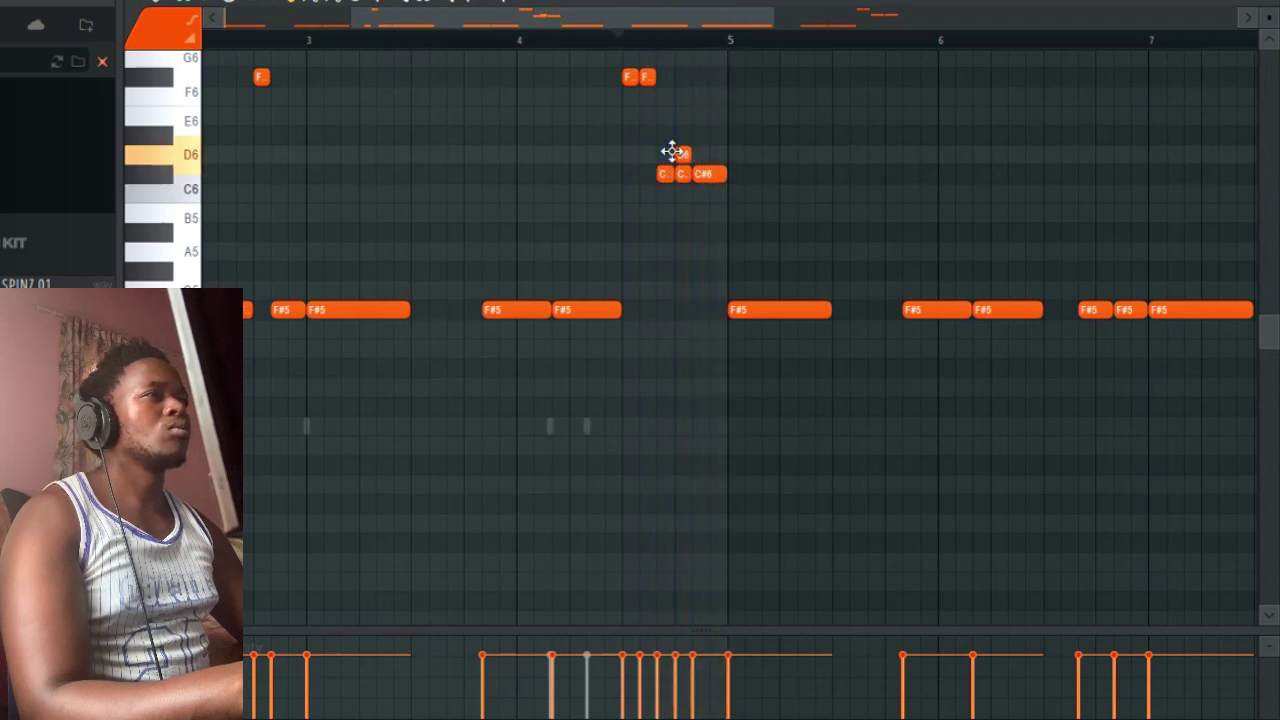
{"action": "left_click_drag", "start_coordinate": [669, 152], "coordinate": [679, 157]}
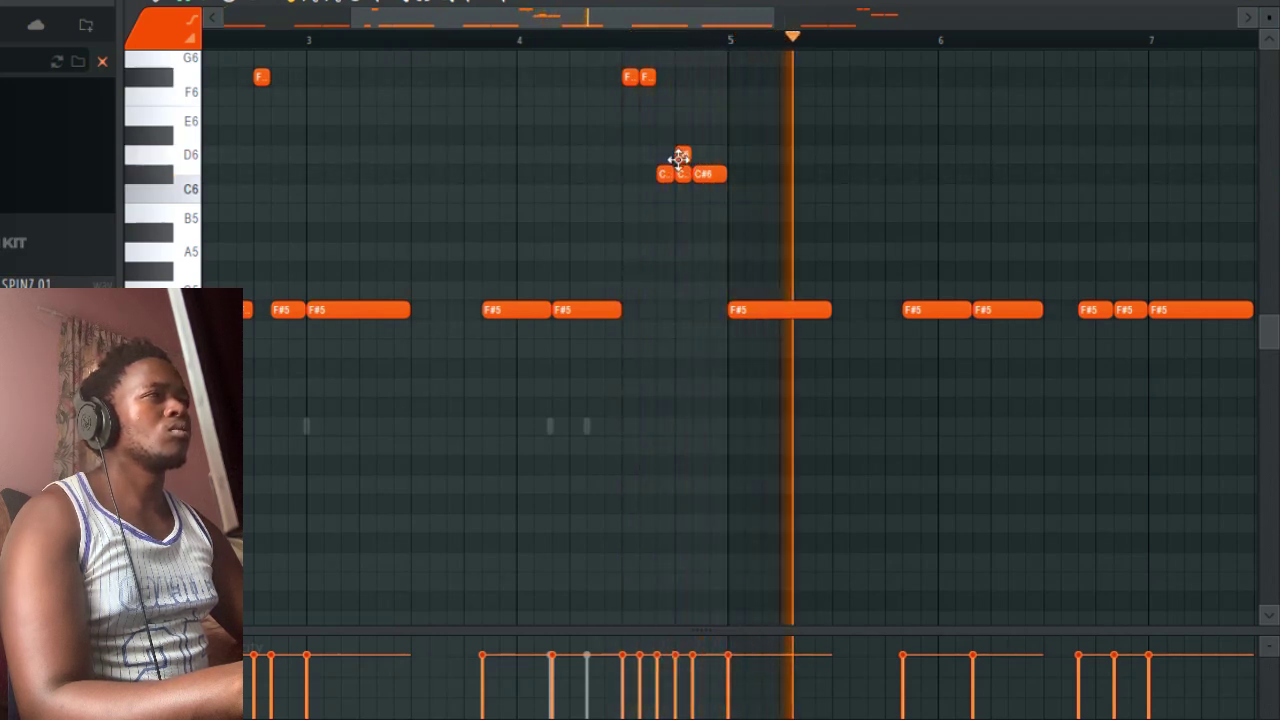
{"action": "right_click", "coordinate": [685, 174]}
{"action": "key", "text": "space"}
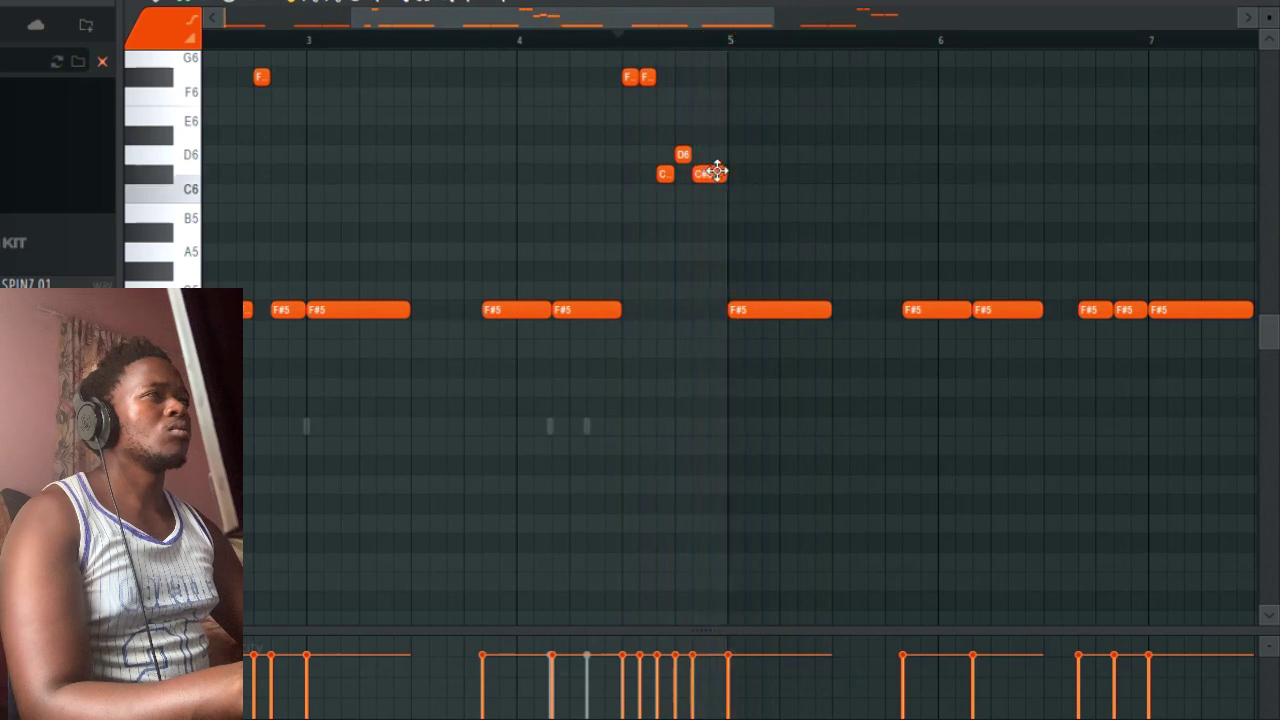
Raise the bassline one octave and turn the last C# note in bar 4 into two short D7 notes
{"action": "left_click_drag", "start_coordinate": [723, 171], "coordinate": [706, 171]}
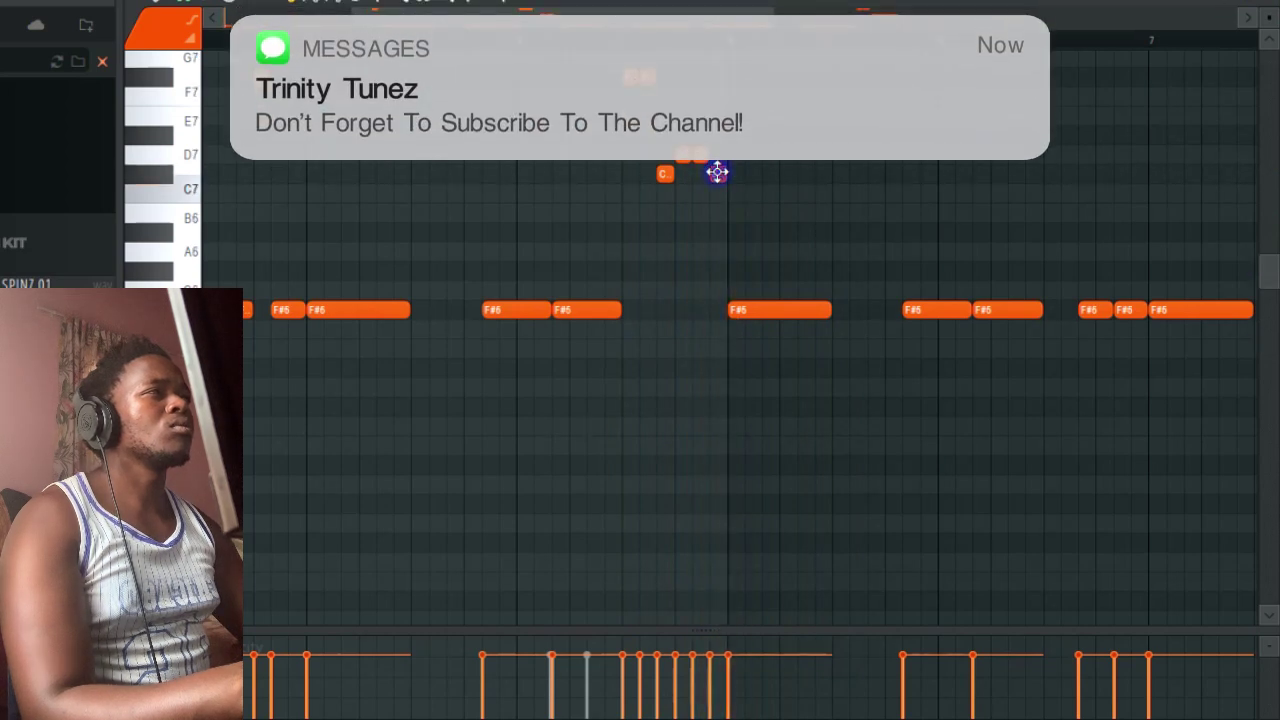
{"action": "double_click", "coordinate": [717, 172]}
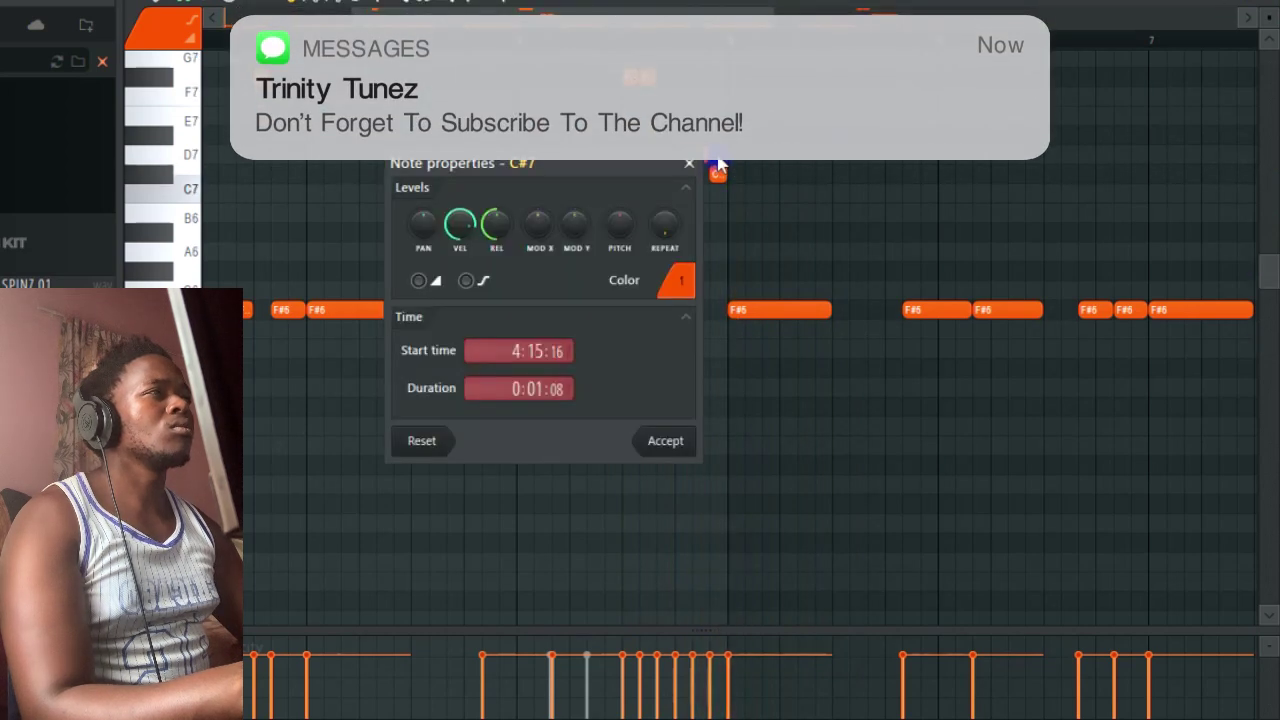
{"action": "left_click", "coordinate": [688, 162]}
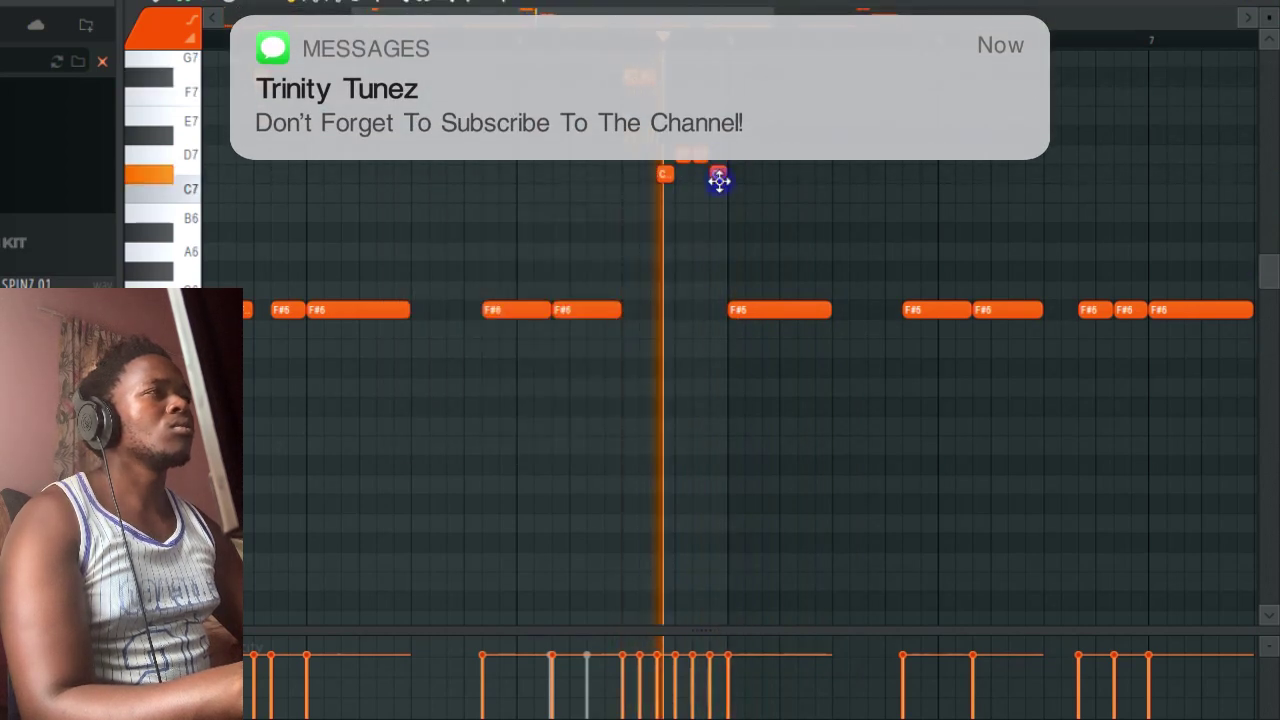
{"action": "left_click_drag", "start_coordinate": [719, 180], "coordinate": [719, 163]}
{"action": "left_click_drag", "start_coordinate": [667, 20], "coordinate": [786, 25]}
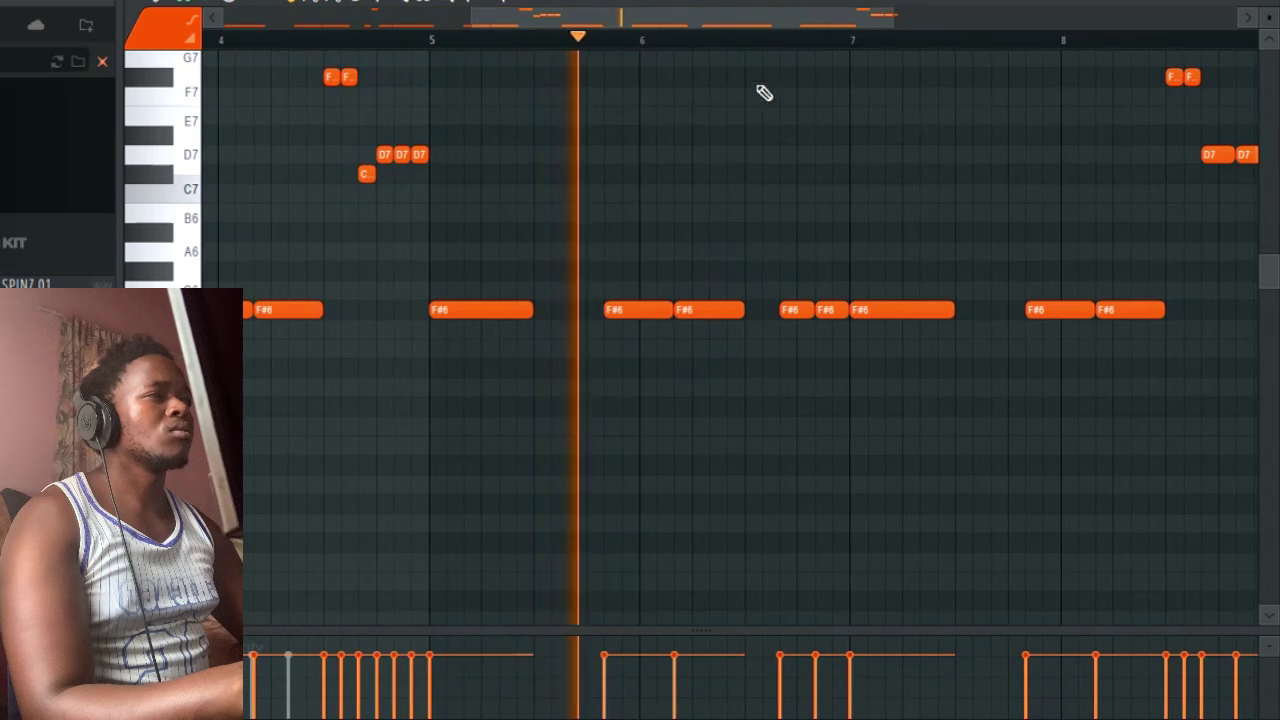
{"action": "key", "text": "space"}
{"action": "key", "text": "space"}
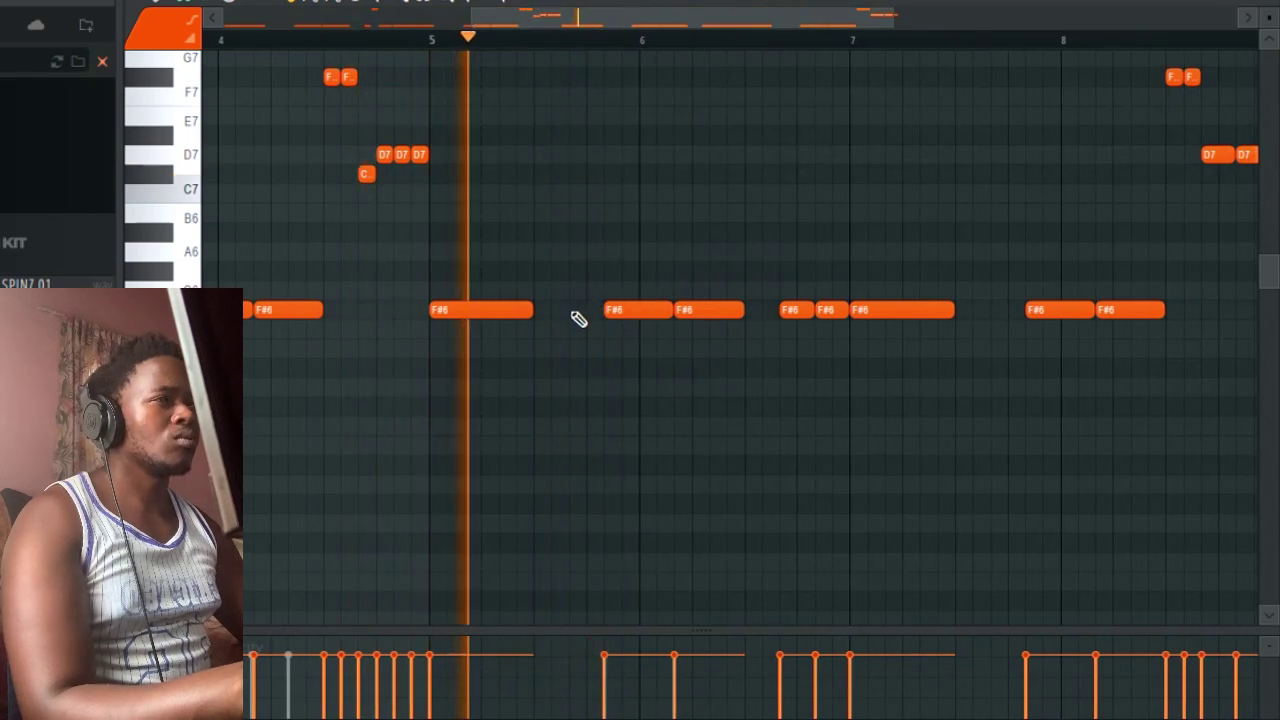
Add two short back-to-back F#6 notes late in bar 5 and apply legato to close the gaps between the bassline notes
{"action": "left_click", "coordinate": [579, 317]}
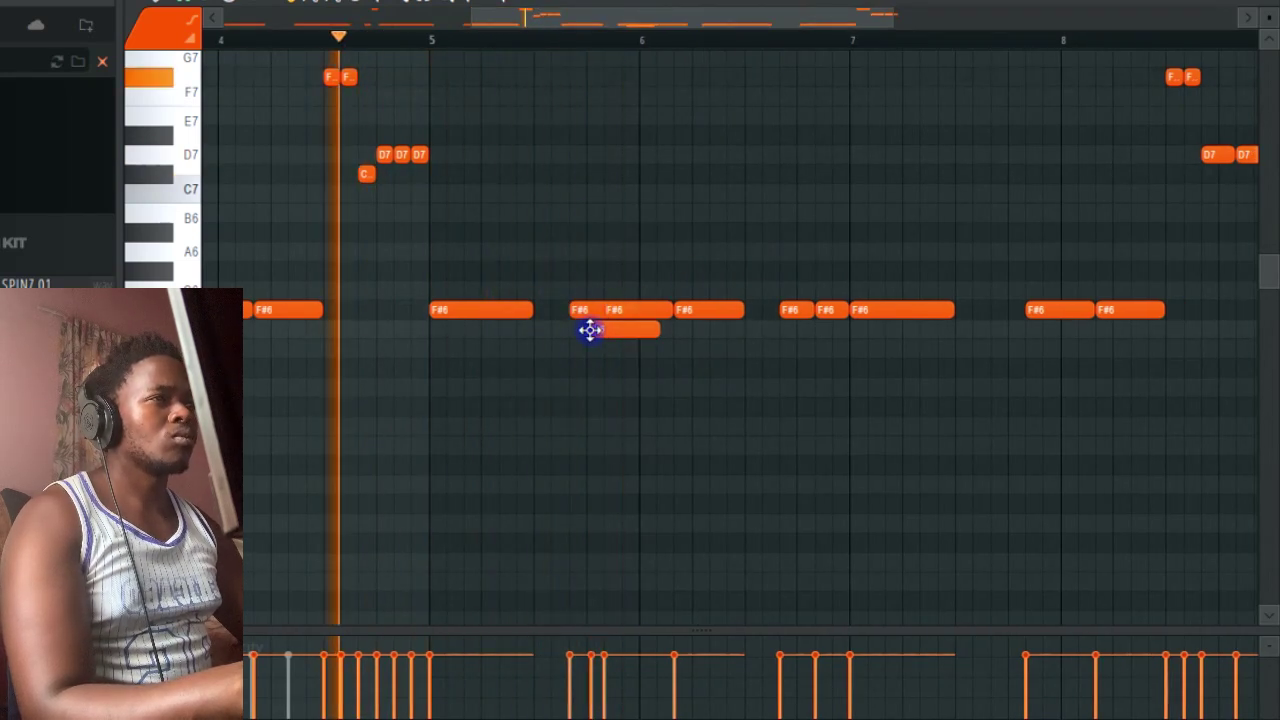
{"action": "left_click_drag", "start_coordinate": [590, 330], "coordinate": [581, 307]}
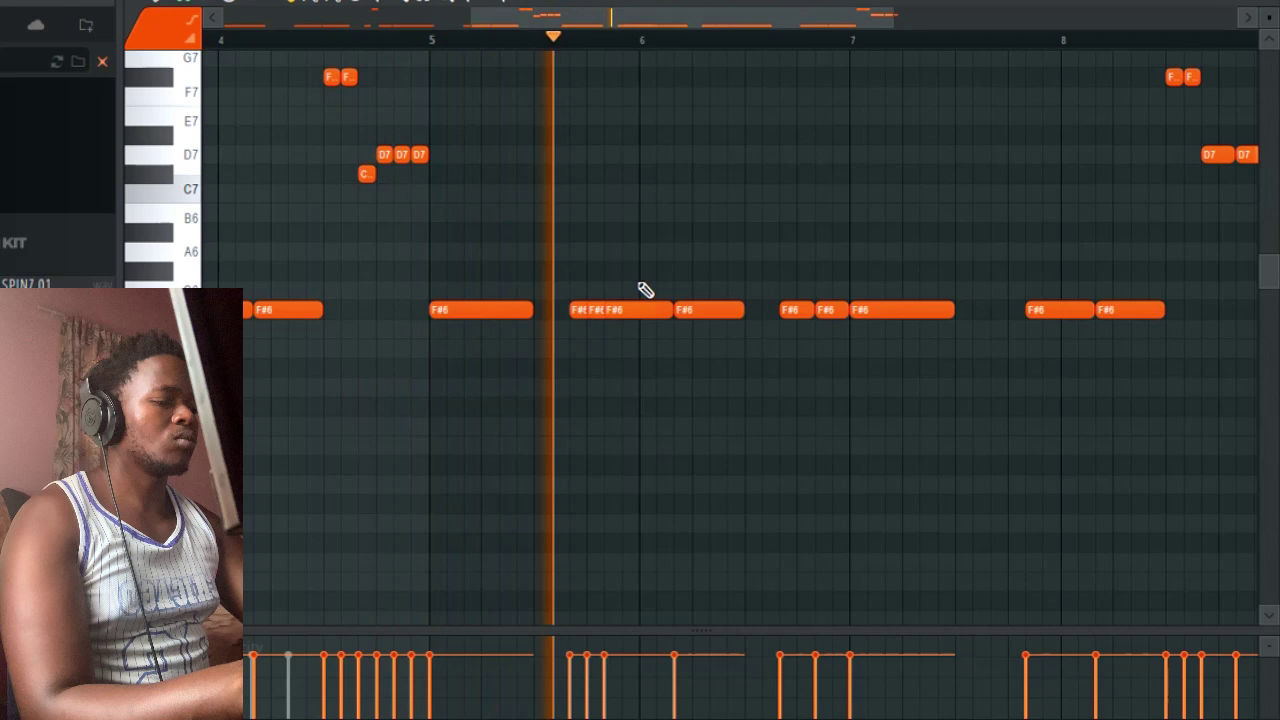
{"action": "key", "text": "ctrl+l"}
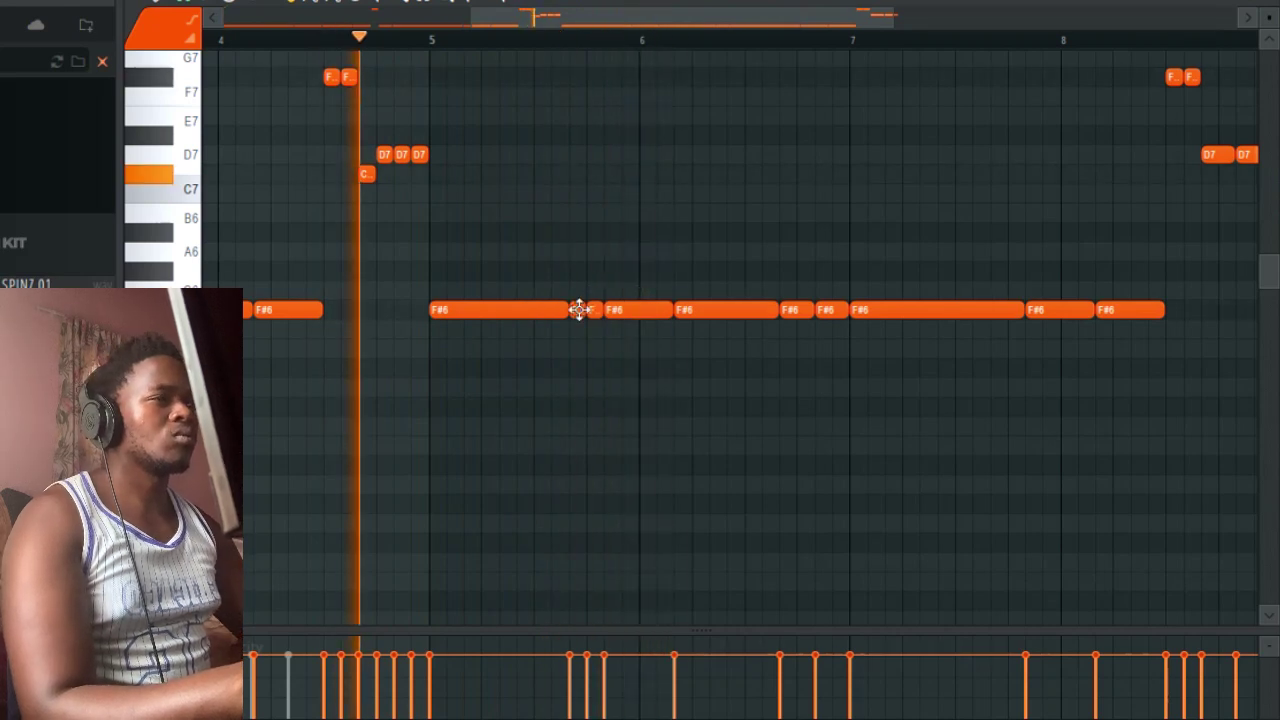
Raise the second short F#6 note in bar 5 one octave, lower it five semitones to C#7, and play it back
{"action": "key", "text": "ctrl+Up"}
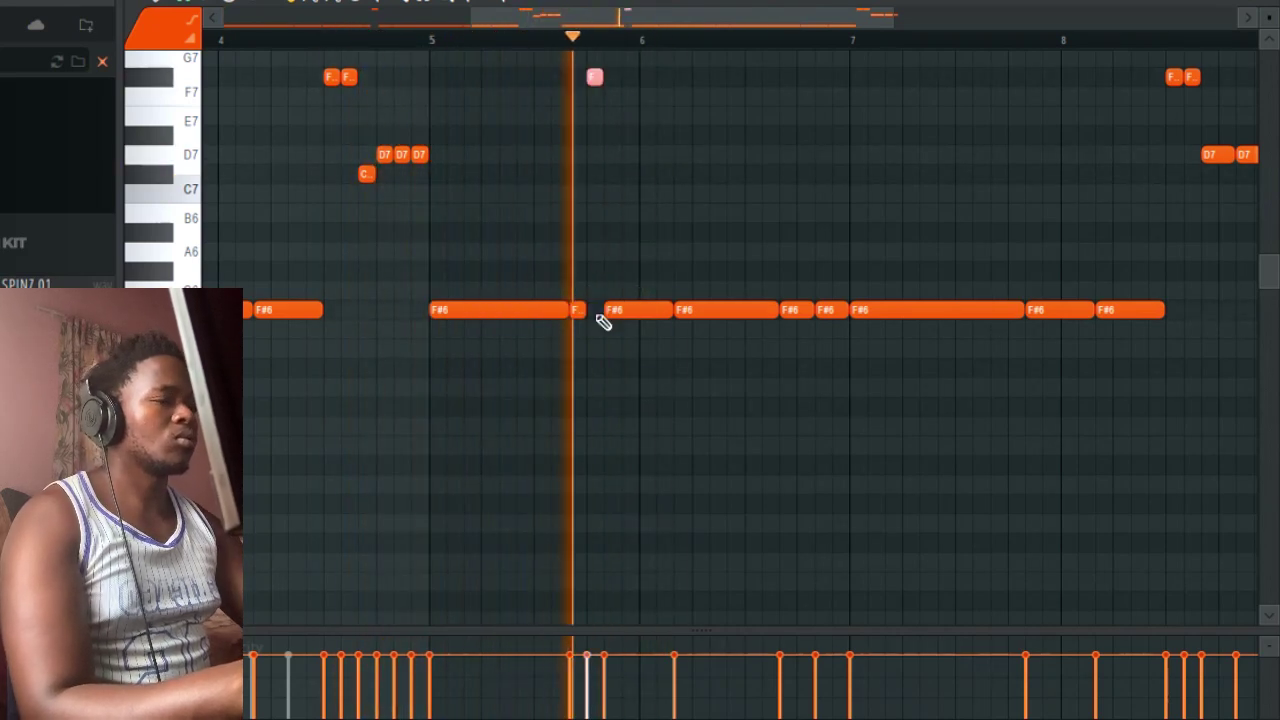
{"action": "key", "text": "shift+Down"}
{"action": "key", "text": "shift+Down"}
{"action": "key", "text": "shift+Down"}
{"action": "key", "text": "shift+Down"}
{"action": "key", "text": "shift+Down"}
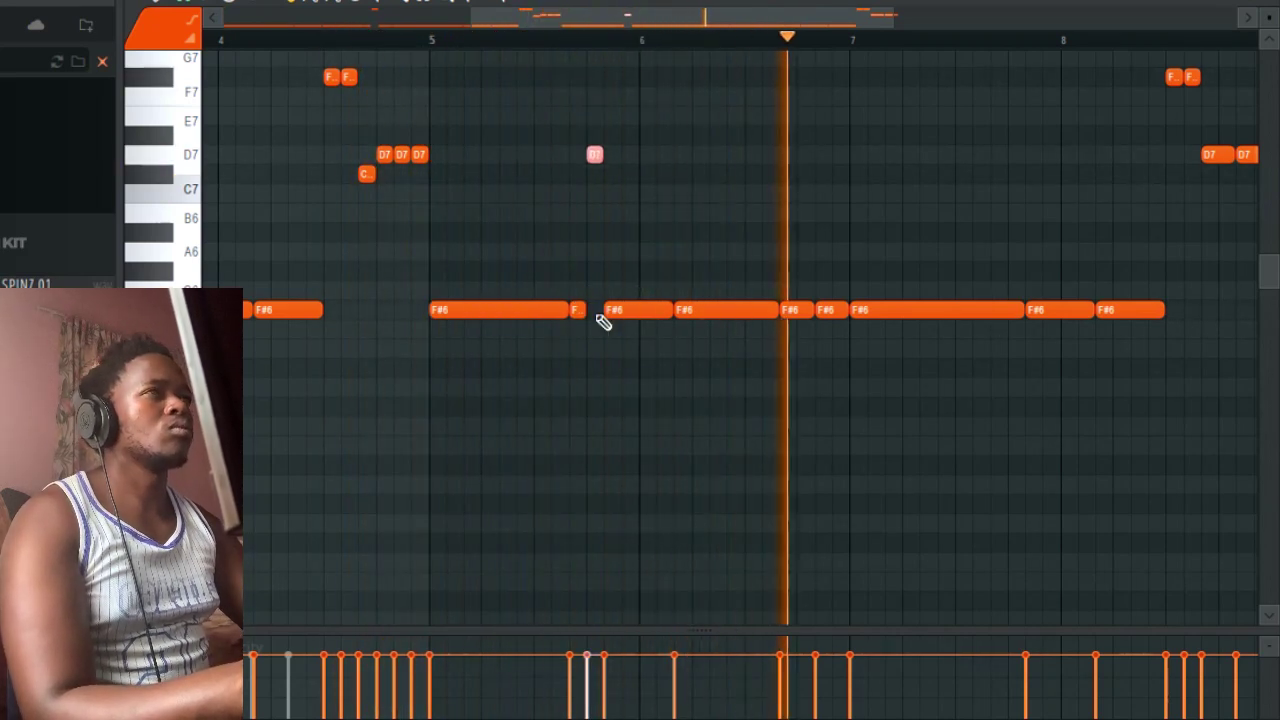
{"action": "left_click", "coordinate": [535, 52]}
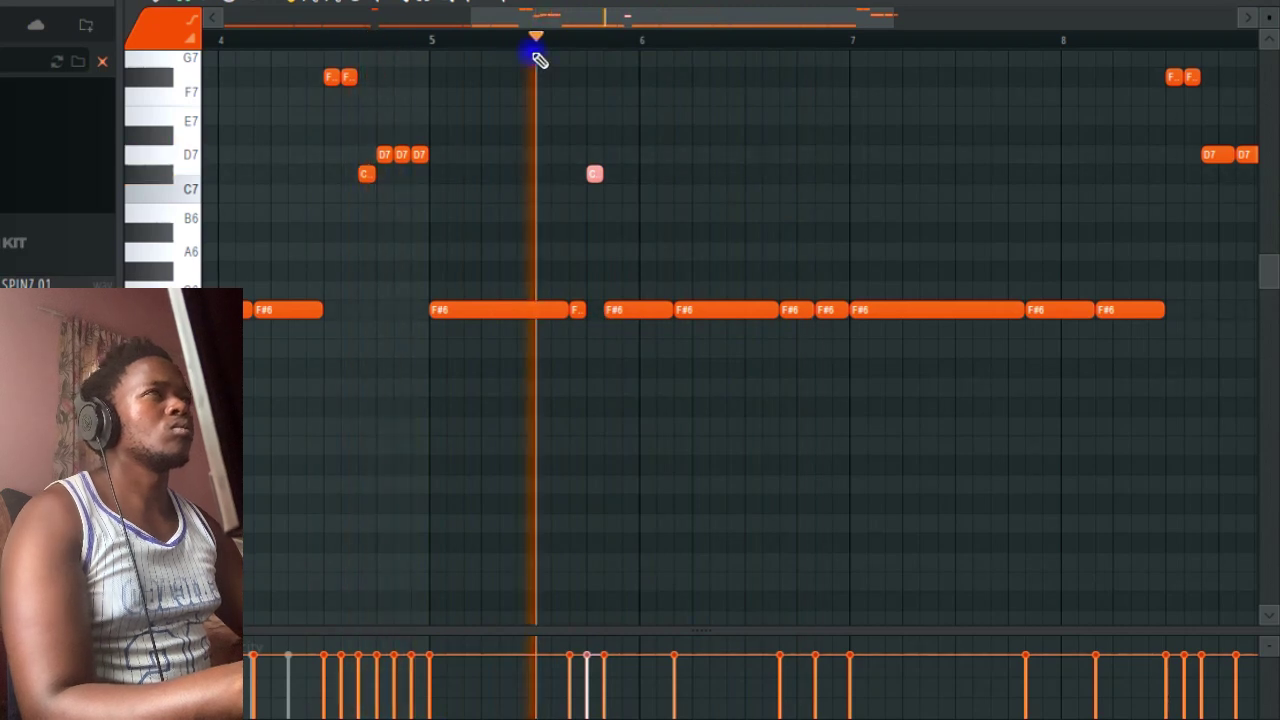
Delete the longer F#6 note early in bar 6, then try trimming the note before it and undo that trim
{"action": "left_click", "coordinate": [723, 200]}
{"action": "key", "text": "space"}
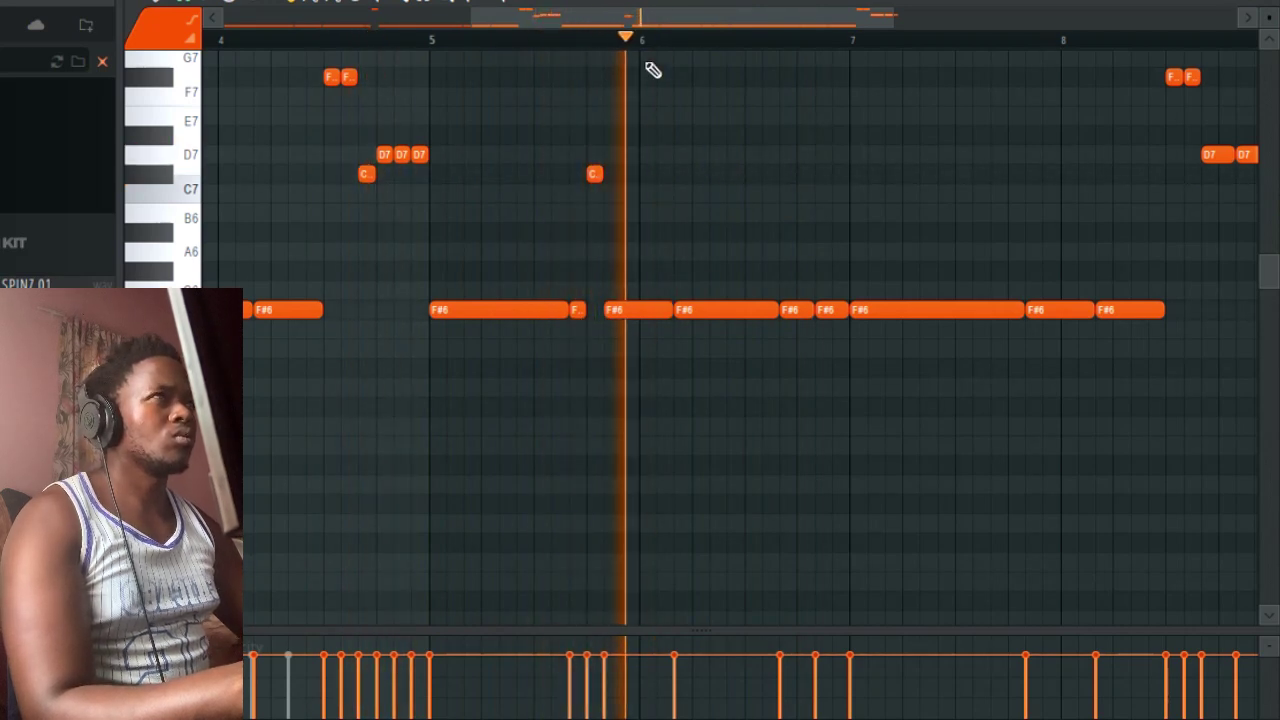
{"action": "left_click_drag", "start_coordinate": [646, 26], "coordinate": [726, 40]}
{"action": "right_click", "coordinate": [520, 310]}
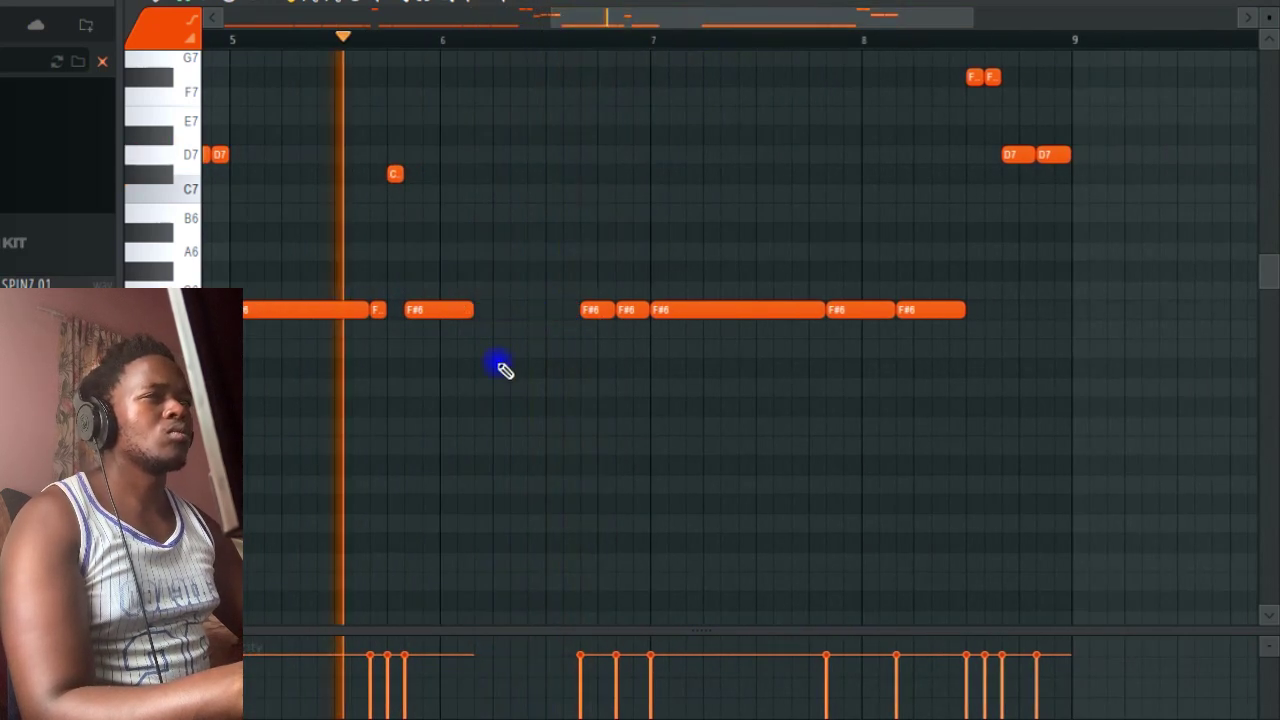
{"action": "left_click_drag", "start_coordinate": [473, 308], "coordinate": [441, 320]}
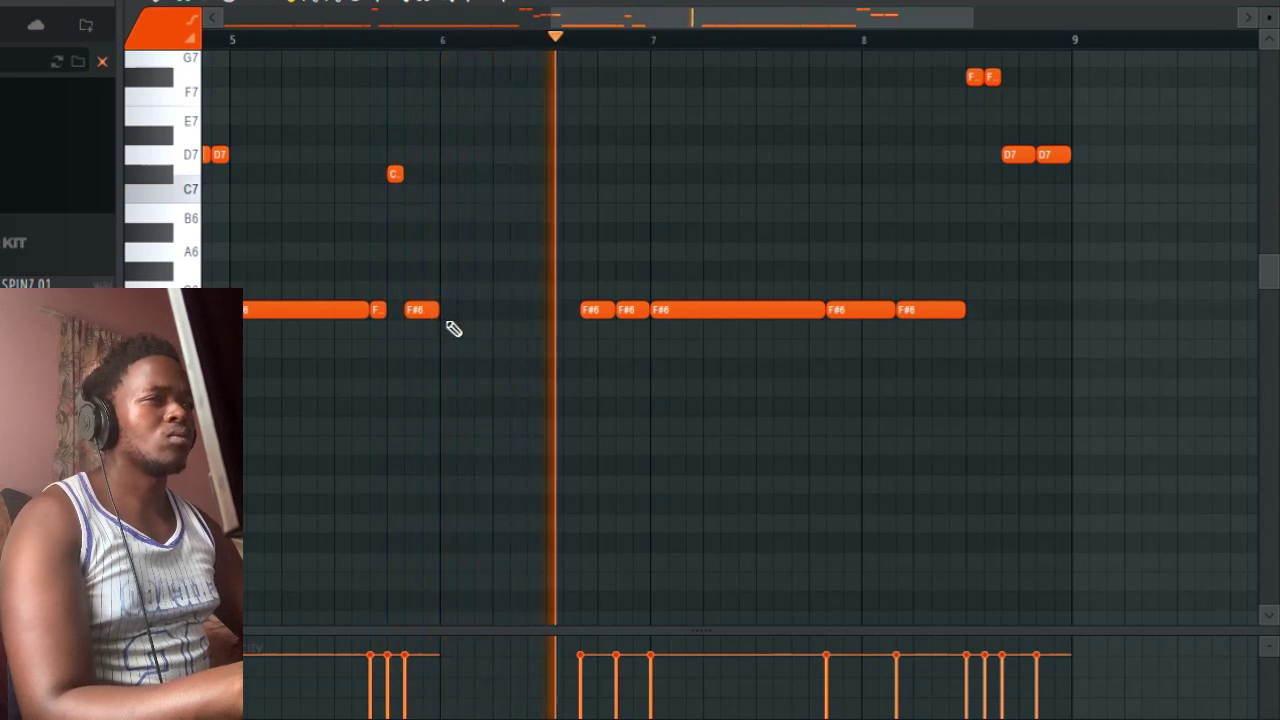
{"action": "key", "text": "ctrl+z"}
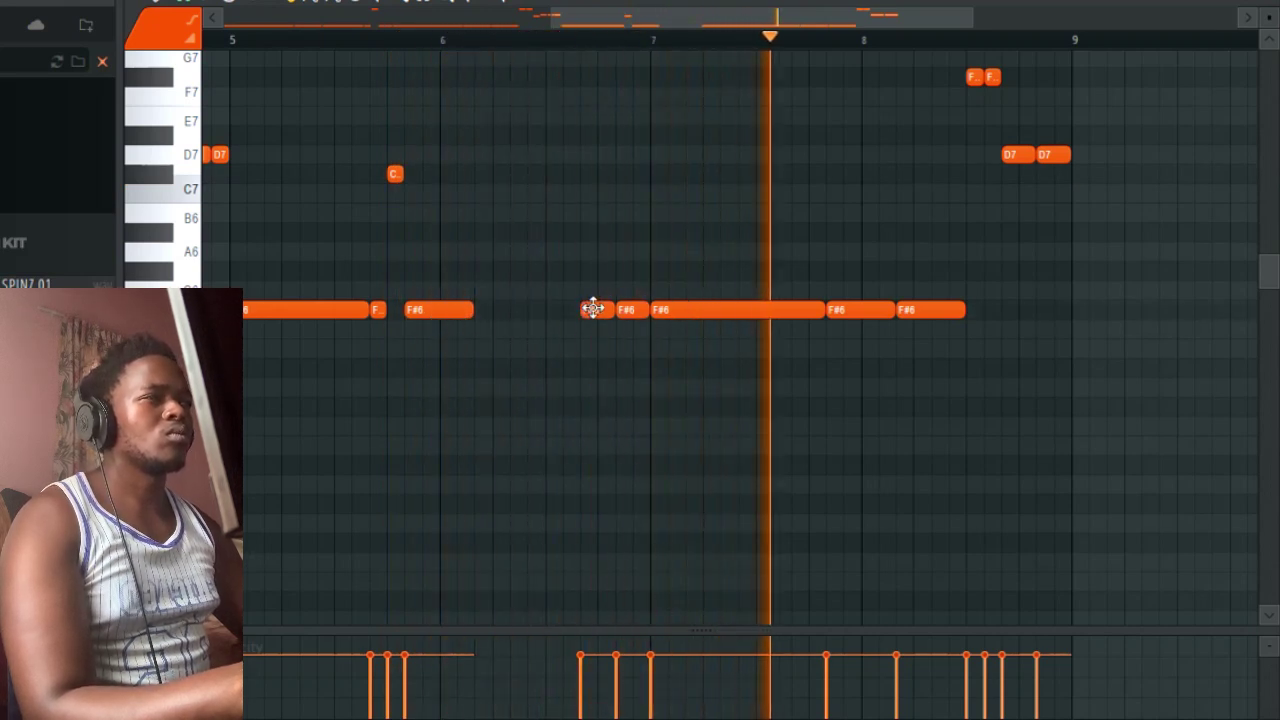
Raise the last short F#6 note in bar 6 one octave and shorten the long F#6 note in bar 7 by one grid step
{"action": "left_click_drag", "start_coordinate": [592, 306], "coordinate": [608, 327]}
{"action": "left_click", "coordinate": [634, 310]}
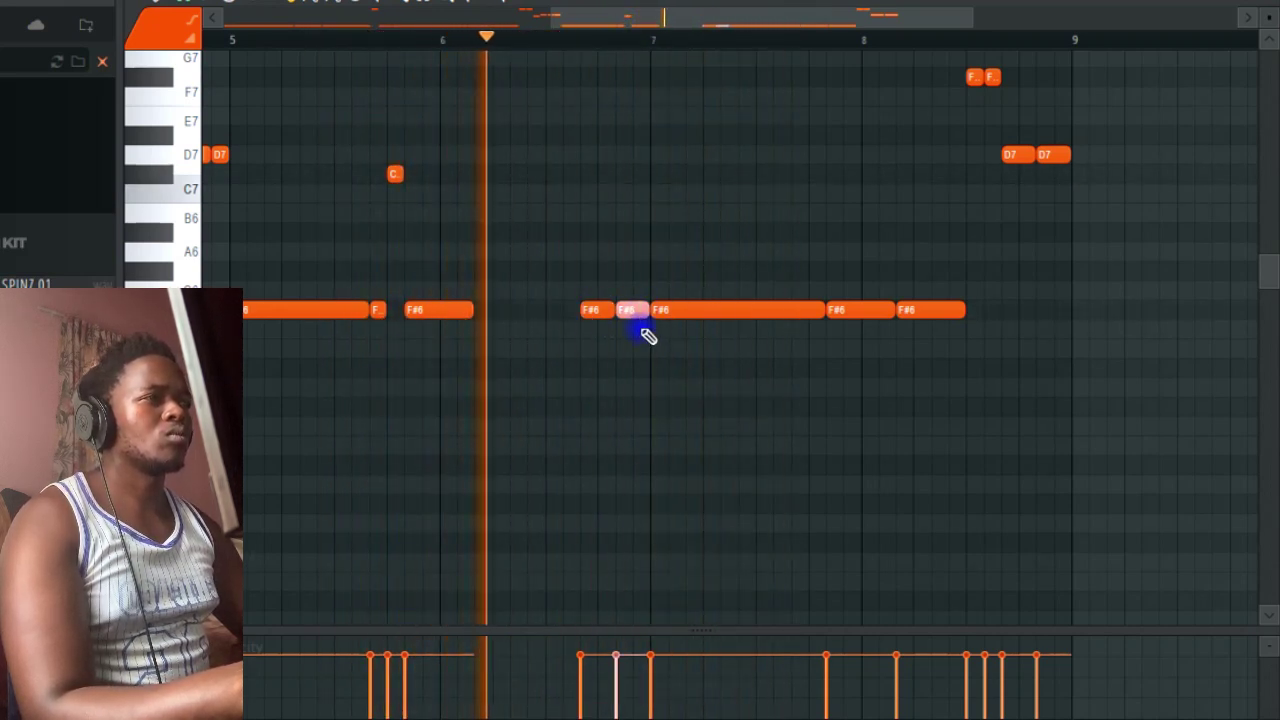
{"action": "key", "text": "ctrl+Up"}
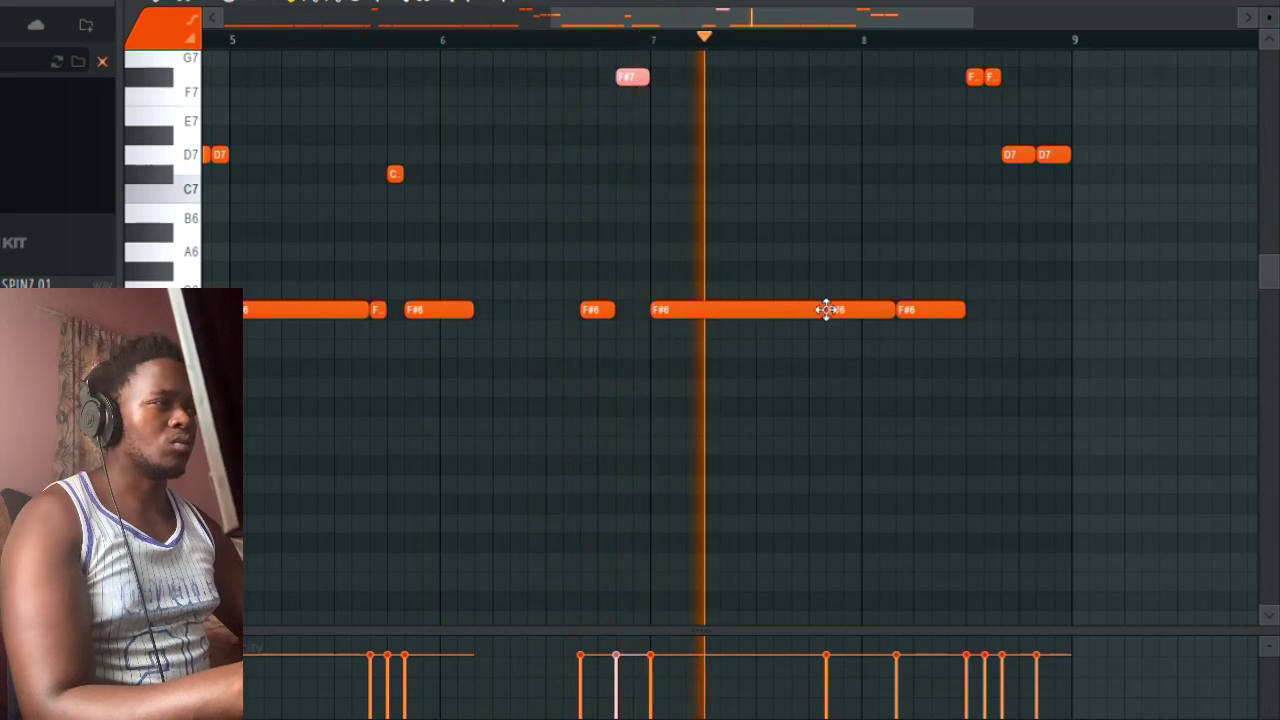
{"action": "left_click_drag", "start_coordinate": [597, 22], "coordinate": [704, 24]}
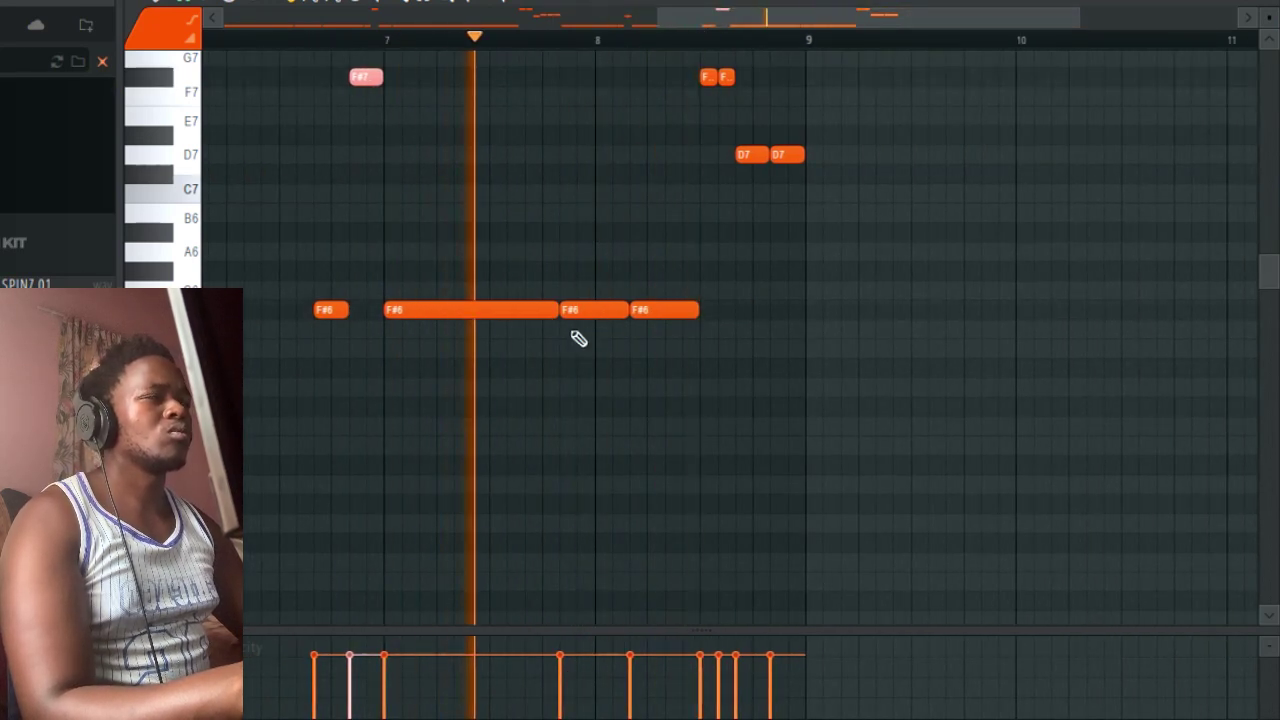
{"action": "left_click_drag", "start_coordinate": [558, 313], "coordinate": [542, 317]}
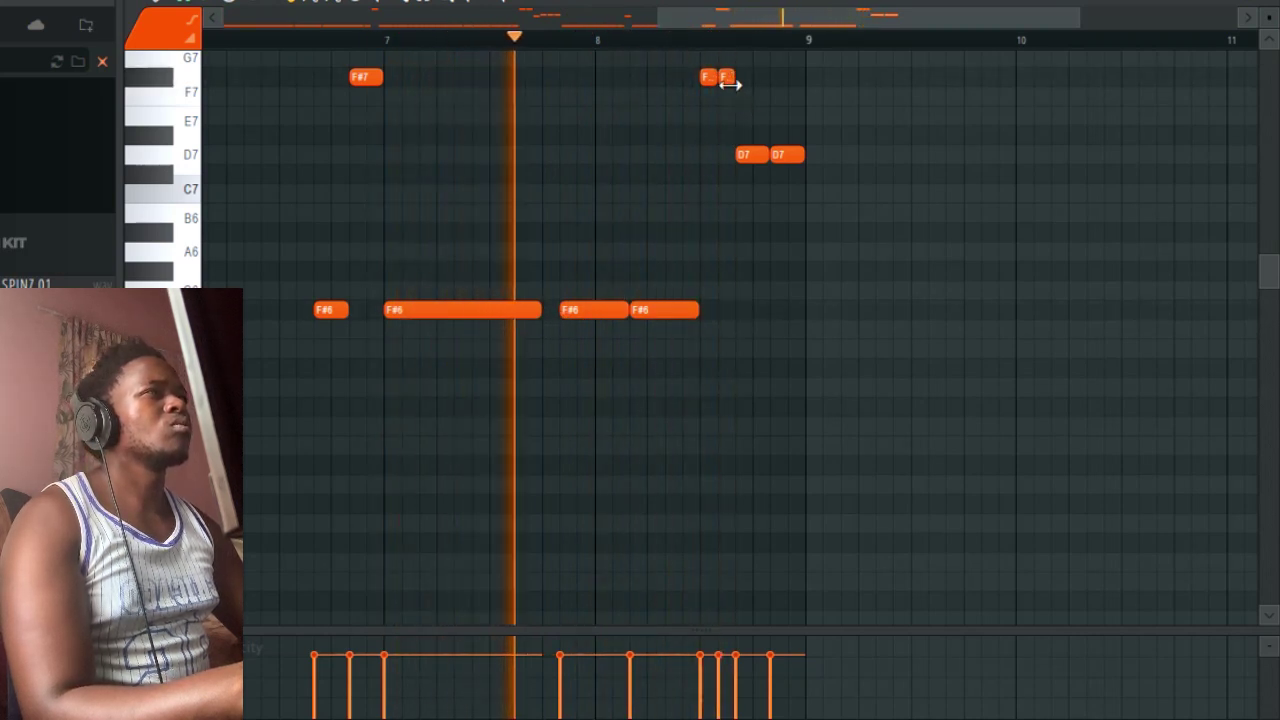
Shorten the second F#7 note in bar 8 and replace the closing D7 pair with two shorter, separated D7 notes
{"action": "left_click_drag", "start_coordinate": [732, 80], "coordinate": [727, 81]}
{"action": "right_click", "coordinate": [761, 151]}
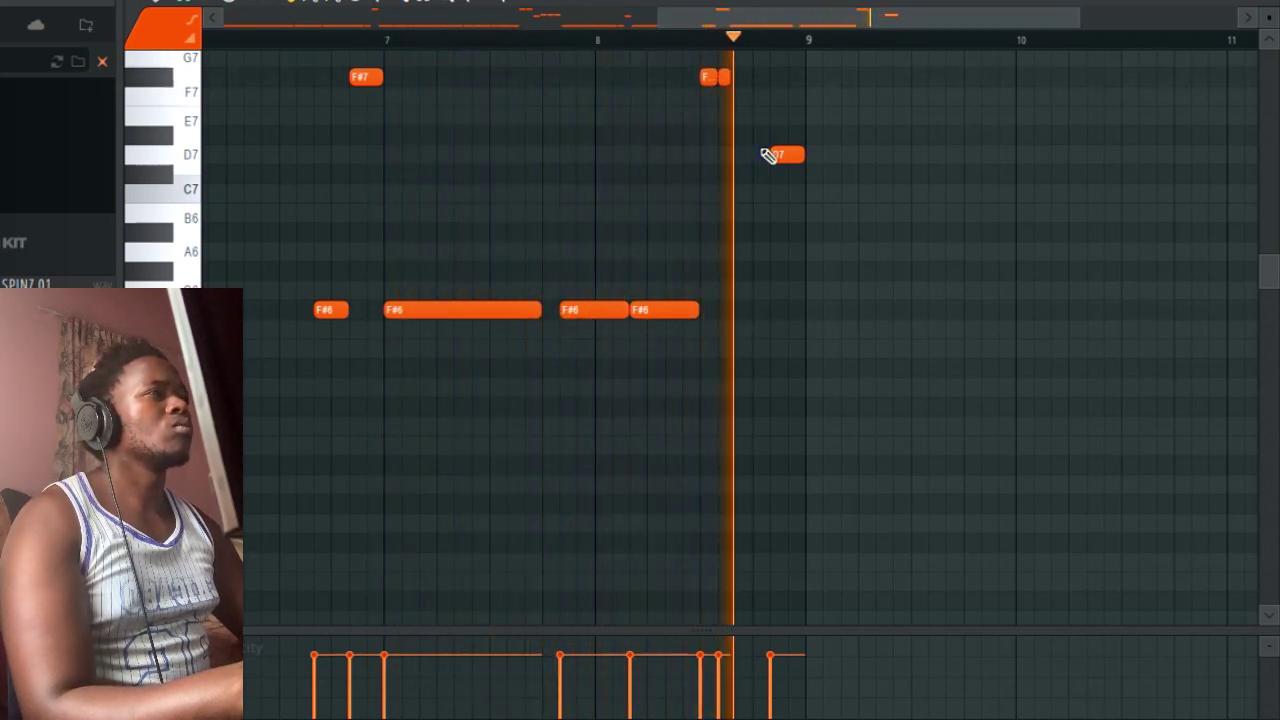
{"action": "left_click_drag", "start_coordinate": [800, 157], "coordinate": [782, 156]}
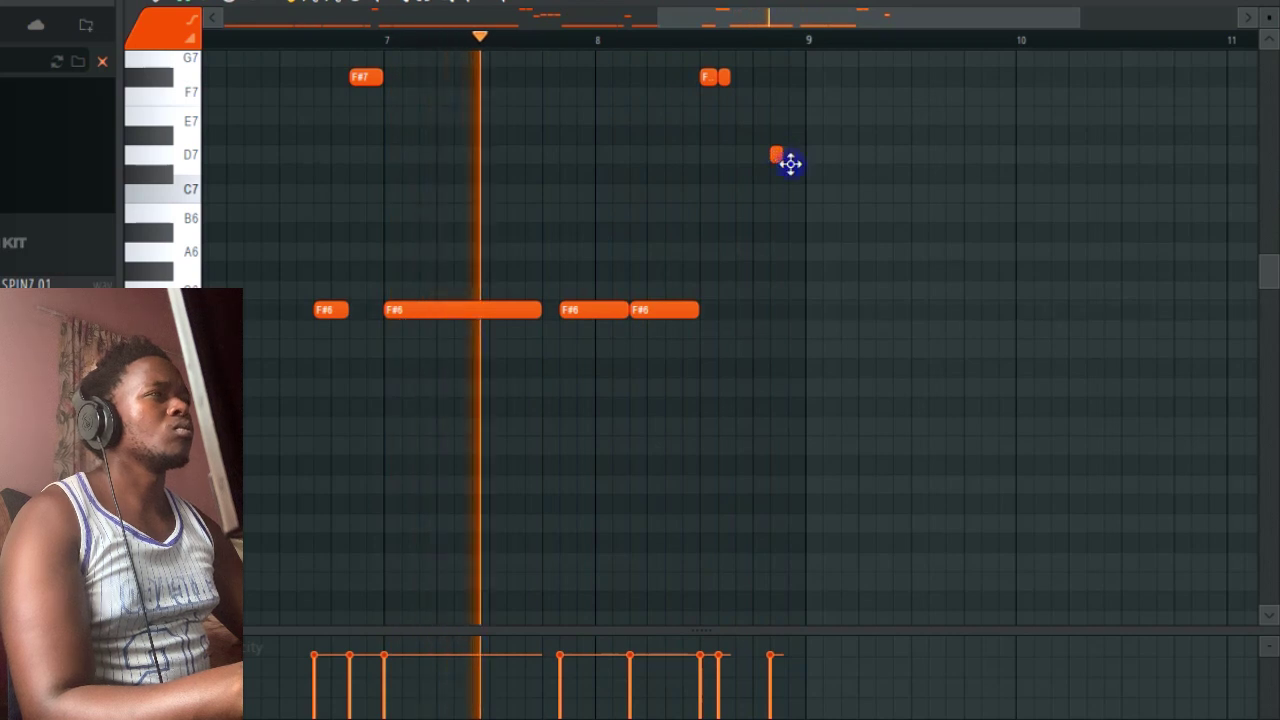
{"action": "left_click", "coordinate": [793, 155]}
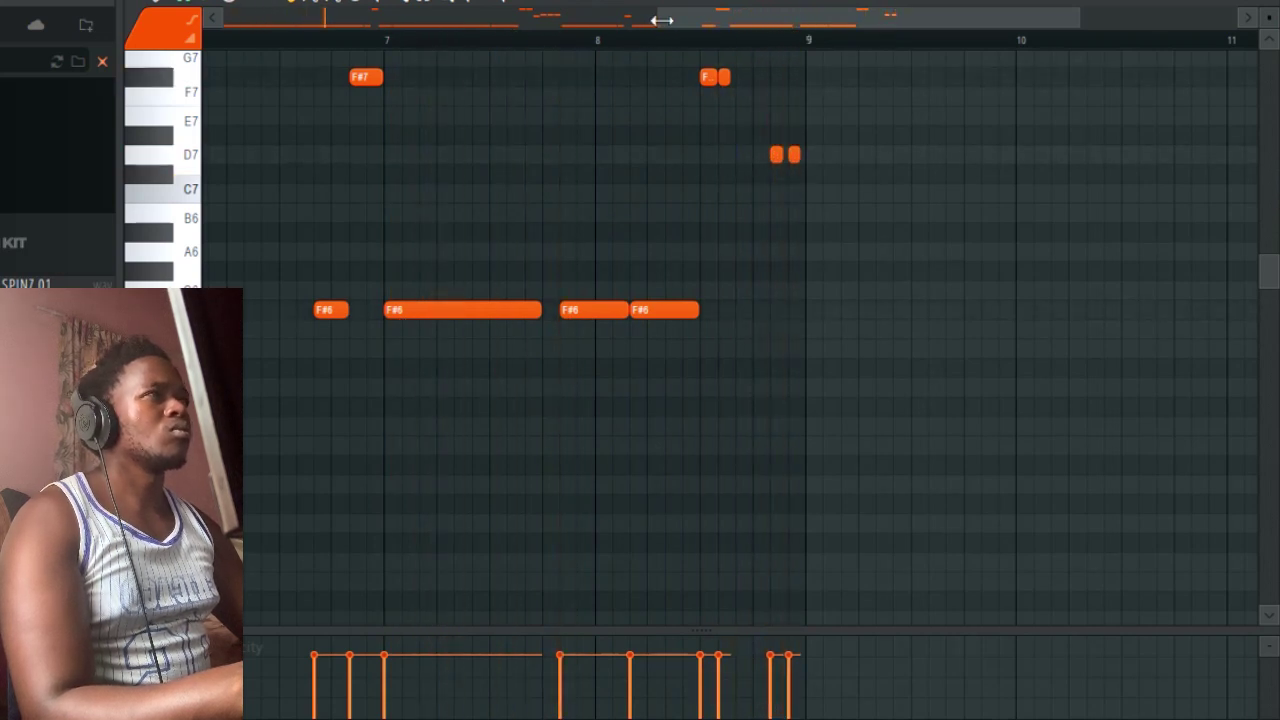
Audition the whole bassline transposed to F#4 and G5, and settle it at F#5
{"action": "left_click_drag", "start_coordinate": [651, 18], "coordinate": [224, 18]}
{"action": "scroll", "coordinate": [430, 196], "scroll_direction": "up", "scroll_amount": 5}
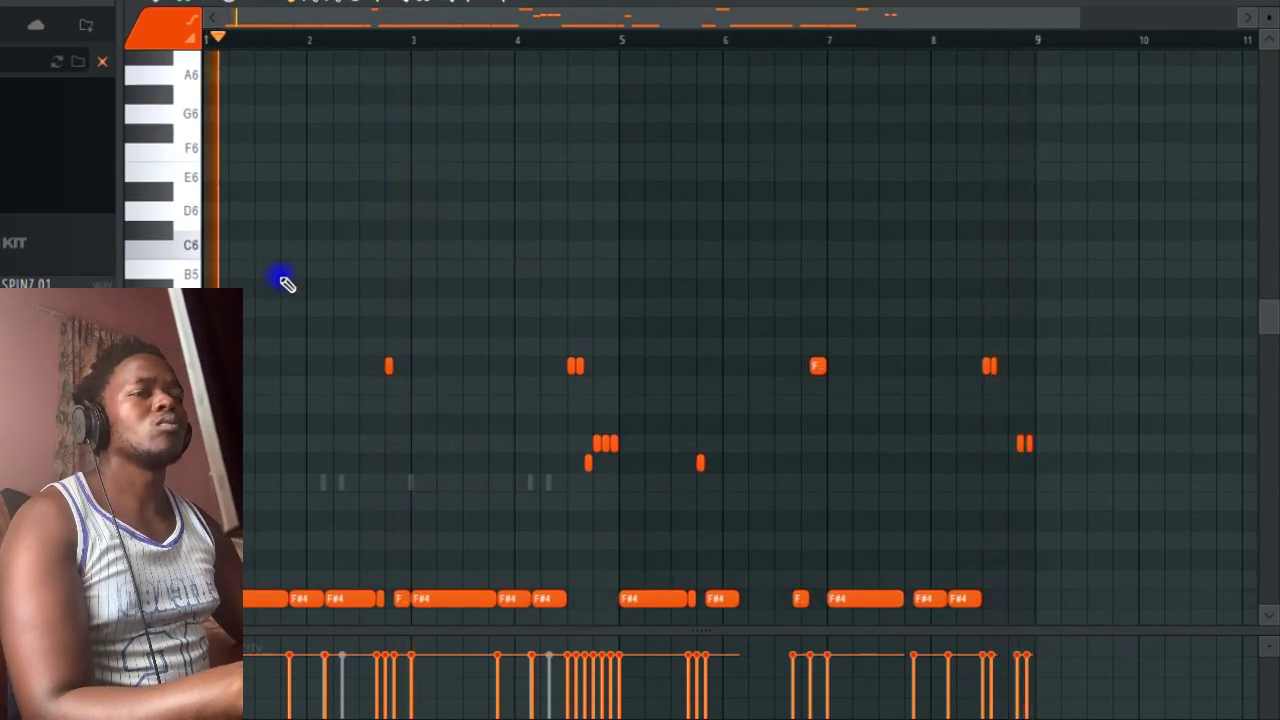
{"action": "scroll", "coordinate": [290, 290], "scroll_direction": "down", "scroll_amount": 2}
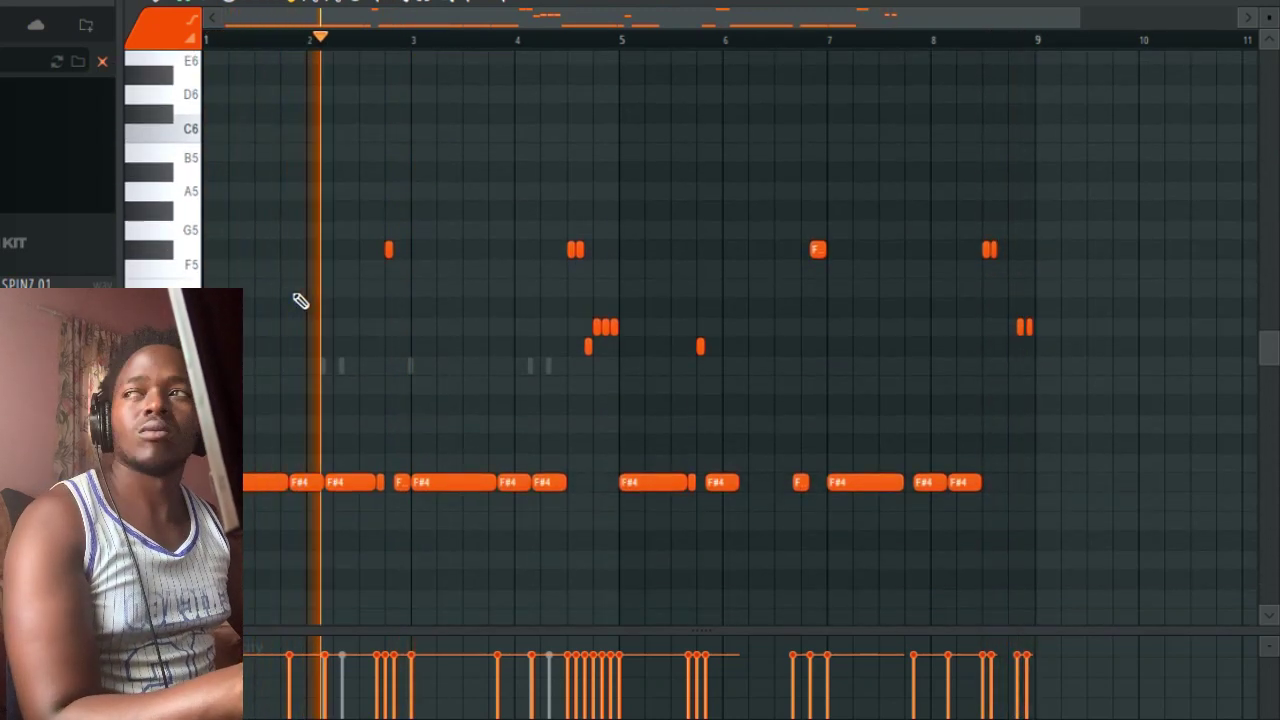
{"action": "key", "text": "shift+Up"}
{"action": "key", "text": "ctrl+Up"}
{"action": "scroll", "coordinate": [300, 301], "scroll_direction": "up", "scroll_amount": 1}
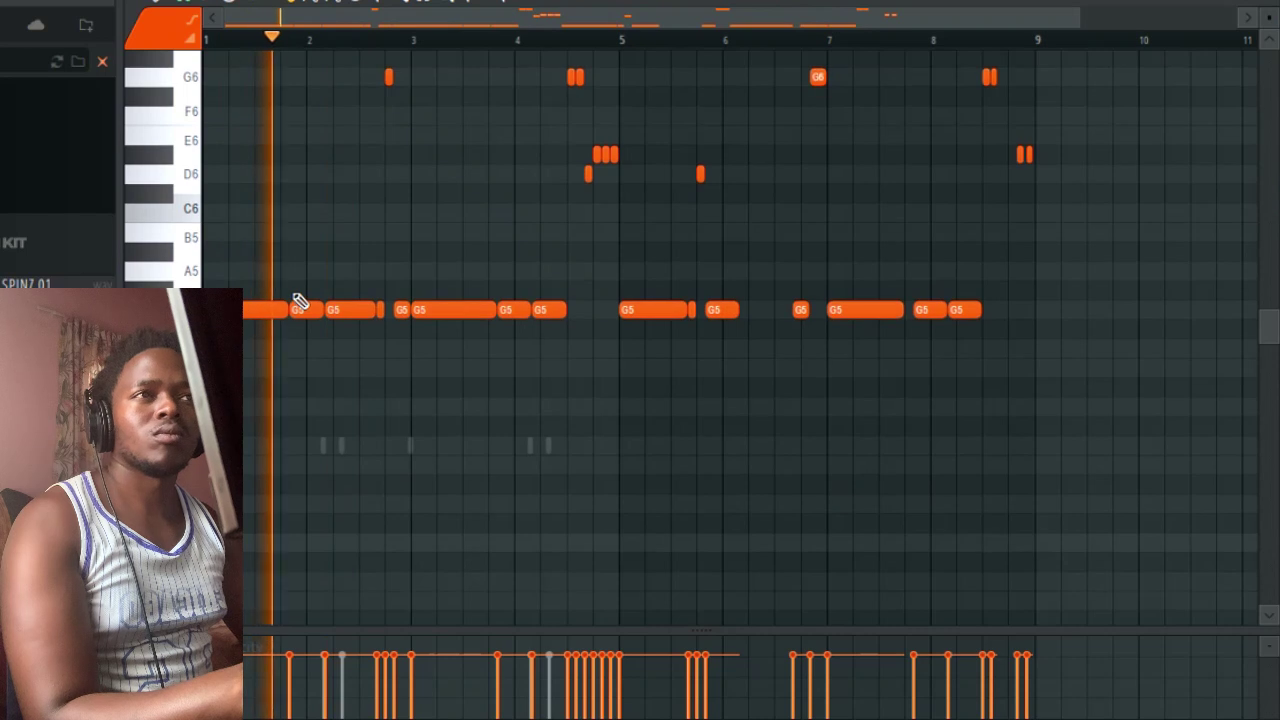
{"action": "key", "text": "shift+Down"}
{"action": "key", "text": "ctrl+Down"}
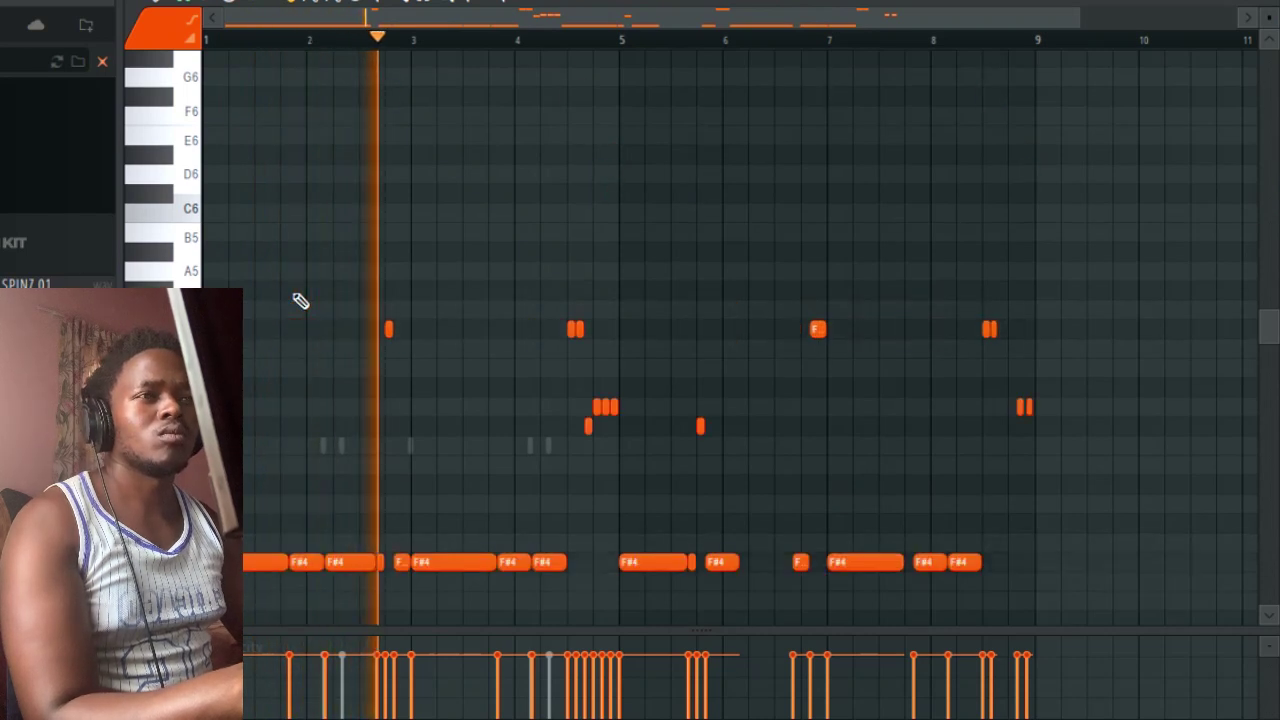
{"action": "key", "text": "ctrl+Up"}
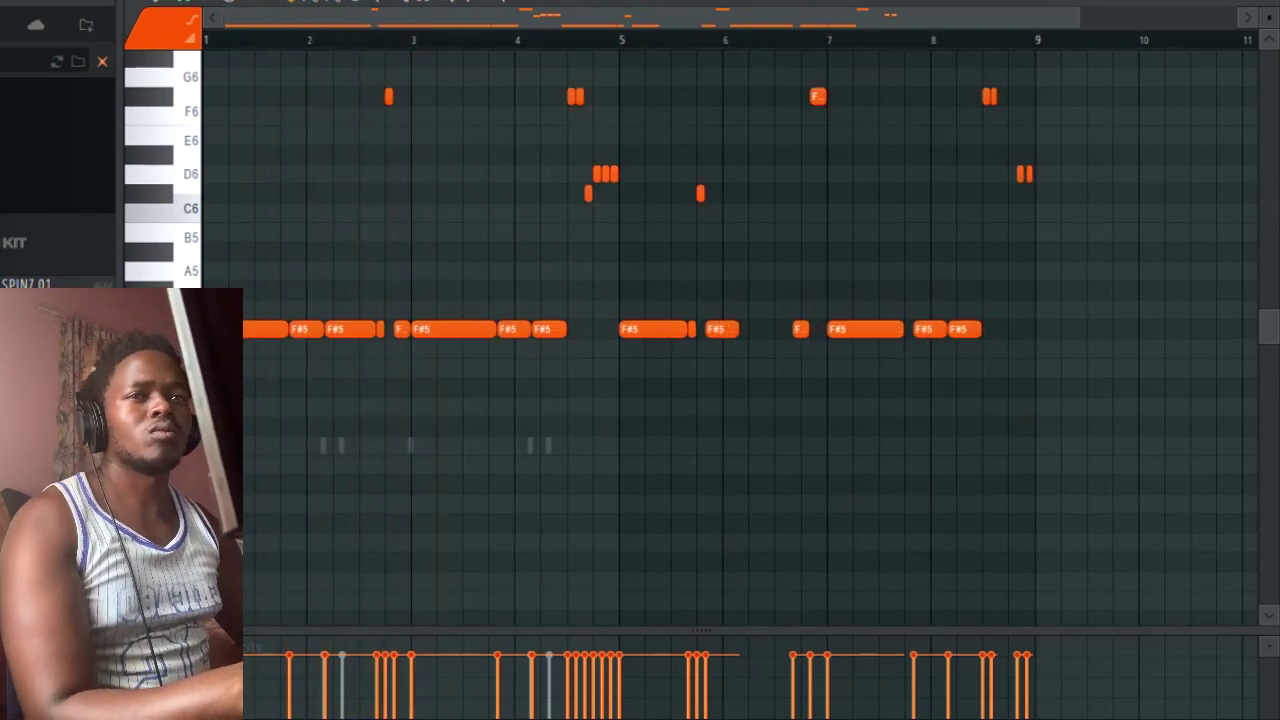
Replace the bassline channel's sample with SPINZ 08 and bring up the channel rack
{"action": "right_click", "coordinate": [15, 700]}
{"action": "left_click", "coordinate": [101, 244]}
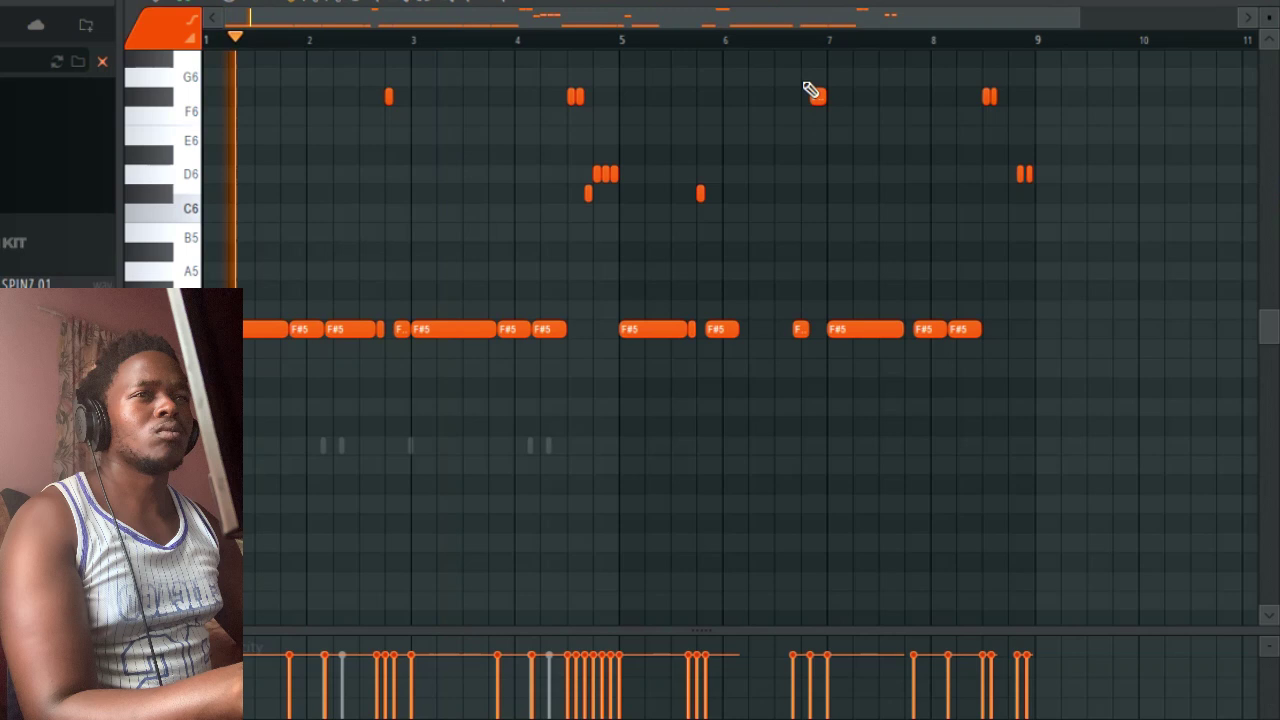
{"action": "key", "text": "F9"}
{"action": "key", "text": "F6"}
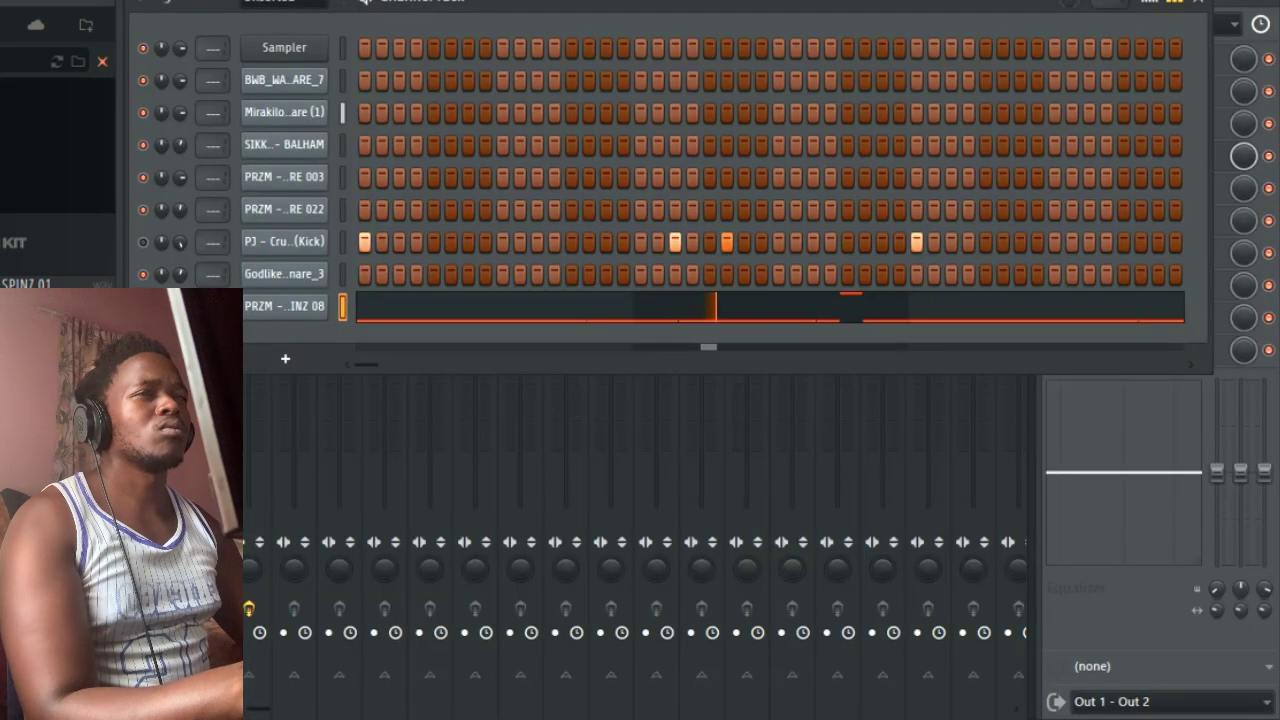
Examine the SPINZ 08 sample in Edison, adding a marker in its silent tail, and check the channel's root note
{"action": "left_click", "coordinate": [279, 309]}
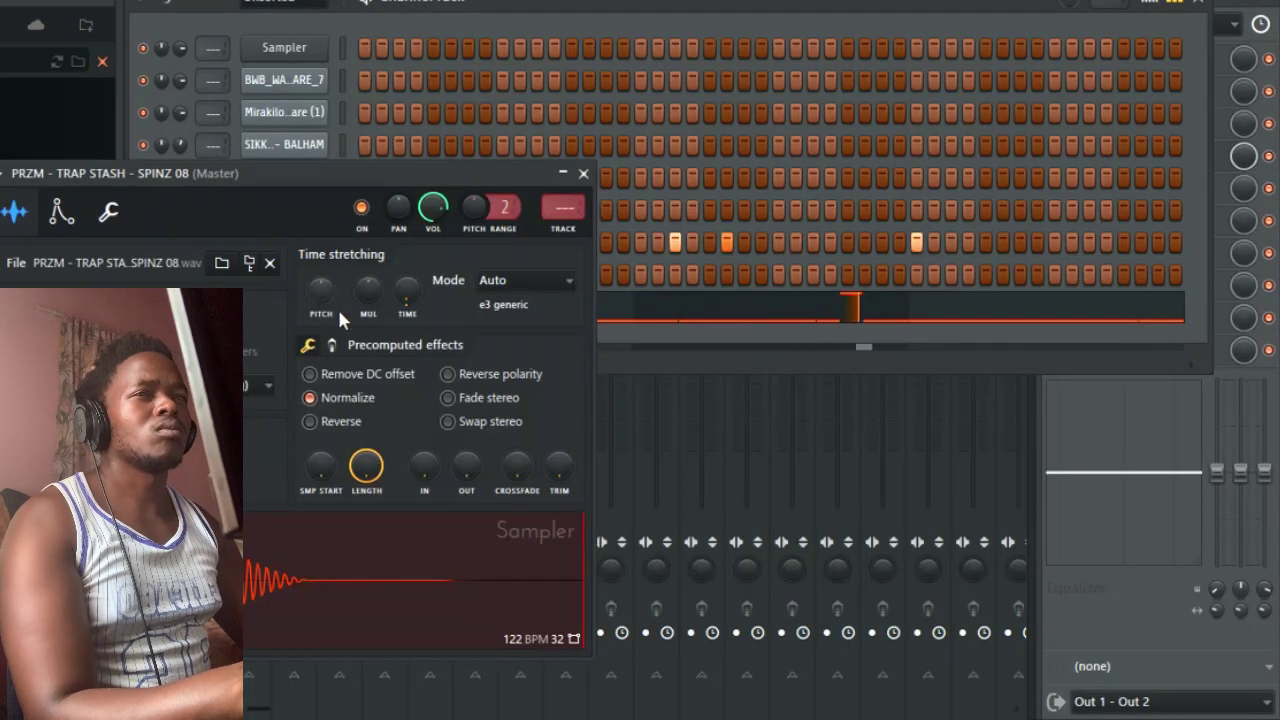
{"action": "right_click", "coordinate": [289, 573]}
{"action": "left_click", "coordinate": [359, 473]}
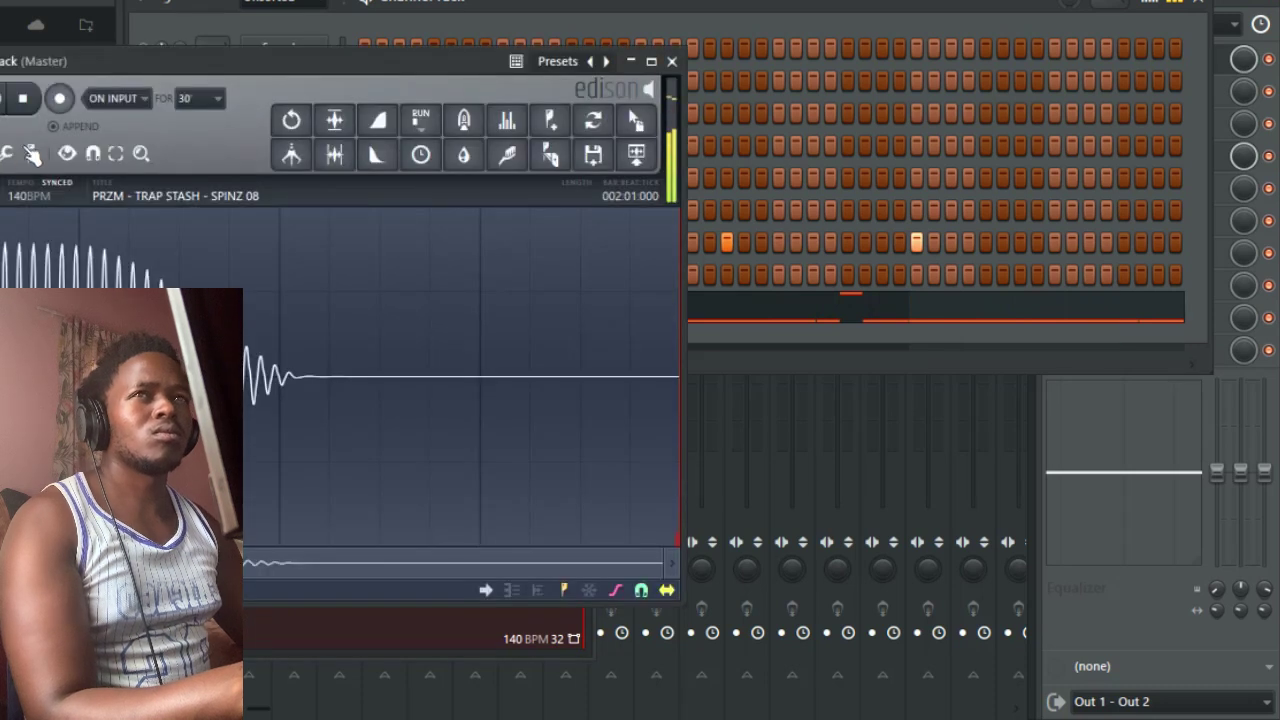
{"action": "left_click", "coordinate": [31, 153]}
{"action": "left_click", "coordinate": [375, 376]}
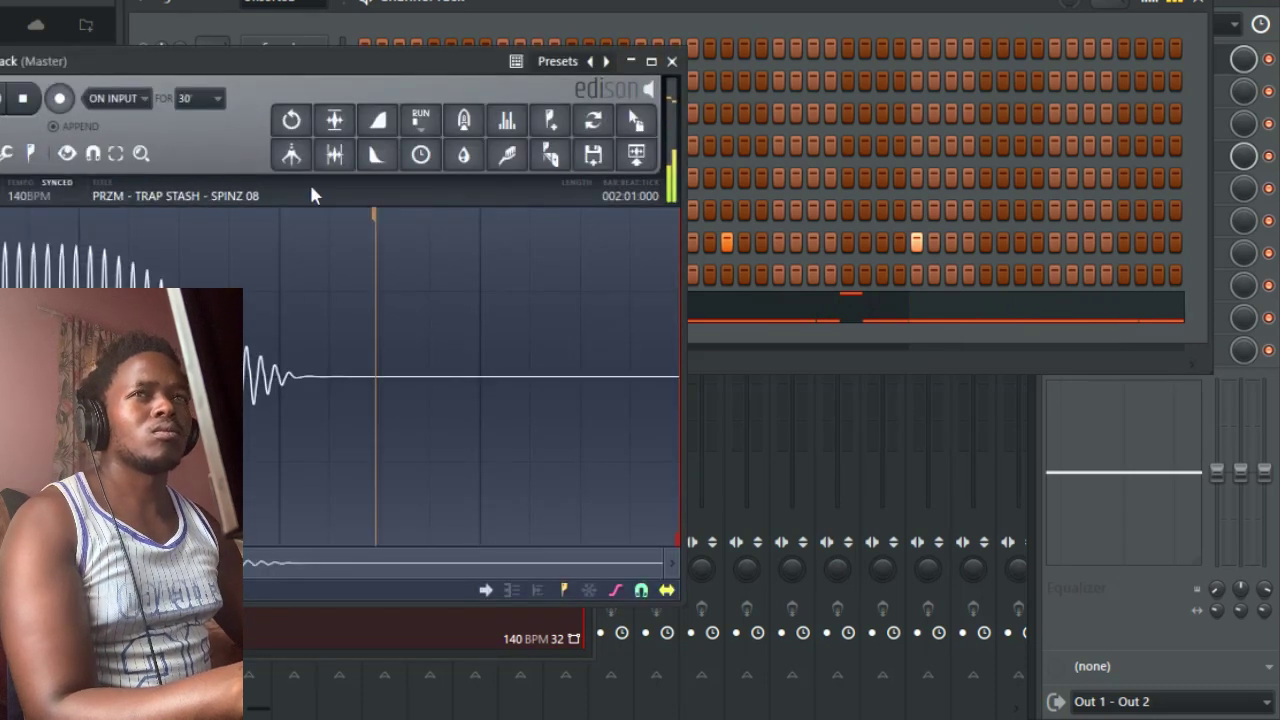
{"action": "left_click", "coordinate": [672, 62]}
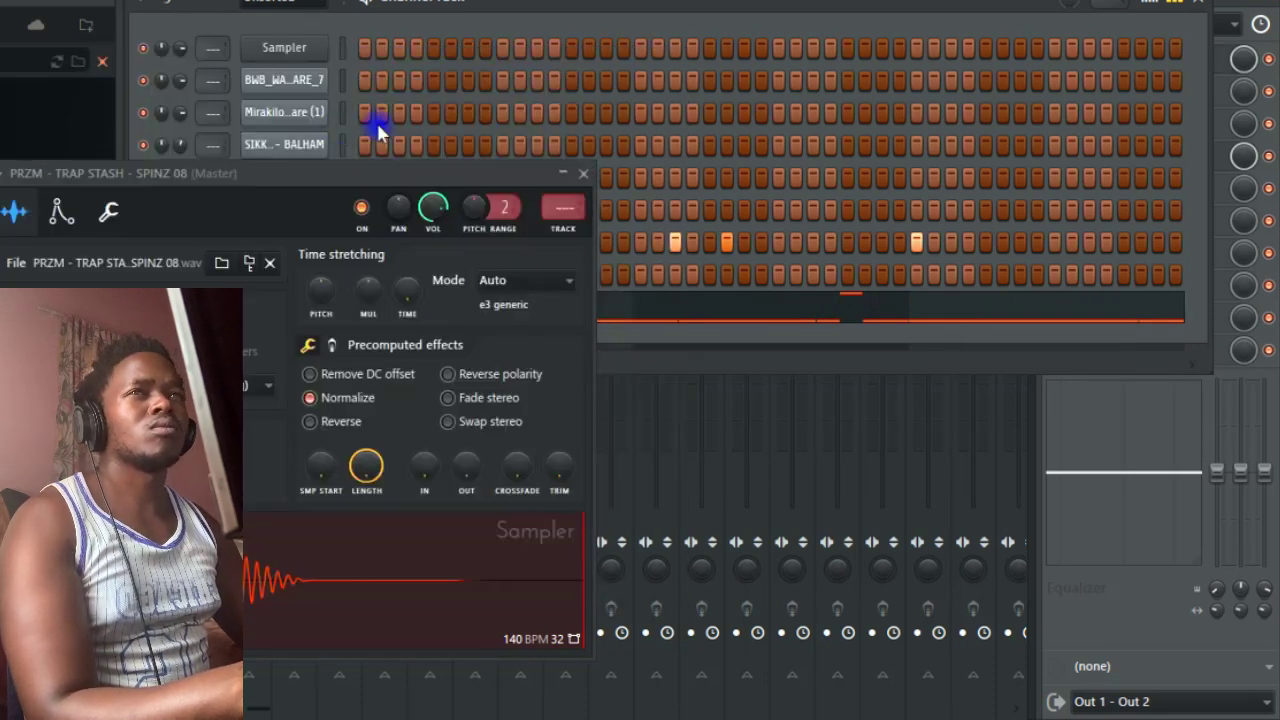
{"action": "left_click", "coordinate": [108, 215]}
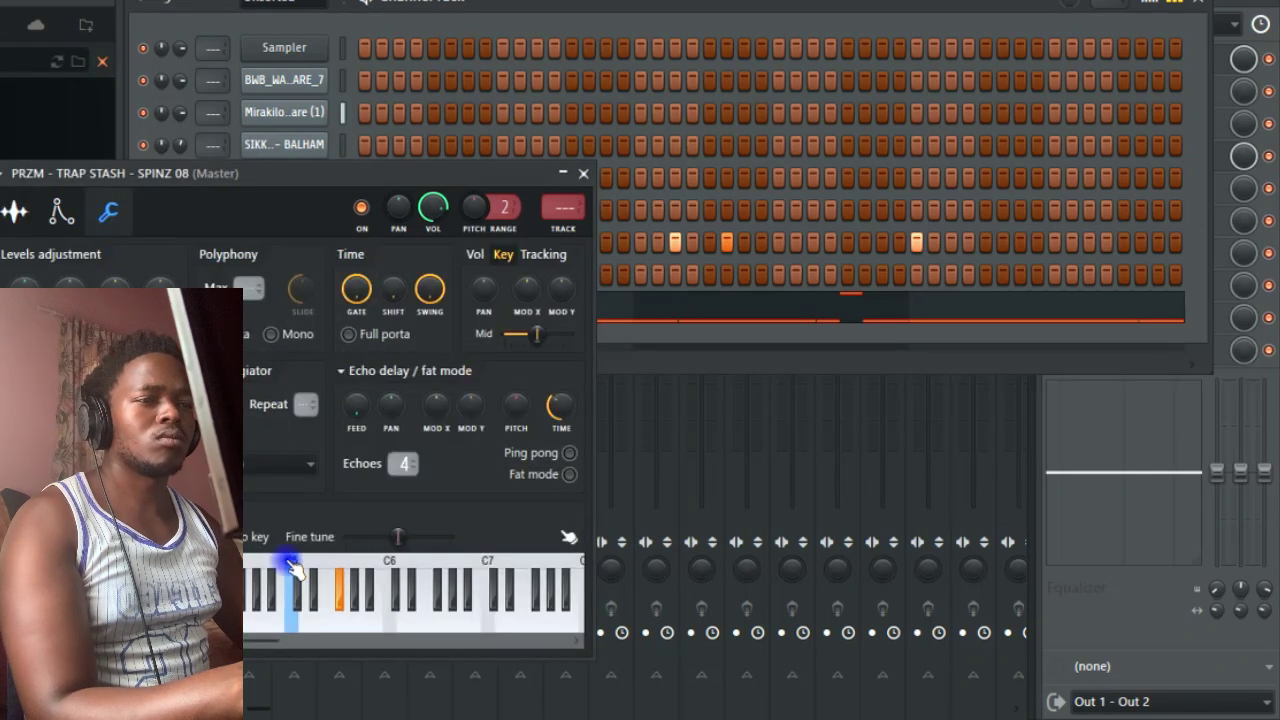
{"action": "left_click", "coordinate": [583, 173]}
Try SPINZ 10 as the bassline sample and check its root note and time-stretching settings
{"action": "scroll", "coordinate": [58, 190], "scroll_direction": "down", "scroll_amount": 3}
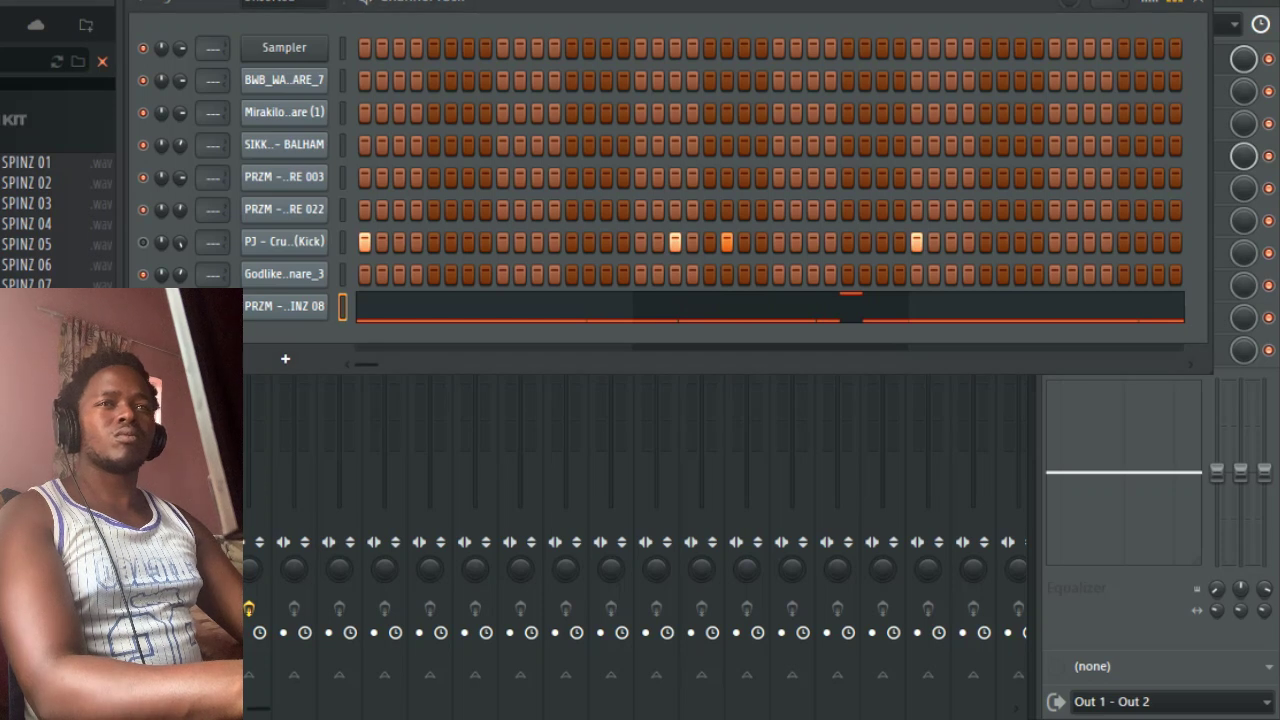
{"action": "right_click", "coordinate": [14, 235]}
{"action": "left_click", "coordinate": [48, 246]}
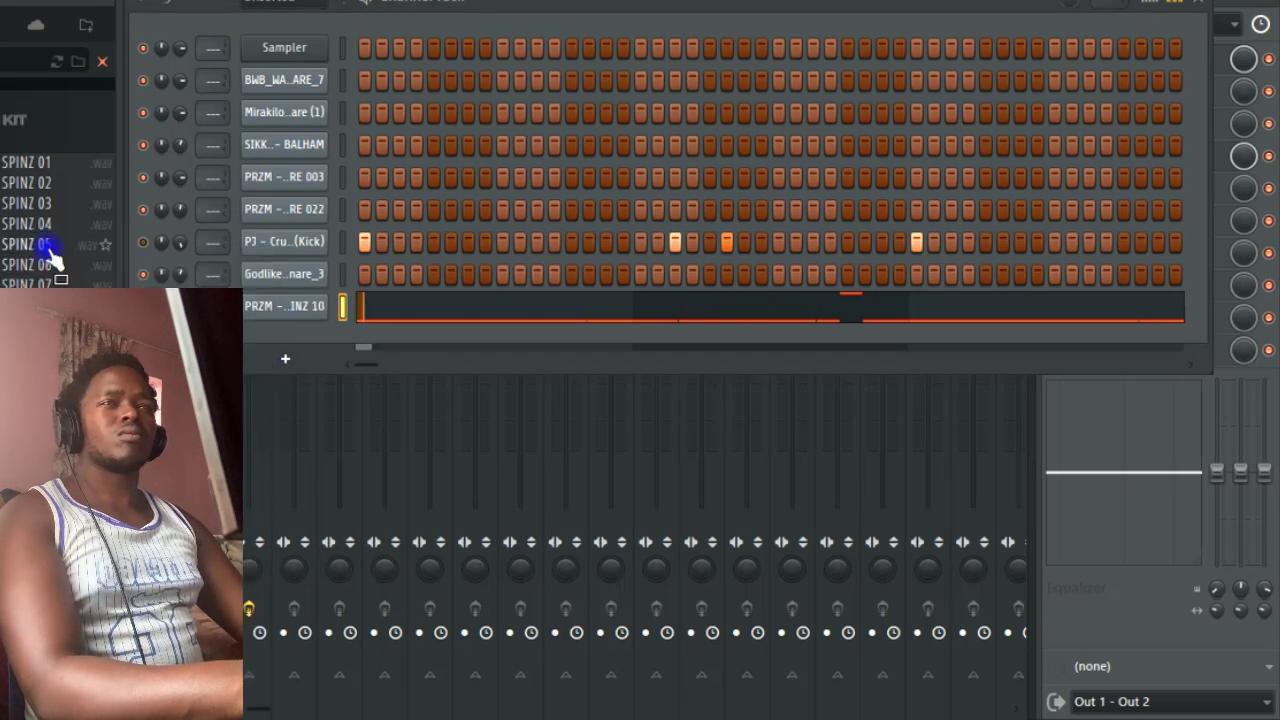
{"action": "left_click", "coordinate": [296, 306]}
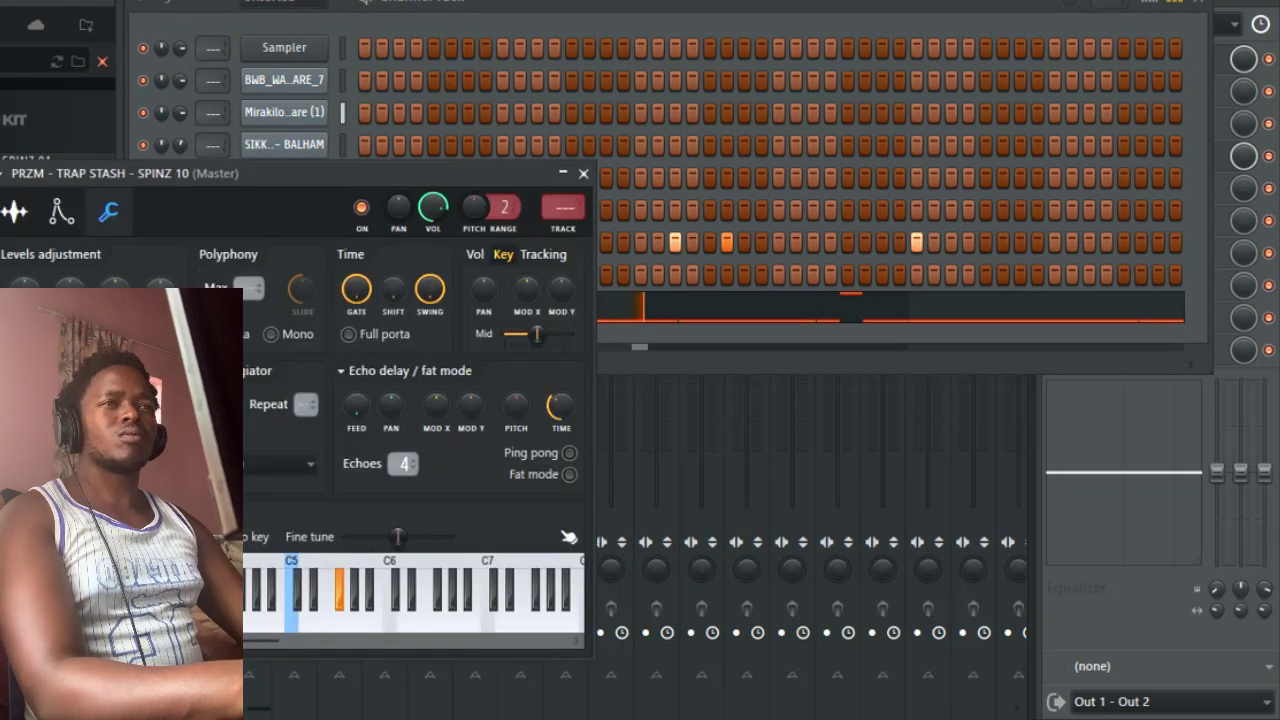
{"action": "left_click", "coordinate": [24, 214]}
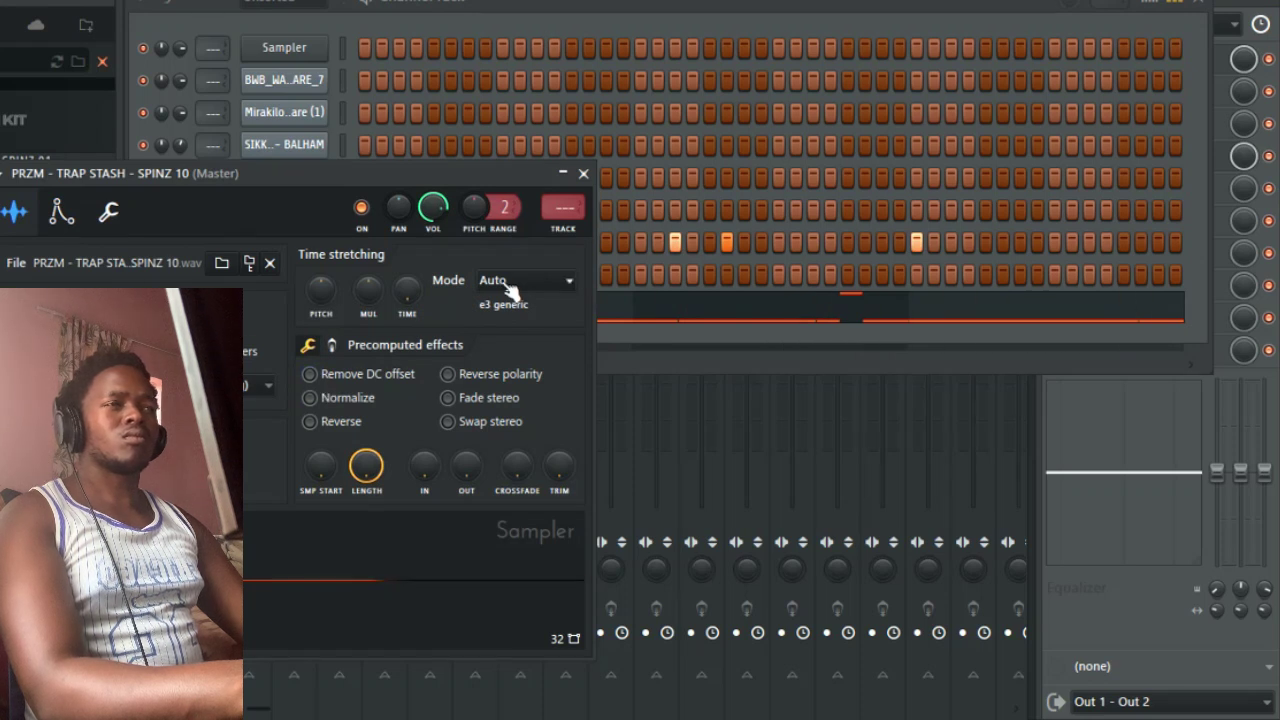
{"action": "left_click", "coordinate": [582, 175]}
Replace the bassline channel's sample with SPINZ 09
{"action": "right_click", "coordinate": [5, 346]}
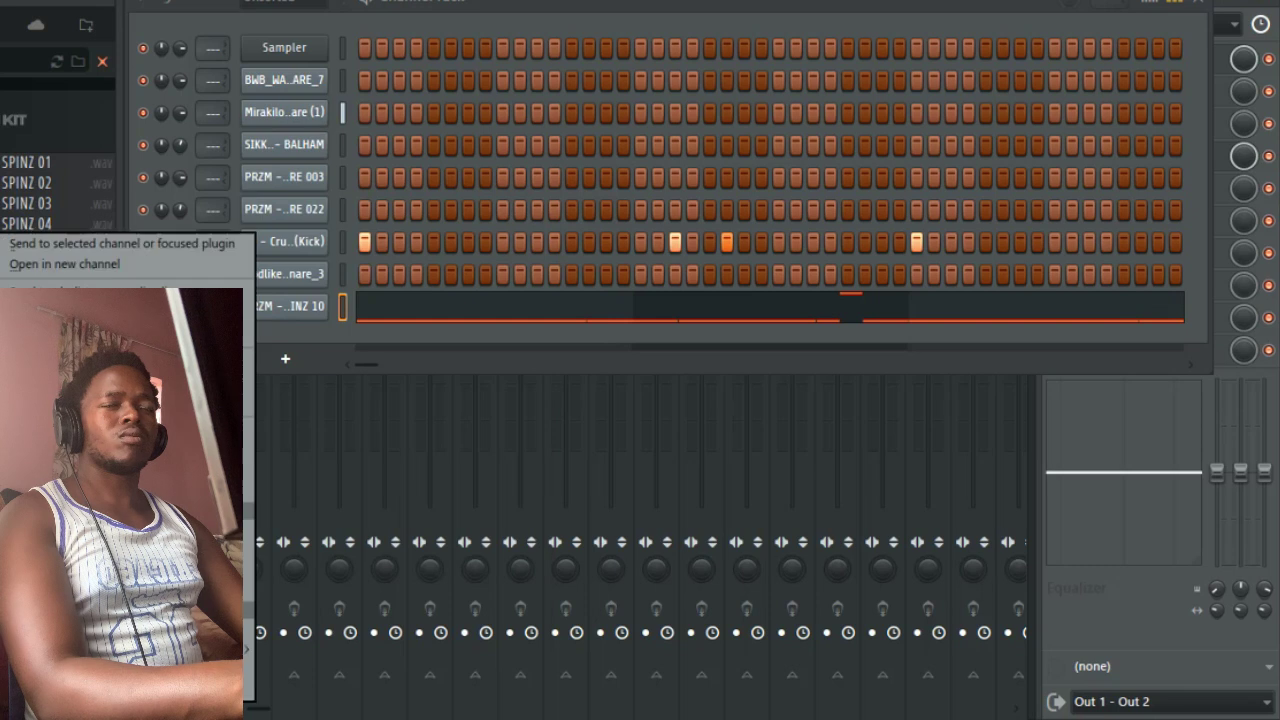
{"action": "left_click", "coordinate": [30, 246]}
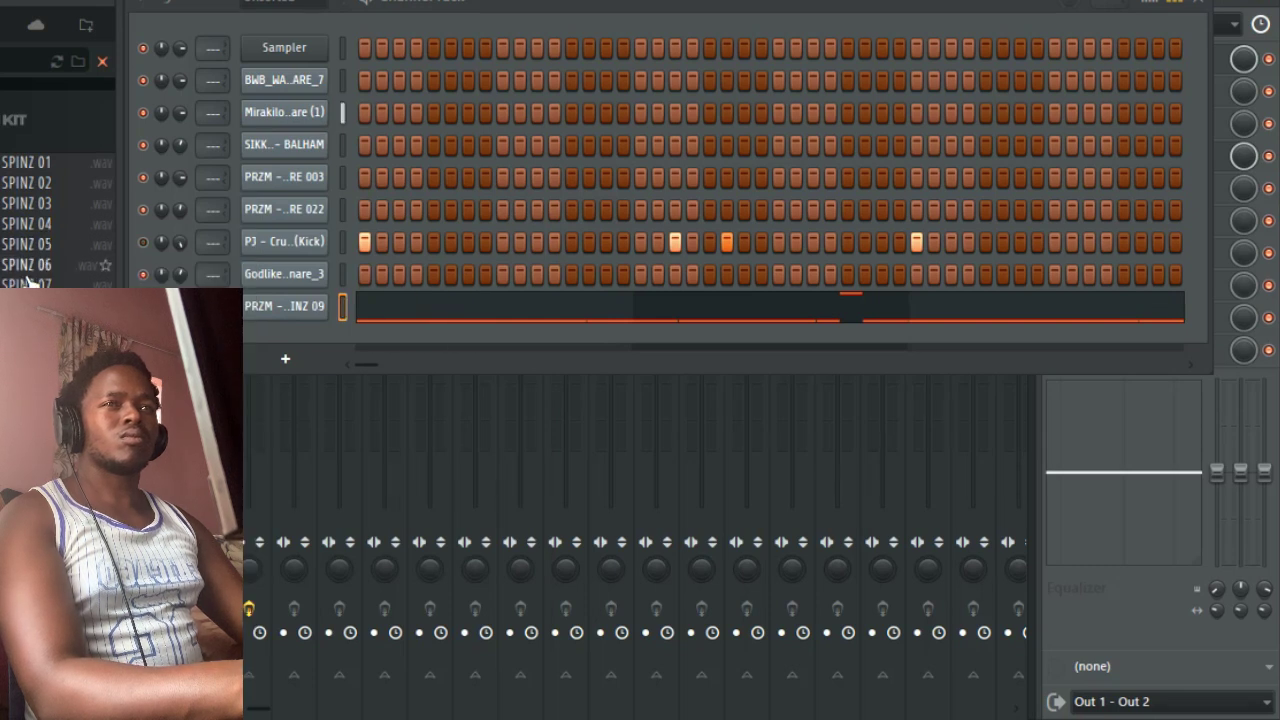
{"action": "right_click", "coordinate": [25, 283]}
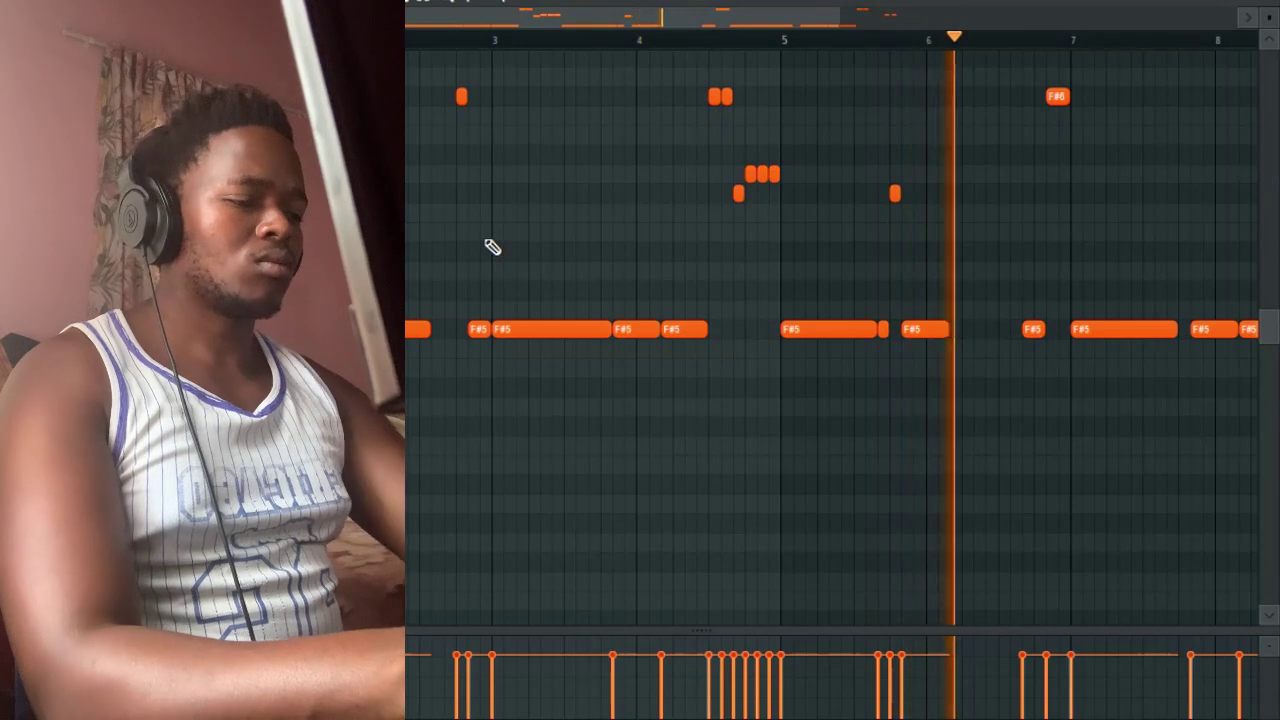
Restrict the channel's notes to the C5–D5 range with the limiter/transposer and apply it
{"action": "key", "text": "alt+l"}
{"action": "right_click", "coordinate": [653, 342]}
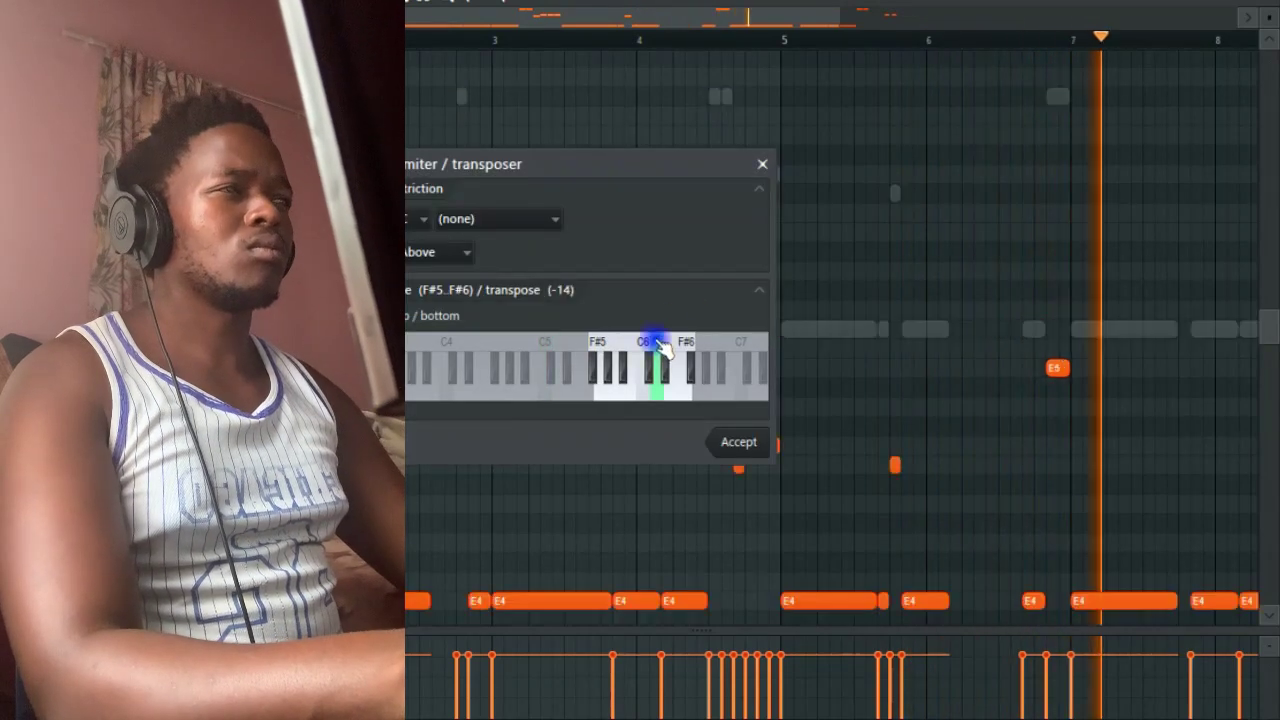
{"action": "right_click", "coordinate": [544, 344]}
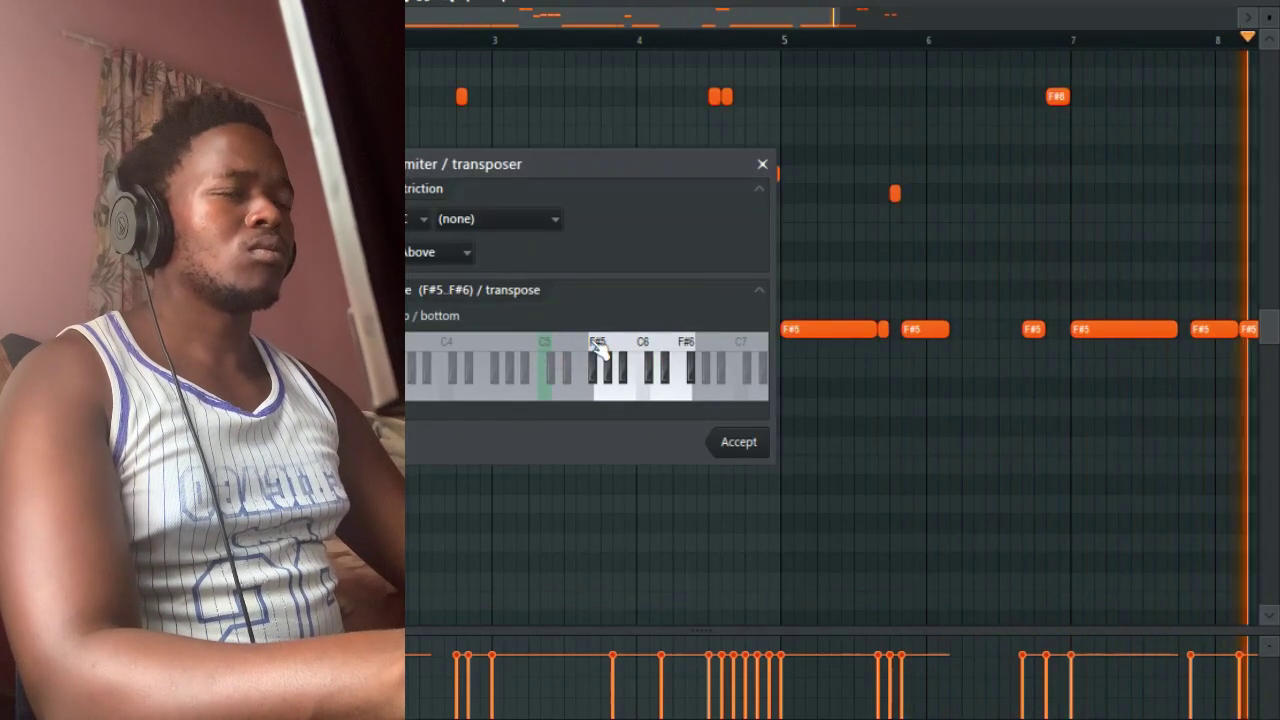
{"action": "left_click", "coordinate": [645, 348]}
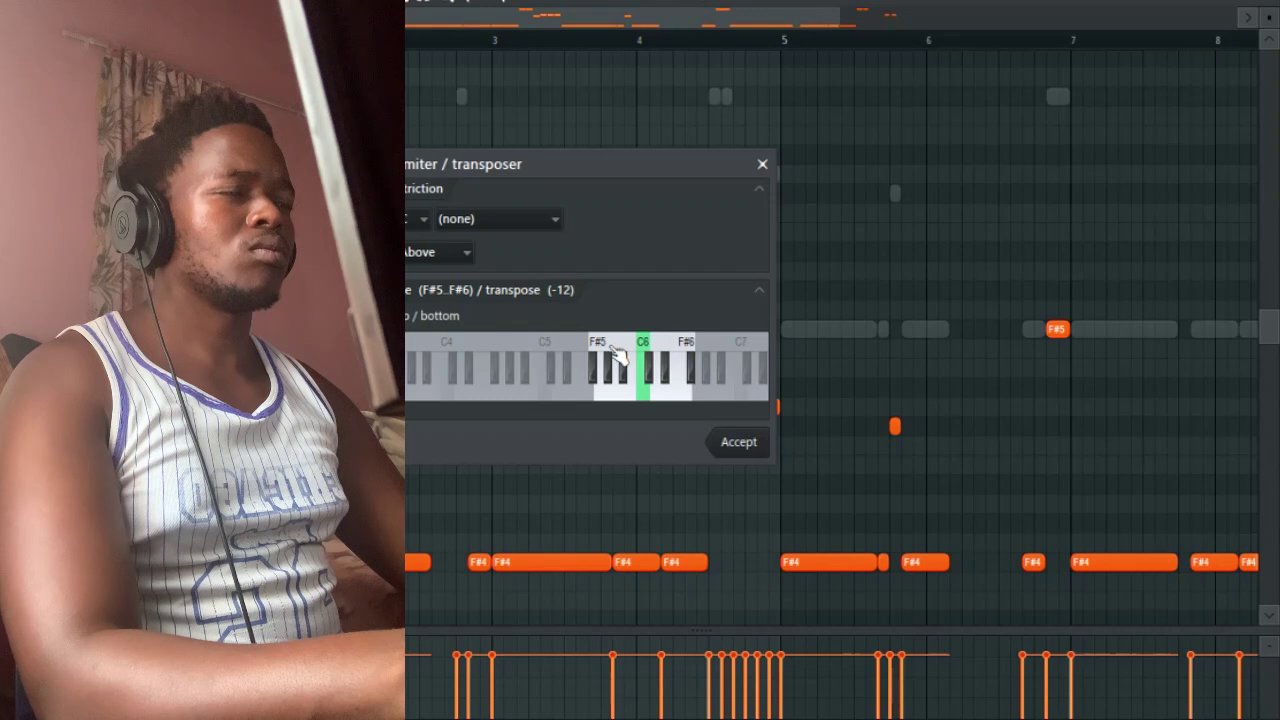
{"action": "left_click", "coordinate": [548, 346]}
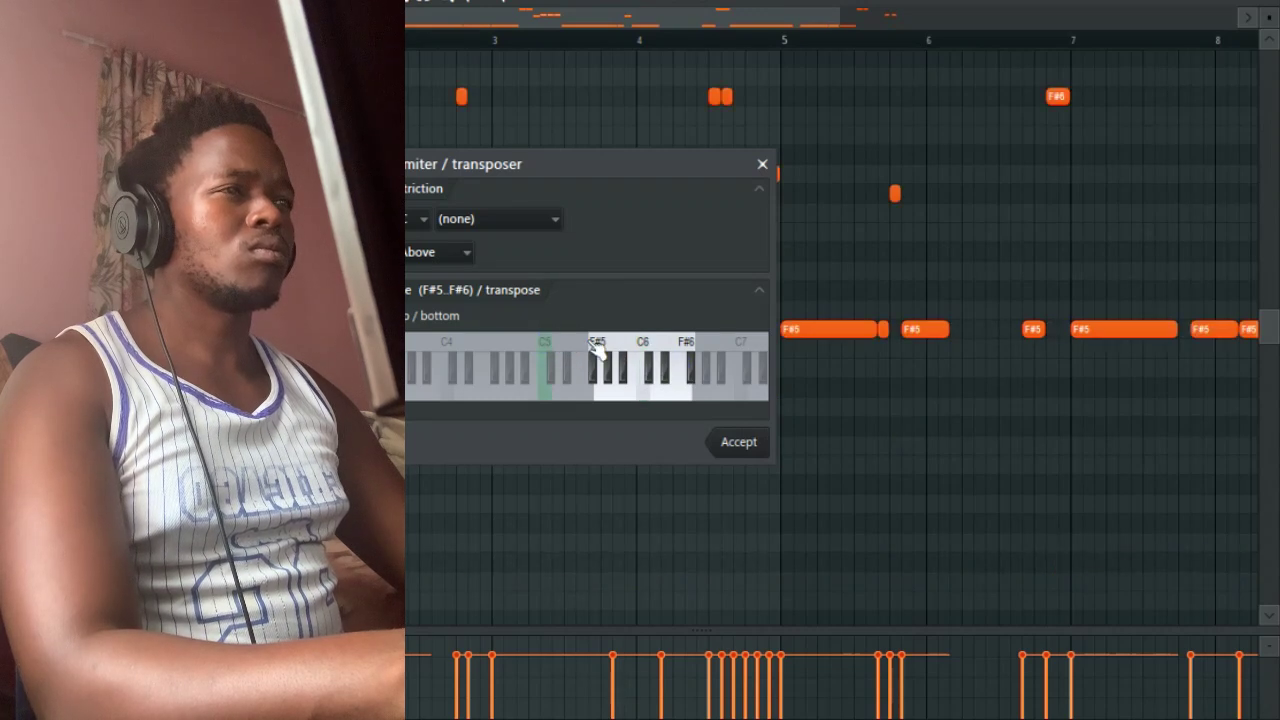
{"action": "left_click_drag", "start_coordinate": [690, 342], "coordinate": [569, 358]}
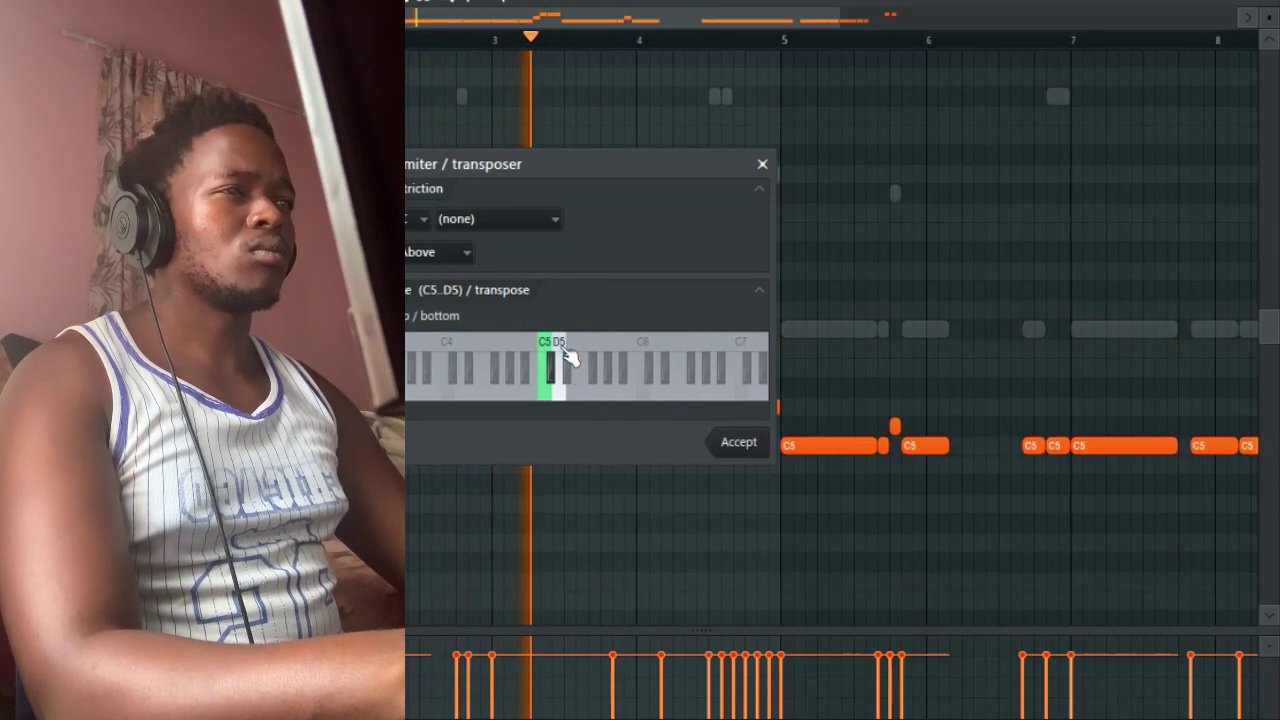
{"action": "left_click", "coordinate": [738, 442]}
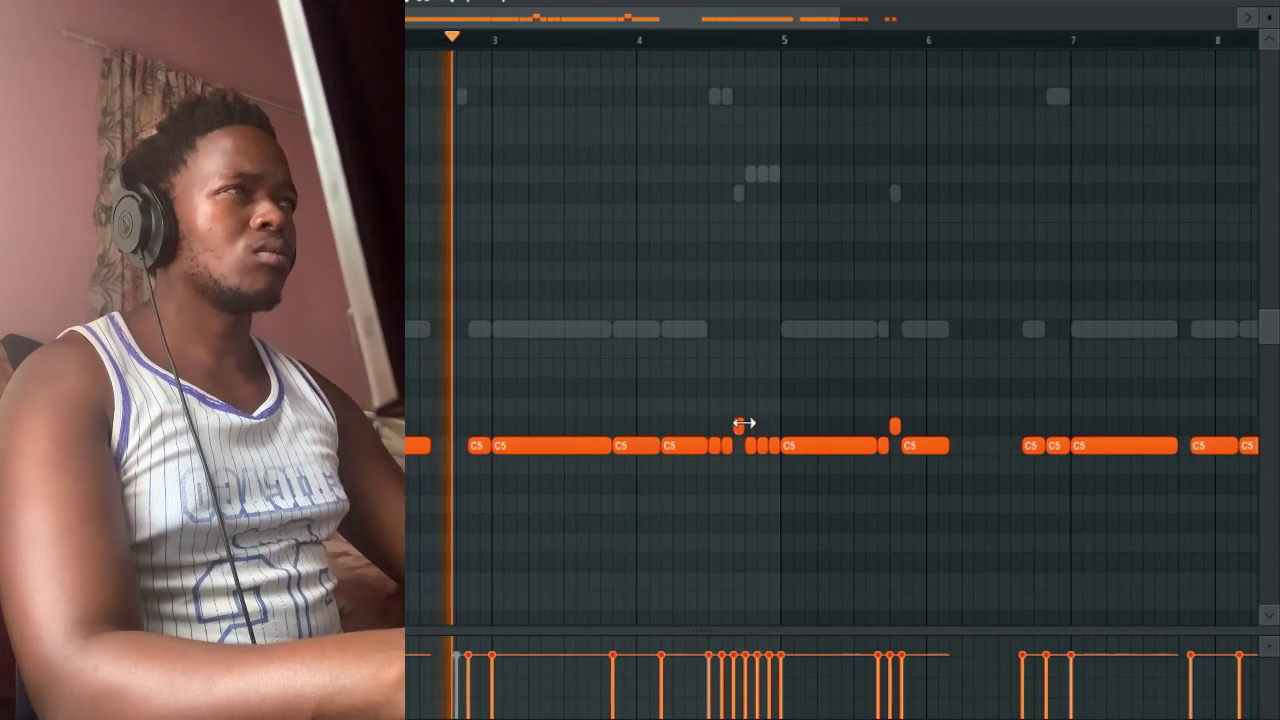
Delete the six short notes in the second half of bar 4
{"action": "right_click", "coordinate": [738, 426]}
{"action": "right_click", "coordinate": [727, 446]}
{"action": "right_click", "coordinate": [715, 446]}
{"action": "right_click", "coordinate": [750, 446]}
{"action": "right_click", "coordinate": [762, 446]}
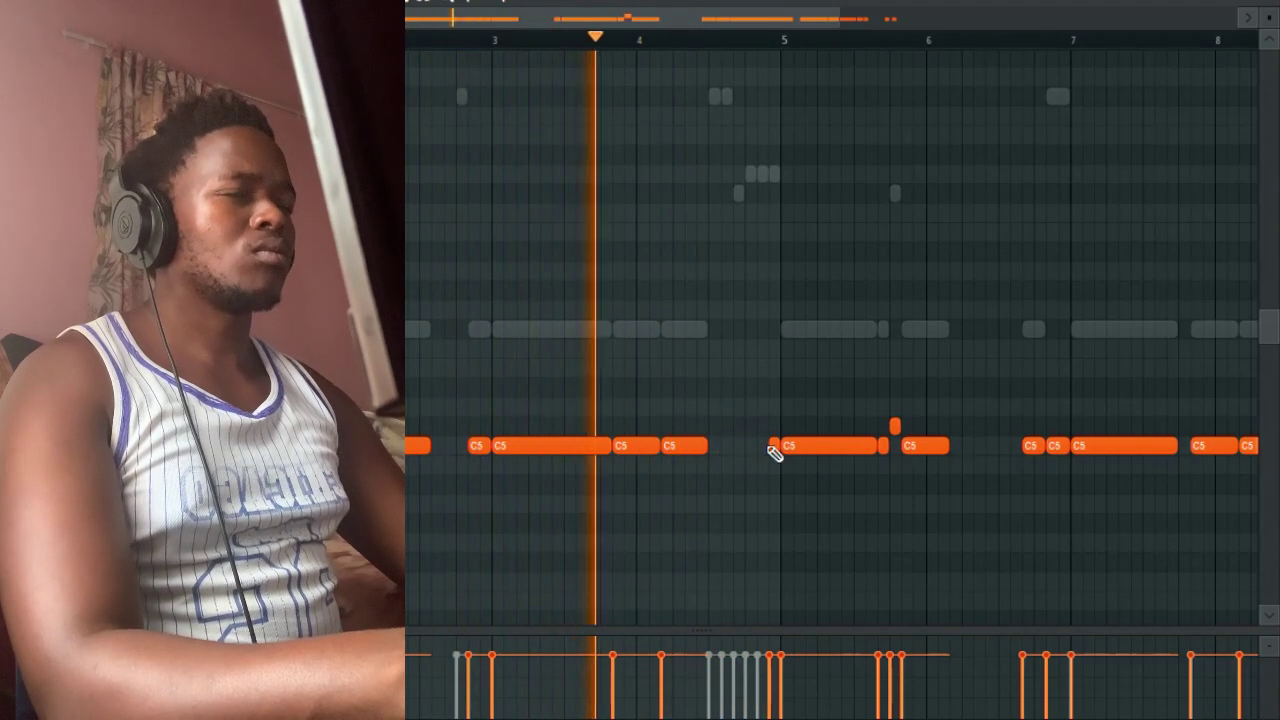
{"action": "right_click", "coordinate": [774, 446]}
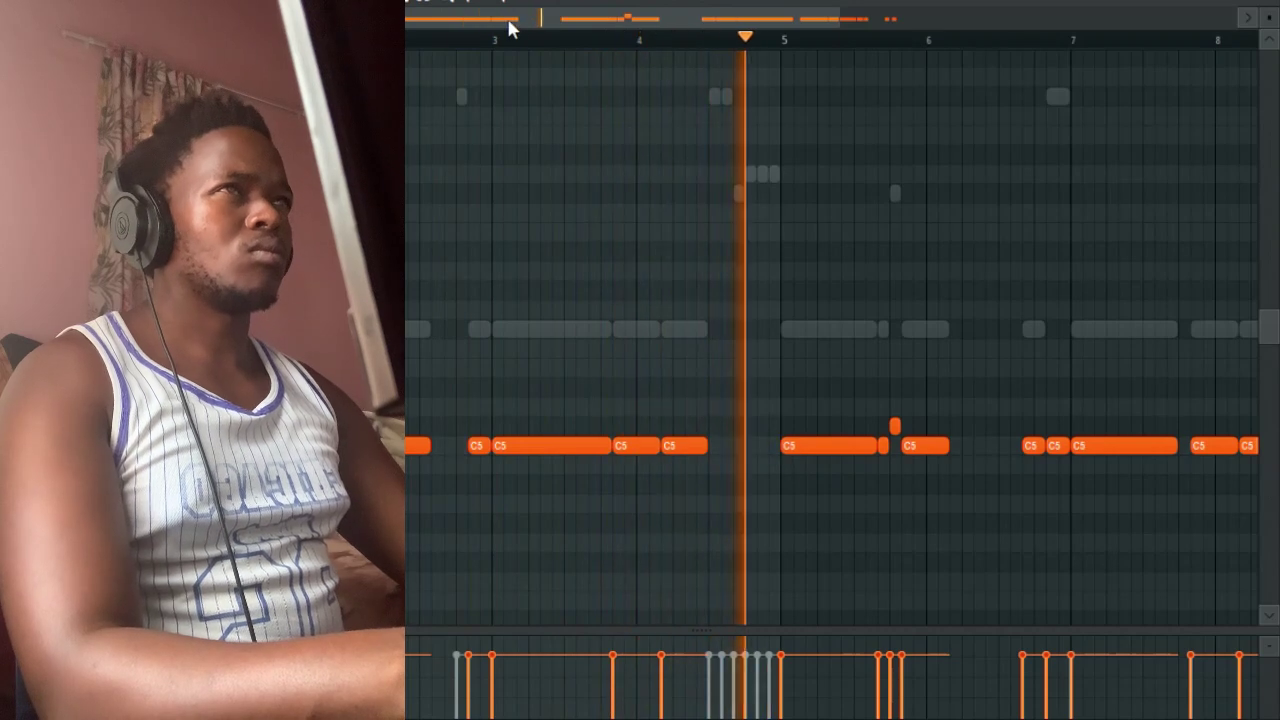
Delete the short raised note just before bar 6 and check the remaining notes through bar 8
{"action": "left_click_drag", "start_coordinate": [509, 26], "coordinate": [706, 220]}
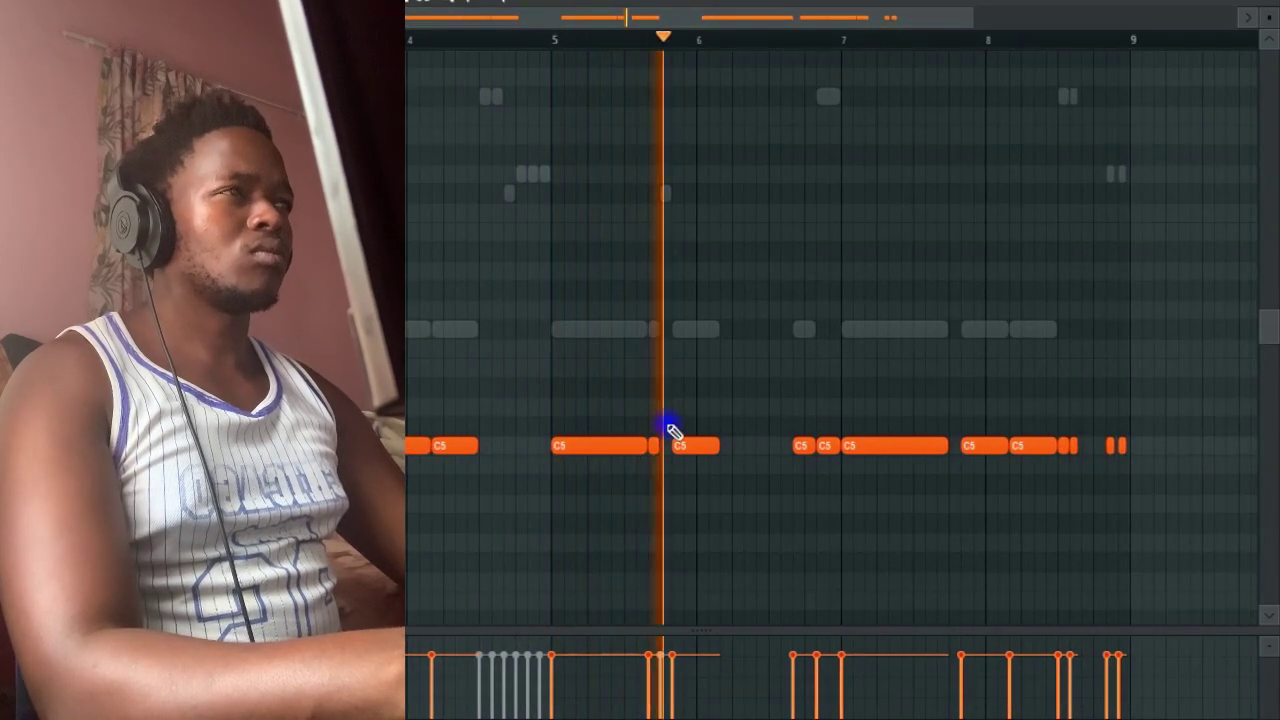
{"action": "right_click", "coordinate": [818, 444]}
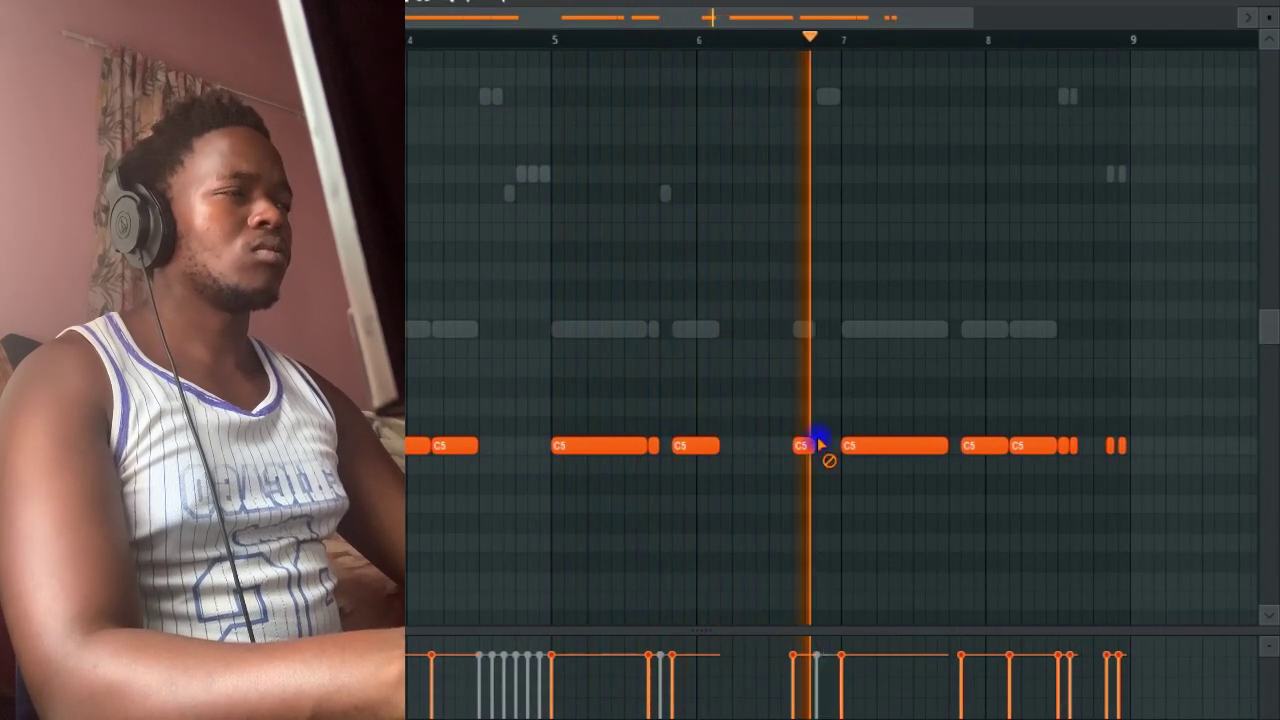
{"action": "left_click_drag", "start_coordinate": [681, 22], "coordinate": [795, 24]}
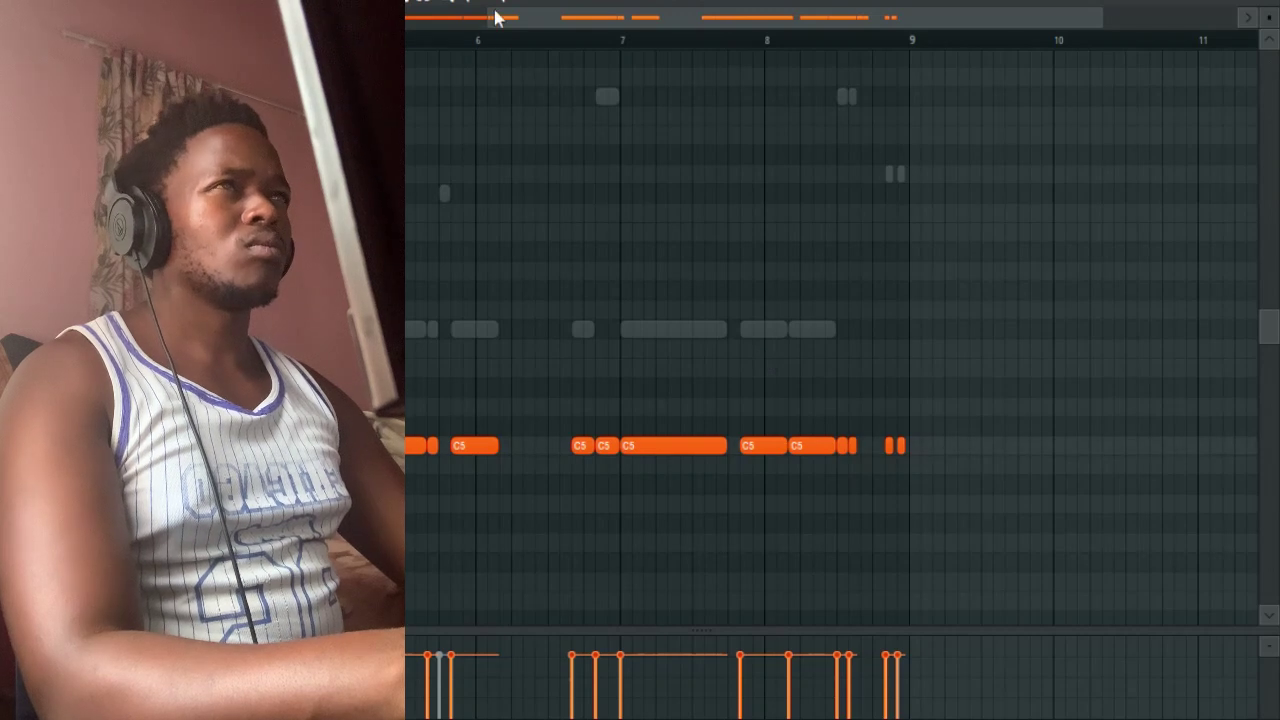
{"action": "left_click_drag", "start_coordinate": [490, 19], "coordinate": [225, 19]}
Close the sampler channel settings and open the empty piano roll of the last channel in the rack
{"action": "key", "text": "F7"}
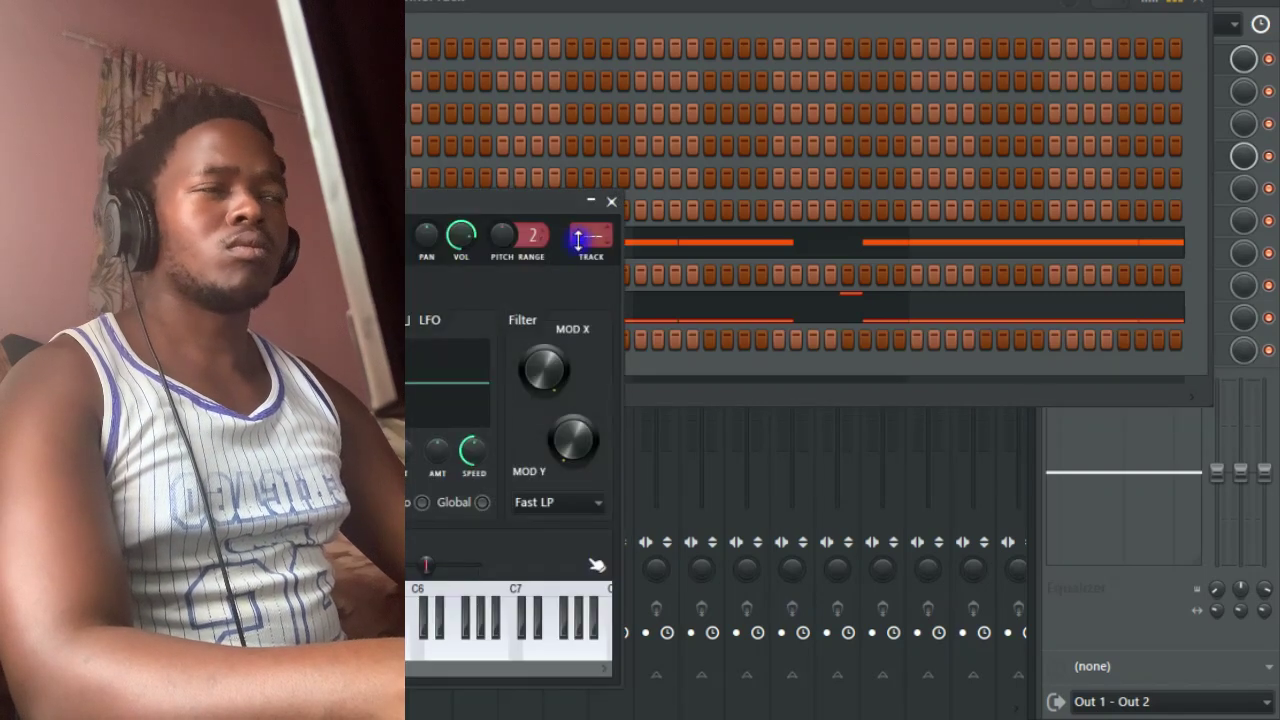
{"action": "left_click", "coordinate": [611, 204]}
{"action": "right_click", "coordinate": [414, 334]}
{"action": "left_click", "coordinate": [440, 340]}
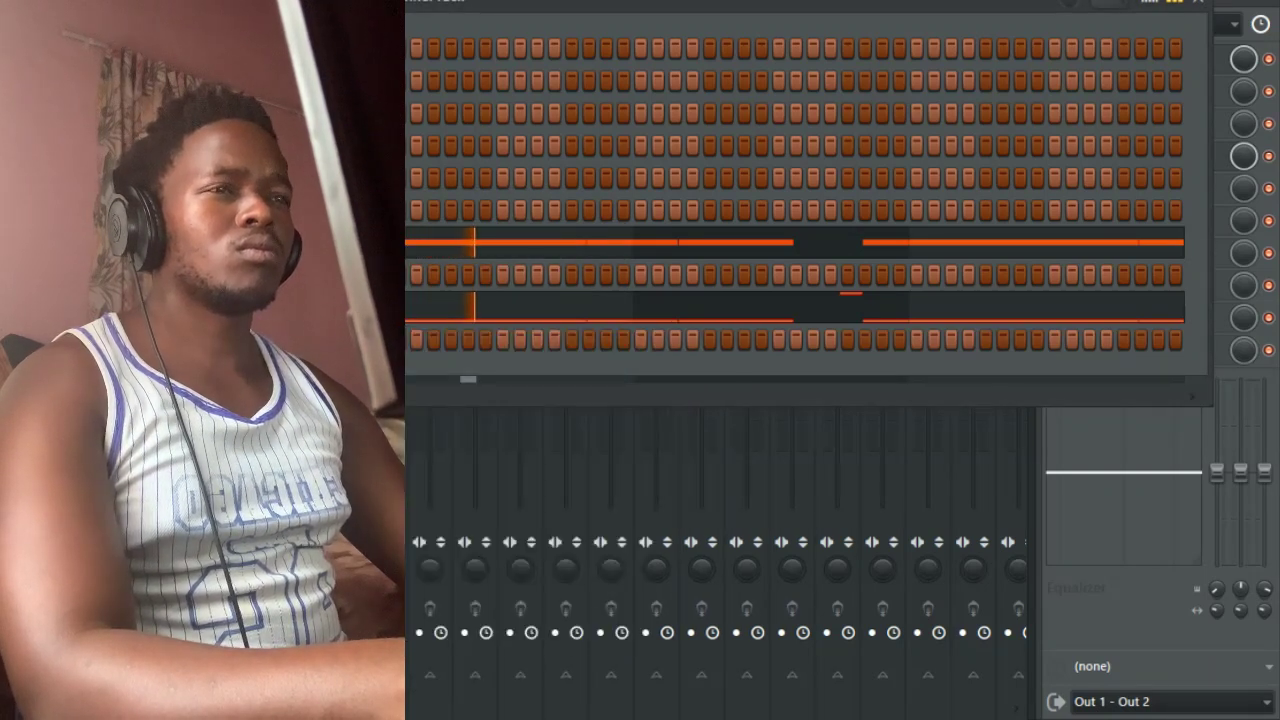
{"action": "scroll", "coordinate": [458, 186], "scroll_direction": "down", "scroll_amount": 3}
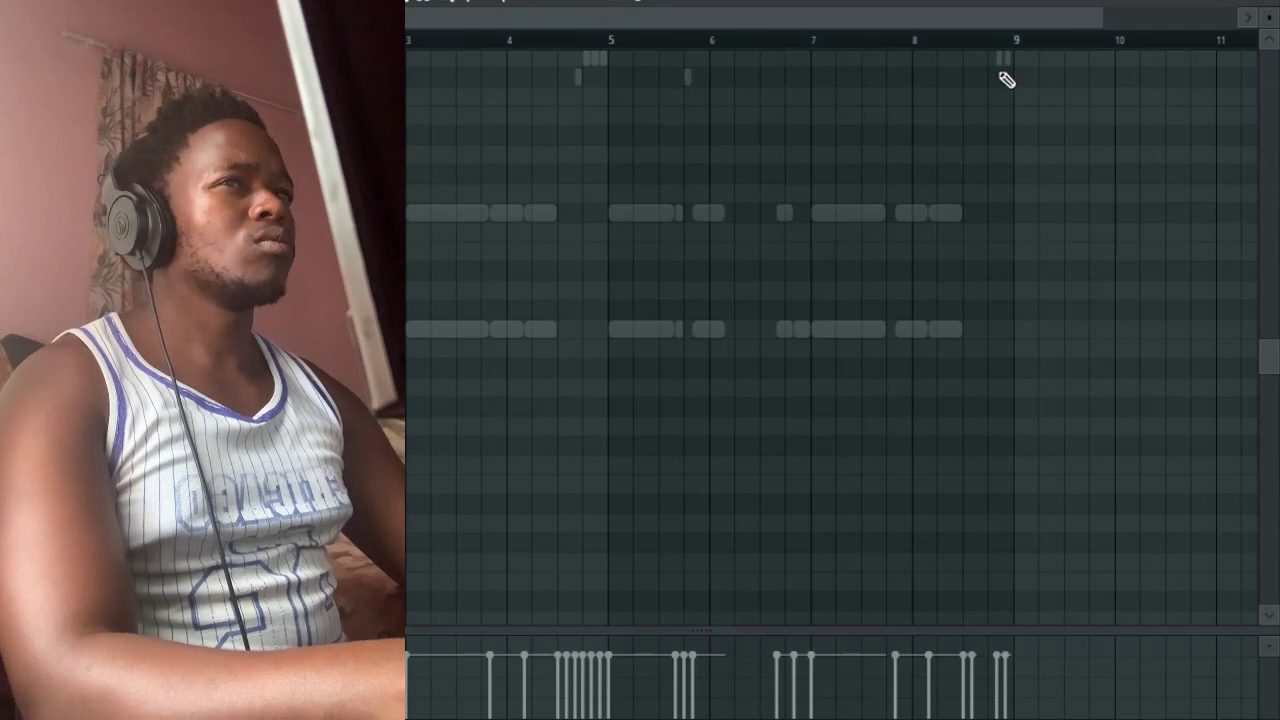
Place a short F#4 note in the second half of bar 1 and raise its velocity to maximum
{"action": "left_click_drag", "start_coordinate": [1105, 15], "coordinate": [498, 106]}
{"action": "key", "text": "space"}
{"action": "left_click_drag", "start_coordinate": [460, 116], "coordinate": [385, 213]}
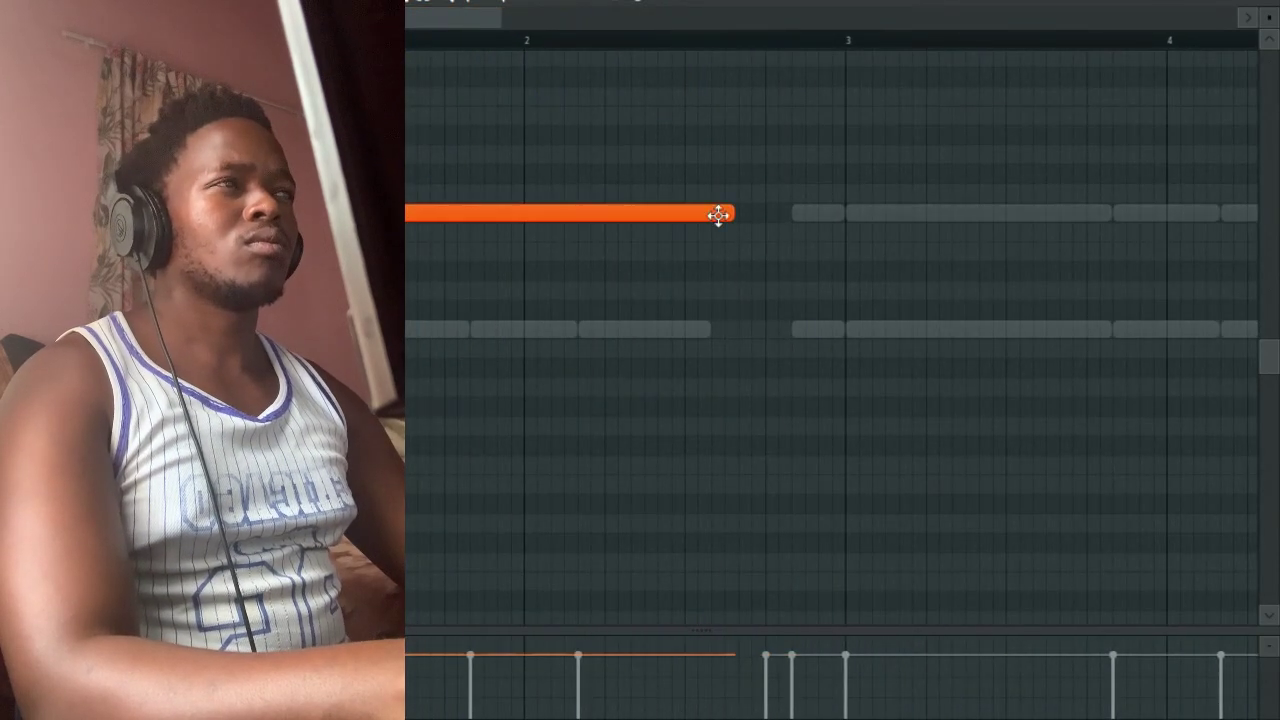
{"action": "left_click_drag", "start_coordinate": [483, 232], "coordinate": [379, 219]}
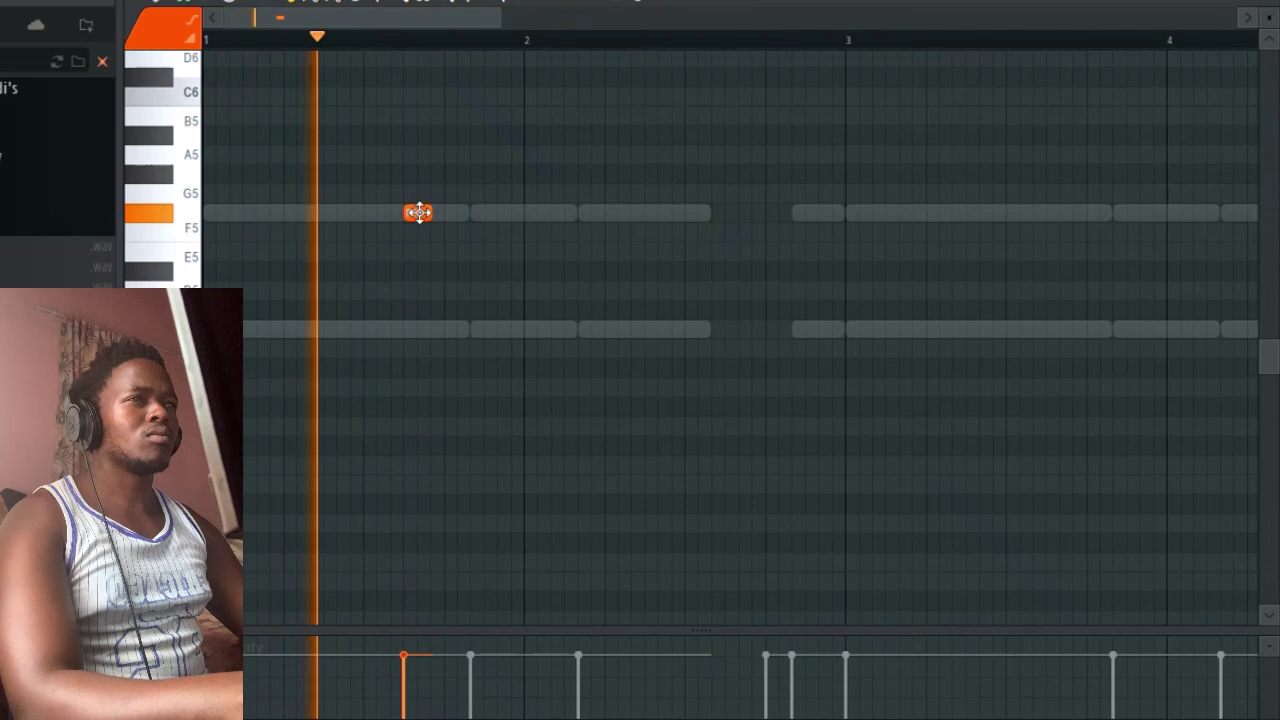
{"action": "key", "text": "ctrl+Down"}
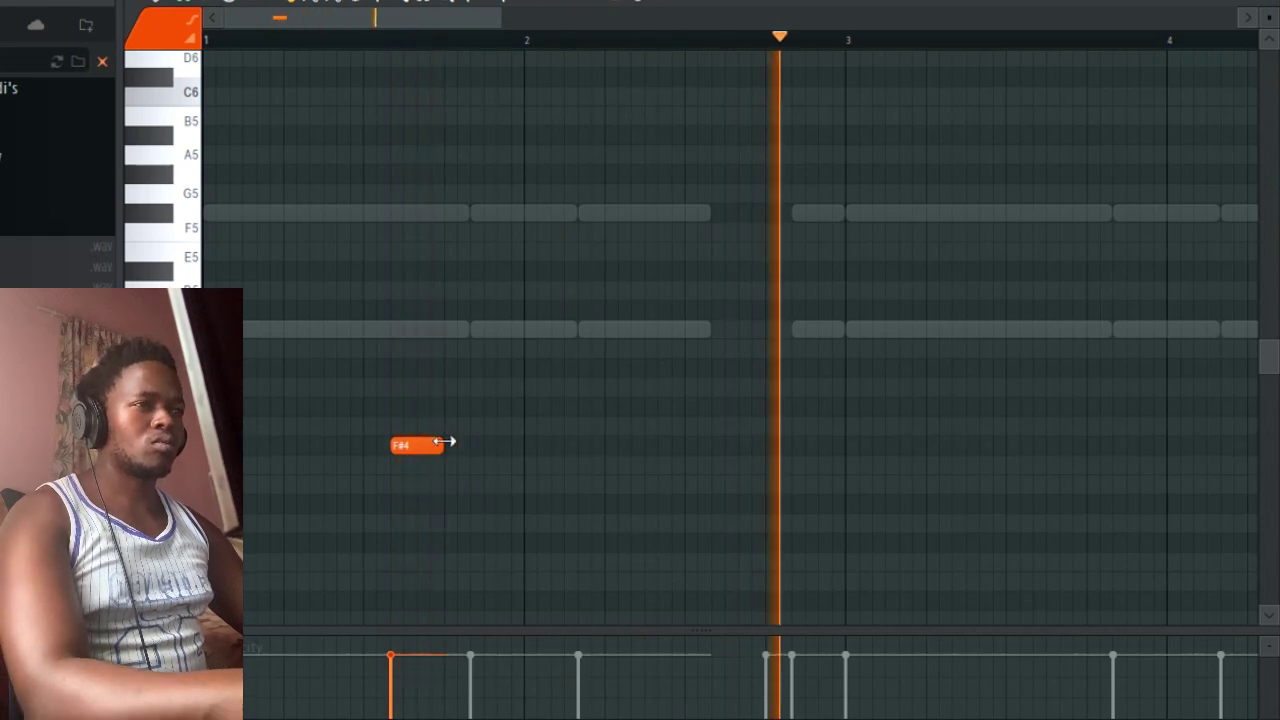
{"action": "key", "text": "space"}
{"action": "right_click", "coordinate": [402, 393]}
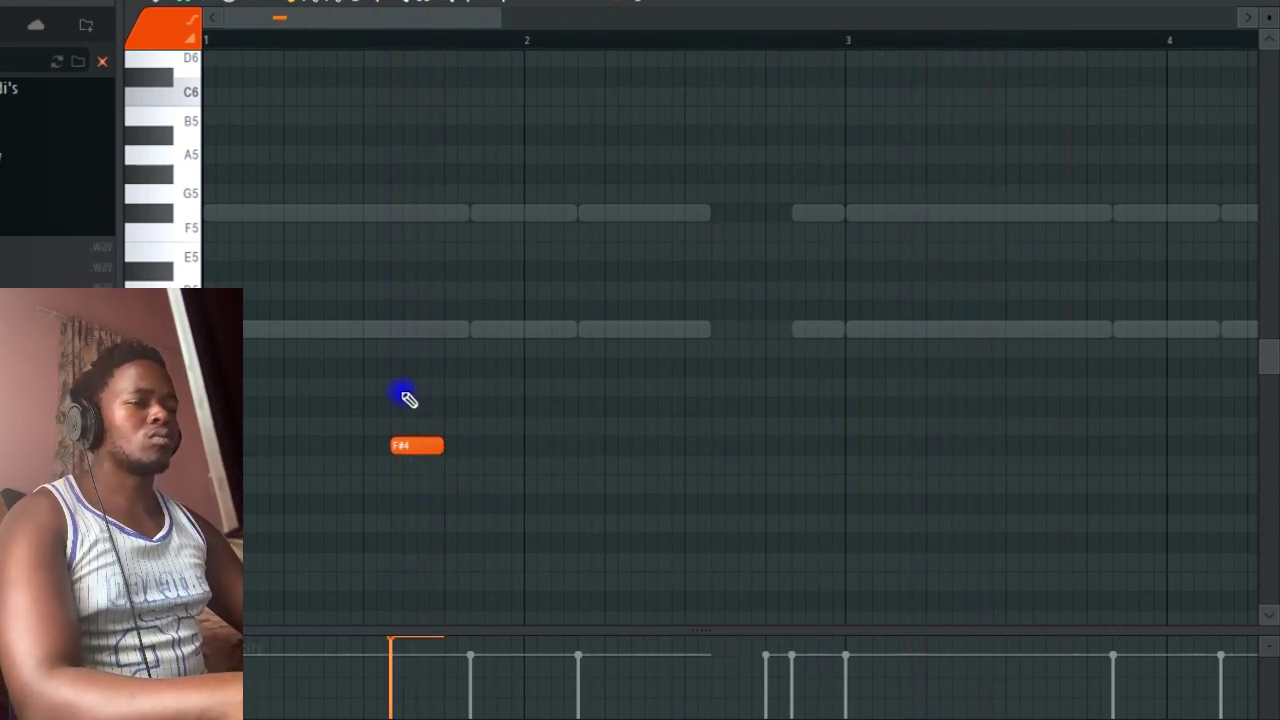
Add two short F#5 notes in the middle of bar 5 and play back from bar 5
{"action": "left_click_drag", "start_coordinate": [502, 17], "coordinate": [776, 40]}
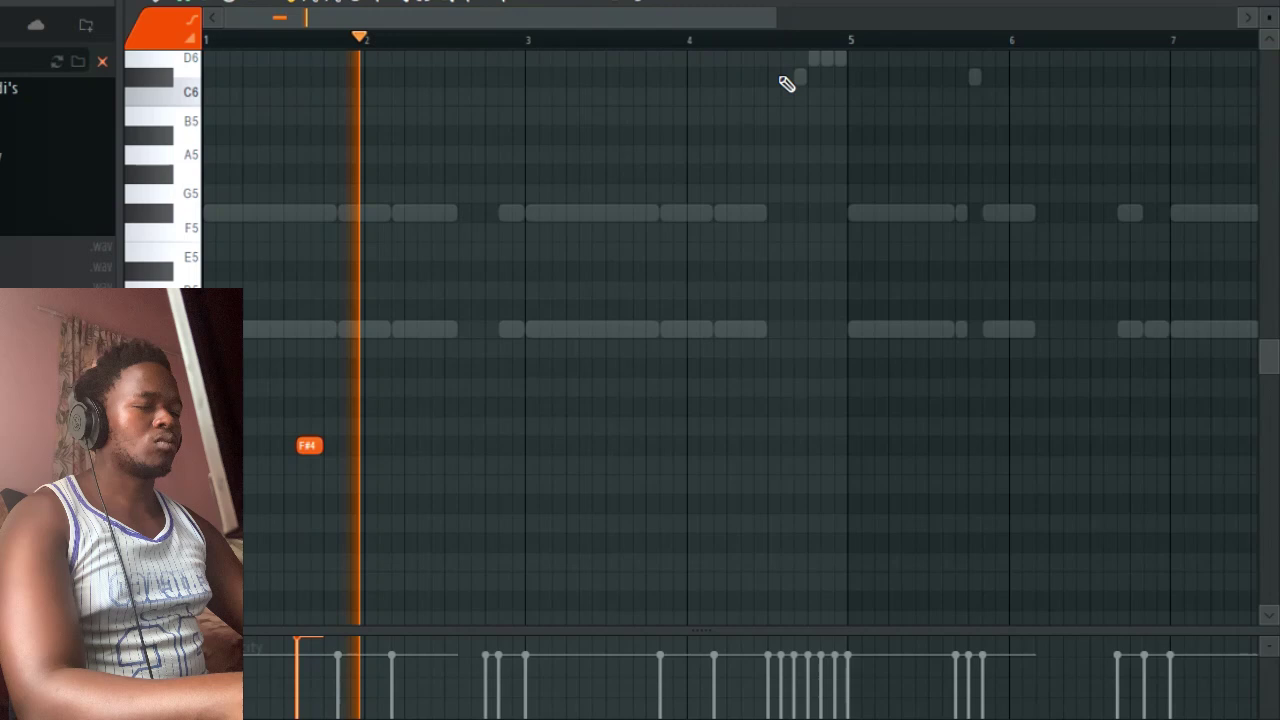
{"action": "scroll", "coordinate": [815, 175], "scroll_direction": "down", "scroll_amount": 2}
{"action": "scroll", "coordinate": [810, 190], "scroll_direction": "up", "scroll_amount": 2}
{"action": "scroll", "coordinate": [797, 220], "scroll_direction": "up", "scroll_amount": 3}
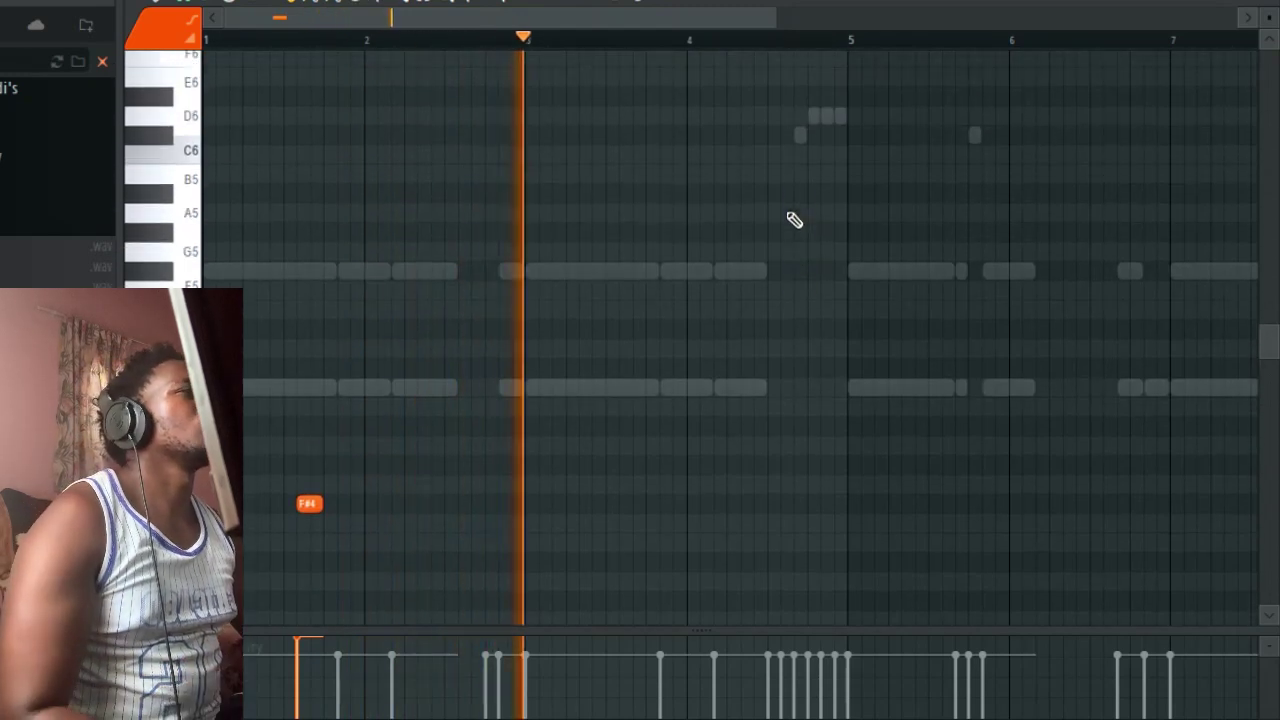
{"action": "scroll", "coordinate": [794, 231], "scroll_direction": "down", "scroll_amount": 2}
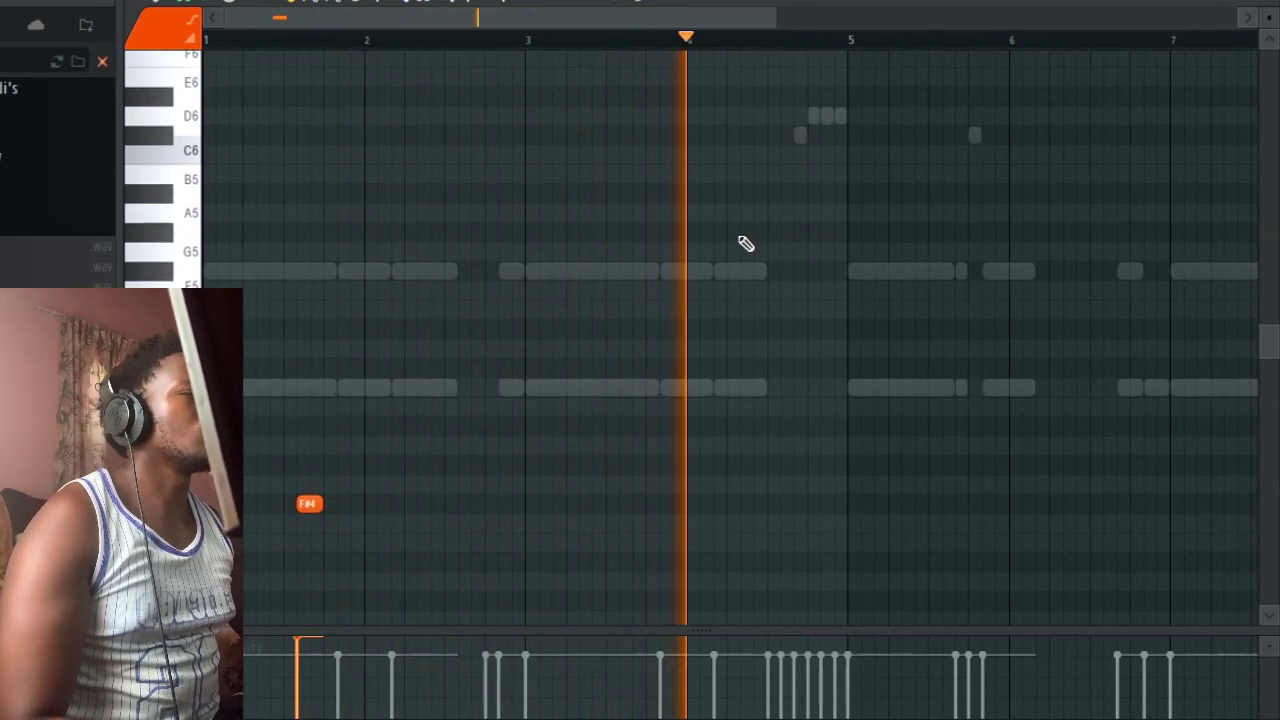
{"action": "left_click", "coordinate": [932, 289]}
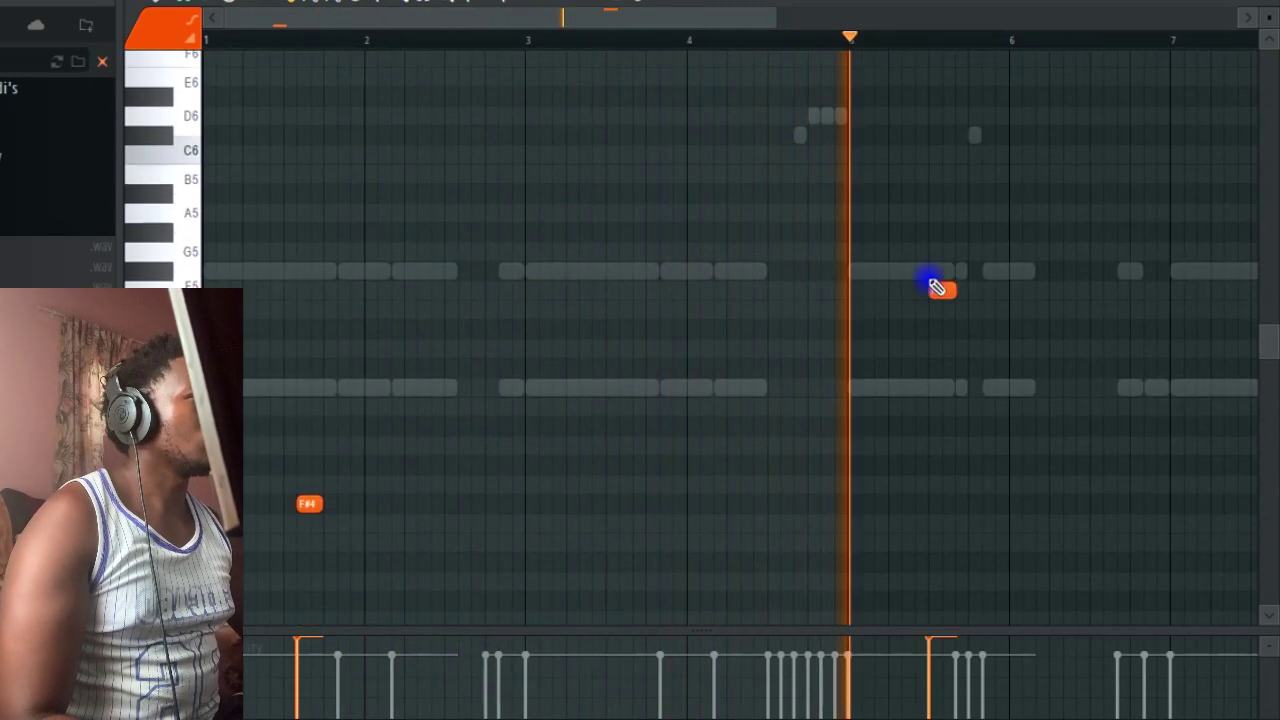
{"action": "left_click_drag", "start_coordinate": [933, 271], "coordinate": [943, 271]}
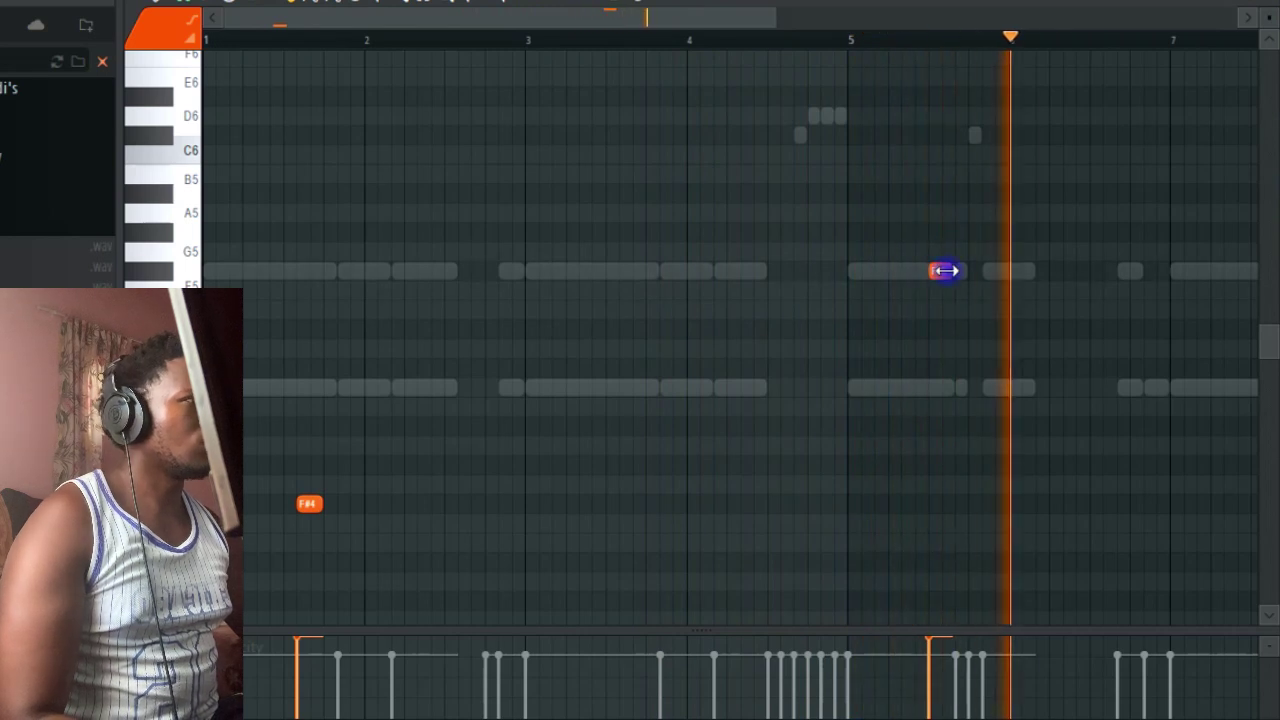
{"action": "left_click", "coordinate": [946, 290]}
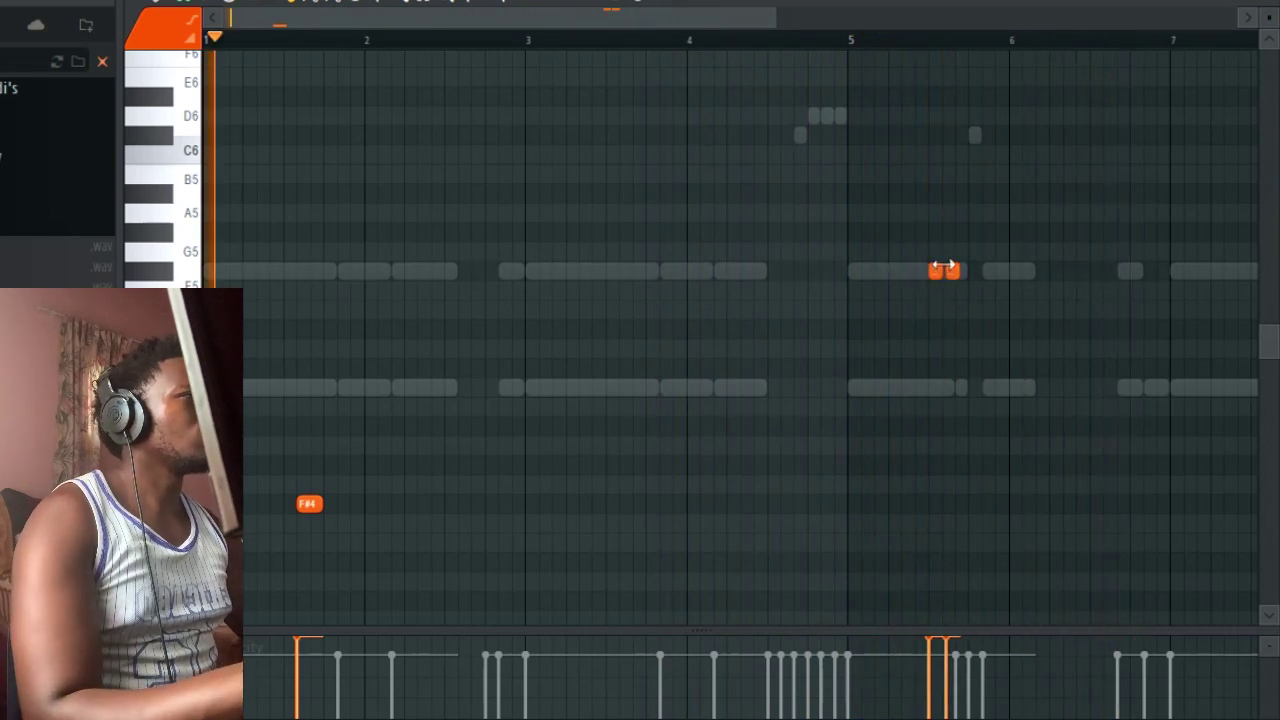
{"action": "left_click", "coordinate": [868, 32]}
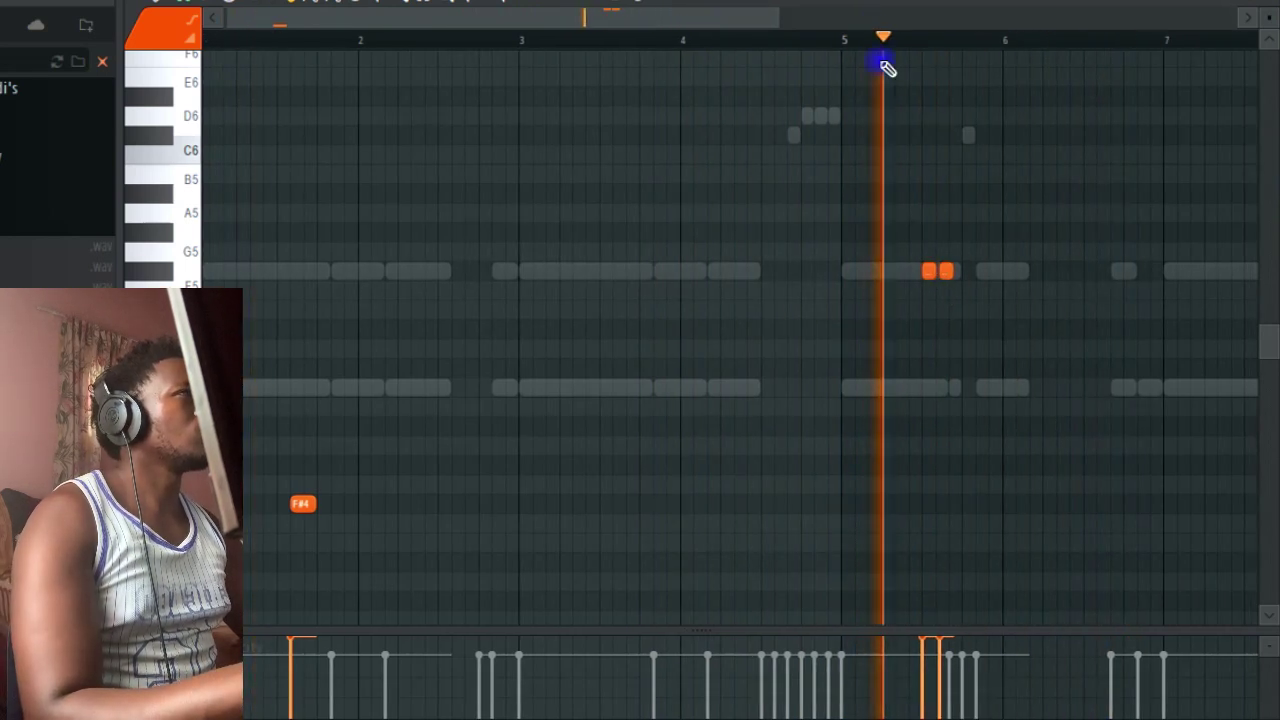
Place the two bar 5 notes back to back, lowering the first to F#3 and the second to F#4
{"action": "left_click", "coordinate": [939, 268]}
{"action": "key", "text": "space"}
{"action": "key", "text": "space"}
{"action": "left_click_drag", "start_coordinate": [946, 272], "coordinate": [940, 276]}
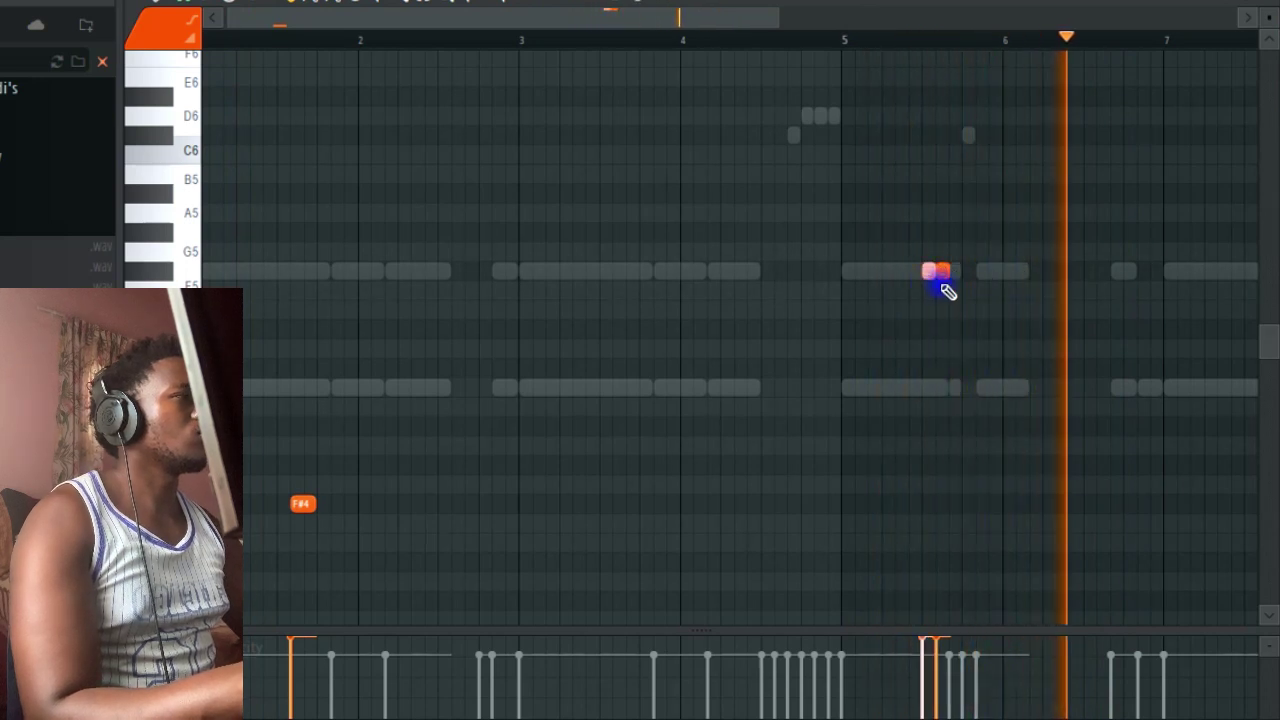
{"action": "left_click_drag", "start_coordinate": [960, 226], "coordinate": [899, 590]}
{"action": "scroll", "coordinate": [899, 590], "scroll_direction": "up", "scroll_amount": 3}
{"action": "left_click", "coordinate": [846, 38]}
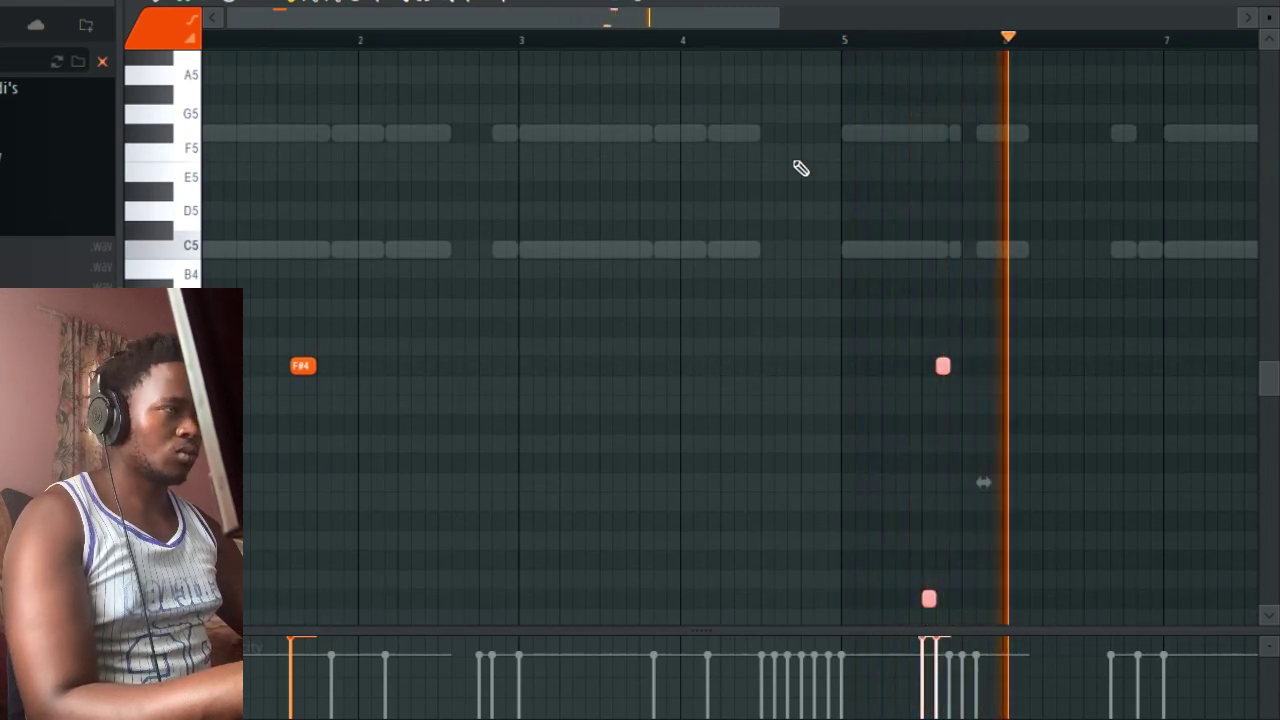
Add a short F#5 note near the middle of bar 8 and play back from bar 8
{"action": "left_click_drag", "start_coordinate": [675, 20], "coordinate": [993, 20]}
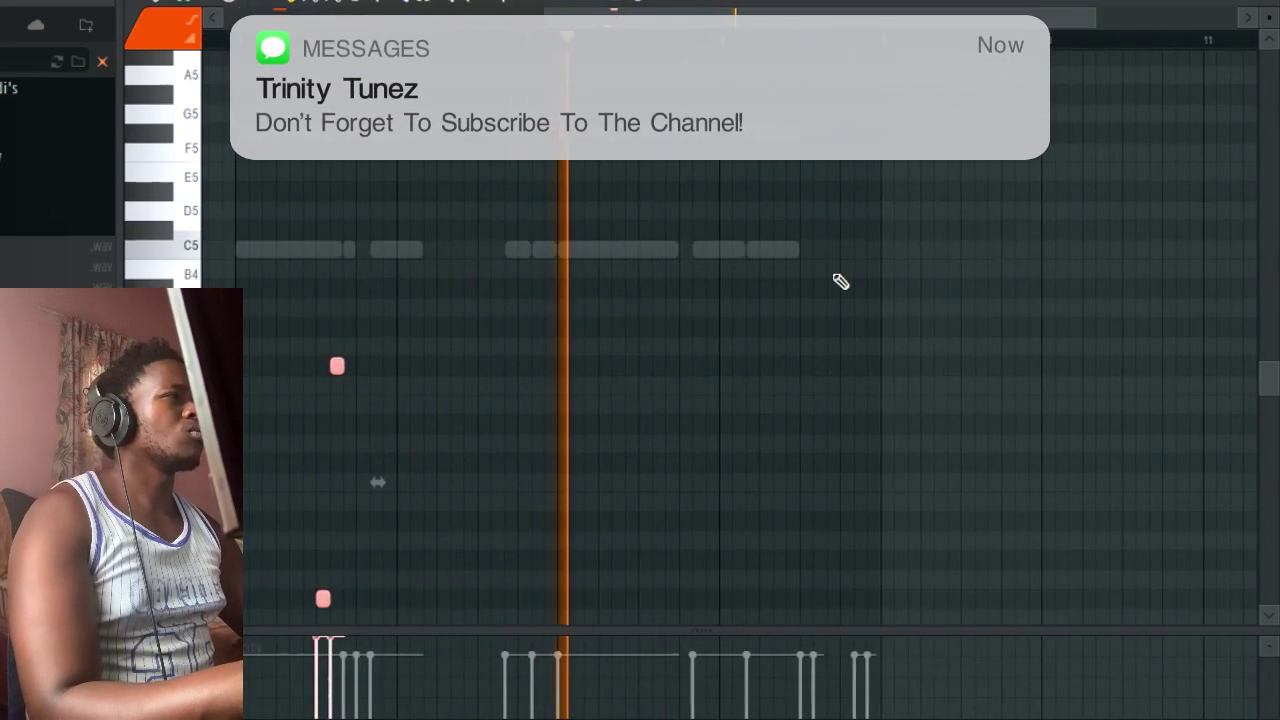
{"action": "scroll", "coordinate": [838, 280], "scroll_direction": "up", "scroll_amount": 7}
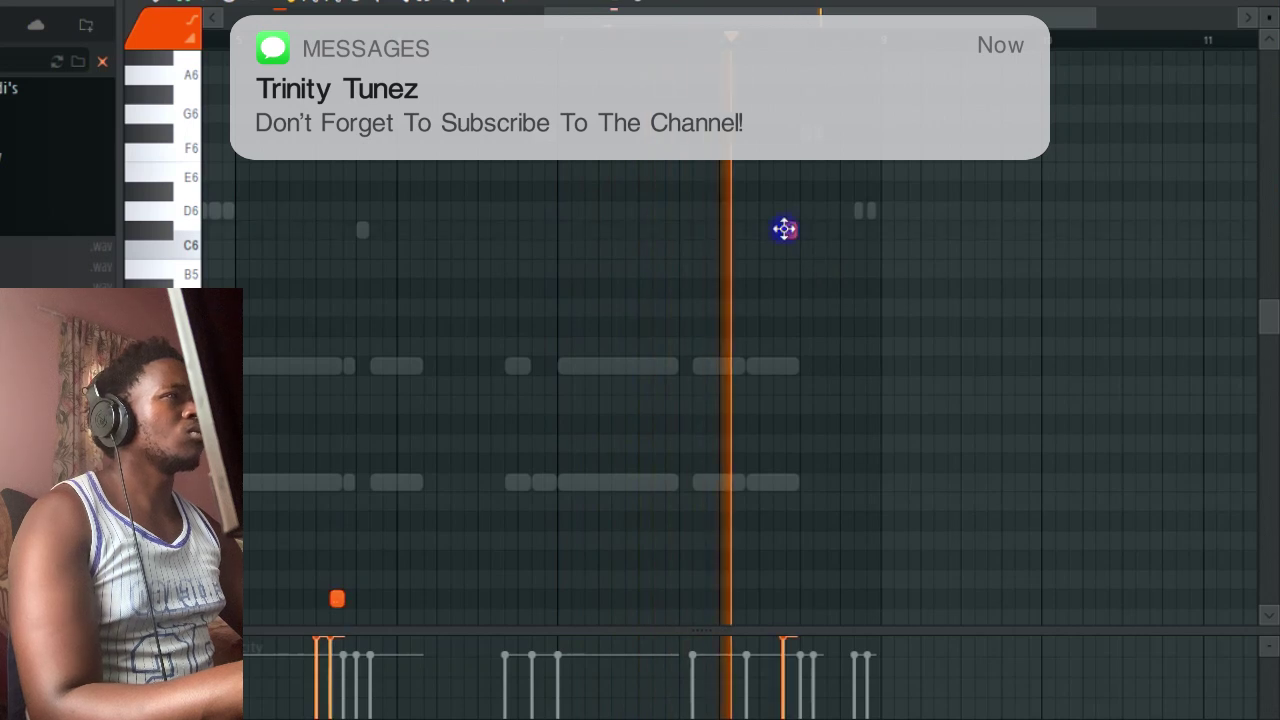
{"action": "left_click_drag", "start_coordinate": [791, 231], "coordinate": [792, 294]}
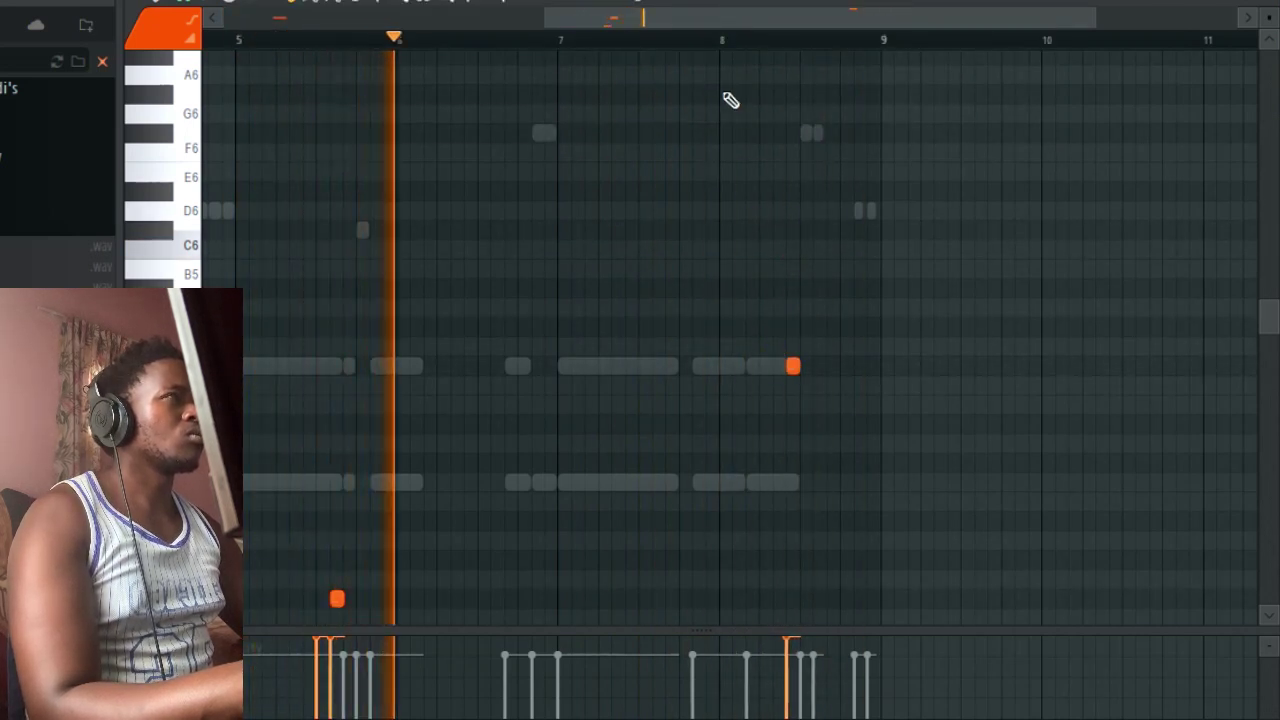
{"action": "left_click", "coordinate": [719, 42]}
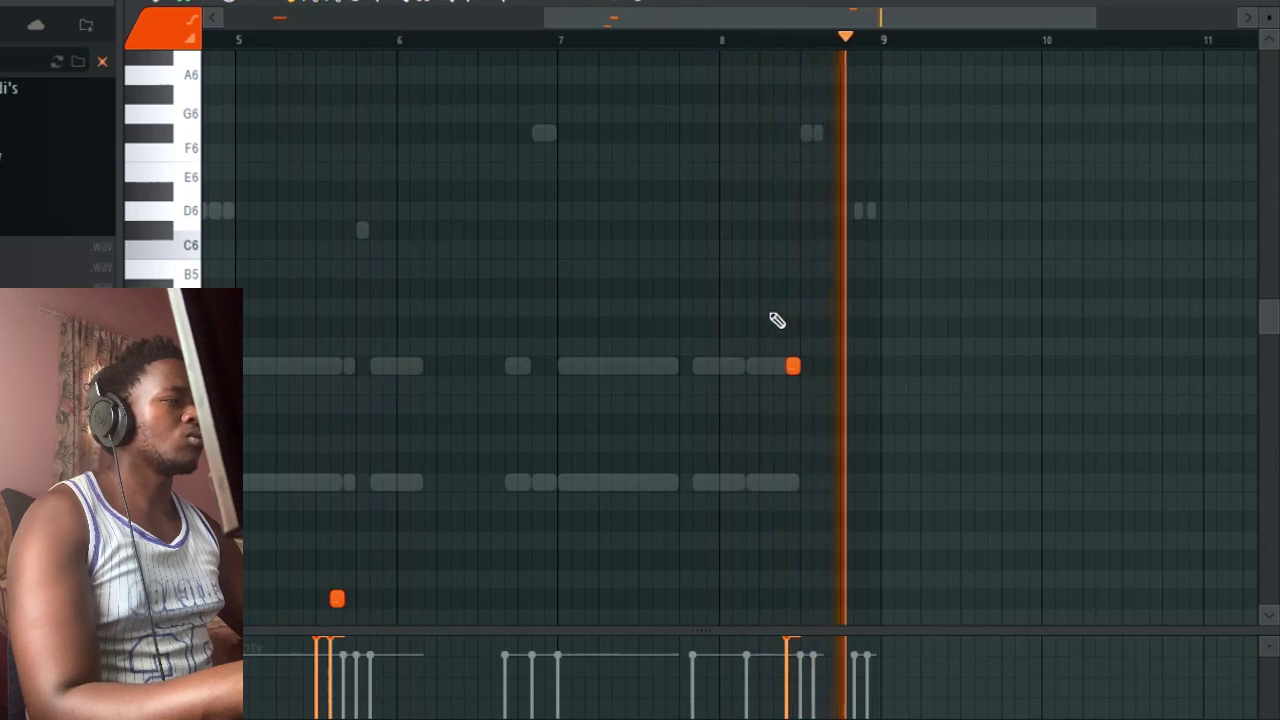
Add two back-to-back short C#6 notes late in bar 8 and select them
{"action": "left_click", "coordinate": [833, 366]}
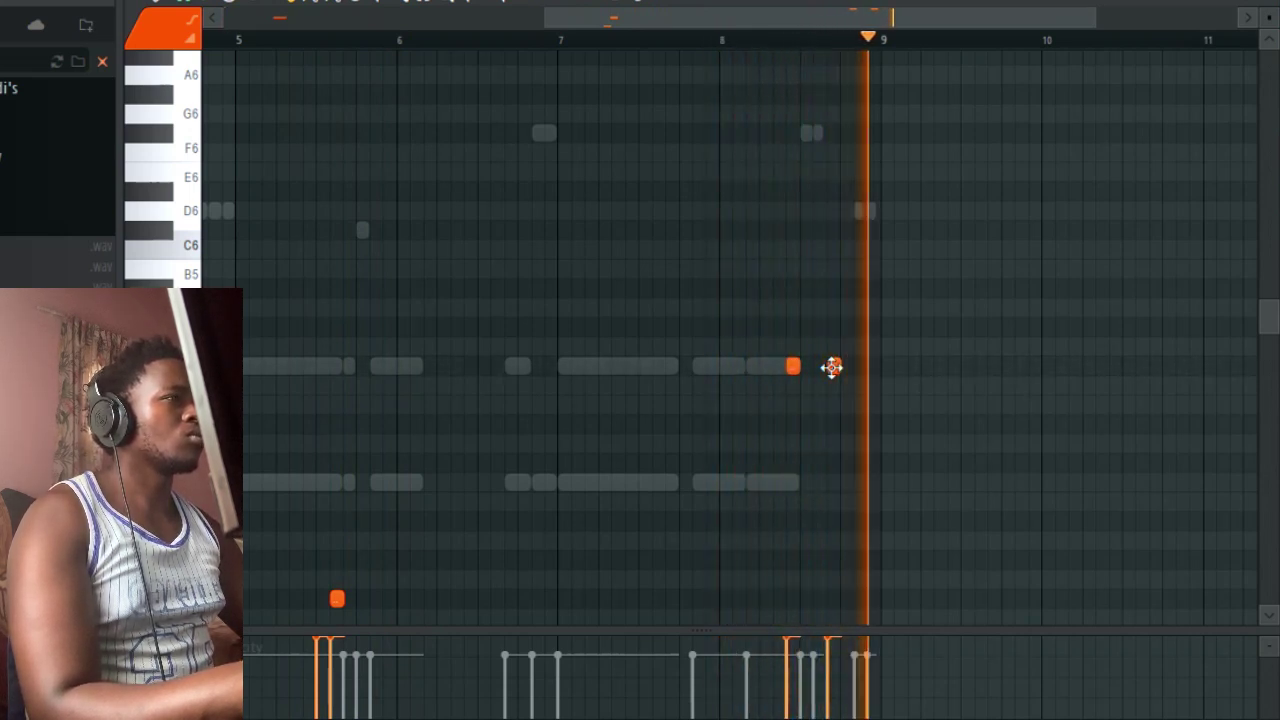
{"action": "left_click_drag", "start_coordinate": [833, 119], "coordinate": [834, 150]}
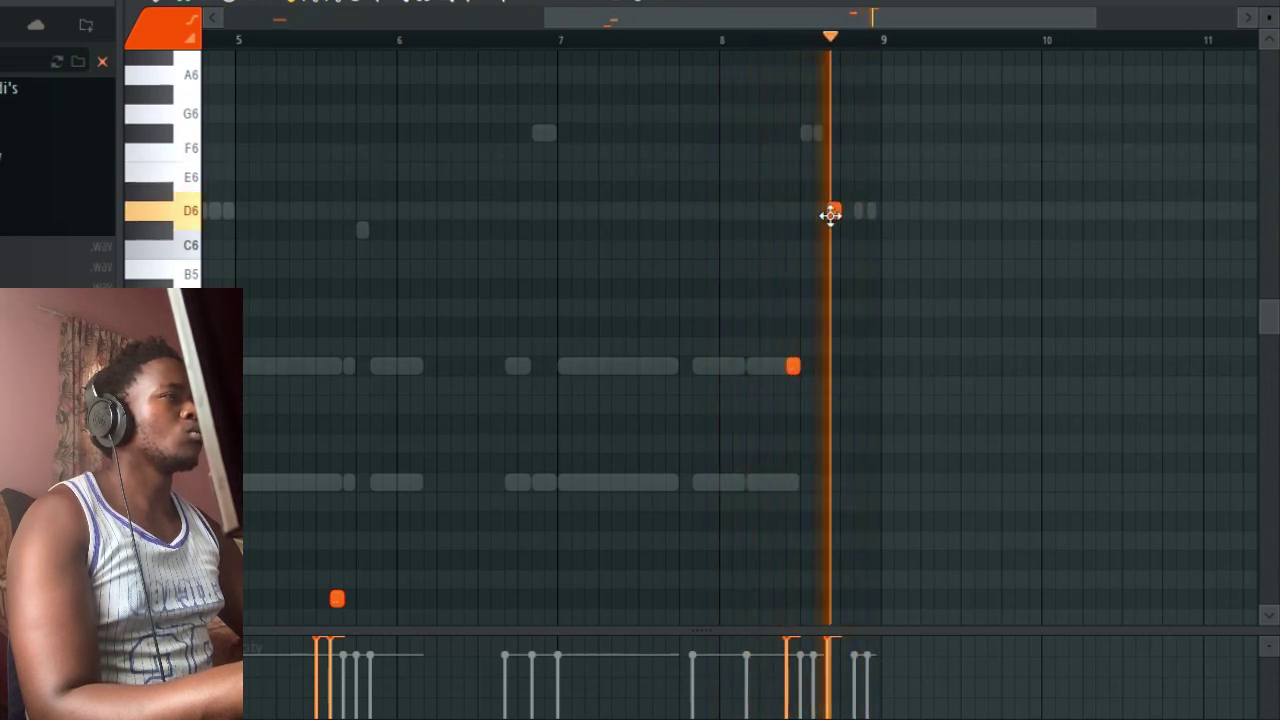
{"action": "key", "text": "space"}
{"action": "key", "text": "space"}
{"action": "left_click_drag", "start_coordinate": [849, 246], "coordinate": [843, 217]}
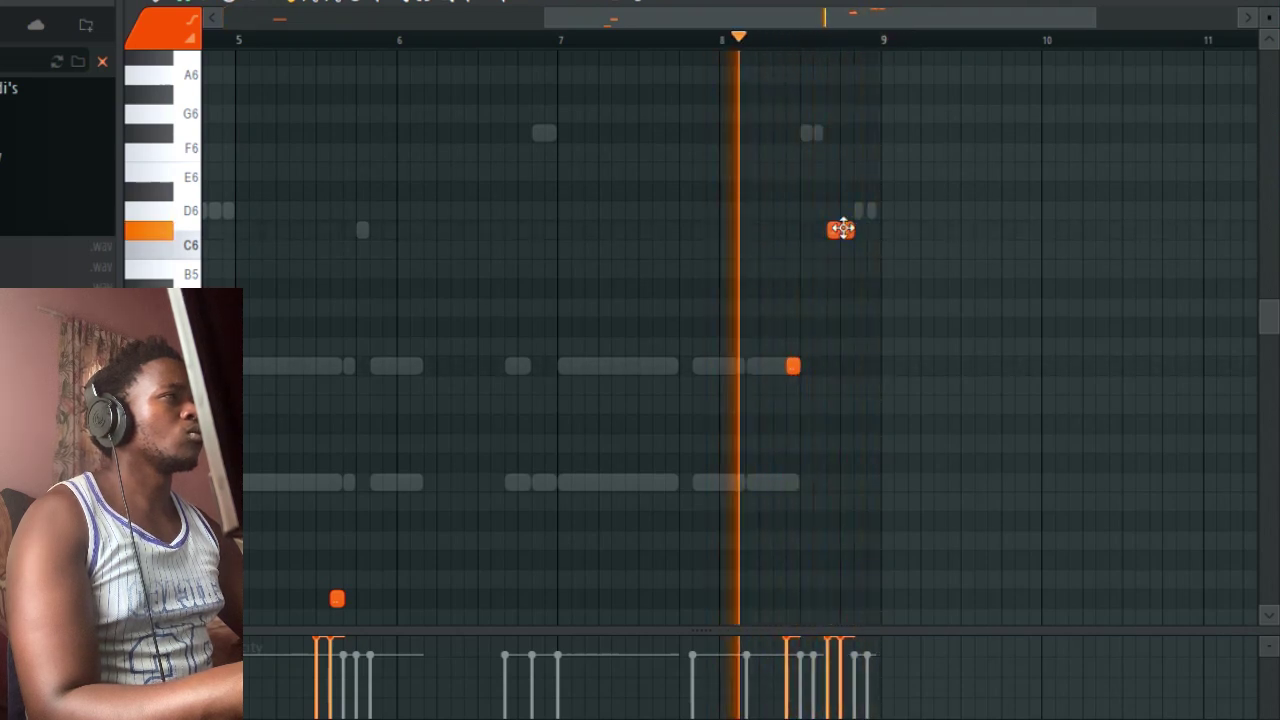
{"action": "left_click_drag", "start_coordinate": [847, 233], "coordinate": [828, 243]}
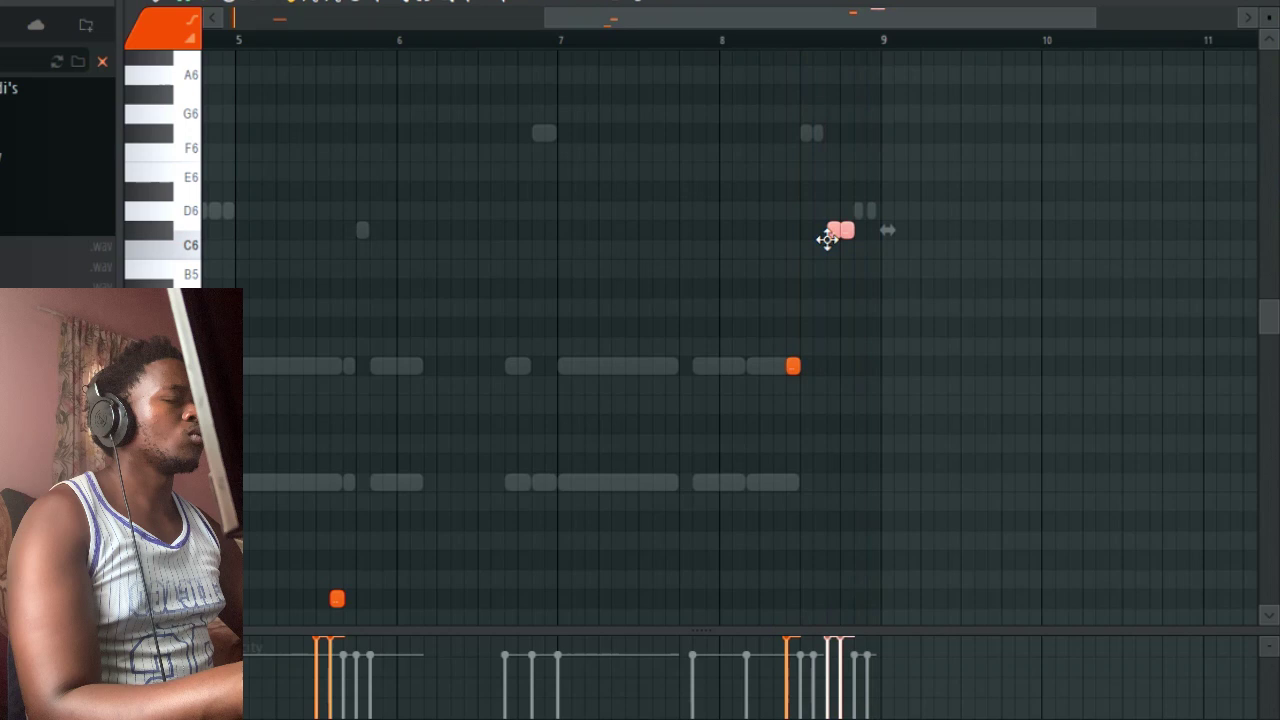
Lower the two back-to-back short notes late in bar 8, the first to C#4 and the second to D4
{"action": "left_click", "coordinate": [871, 320]}
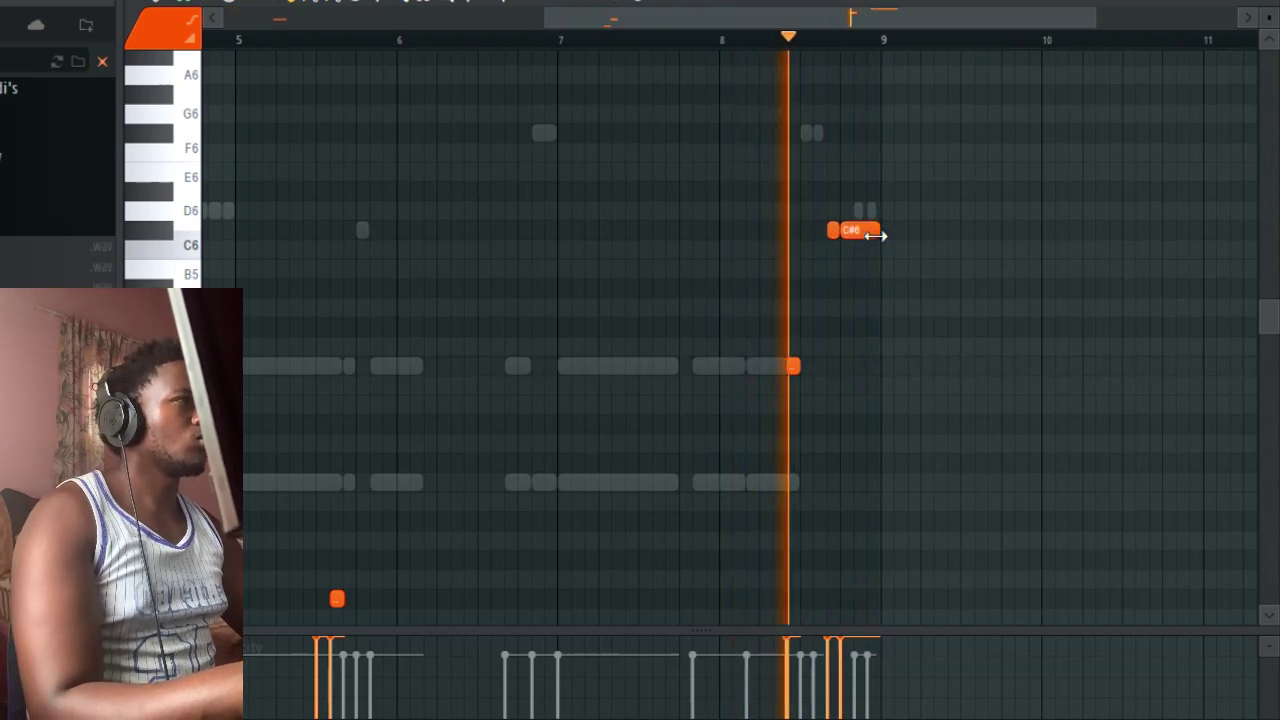
{"action": "left_click_drag", "start_coordinate": [880, 234], "coordinate": [843, 246]}
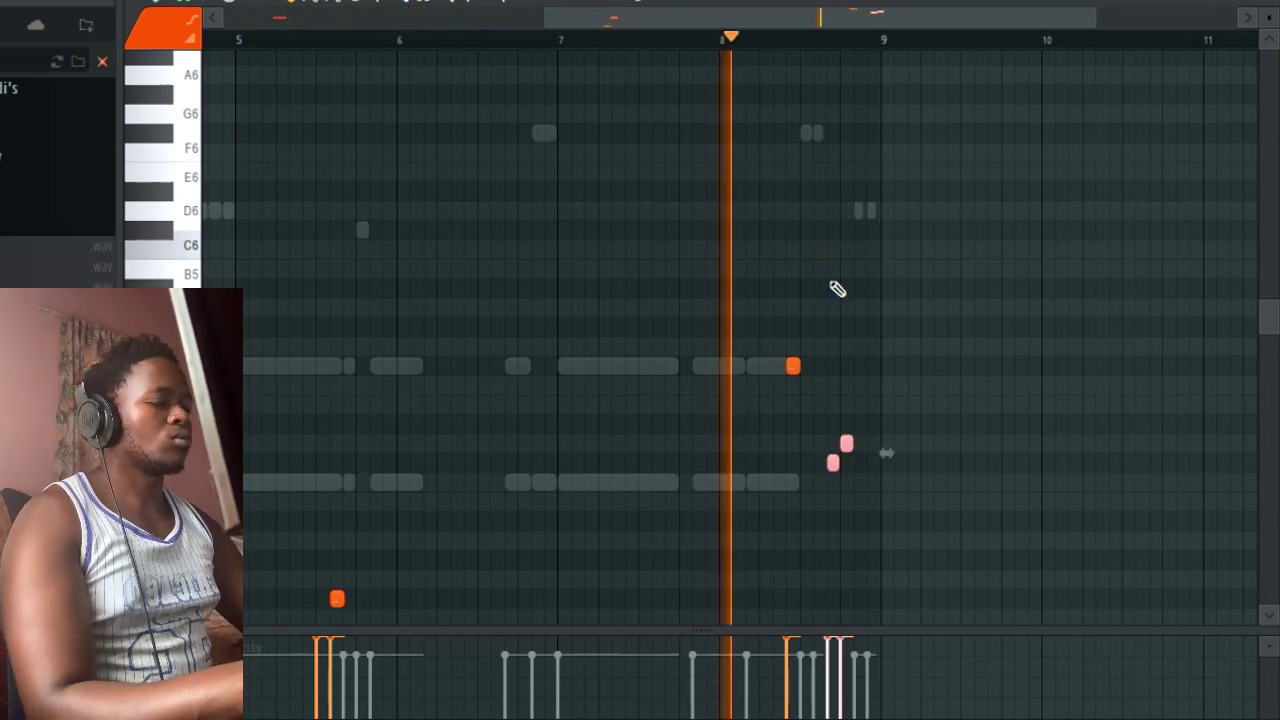
{"action": "scroll", "coordinate": [837, 289], "scroll_direction": "down", "scroll_amount": 2}
{"action": "scroll", "coordinate": [834, 250], "scroll_direction": "down", "scroll_amount": 1}
Lower the F#5 note near the middle of bar 8 to F#4 and play back from late in bar 7
{"action": "left_click", "coordinate": [795, 230]}
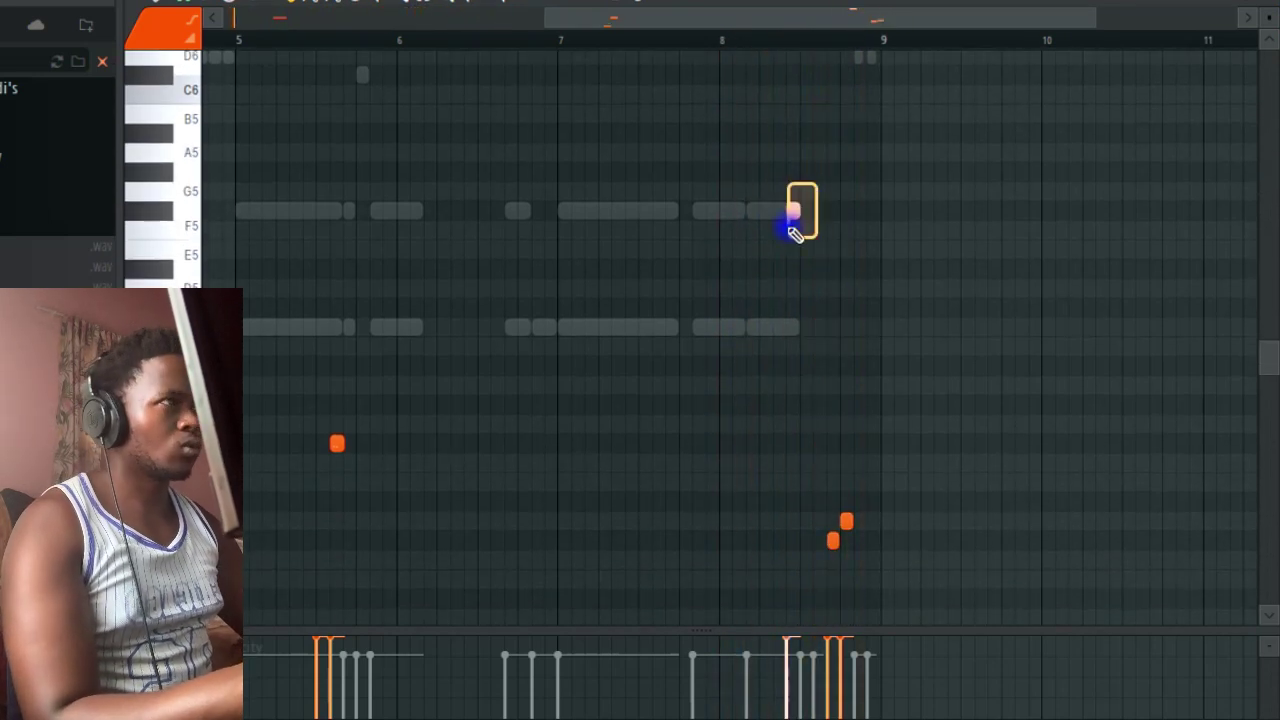
{"action": "key", "text": "ctrl+Down"}
{"action": "scroll", "coordinate": [800, 235], "scroll_direction": "down", "scroll_amount": 2}
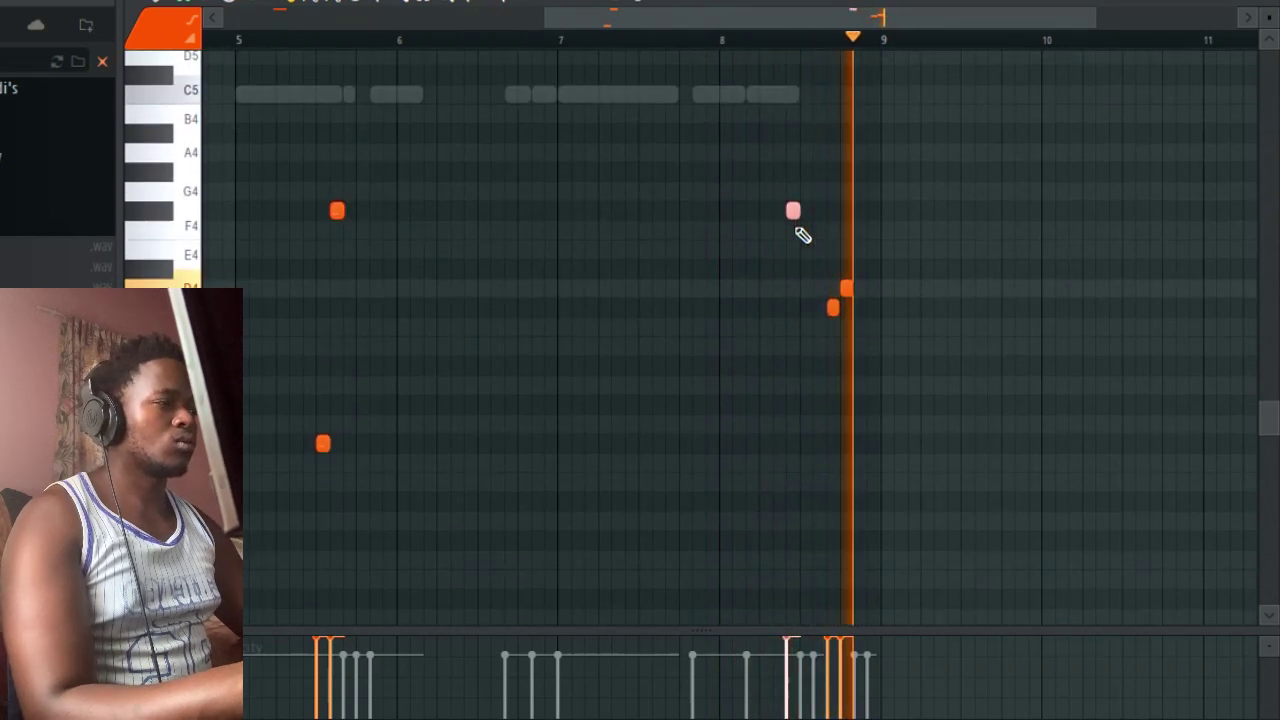
{"action": "left_click", "coordinate": [700, 44]}
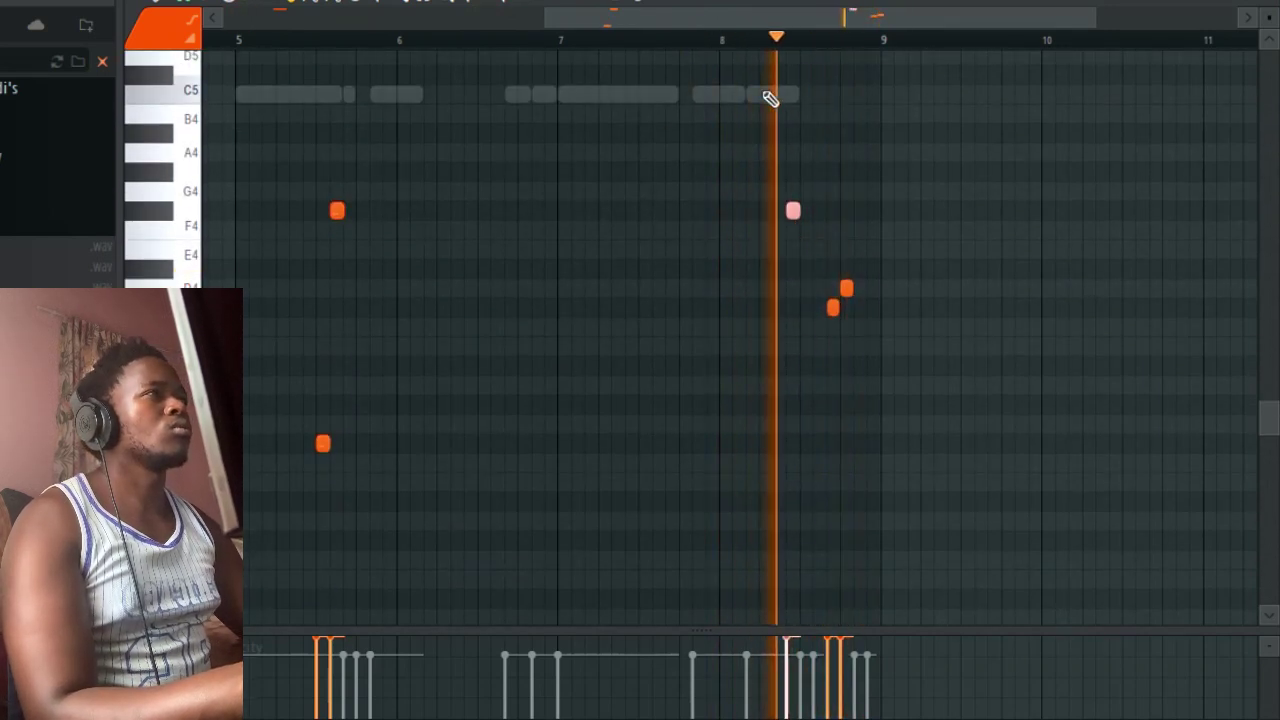
Search the browser for "log", load JB LOG 2 SAUCE into a new channel, and close its synth window
{"action": "scroll", "coordinate": [807, 280], "scroll_direction": "up", "scroll_amount": 2}
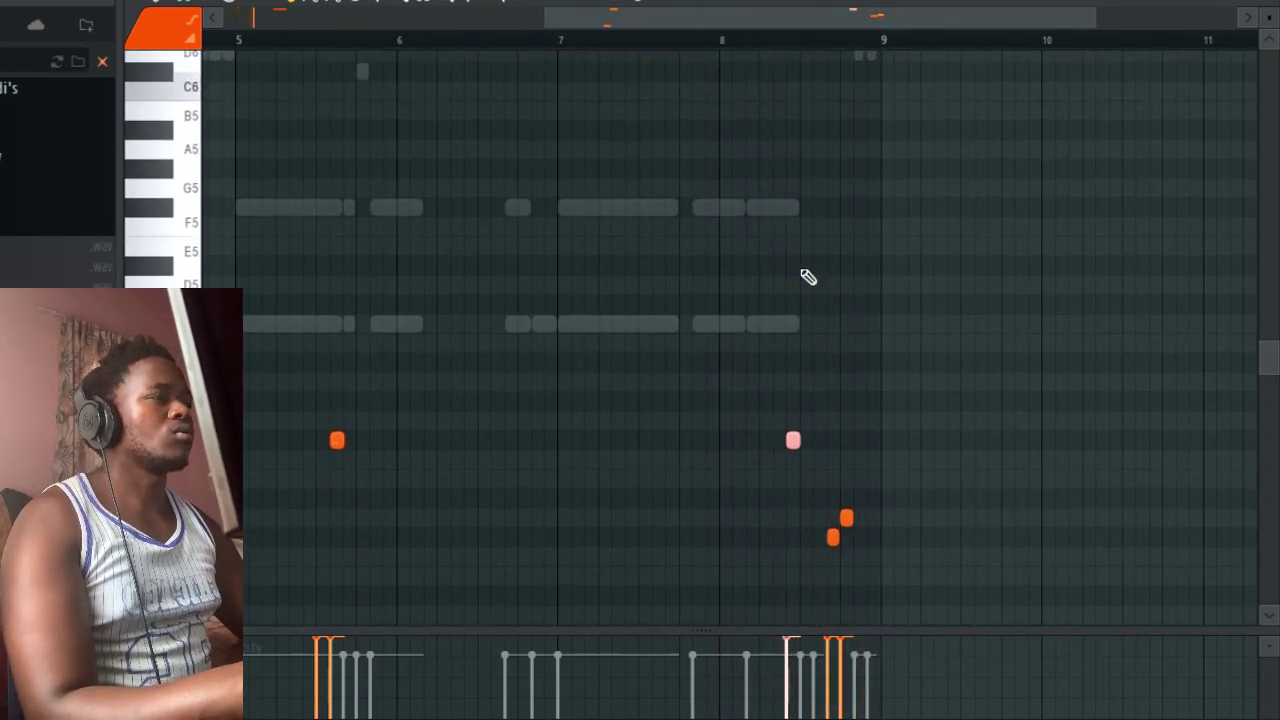
{"action": "left_click_drag", "start_coordinate": [544, 16], "coordinate": [212, 16]}
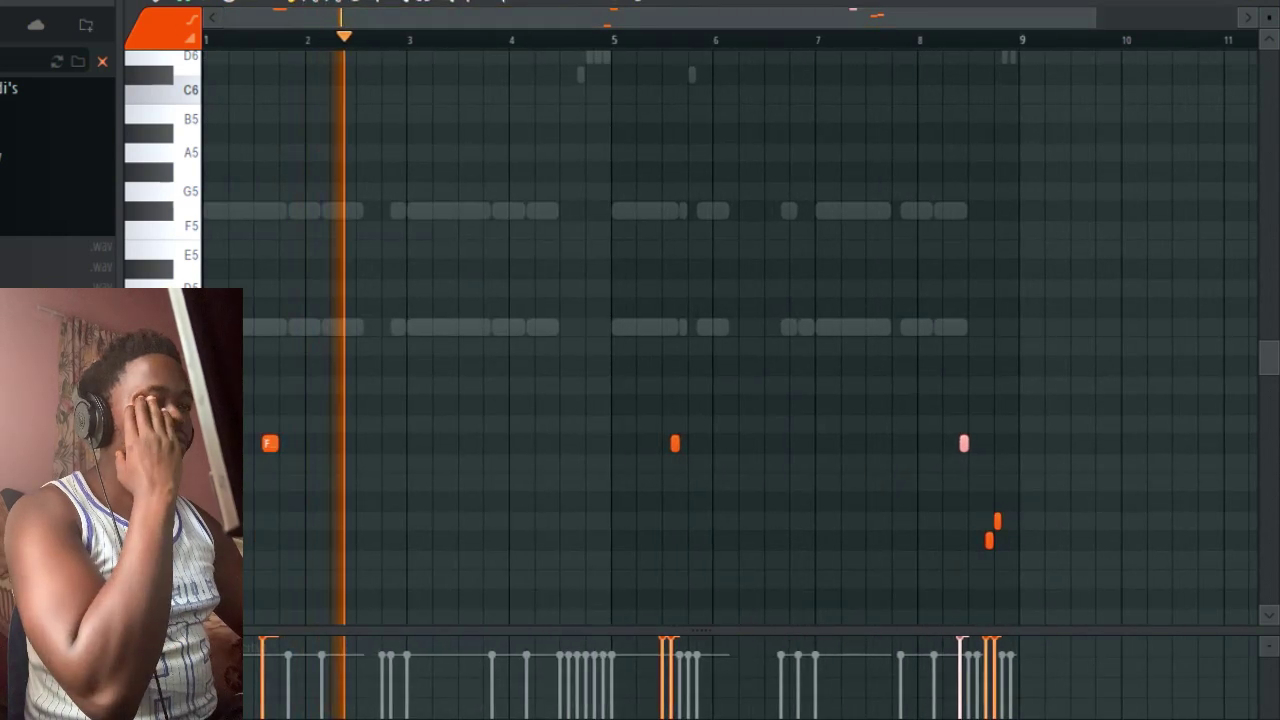
{"action": "scroll", "coordinate": [730, 335], "scroll_direction": "down", "scroll_amount": 2}
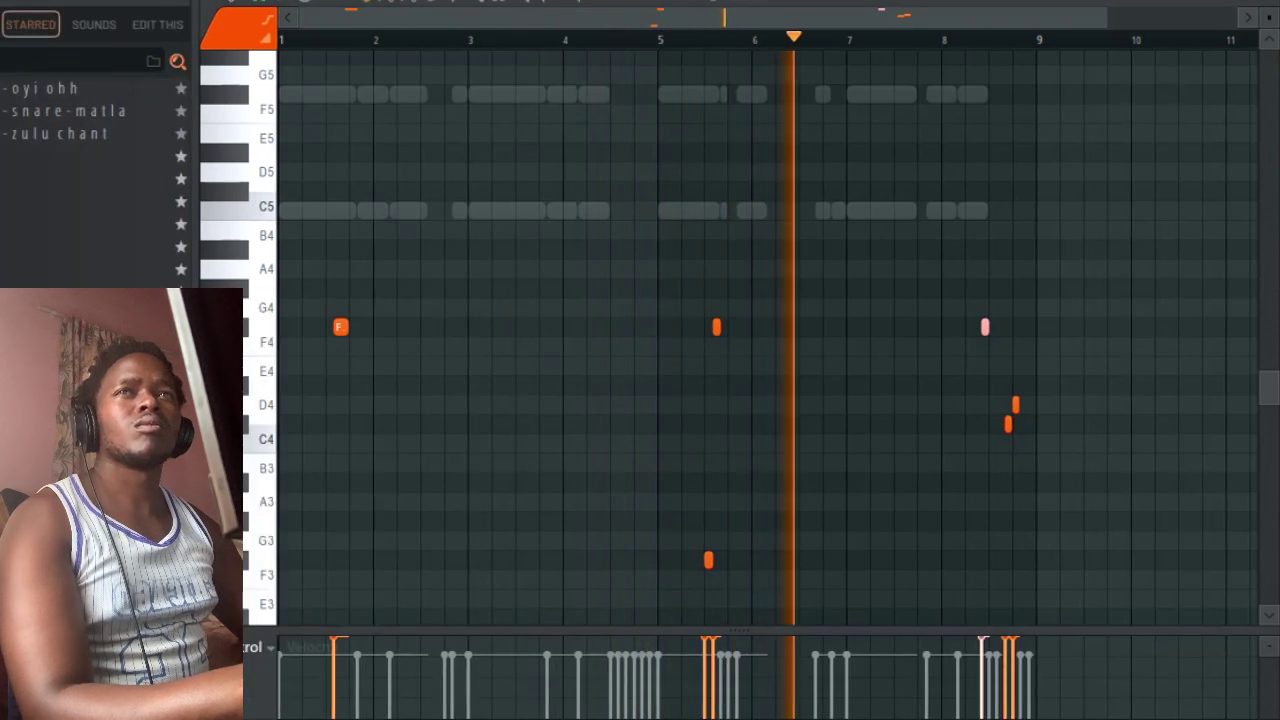
{"action": "type", "text": "log"}
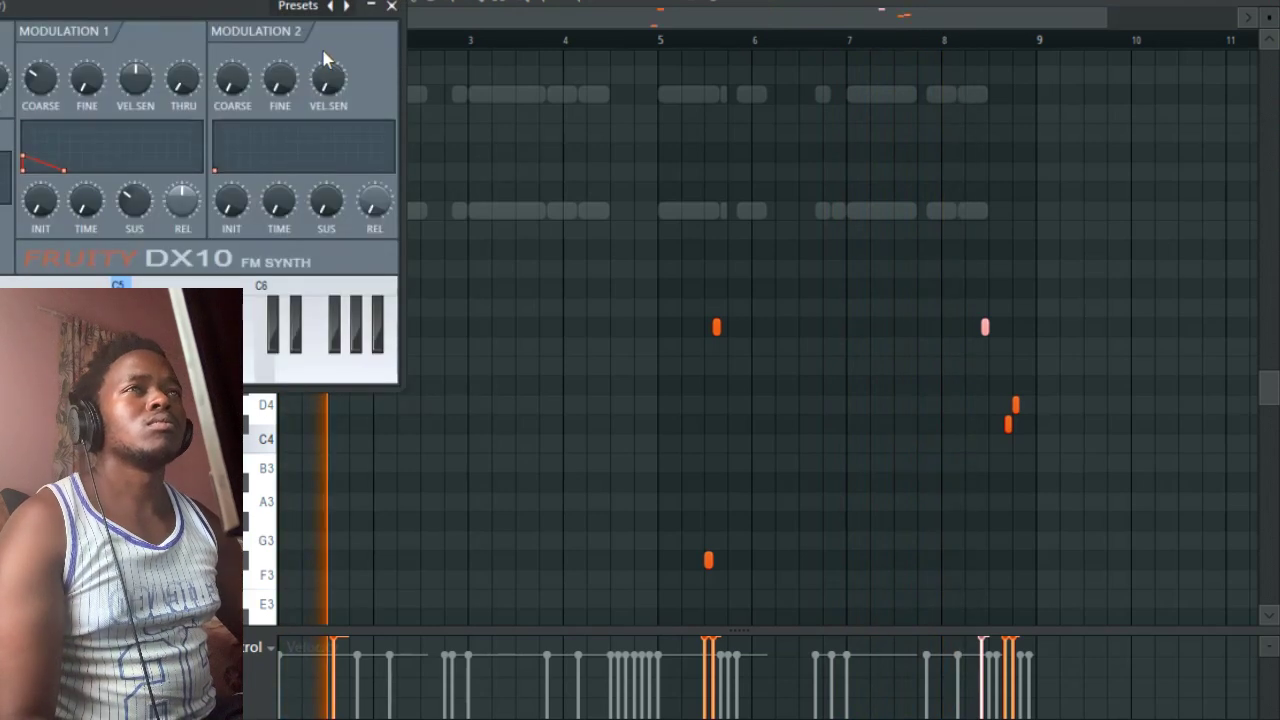
{"action": "left_click", "coordinate": [393, 8]}
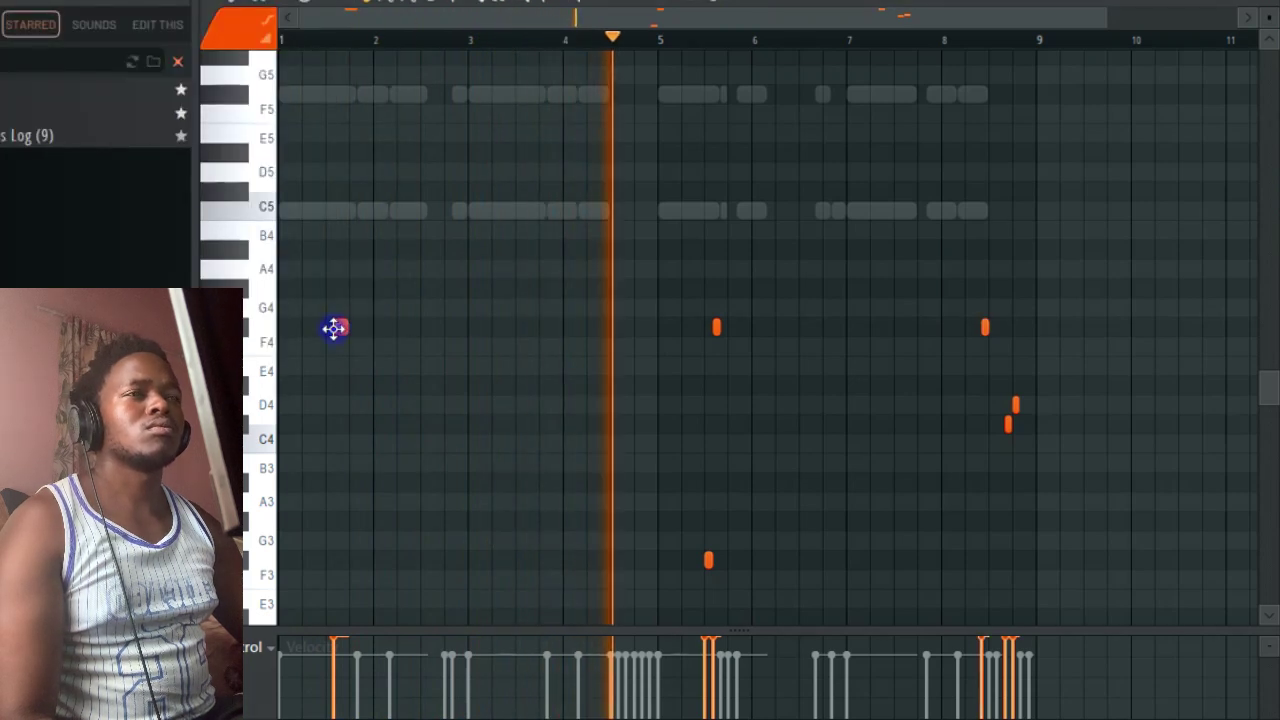
Add a short F#4 note past the middle of bar 1 for JB LOG 2 SAUCE, matching the 04_LogDrum note
{"action": "left_click", "coordinate": [1268, 3]}
{"action": "right_click", "coordinate": [370, 370]}
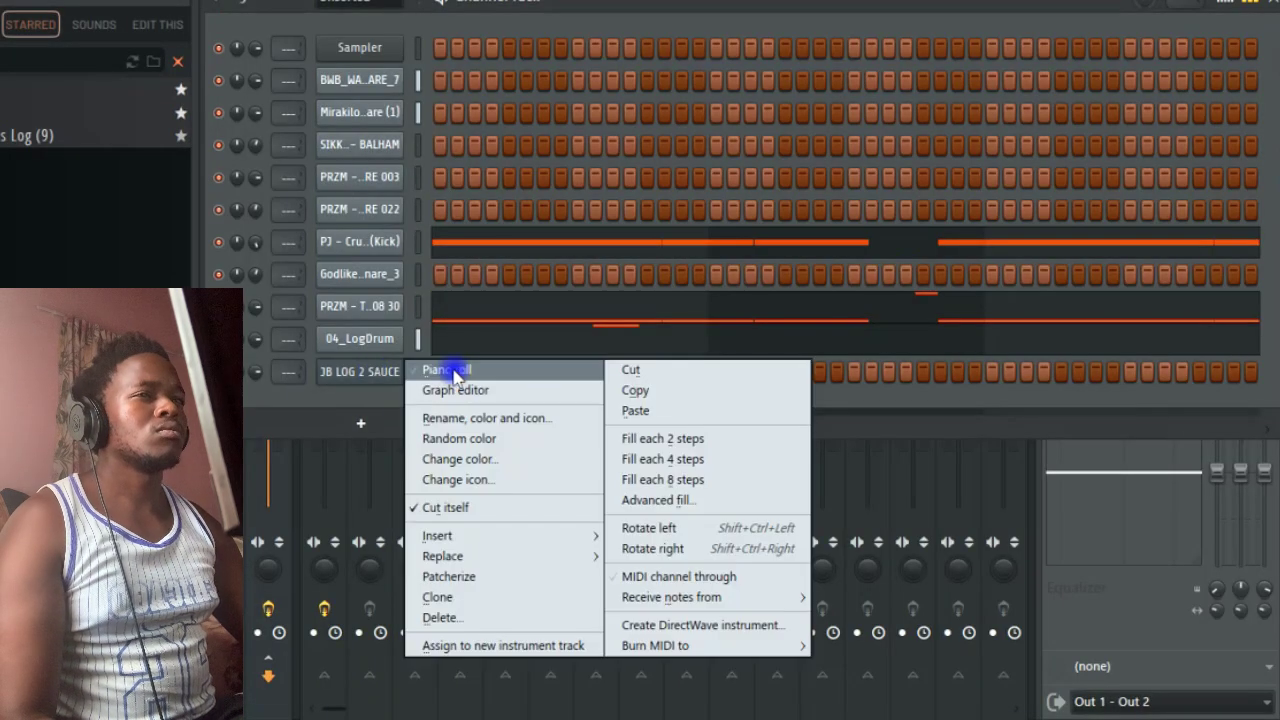
{"action": "left_click", "coordinate": [449, 366]}
{"action": "left_click_drag", "start_coordinate": [346, 343], "coordinate": [334, 343]}
{"action": "left_click", "coordinate": [1268, 3]}
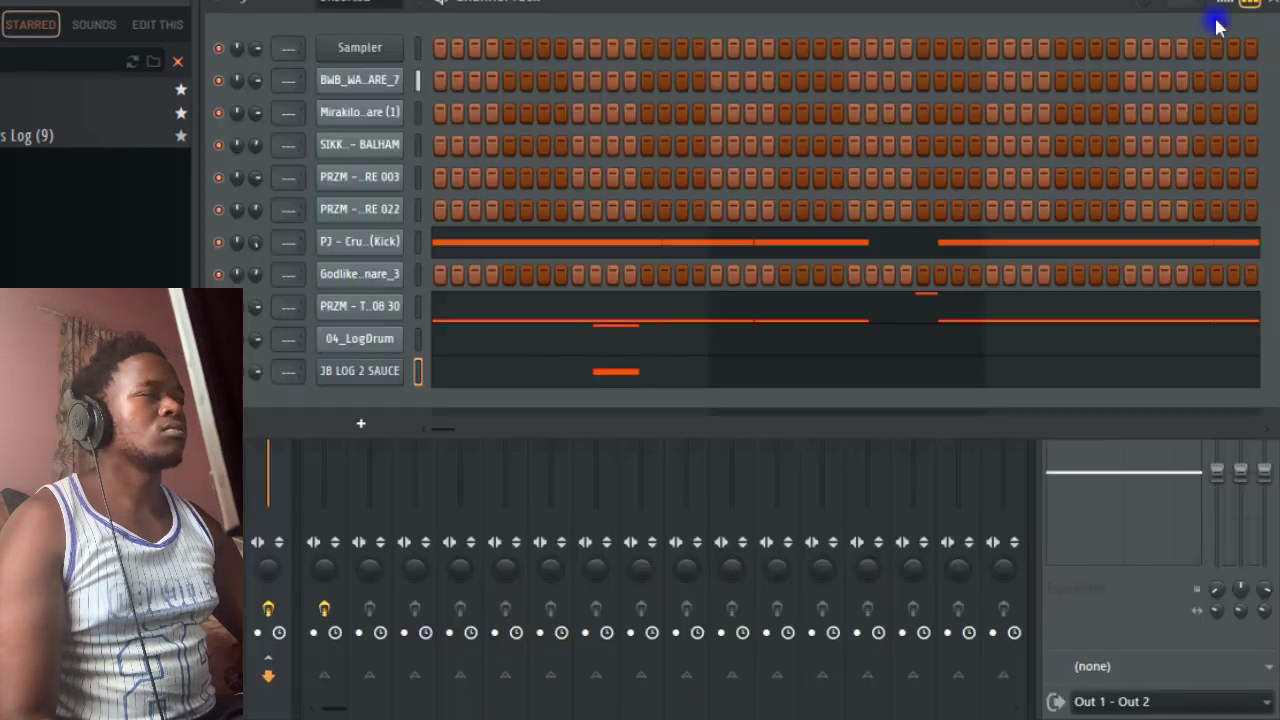
Lower the 04_LogDrum note in bar 1 by an octave to F#3
{"action": "left_click", "coordinate": [527, 346]}
{"action": "left_click_drag", "start_coordinate": [359, 284], "coordinate": [331, 398]}
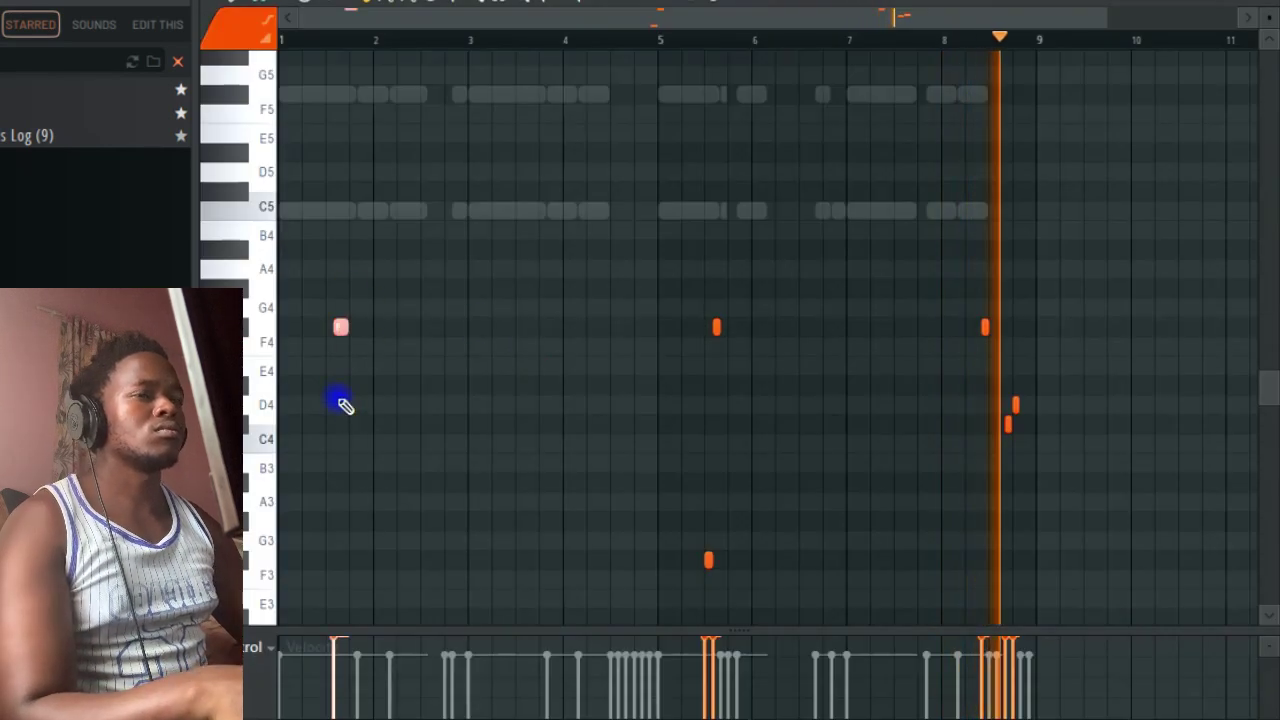
{"action": "key", "text": "ctrl+Down"}
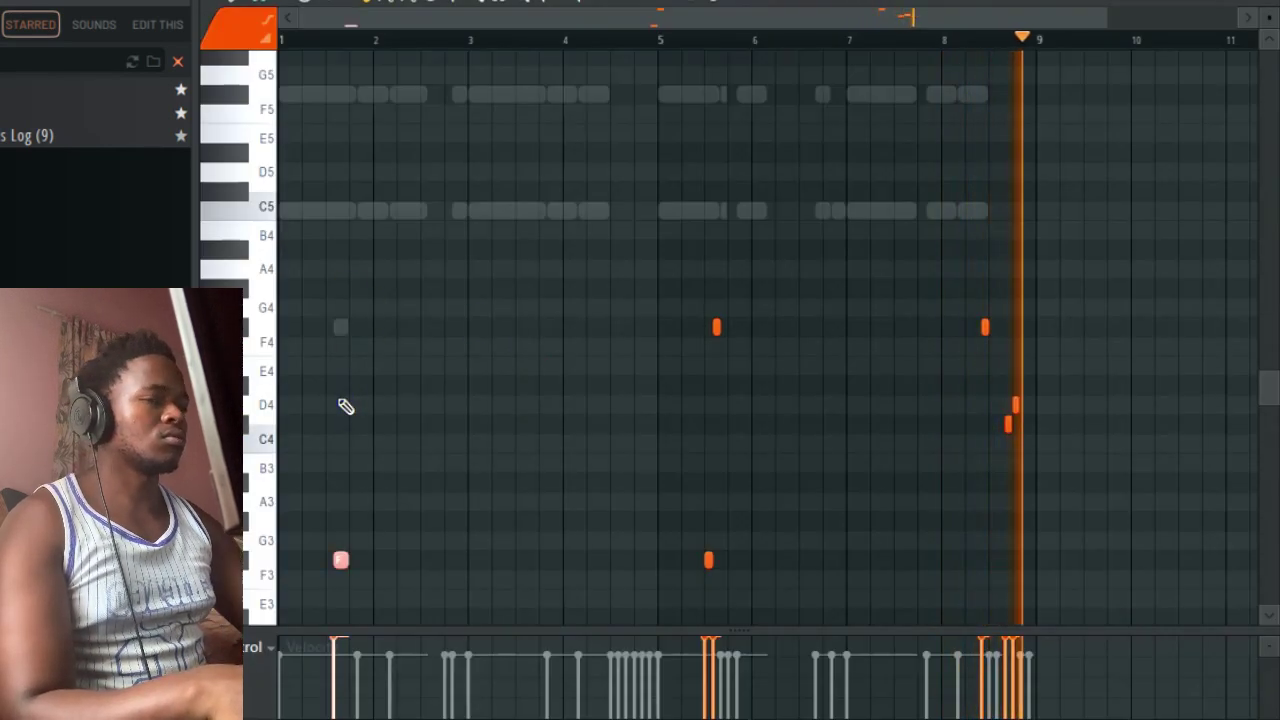
Lower the JB LOG 2 SAUCE note in bar 1 by an octave to F#3 and play back from bar 1
{"action": "left_click", "coordinate": [1268, 3]}
{"action": "left_click", "coordinate": [450, 370]}
{"action": "left_click_drag", "start_coordinate": [385, 300], "coordinate": [330, 366]}
{"action": "key", "text": "ctrl+Down"}
{"action": "left_click", "coordinate": [296, 37]}
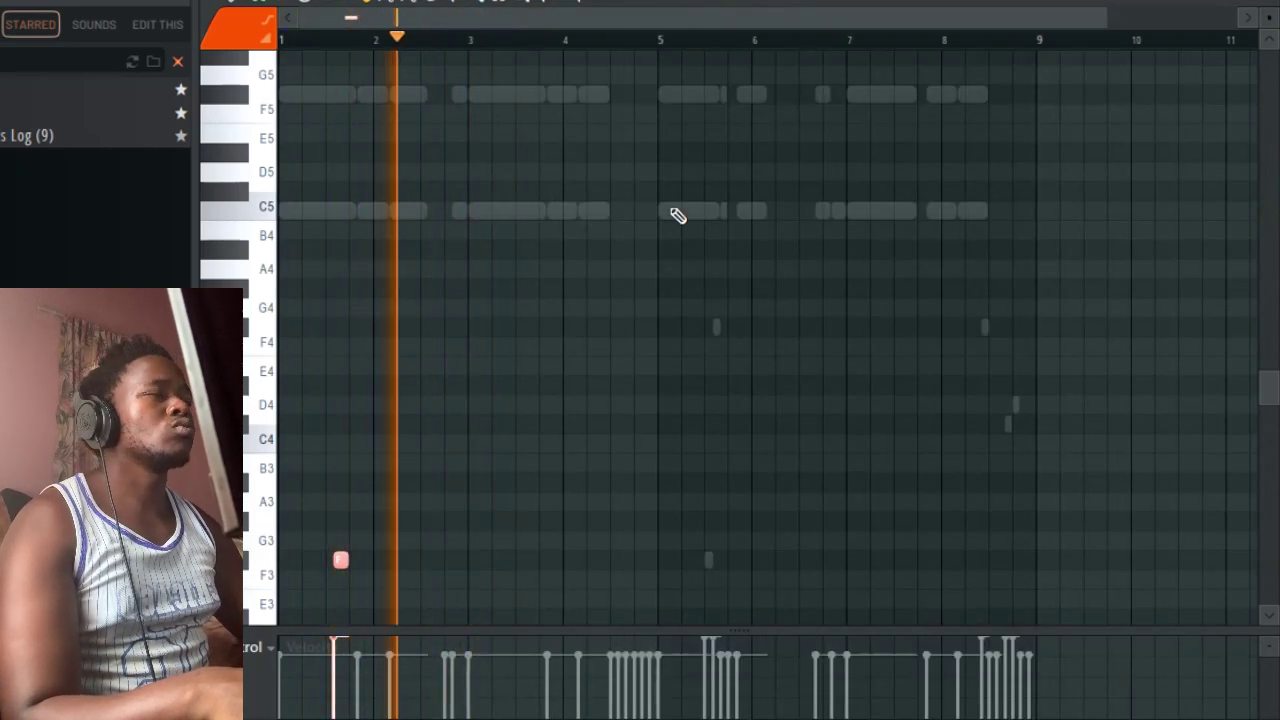
Add a short JB LOG 2 SAUCE note at the middle of bar 3, bring it to F#3, and play back from bar 3
{"action": "scroll", "coordinate": [555, 257], "scroll_direction": "up", "scroll_amount": 2}
{"action": "left_click", "coordinate": [516, 268]}
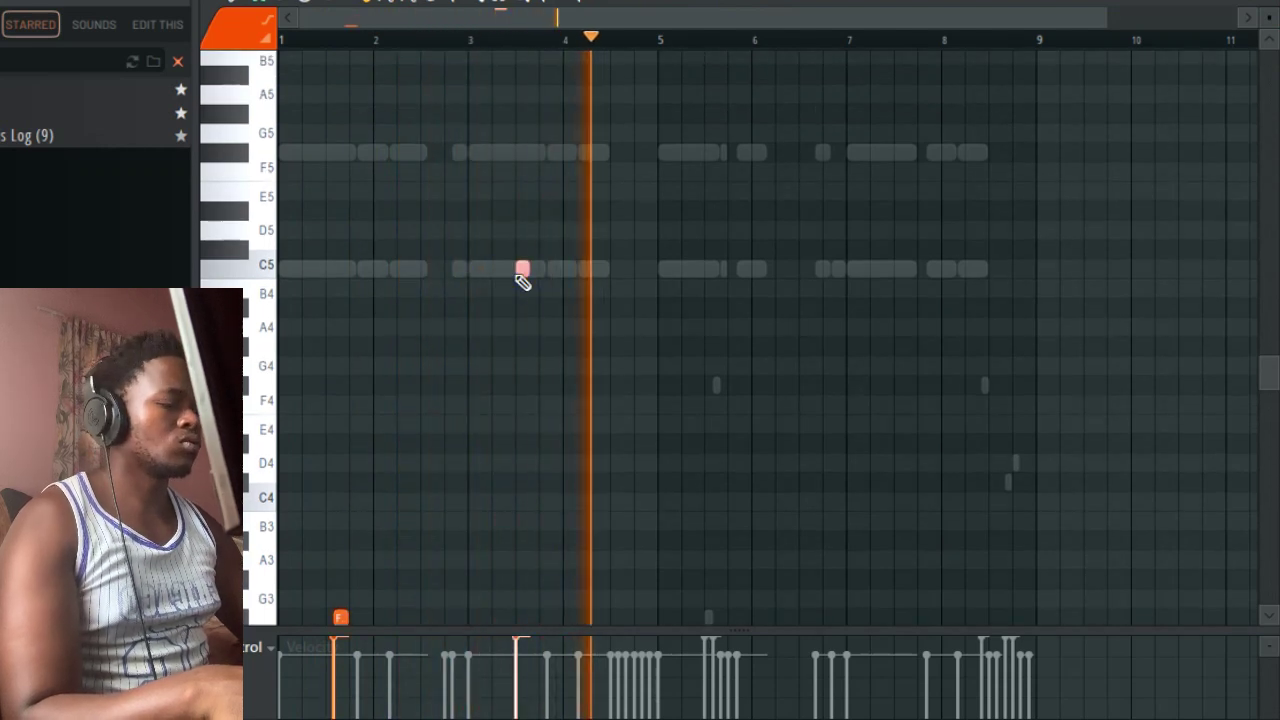
{"action": "key", "text": "ctrl+Down"}
{"action": "key", "text": "ctrl+Up"}
{"action": "key", "text": "ctrl+Up"}
{"action": "key", "text": "shift+Down"}
{"action": "key", "text": "shift+Down"}
{"action": "key", "text": "shift+Down"}
{"action": "key", "text": "shift+Down"}
{"action": "key", "text": "shift+Down"}
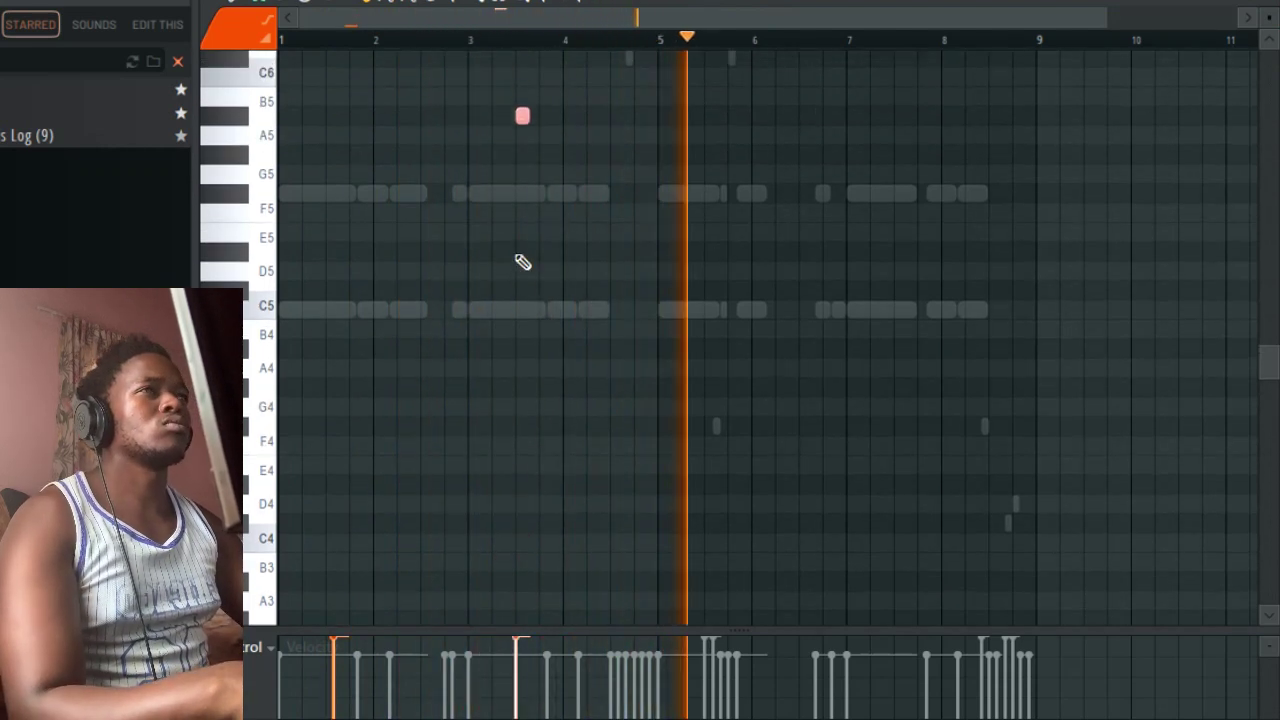
{"action": "key", "text": "ctrl+Down"}
{"action": "key", "text": "Down"}
{"action": "key", "text": "Down"}
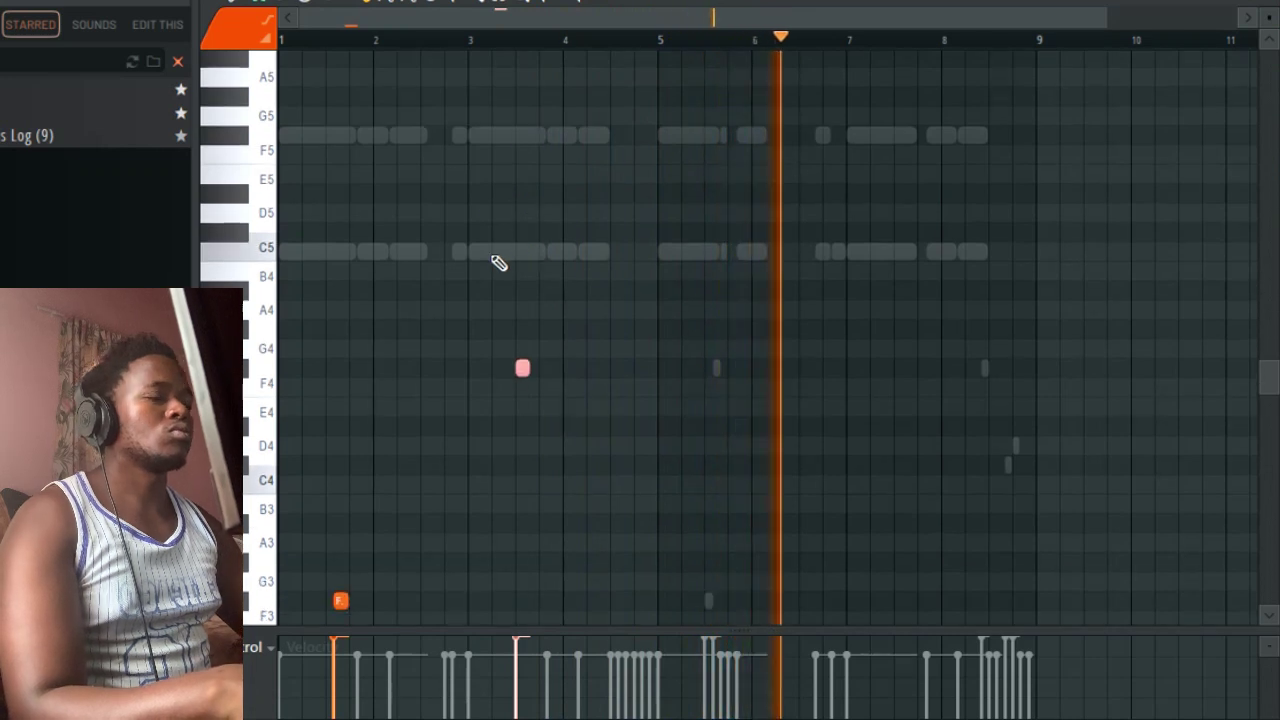
{"action": "left_click", "coordinate": [476, 40]}
{"action": "key", "text": "ctrl+Down"}
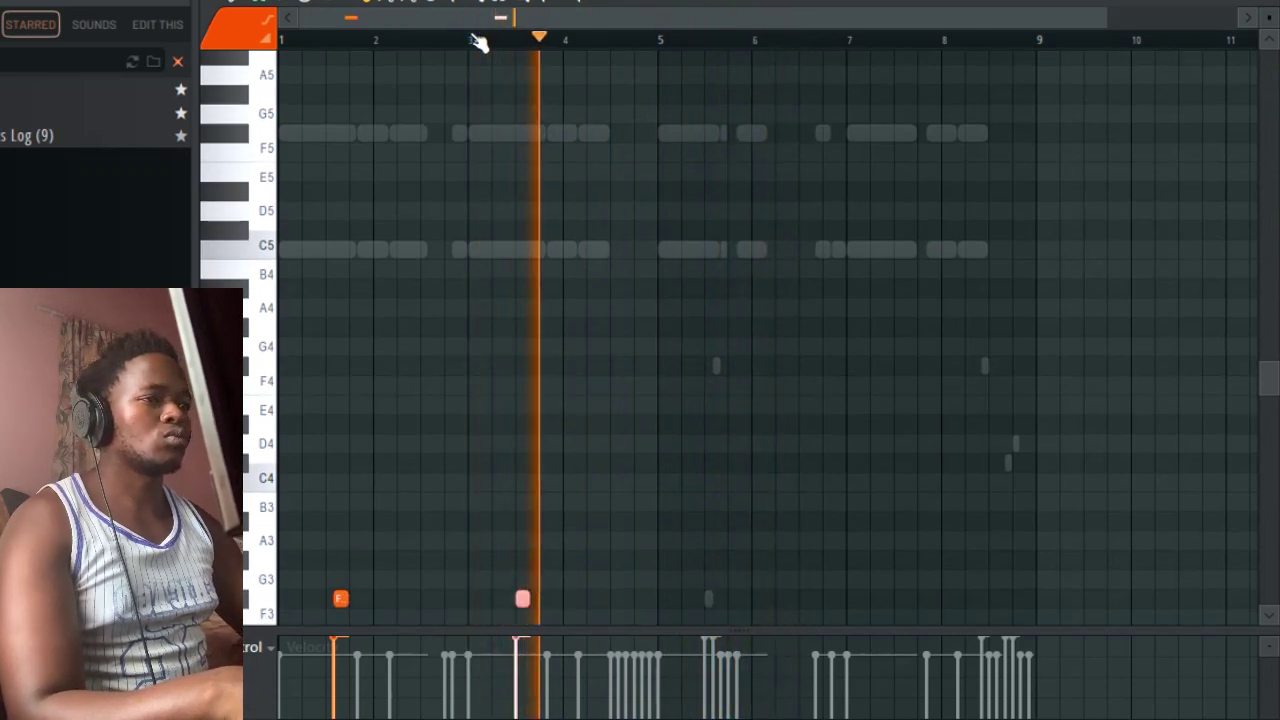
Lengthen the F#3 note in bar 3 slightly and audition the result
{"action": "scroll", "coordinate": [510, 156], "scroll_direction": "down", "scroll_amount": 4}
{"action": "key", "text": "space"}
{"action": "key", "text": "space"}
{"action": "left_click_drag", "start_coordinate": [528, 366], "coordinate": [536, 375]}
{"action": "key", "text": "space"}
{"action": "key", "text": "space"}
Add a very short F#4 note directly after the lengthened F#3 note in bar 3, auditioning its pitch and timing
{"action": "left_click", "coordinate": [535, 346]}
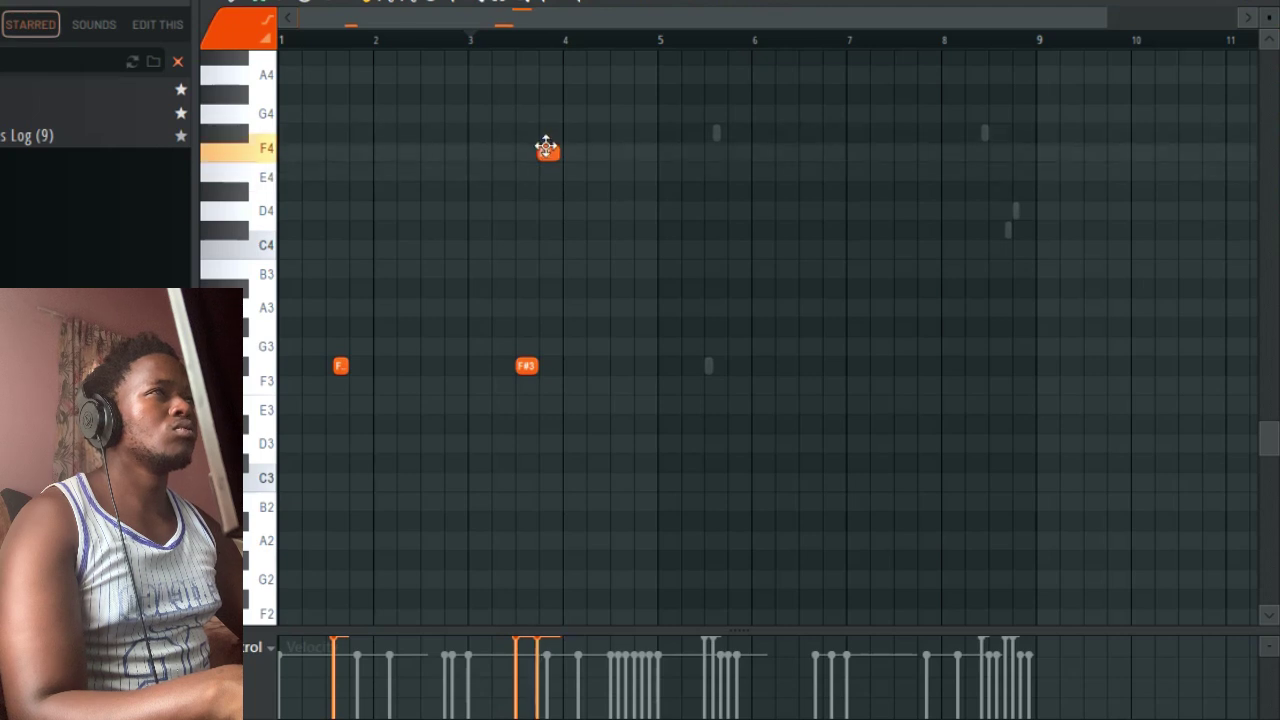
{"action": "key", "text": "space"}
{"action": "left_click", "coordinate": [497, 41]}
{"action": "left_click_drag", "start_coordinate": [549, 152], "coordinate": [554, 151]}
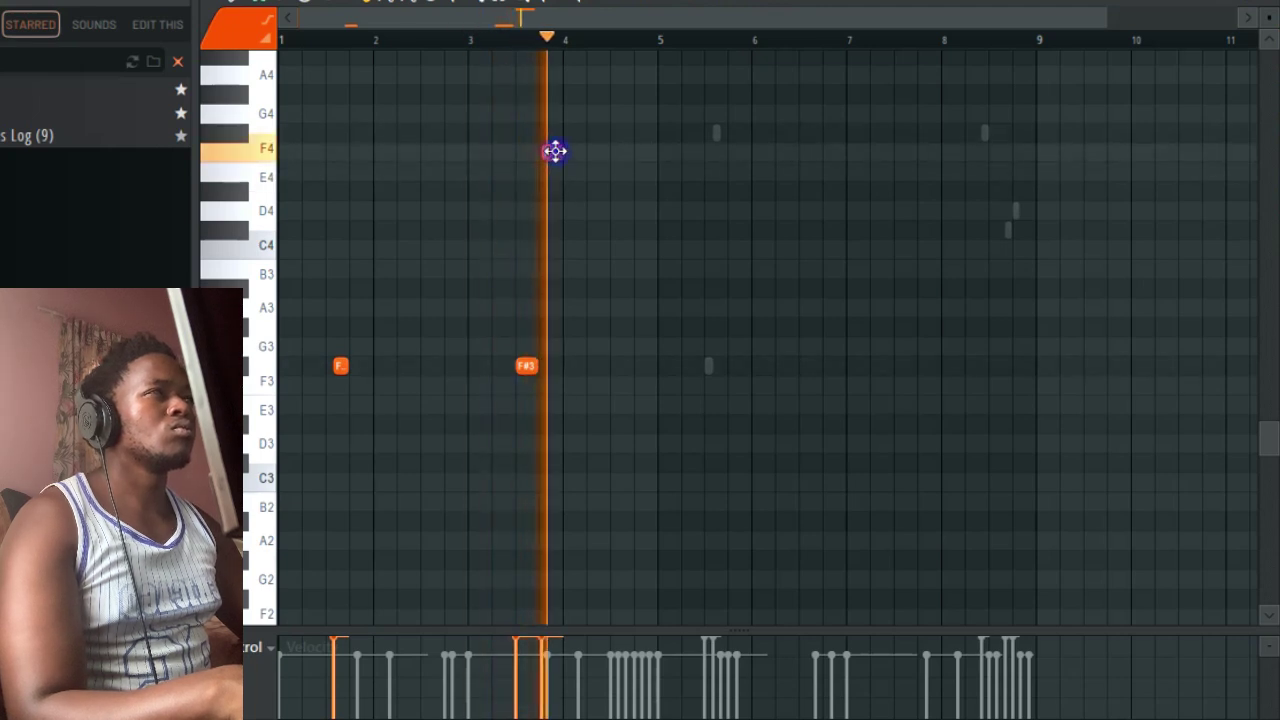
{"action": "key", "text": "space"}
{"action": "key", "text": "space"}
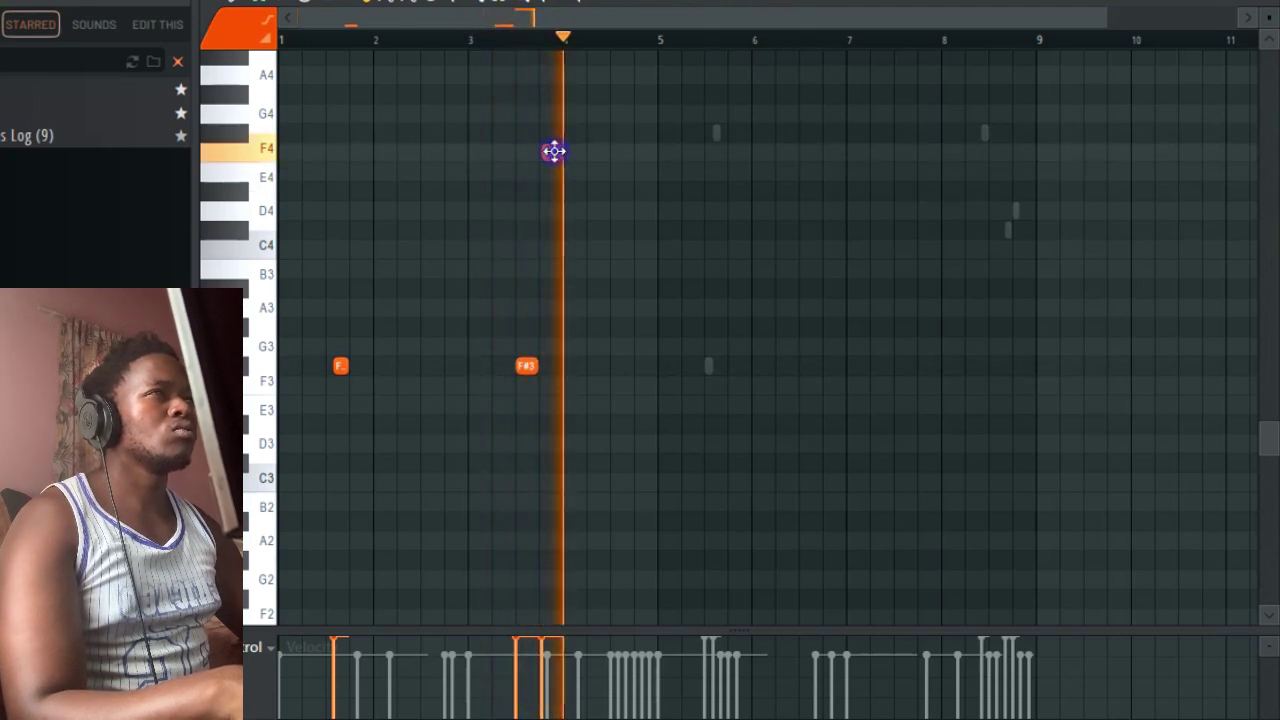
{"action": "key", "text": "space"}
{"action": "key", "text": "space"}
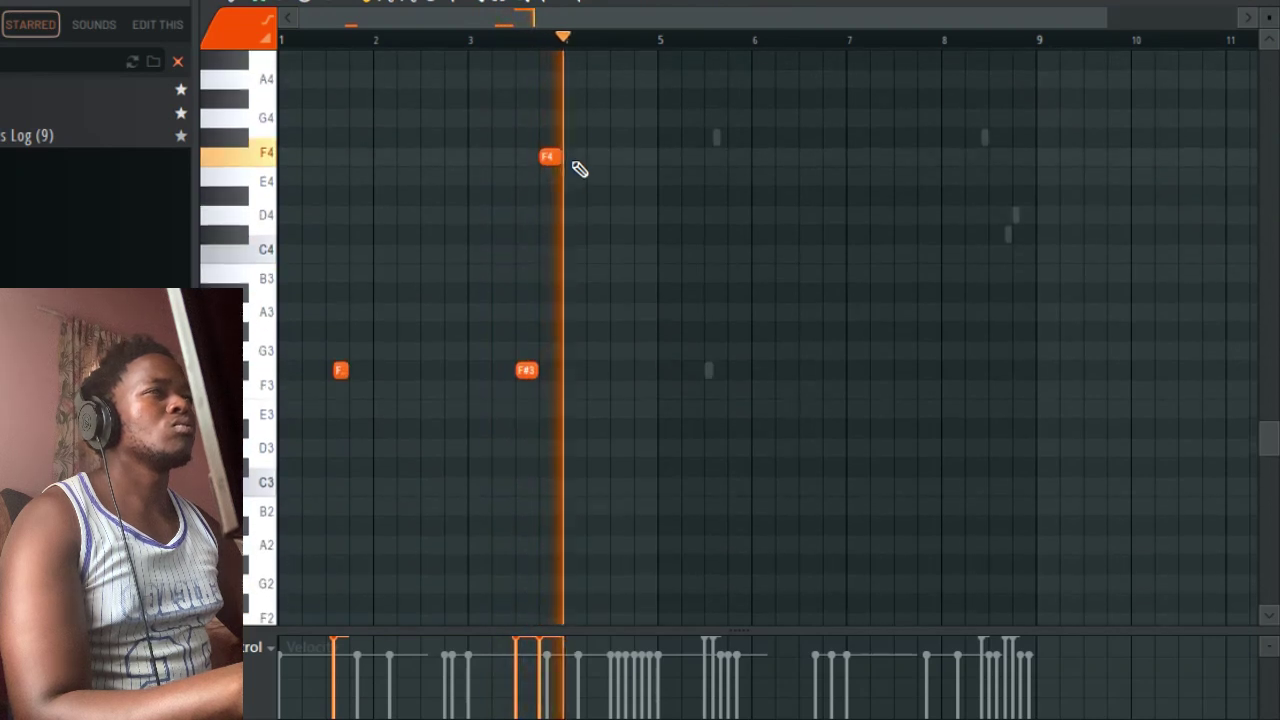
{"action": "key", "text": "space"}
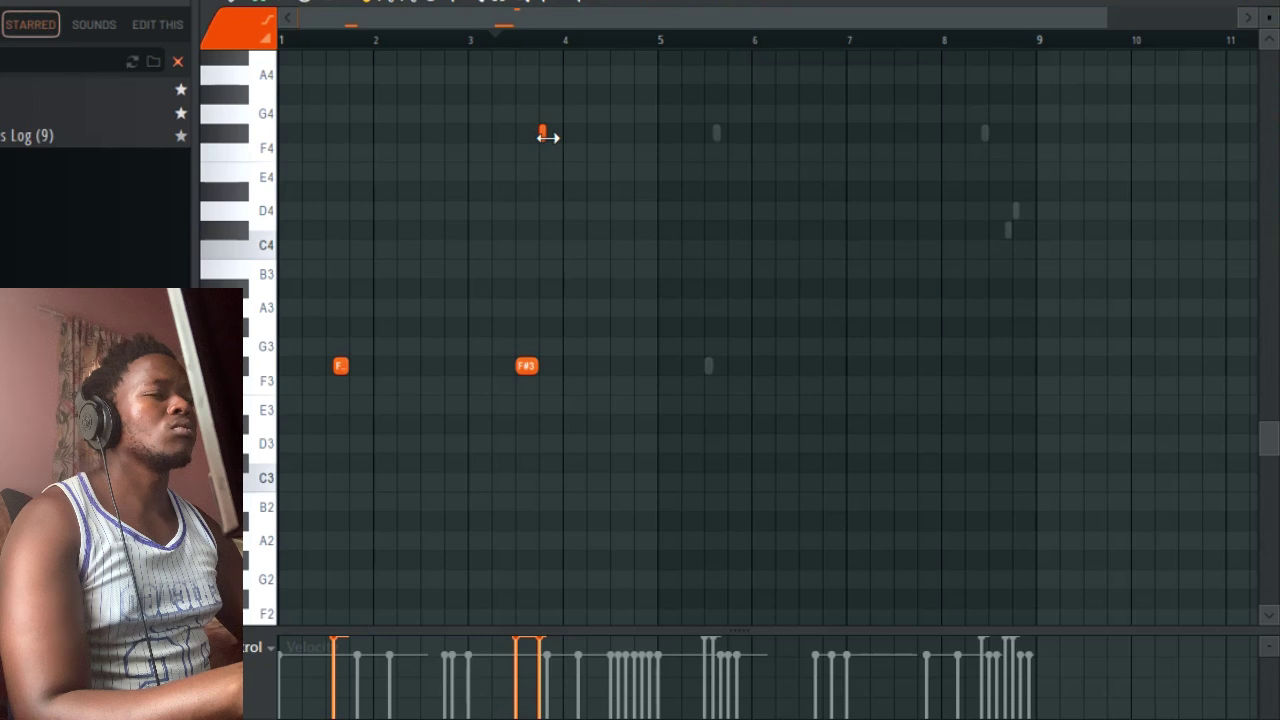
{"action": "scroll", "coordinate": [552, 145], "scroll_direction": "up", "scroll_amount": 4}
{"action": "scroll", "coordinate": [554, 149], "scroll_direction": "down", "scroll_amount": 1}
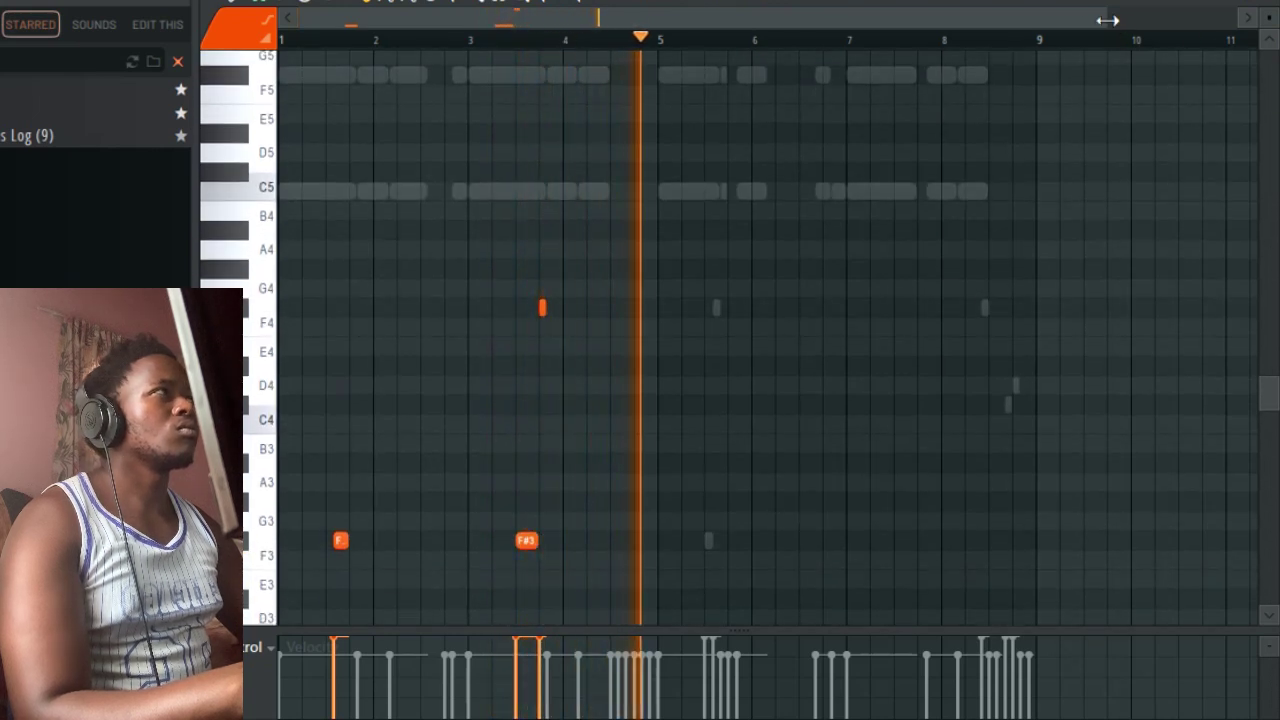
{"action": "left_click_drag", "start_coordinate": [1103, 18], "coordinate": [743, 145]}
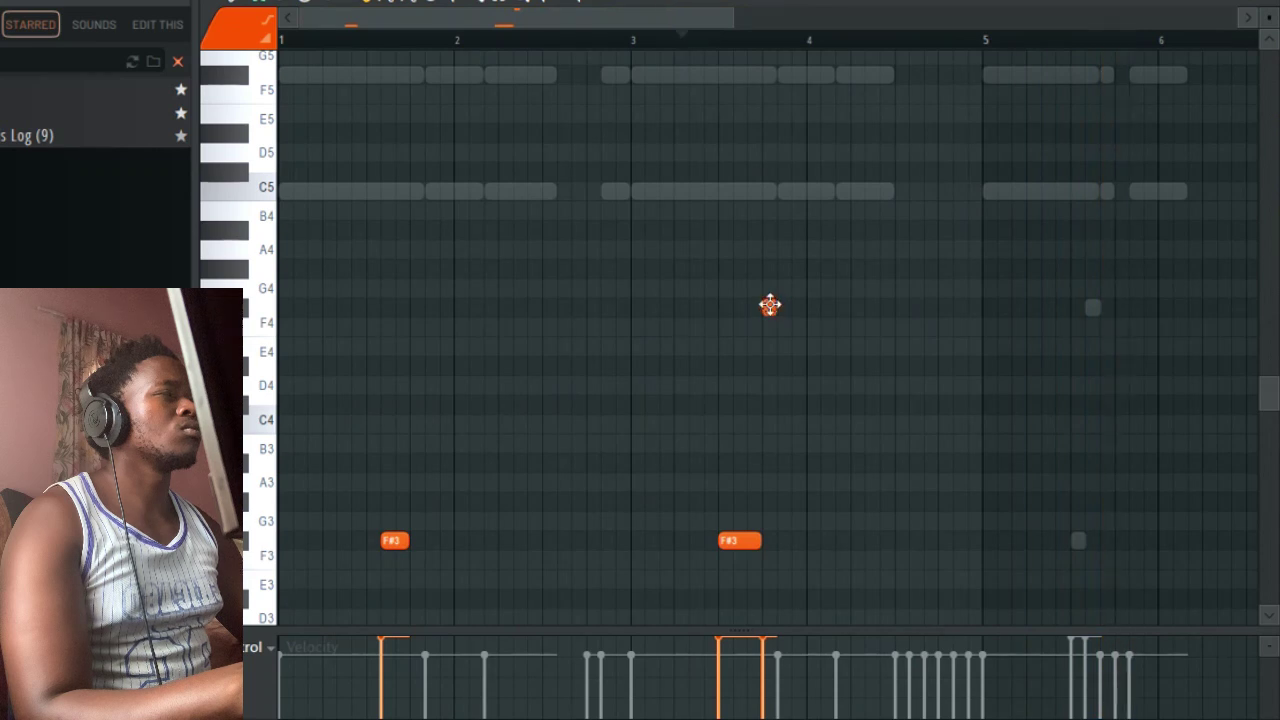
{"action": "scroll", "coordinate": [766, 305], "scroll_direction": "down", "scroll_amount": 6}
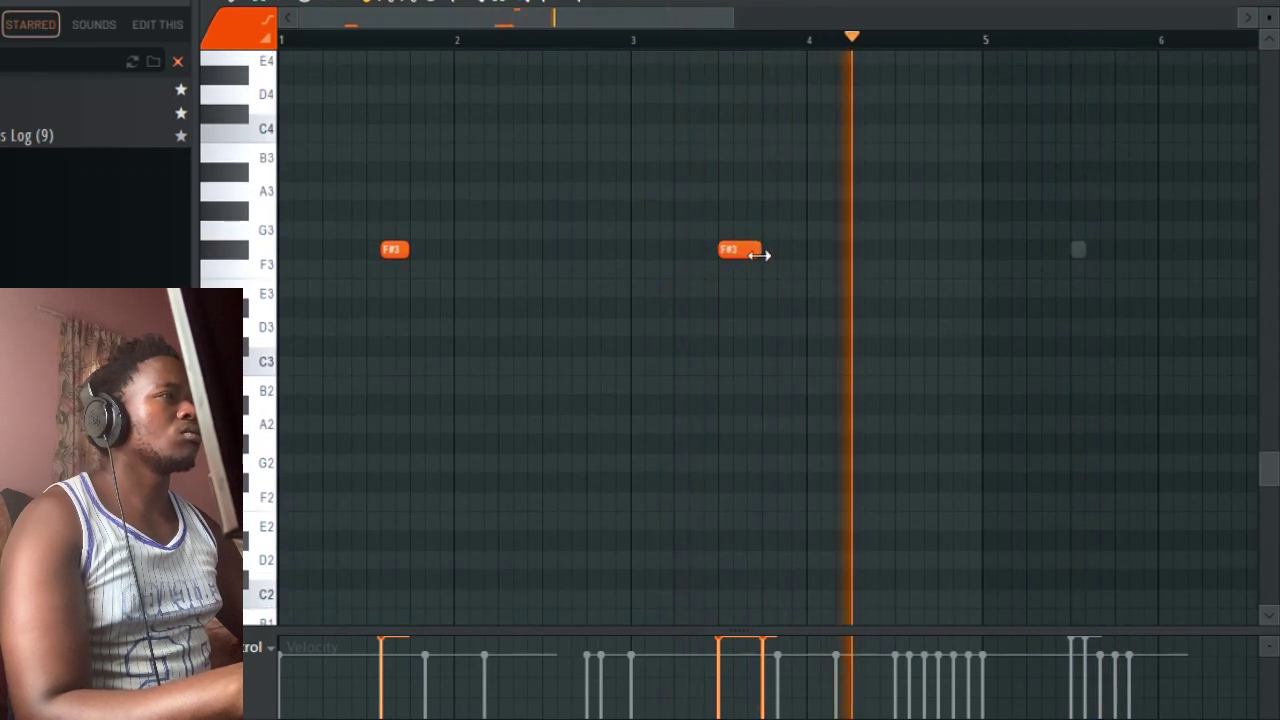
{"action": "left_click_drag", "start_coordinate": [729, 22], "coordinate": [1051, 80]}
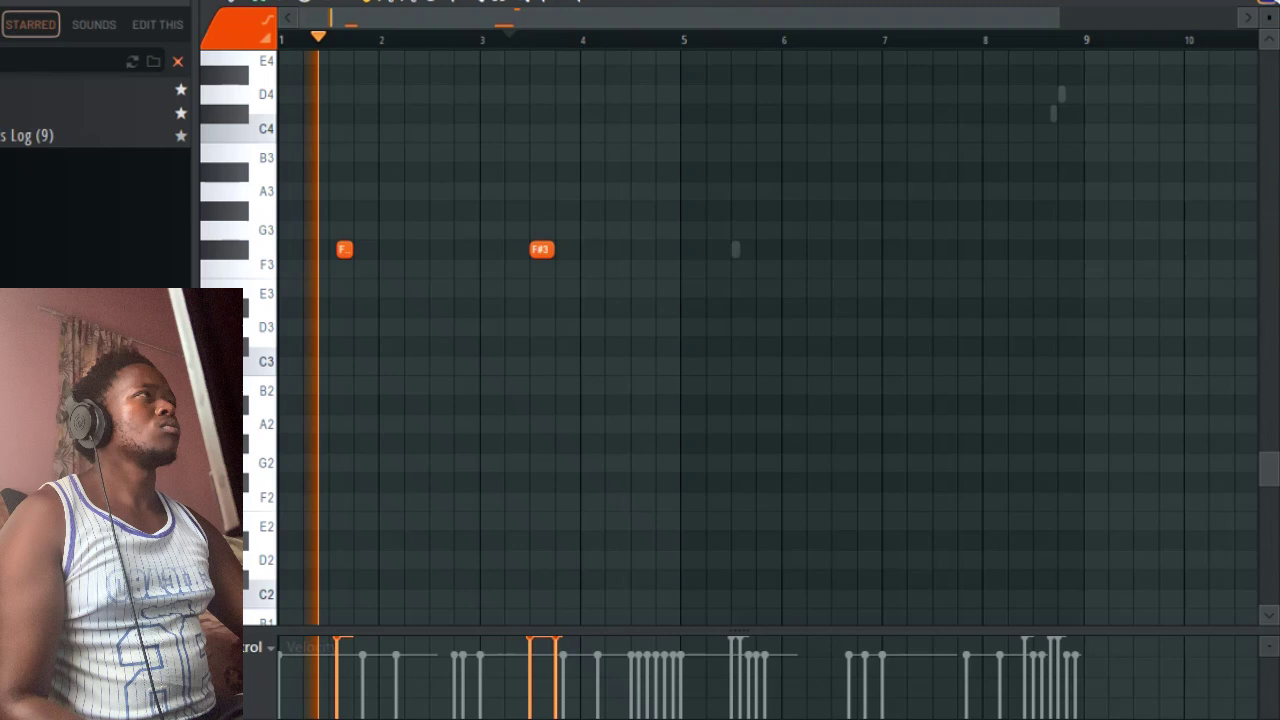
Return to the channel rack, clear the browser search, and load a SamplerTrack preset into a new channel, closing its plugin window
{"action": "key", "text": "F7"}
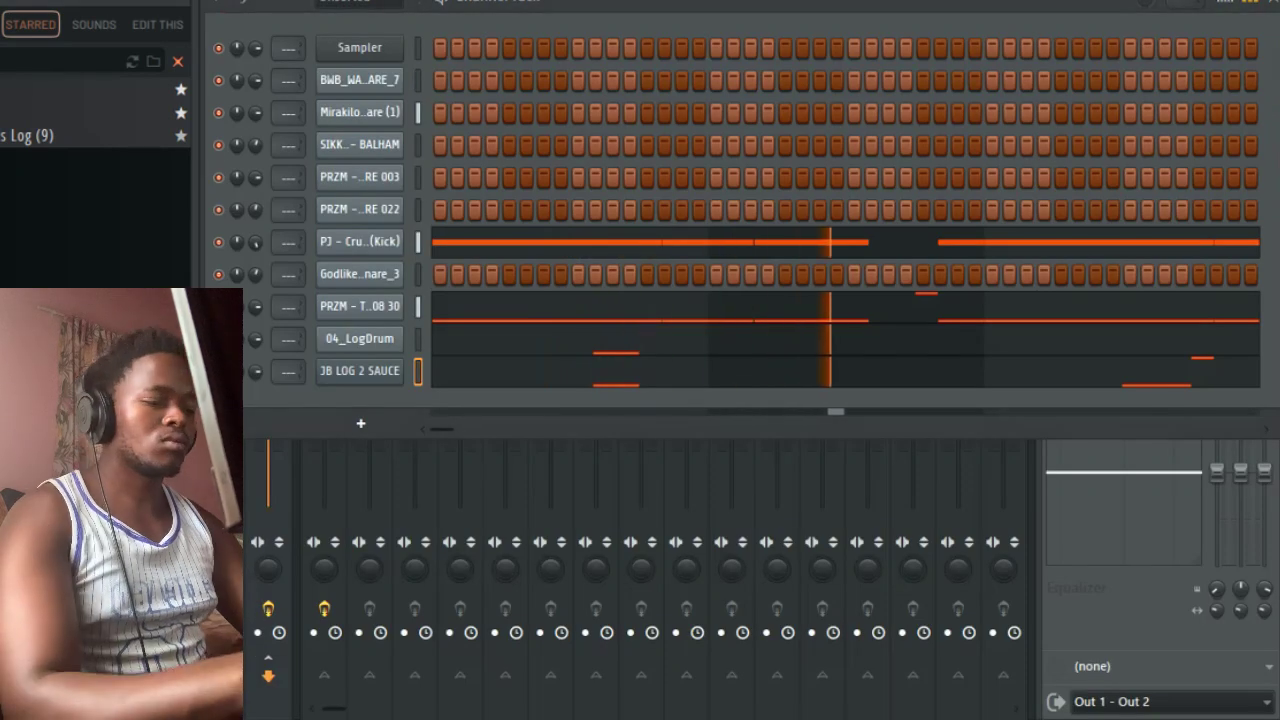
{"action": "key", "text": "BackSpace"}
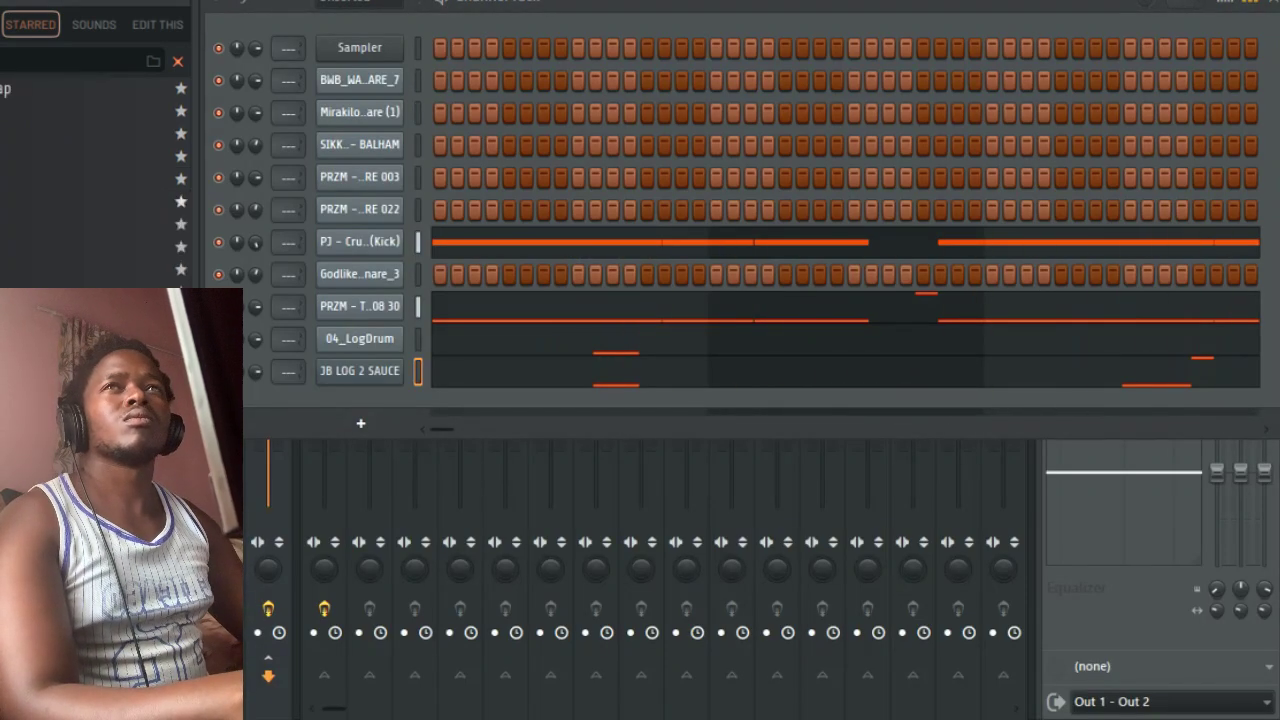
{"action": "key", "text": "Escape"}
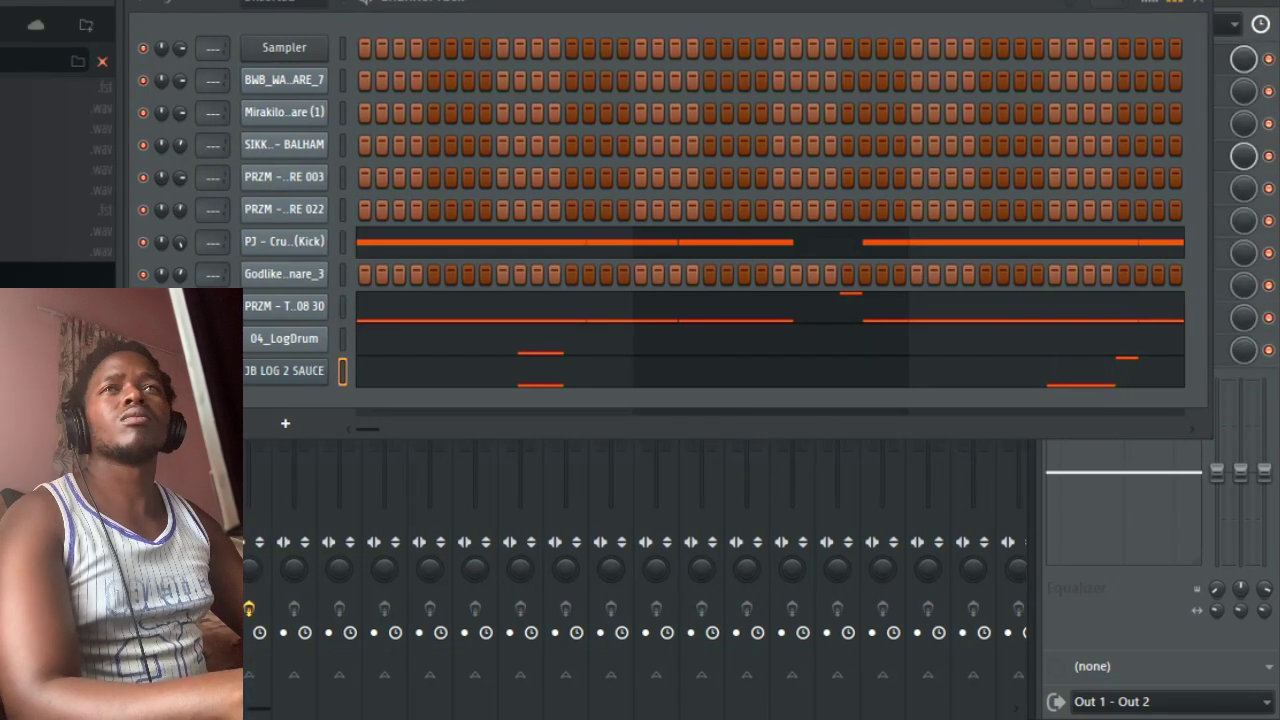
{"action": "right_click", "coordinate": [5, 87]}
{"action": "left_click", "coordinate": [40, 113]}
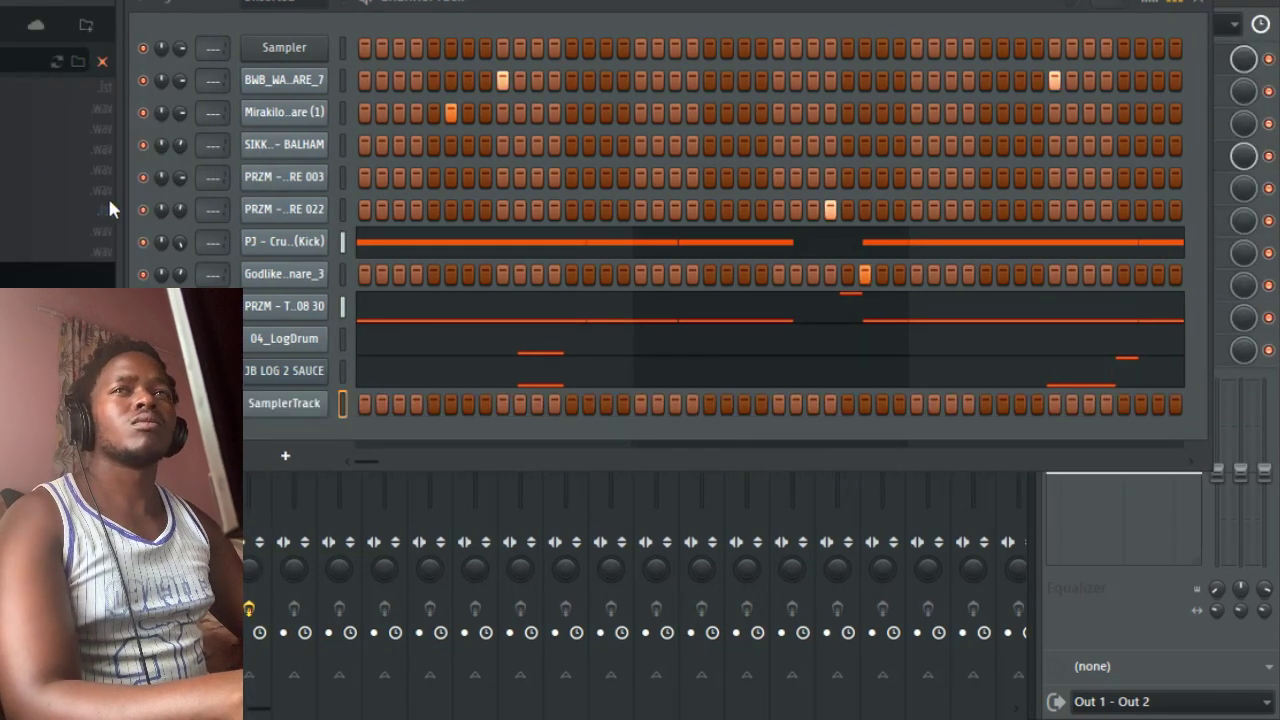
{"action": "left_click", "coordinate": [420, 34]}
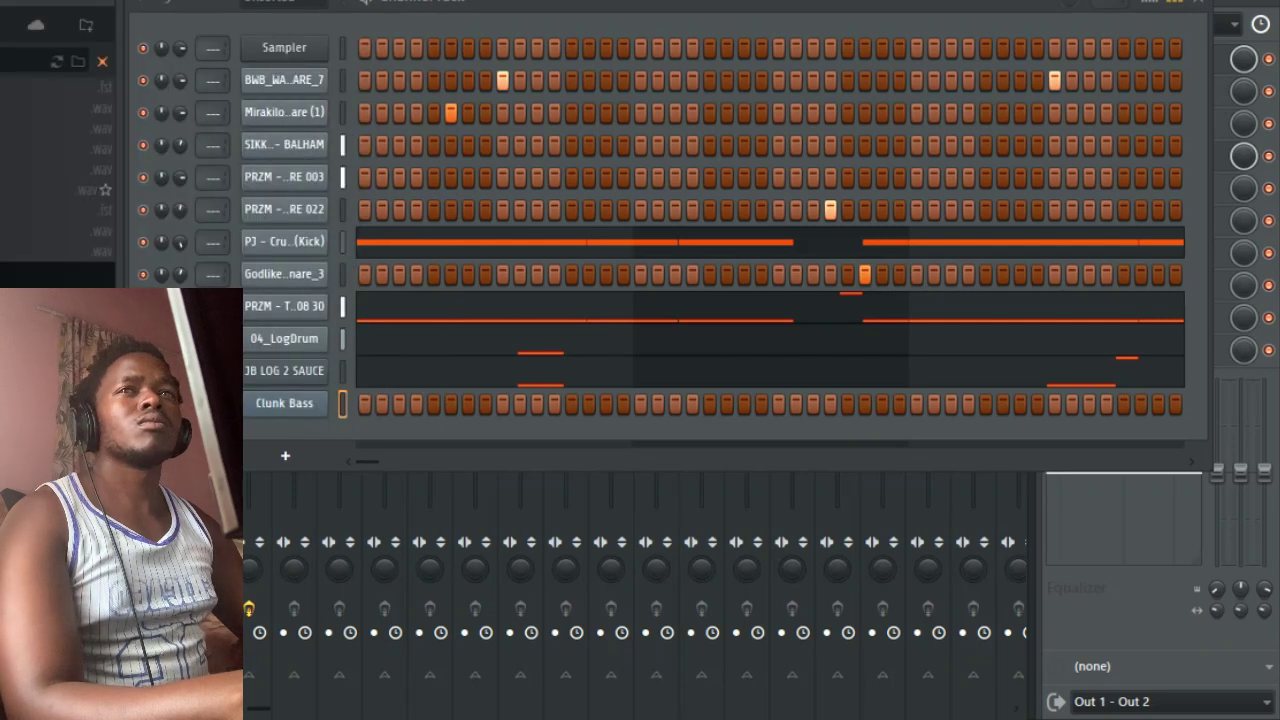
Replace the new channel's sound with the Nandip..8 Clunk preset, audition a key on its keyboard, and close its window
{"action": "left_click", "coordinate": [3, 222]}
{"action": "left_click", "coordinate": [310, 308]}
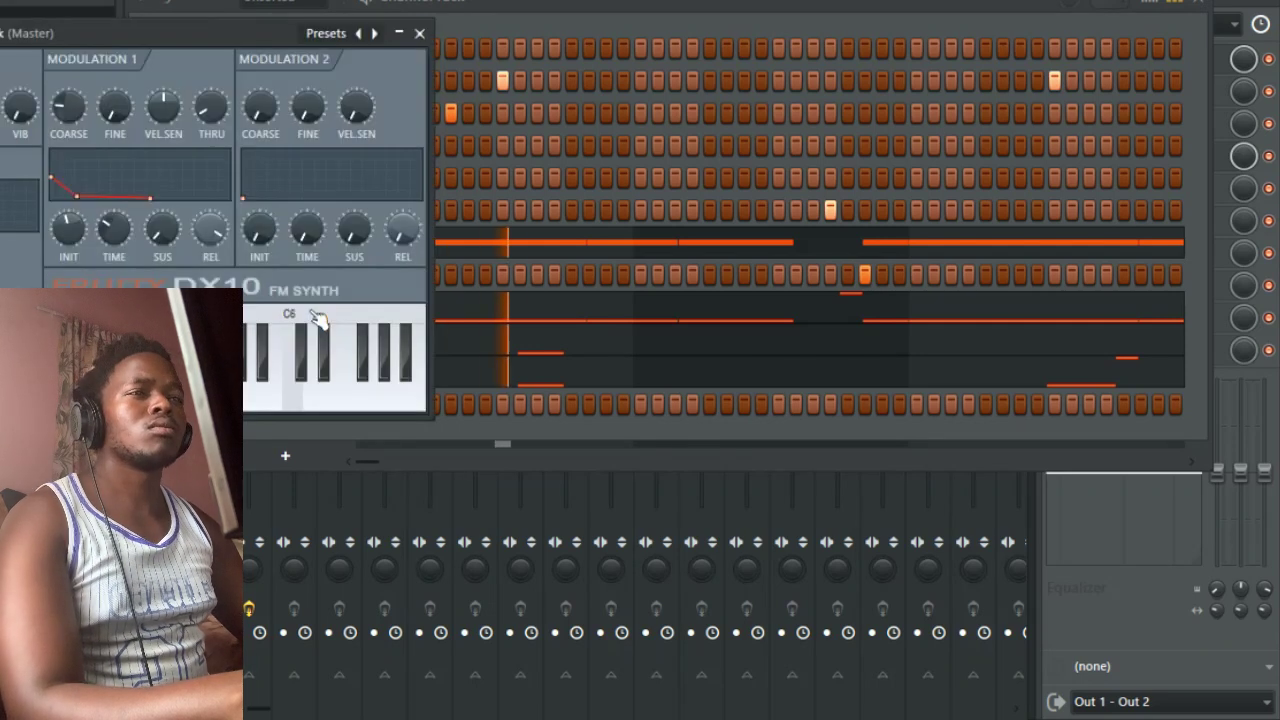
{"action": "left_click", "coordinate": [420, 34]}
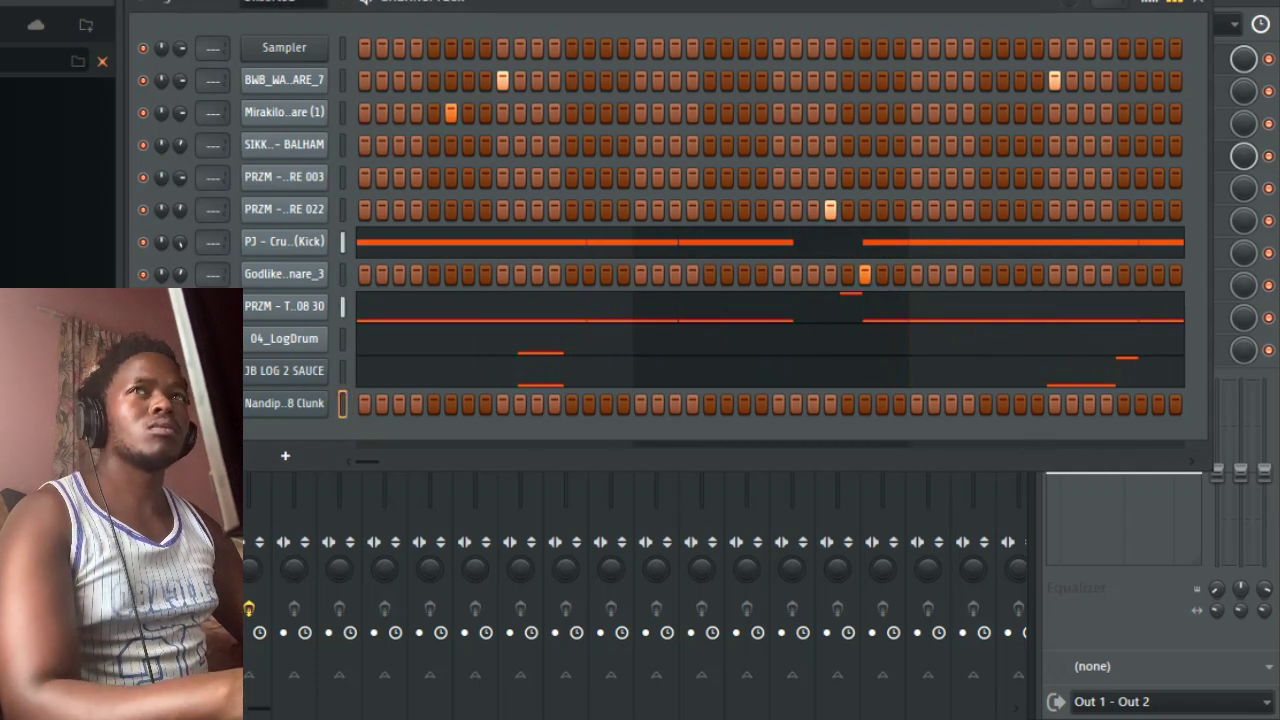
Undo the added Clunk channel, load the Clunk FM synth preset into a new channel again, and close its window
{"action": "key", "text": "ctrl+z"}
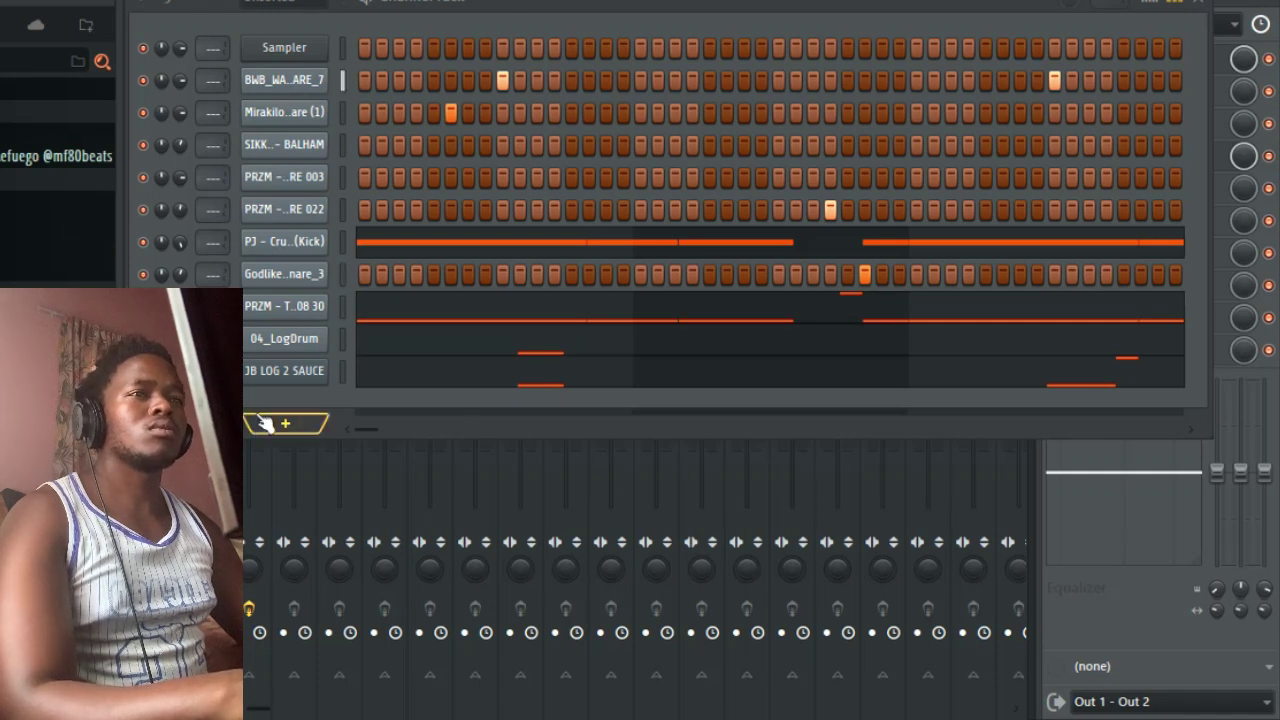
{"action": "left_click", "coordinate": [265, 424]}
{"action": "left_click", "coordinate": [243, 400]}
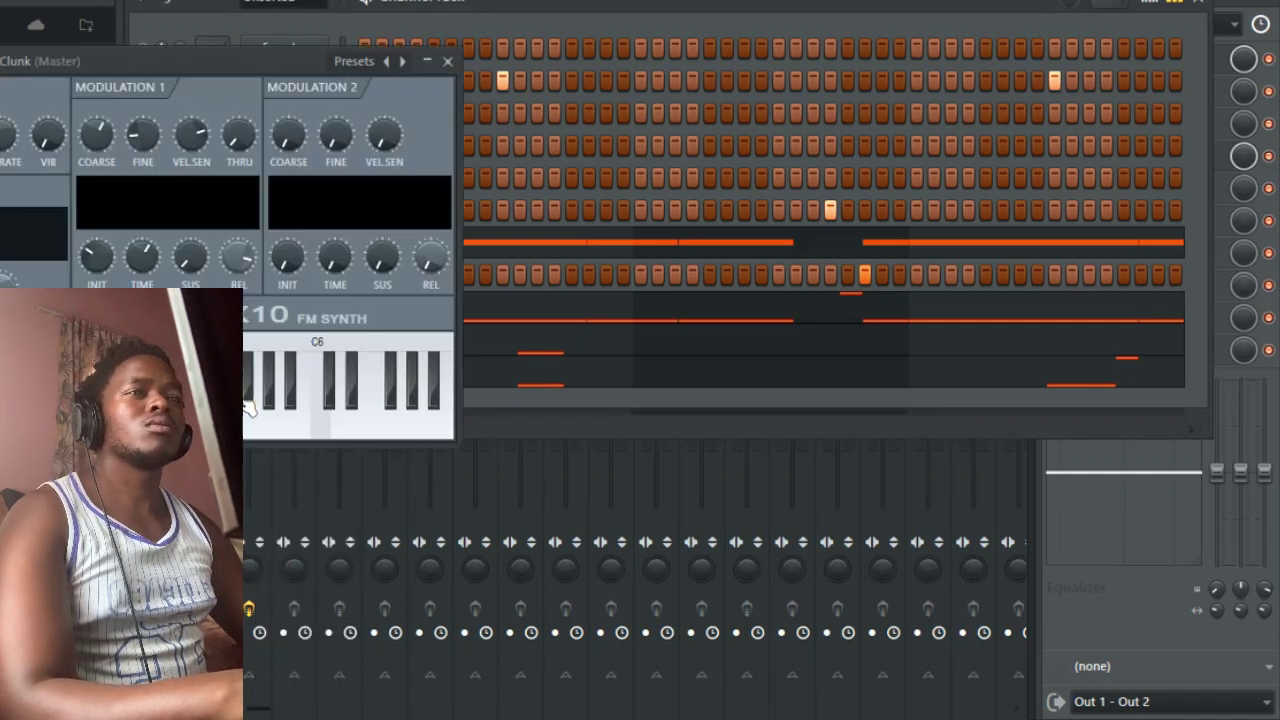
{"action": "left_click", "coordinate": [446, 58]}
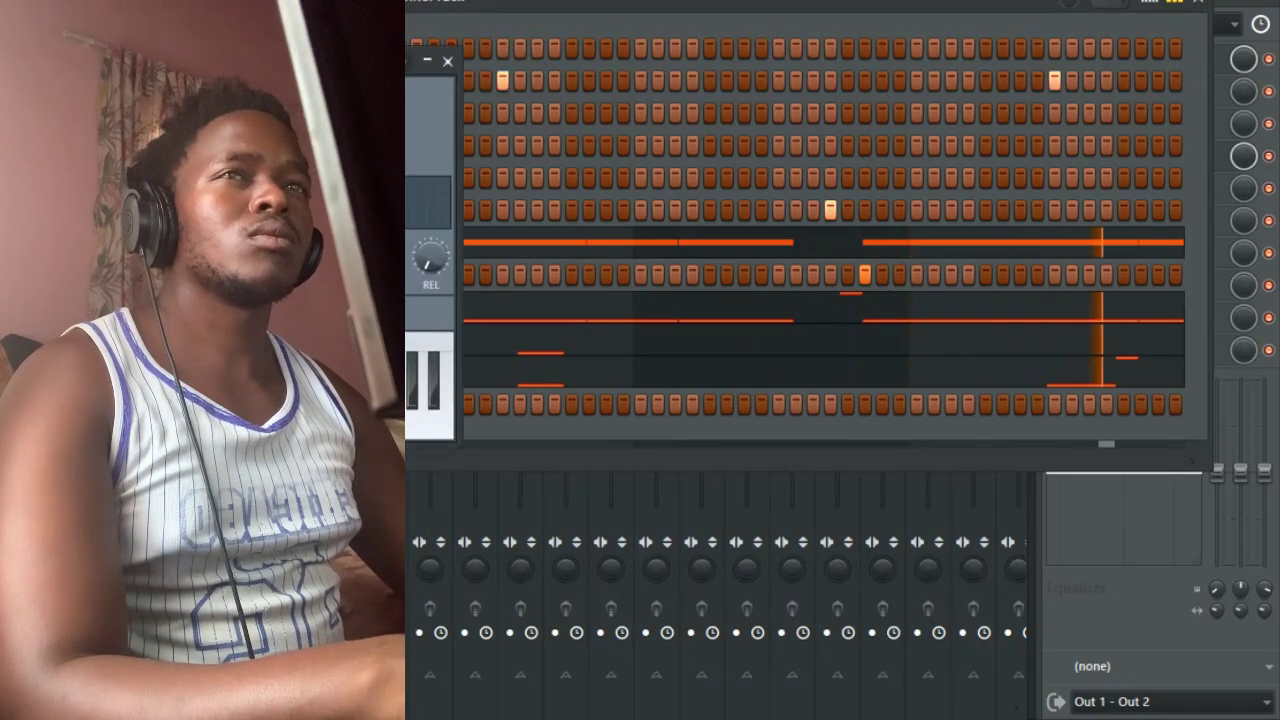
{"action": "left_click", "coordinate": [448, 62]}
Open the Clunk channel's piano roll and place one short F#5 note on beat 2 of bar 6
{"action": "left_click", "coordinate": [466, 402]}
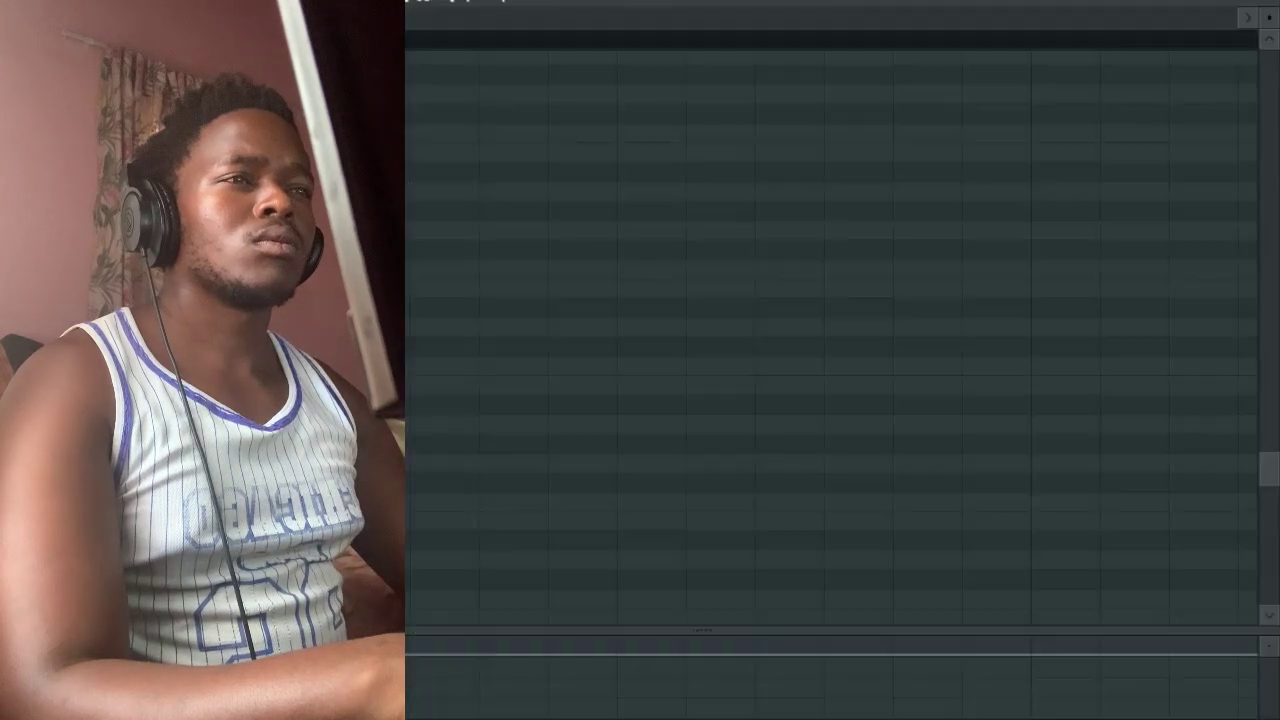
{"action": "scroll", "coordinate": [832, 338], "scroll_direction": "up", "scroll_amount": 3}
{"action": "scroll", "coordinate": [830, 330], "scroll_direction": "up", "scroll_amount": 6}
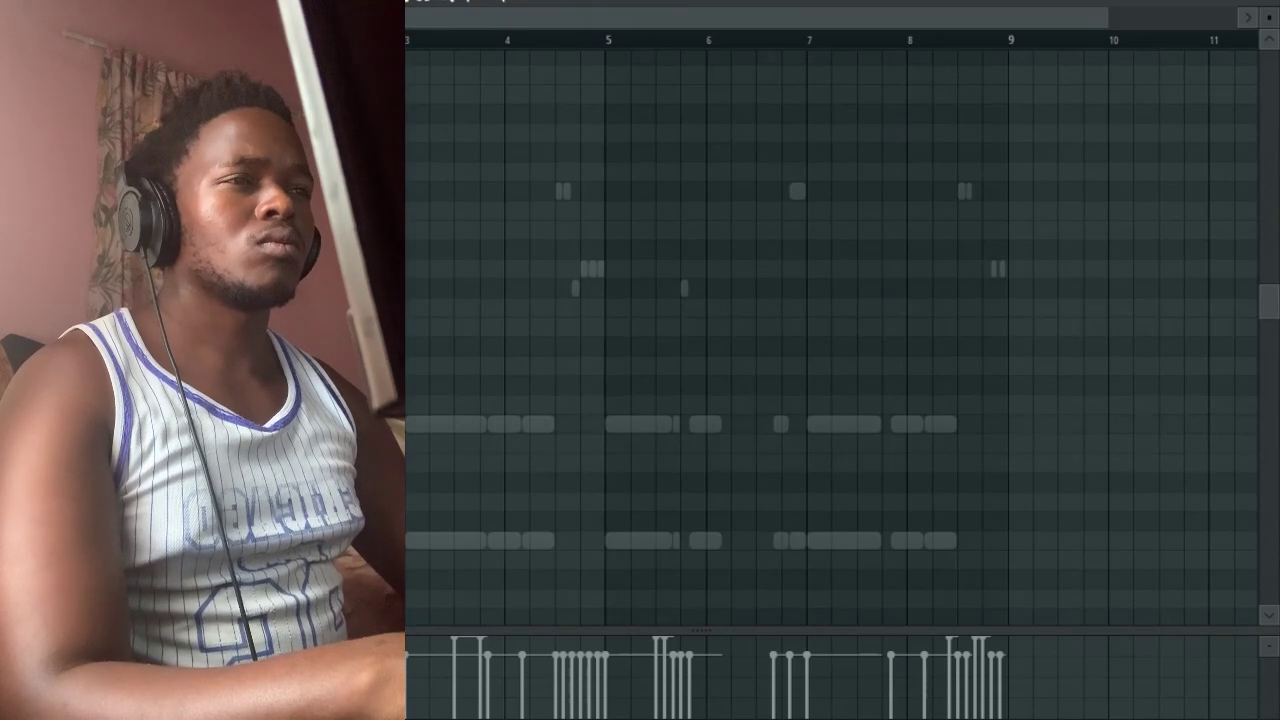
{"action": "scroll", "coordinate": [830, 330], "scroll_direction": "down", "scroll_amount": 1}
{"action": "scroll", "coordinate": [452, 248], "scroll_direction": "down", "scroll_amount": 5}
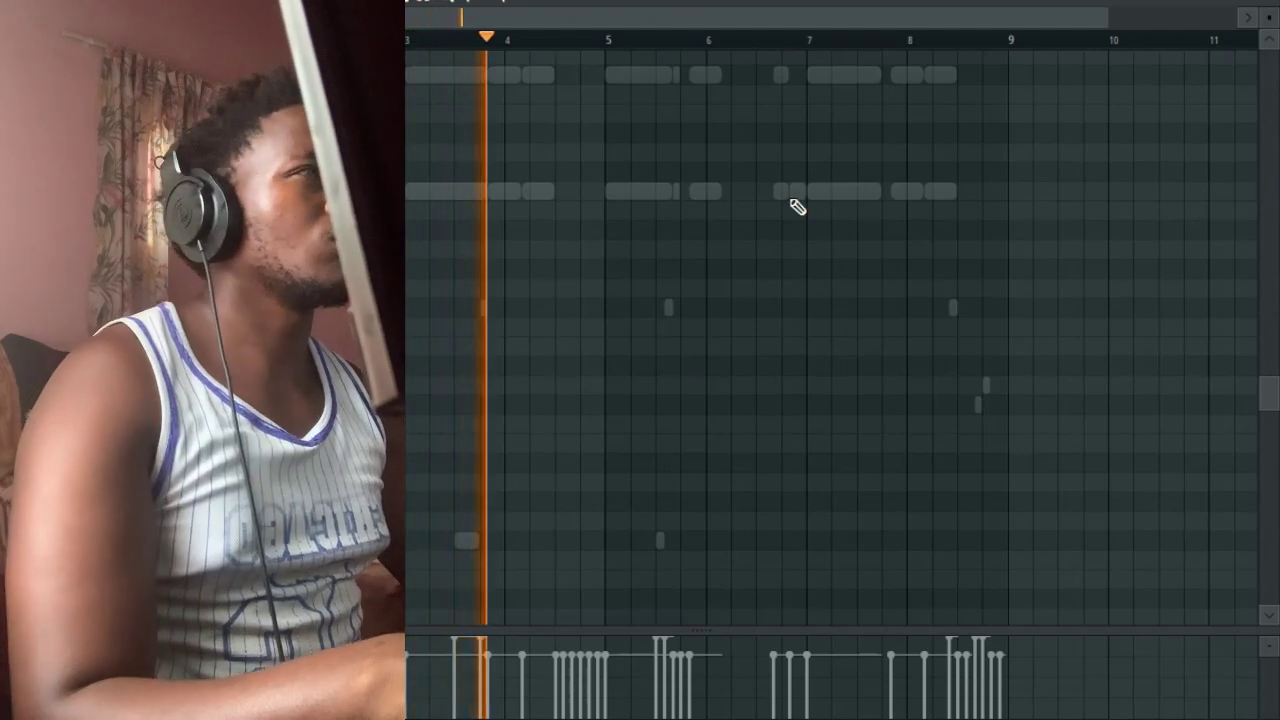
{"action": "scroll", "coordinate": [797, 206], "scroll_direction": "up", "scroll_amount": 6}
{"action": "scroll", "coordinate": [797, 206], "scroll_direction": "down", "scroll_amount": 2}
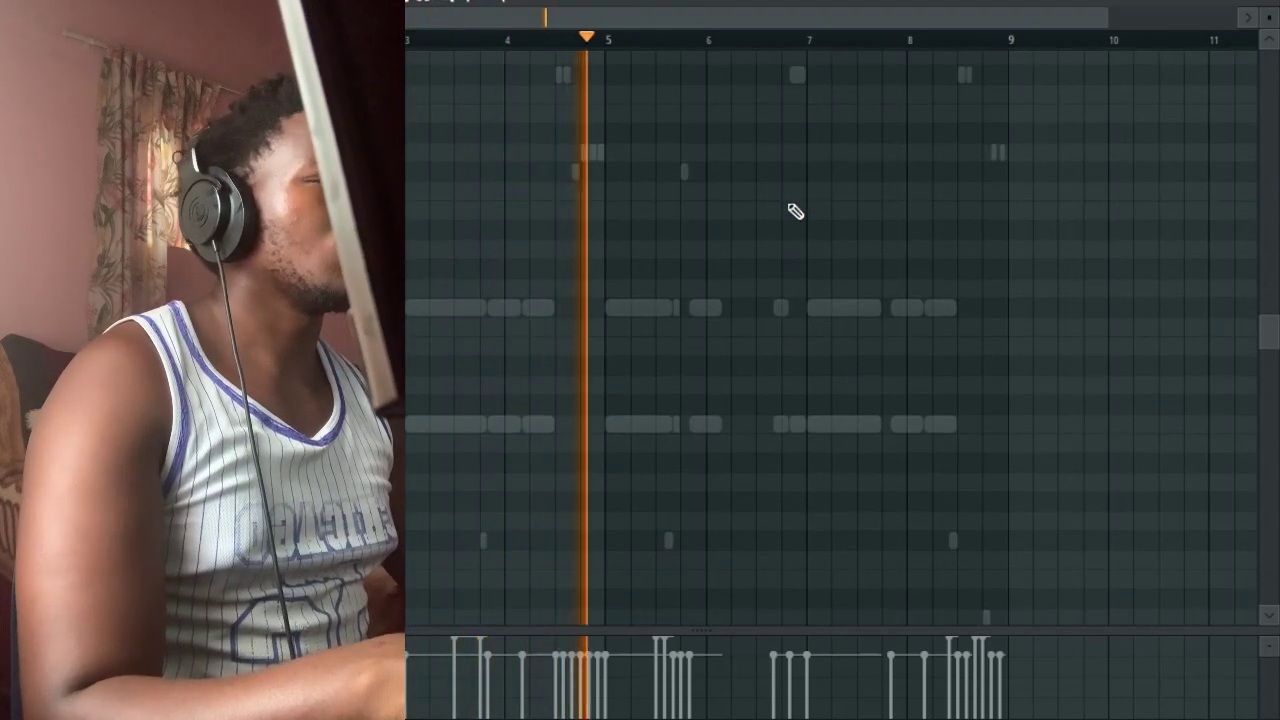
{"action": "left_click", "coordinate": [731, 315]}
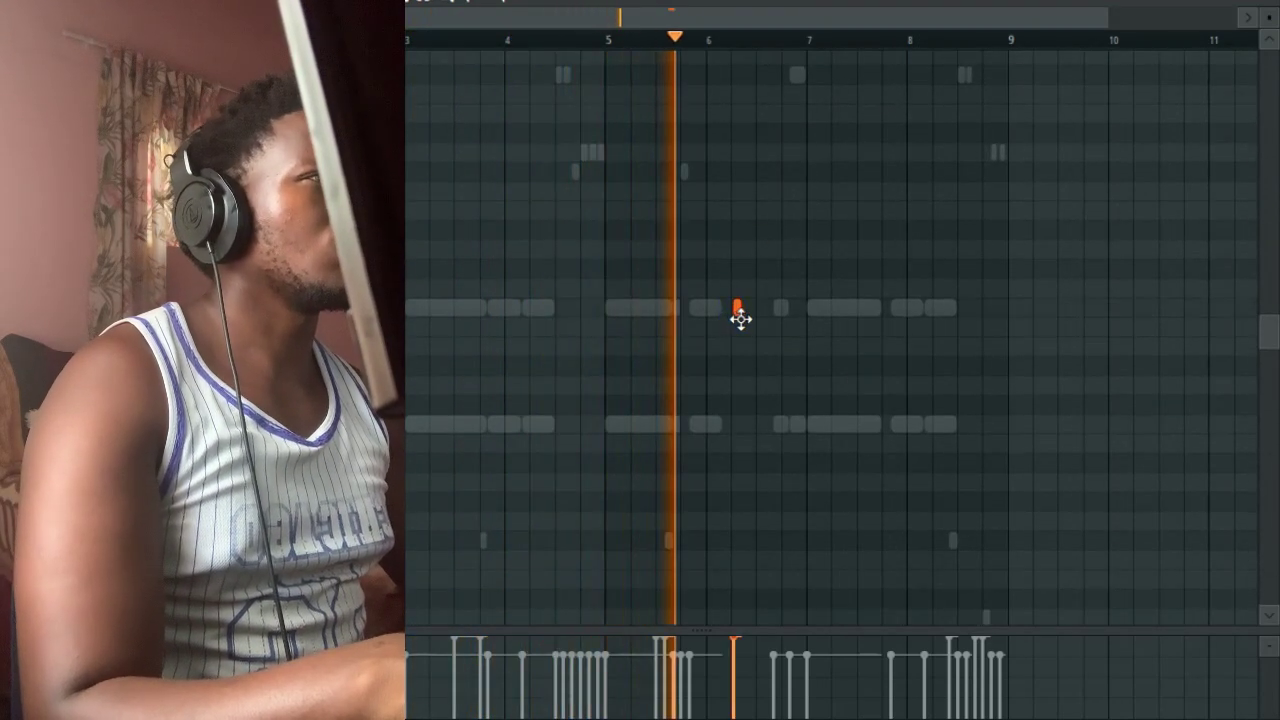
{"action": "left_click_drag", "start_coordinate": [745, 317], "coordinate": [735, 318]}
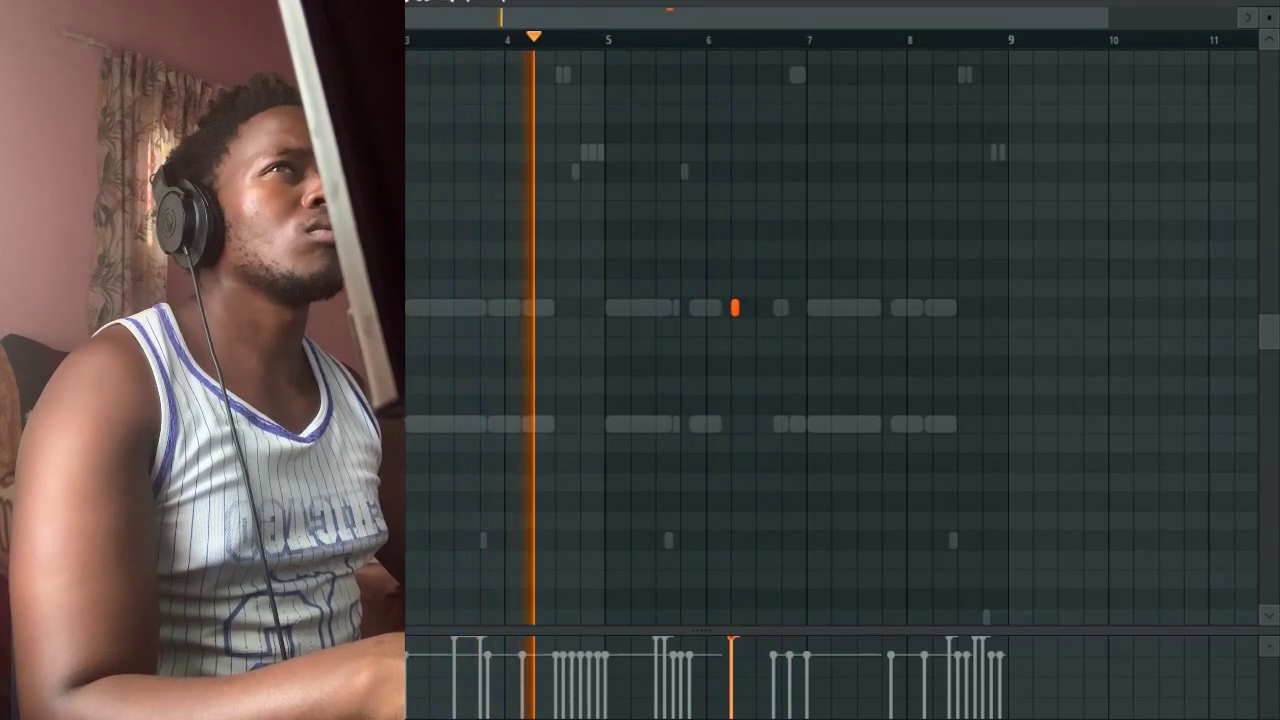
Build a run of five consecutive short F#5 notes from beat 2 of bar 6, auditioning the rhythm
{"action": "left_click_drag", "start_coordinate": [408, 17], "coordinate": [597, 119]}
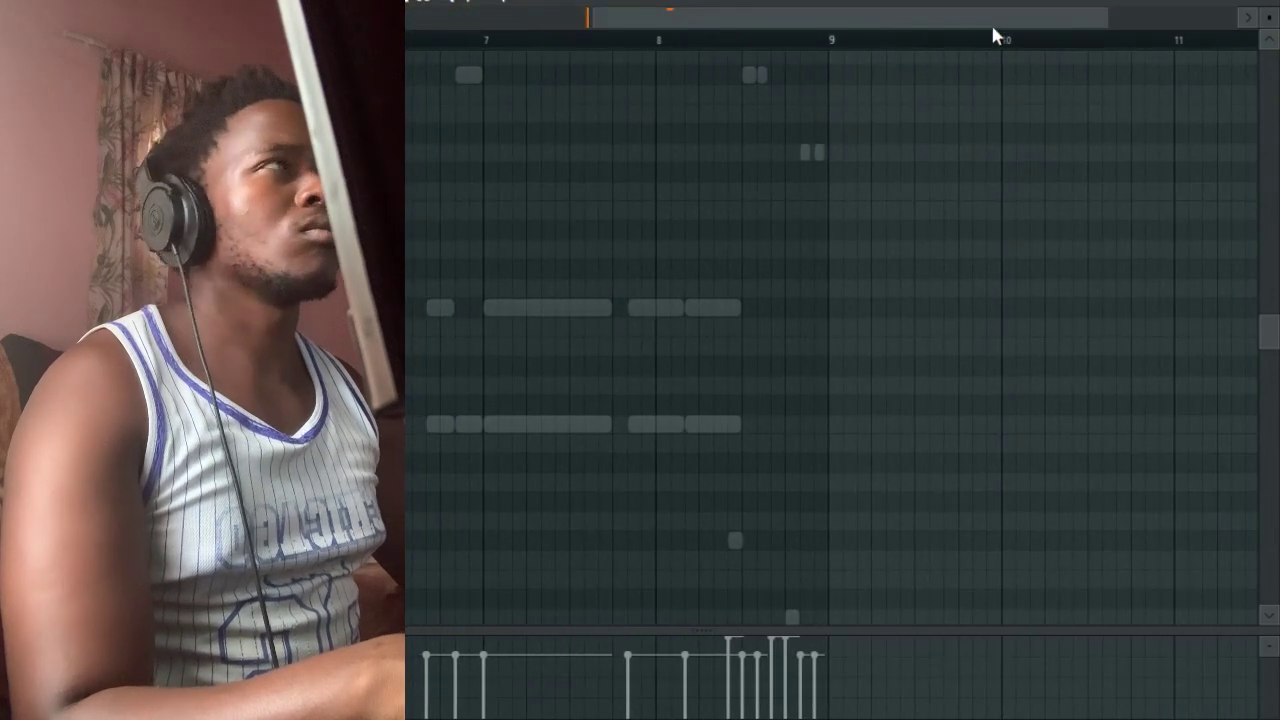
{"action": "left_click_drag", "start_coordinate": [1102, 17], "coordinate": [825, 20]}
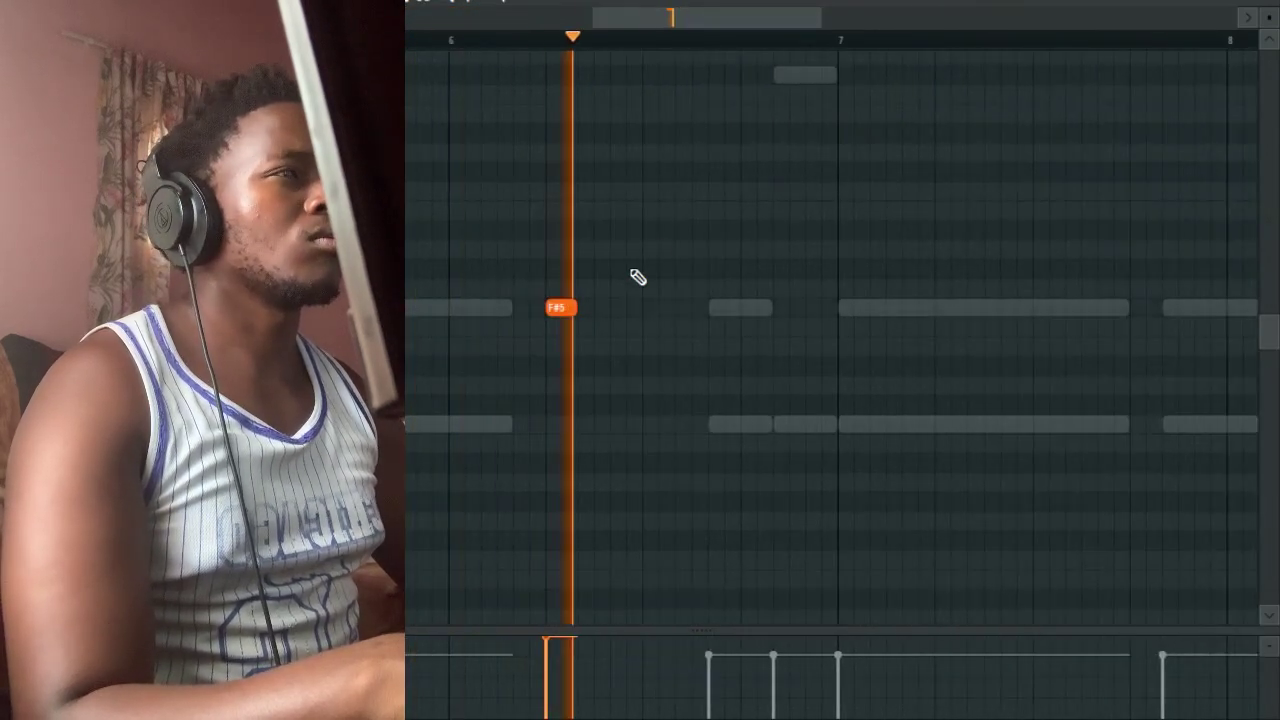
{"action": "key", "text": "space"}
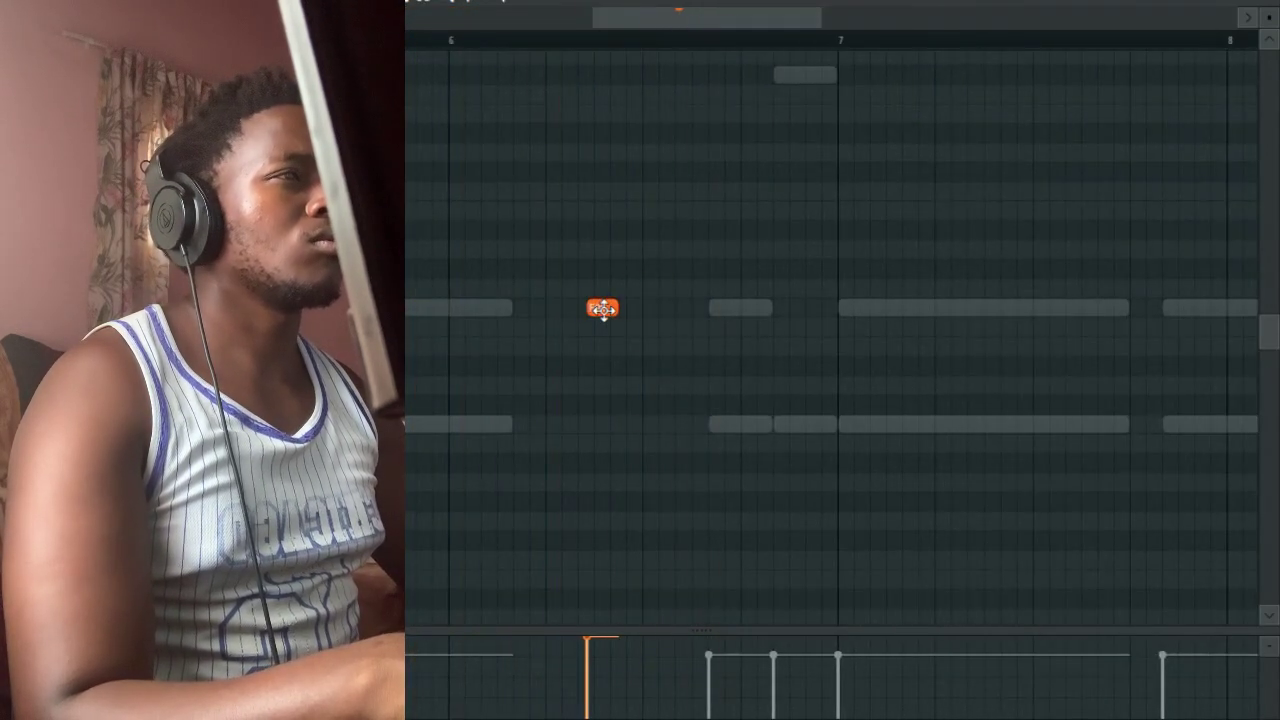
{"action": "scroll", "coordinate": [612, 300], "scroll_direction": "down", "scroll_amount": 2}
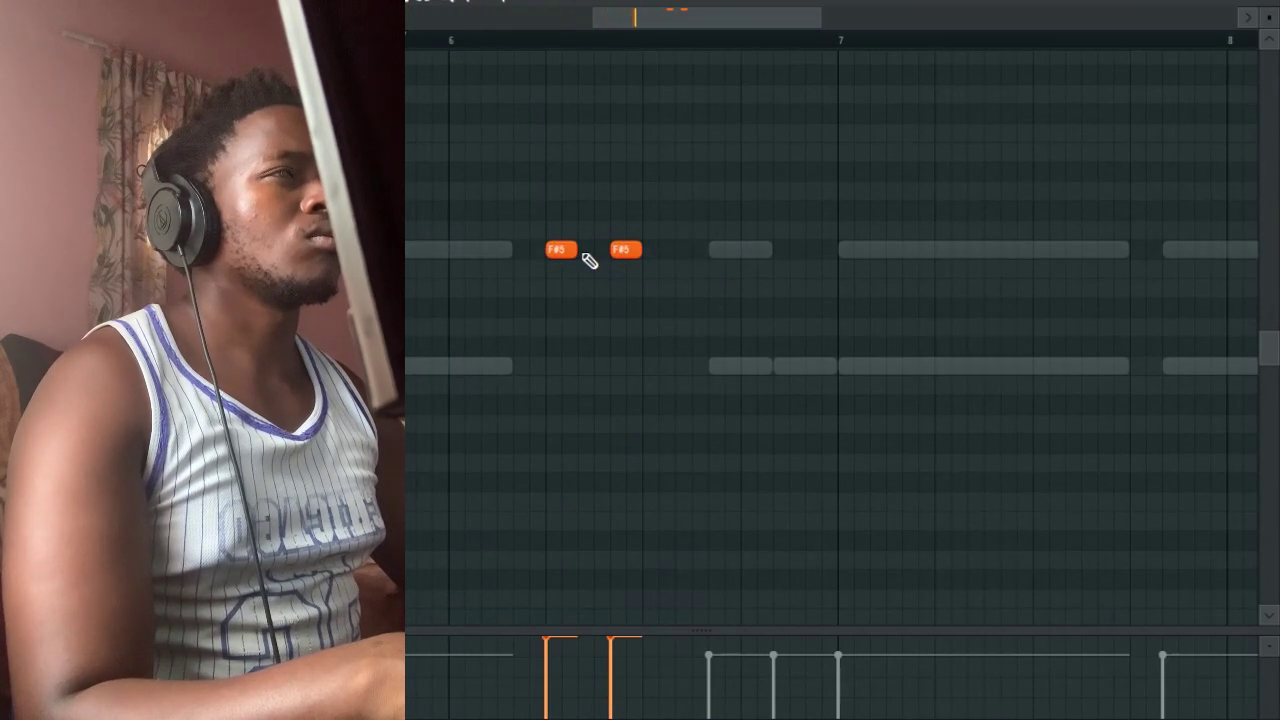
{"action": "left_click", "coordinate": [586, 252]}
{"action": "key", "text": "space"}
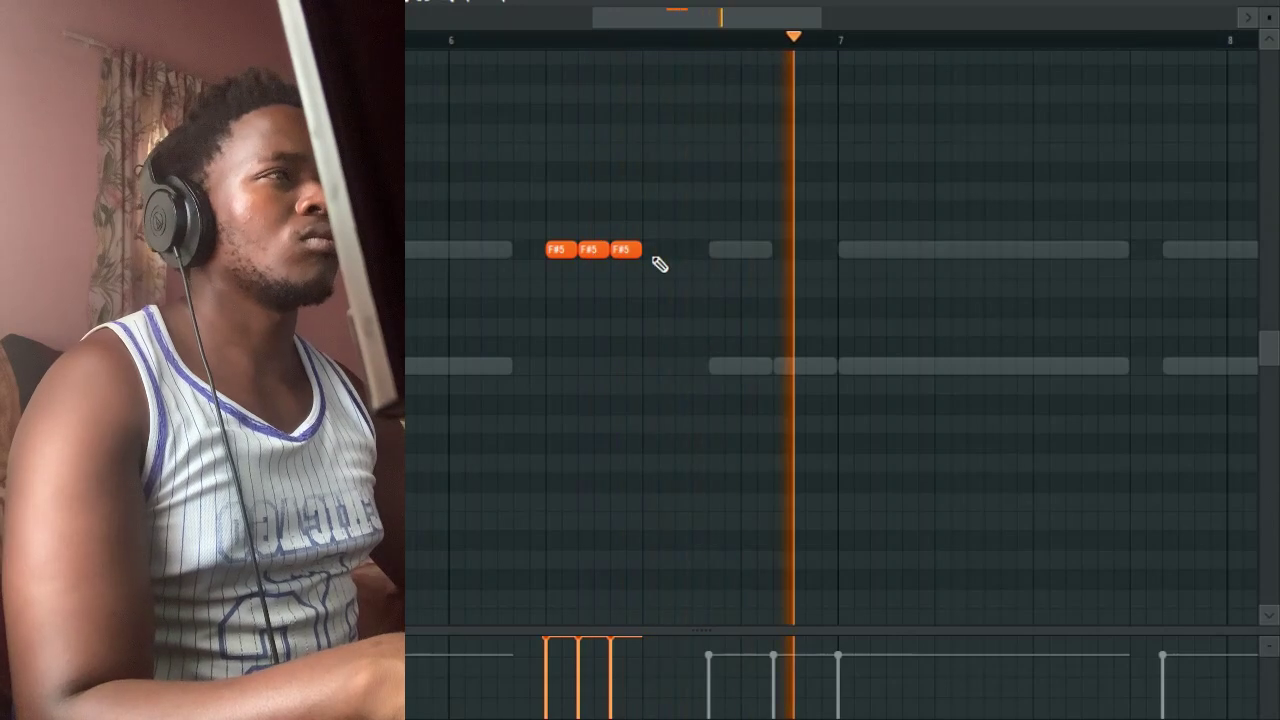
{"action": "left_click", "coordinate": [658, 250]}
{"action": "left_click", "coordinate": [680, 265]}
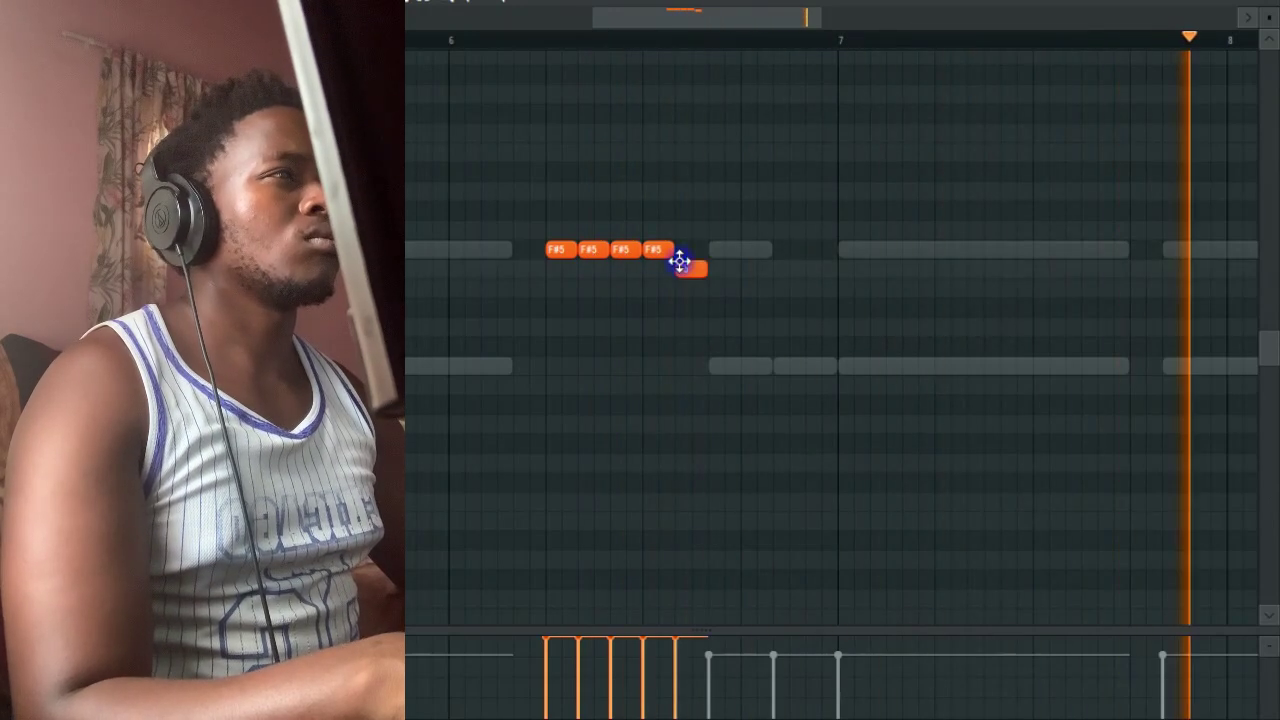
{"action": "left_click_drag", "start_coordinate": [680, 262], "coordinate": [686, 249]}
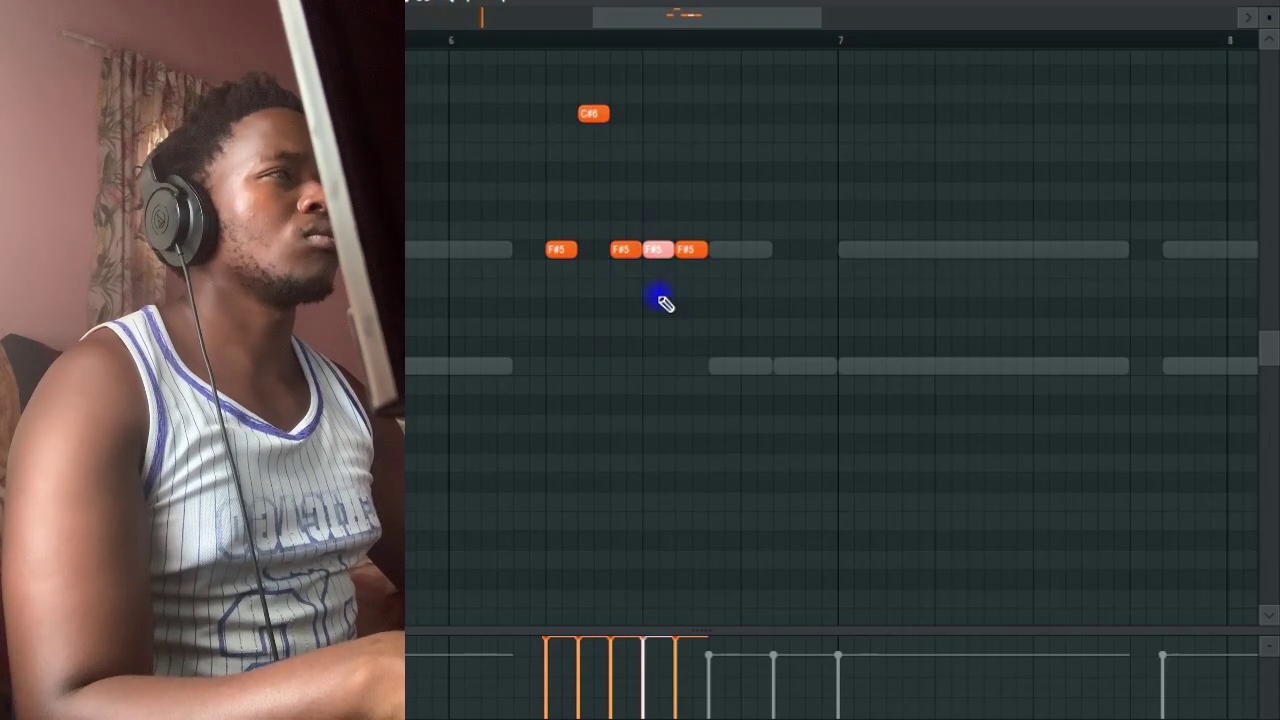
Change the five-note run to F#4, C#5, F#4, F#5, F#4 and shorten all its notes
{"action": "key", "text": "ctrl+Up"}
{"action": "scroll", "coordinate": [676, 296], "scroll_direction": "up", "scroll_amount": 2}
{"action": "left_click_drag", "start_coordinate": [732, 336], "coordinate": [481, 64]}
{"action": "left_click_drag", "start_coordinate": [594, 173], "coordinate": [581, 175]}
{"action": "key", "text": "space"}
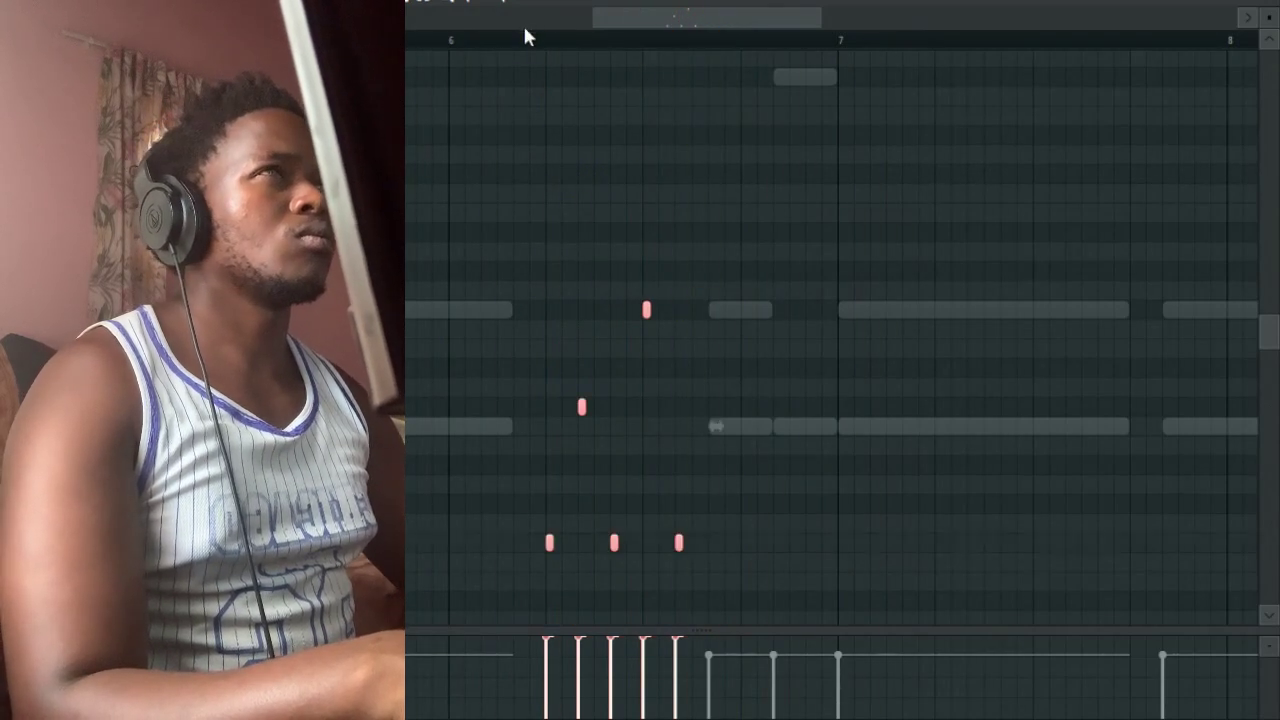
Audition the Clunk run together with the surrounding bars and close the piano roll
{"action": "scroll", "coordinate": [586, 163], "scroll_direction": "down", "scroll_amount": 5}
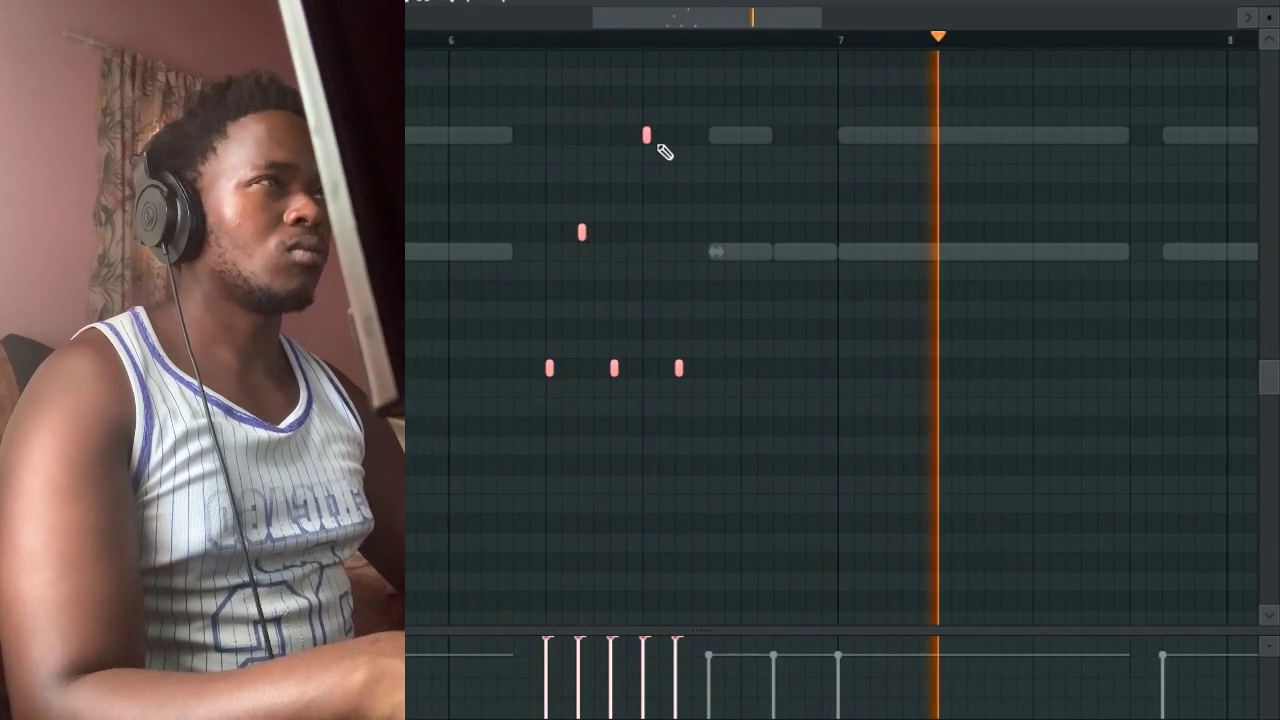
{"action": "key", "text": "space"}
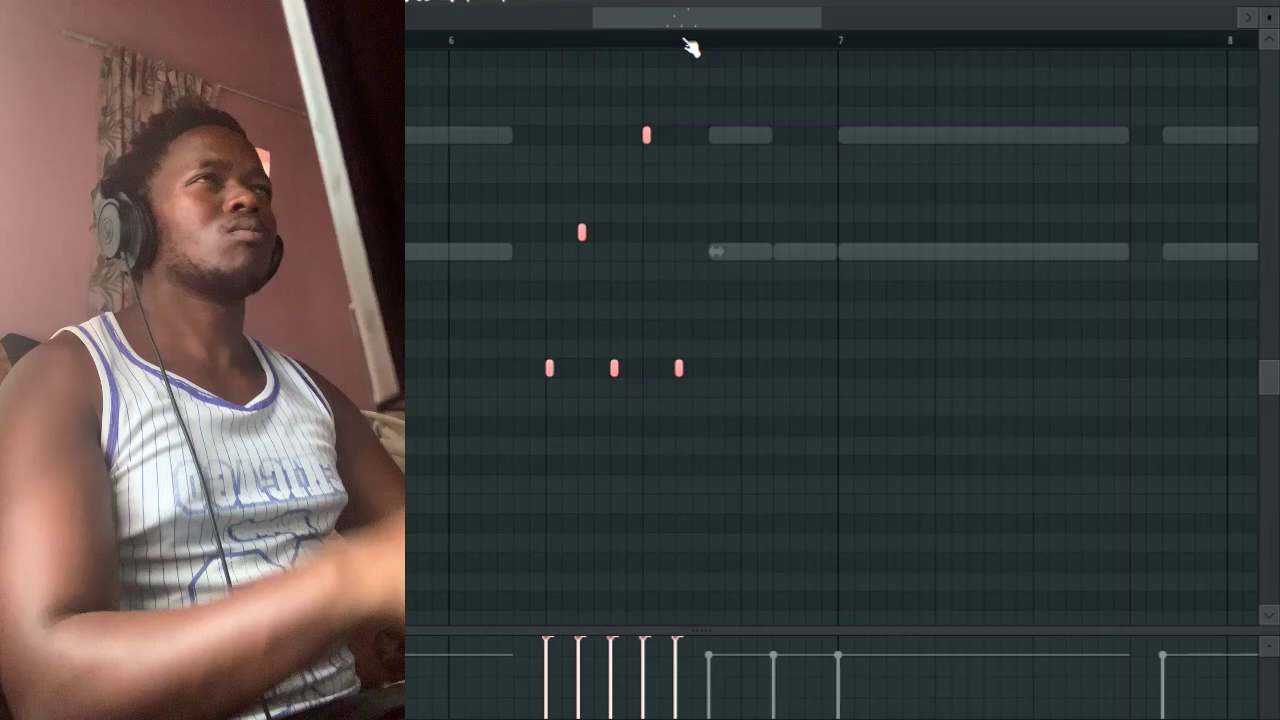
{"action": "left_click_drag", "start_coordinate": [592, 22], "coordinate": [407, 20]}
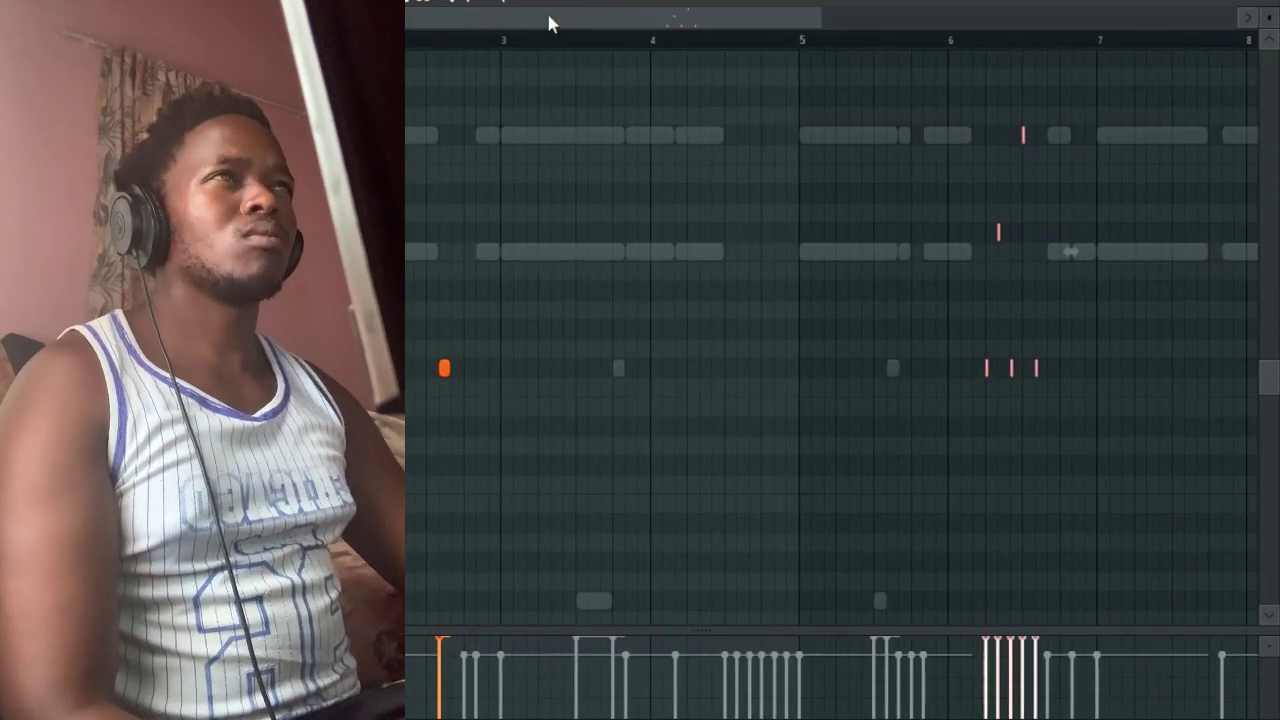
{"action": "mouse_move", "coordinate": [548, 22]}
{"action": "left_mouse_down"}
{"action": "mouse_move", "coordinate": [645, 32]}
{"action": "mouse_move", "coordinate": [701, 30]}
{"action": "mouse_move", "coordinate": [676, 22]}
{"action": "mouse_move", "coordinate": [697, 20]}
{"action": "left_mouse_up"}
{"action": "key", "text": "space"}
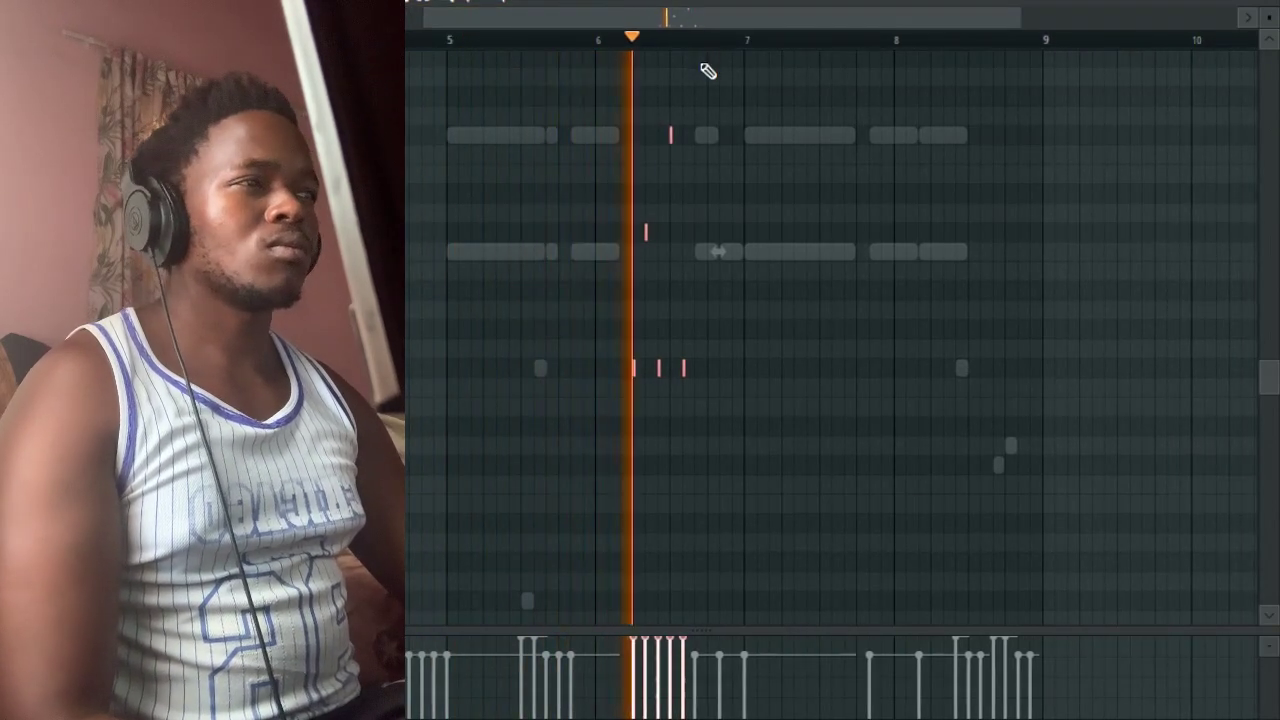
{"action": "left_click", "coordinate": [1240, 8]}
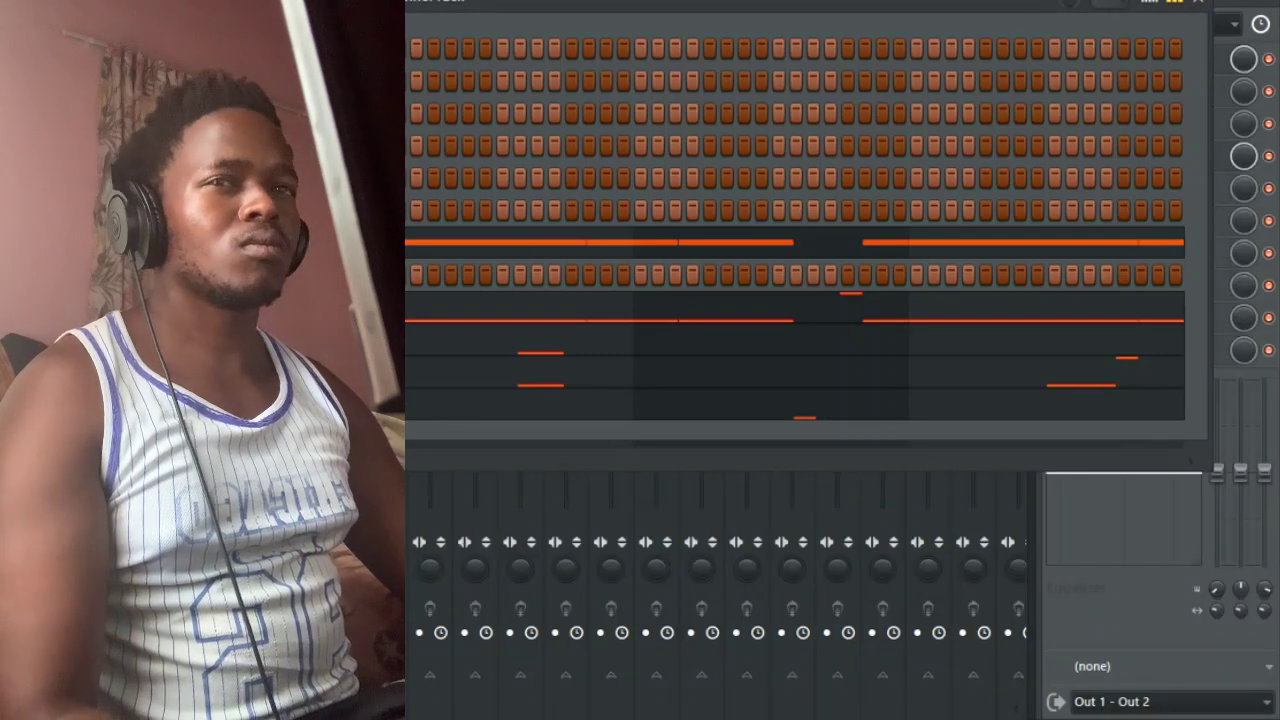
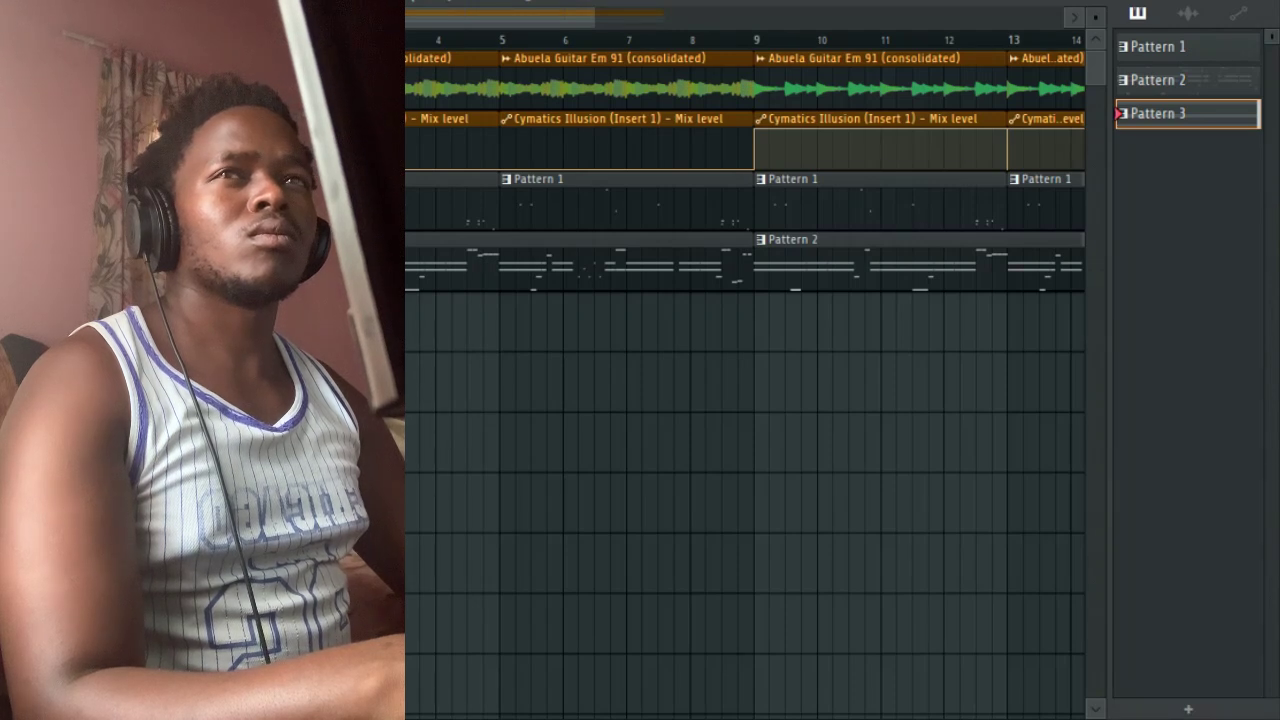
Place repeated Pattern 3 clips on the playlist track below Pattern 2, up to the start of bar 5
{"action": "key", "text": "F6"}
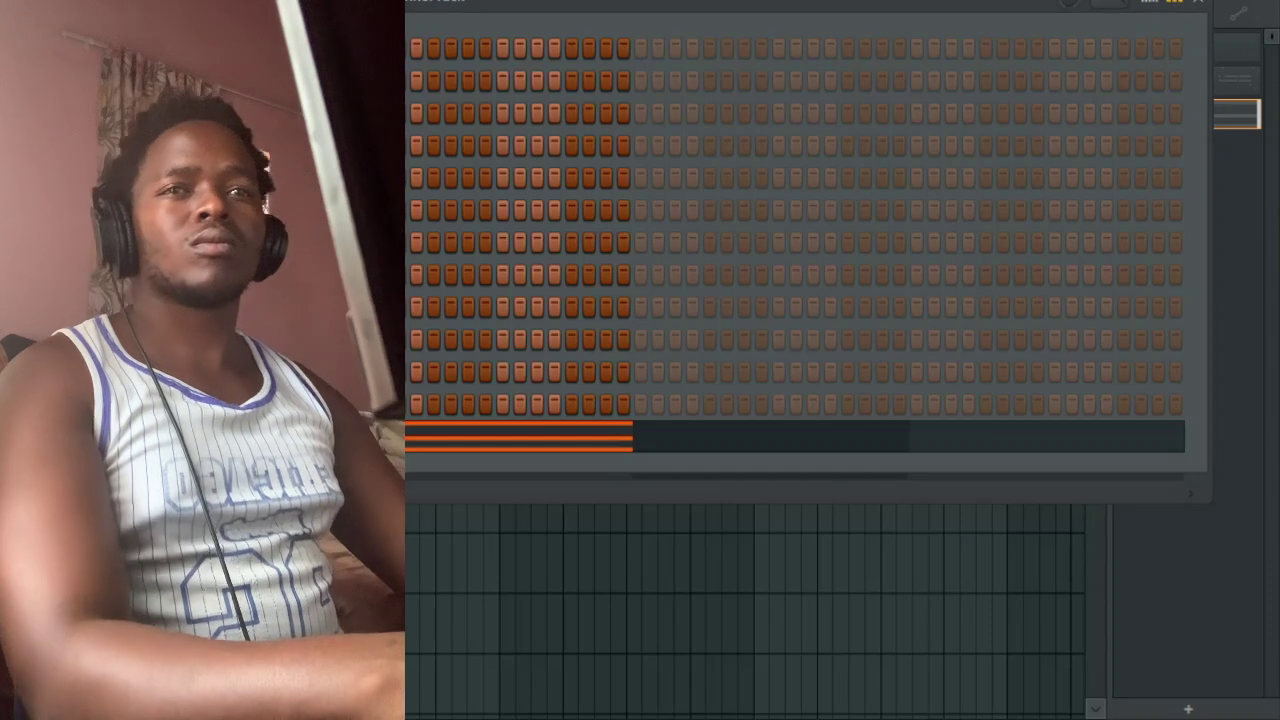
{"action": "key", "text": "F6"}
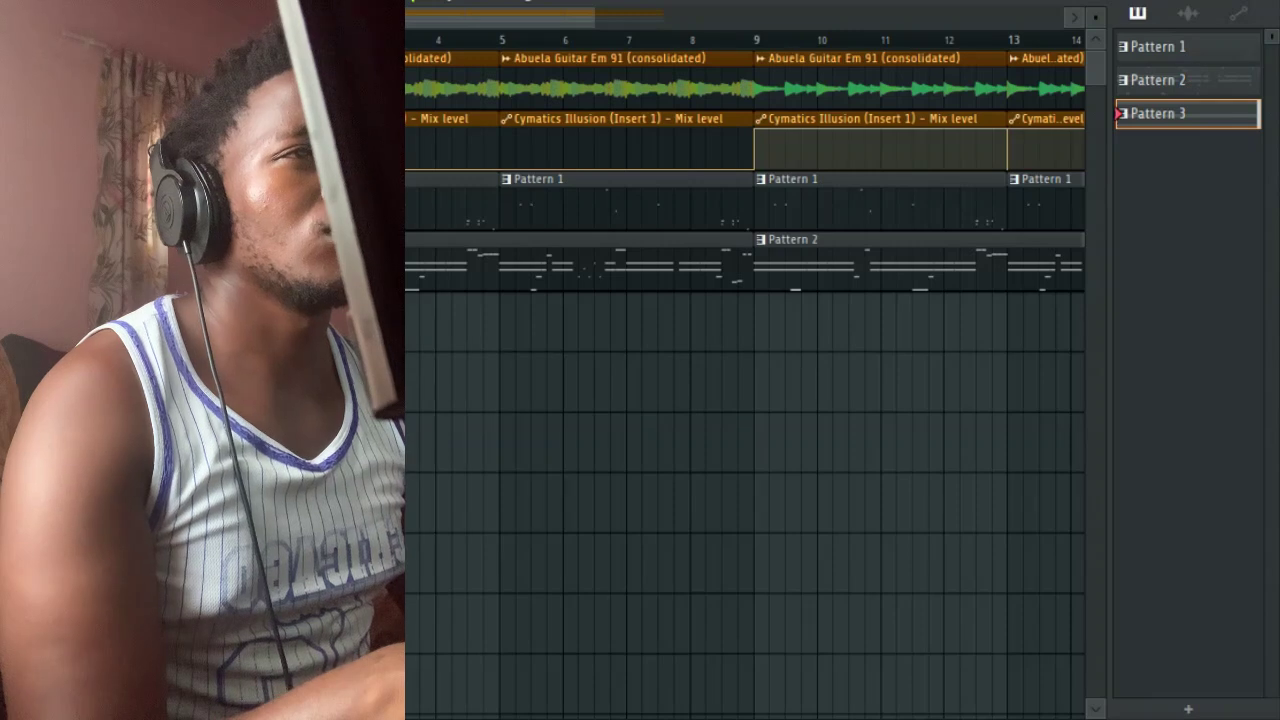
{"action": "key", "text": "space"}
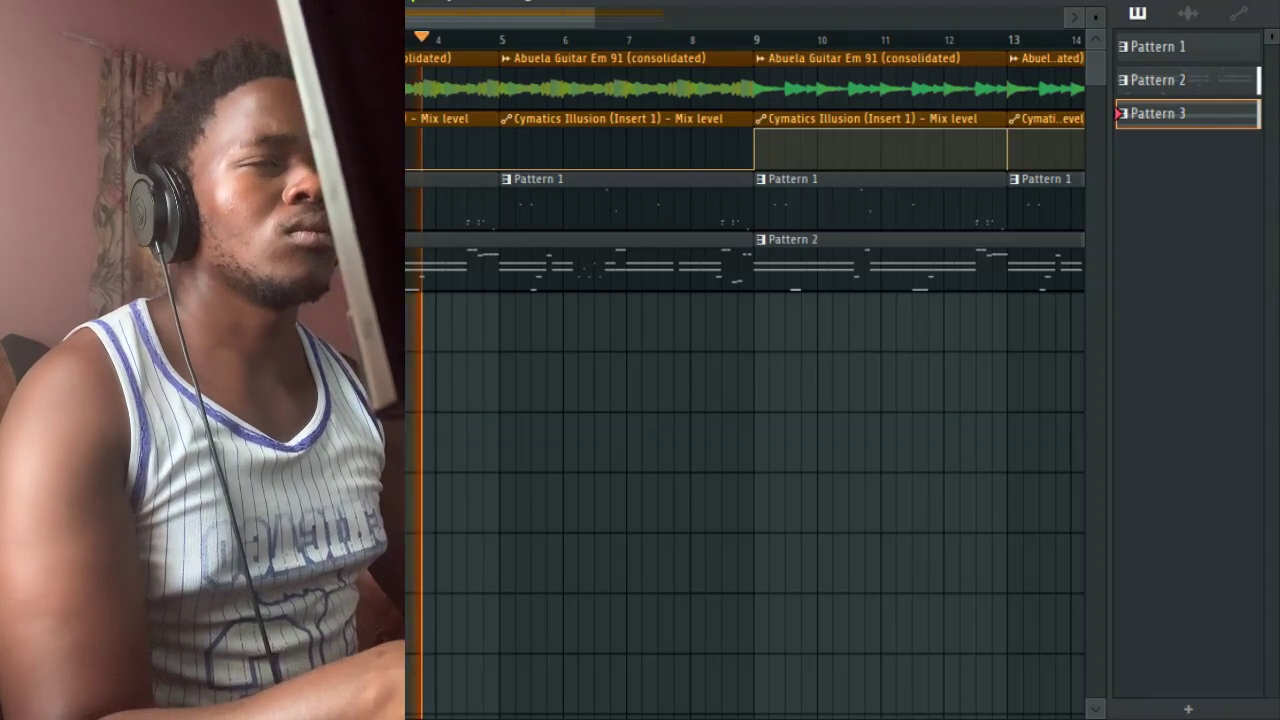
{"action": "left_click_drag", "start_coordinate": [572, 349], "coordinate": [408, 349]}
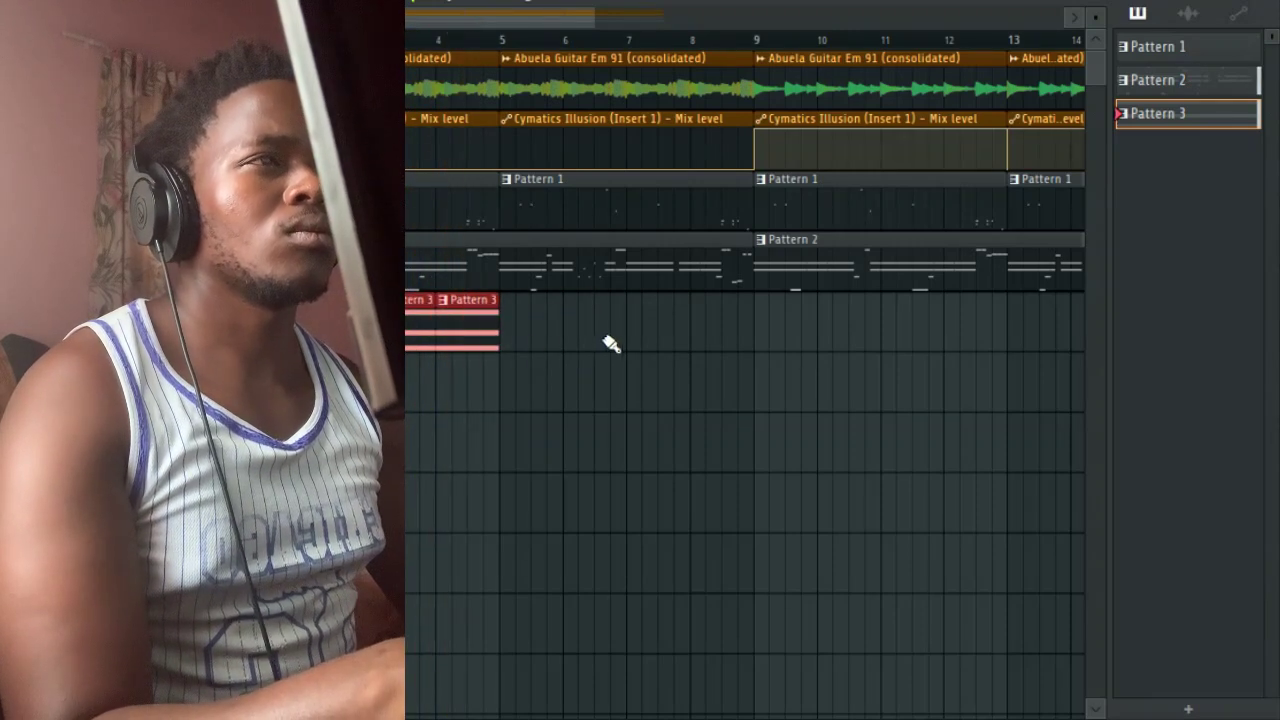
Repeat Pattern 3's one-bar F#4, A4, C#5 chord through bar 4 in the piano roll and deselect the notes
{"action": "key", "text": "F7"}
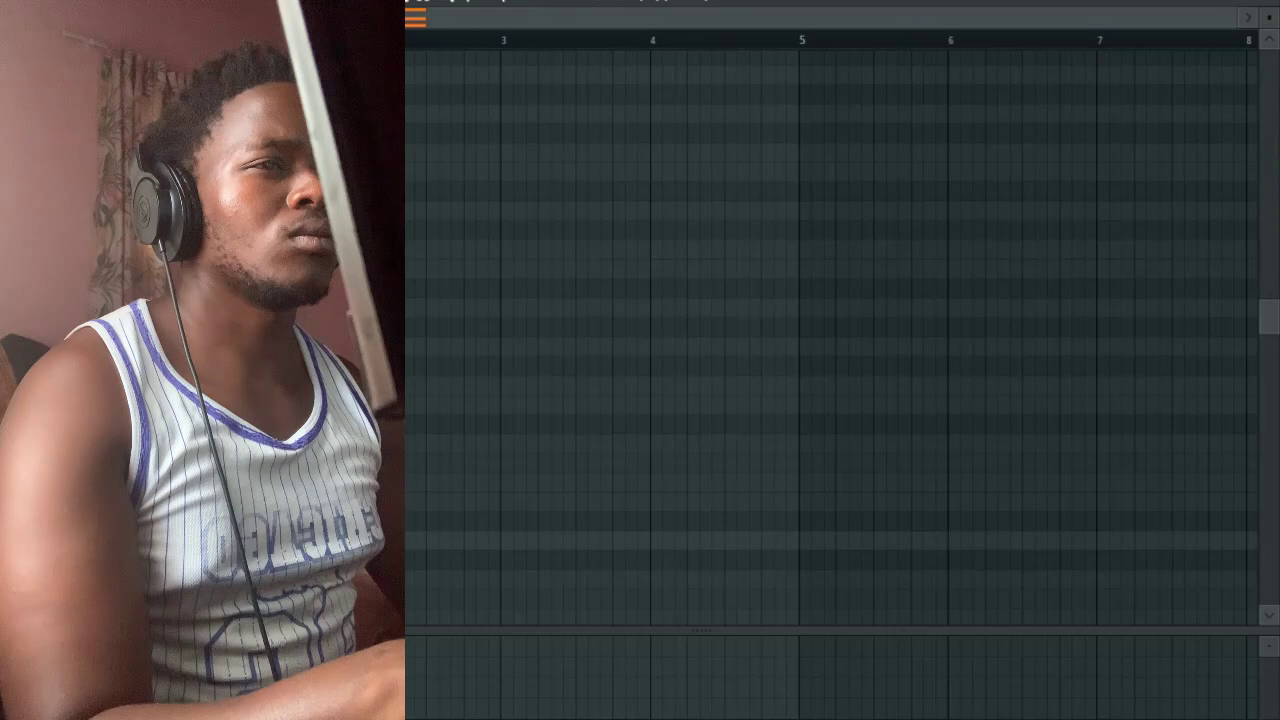
{"action": "key", "text": "ctrl+b"}
{"action": "key", "text": "ctrl+b"}
{"action": "key", "text": "ctrl+b"}
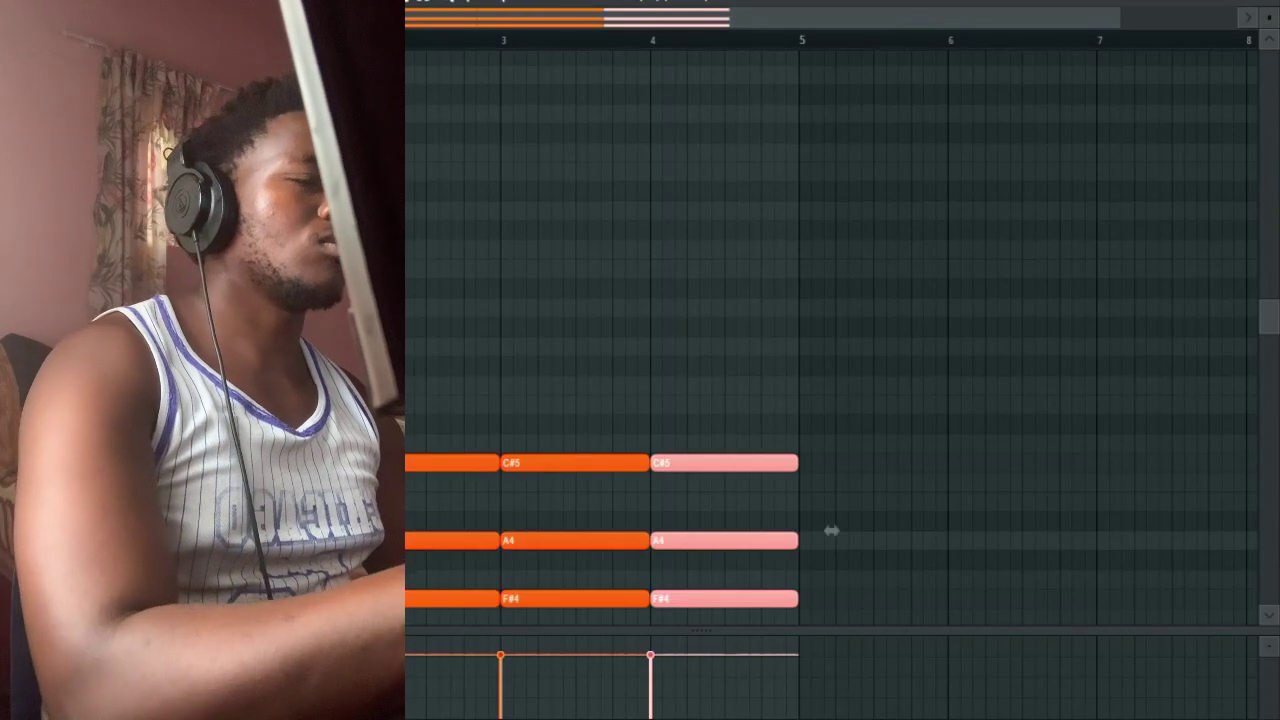
{"action": "key", "text": "ctrl+d"}
{"action": "scroll", "coordinate": [625, 280], "scroll_direction": "down", "scroll_amount": 3}
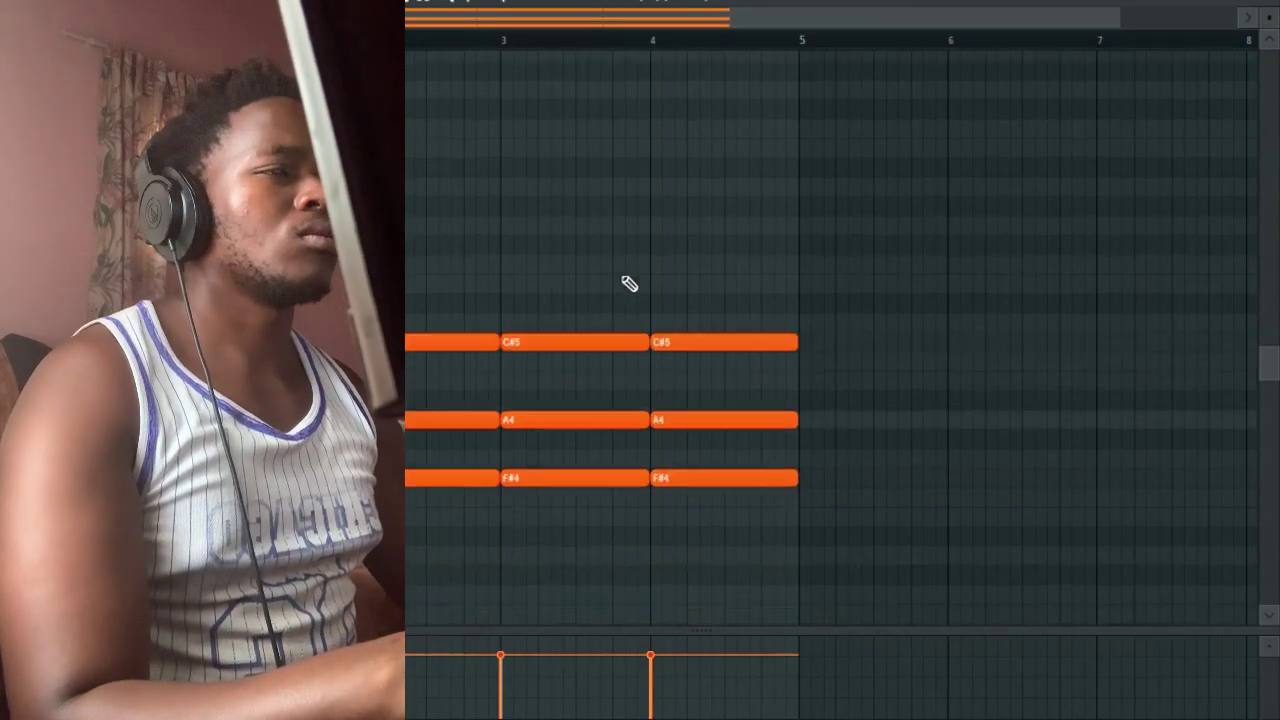
{"action": "left_click_drag", "start_coordinate": [795, 377], "coordinate": [405, 470]}
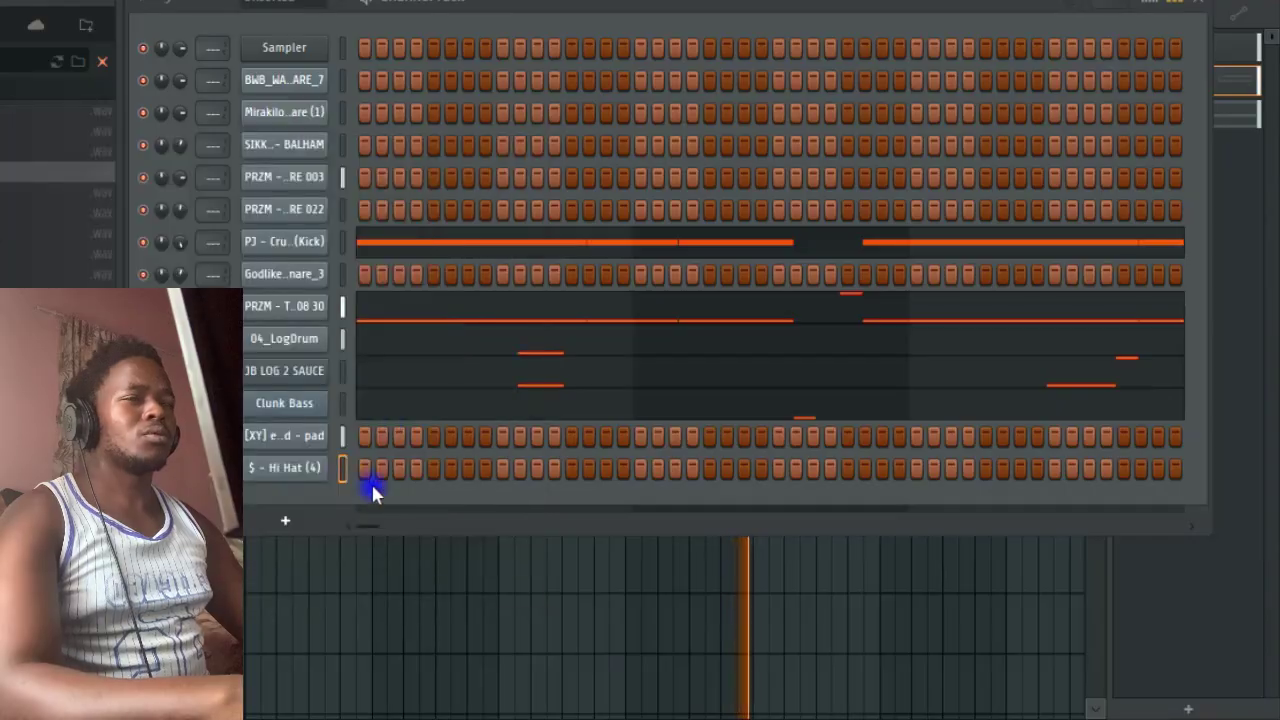
Fill the Hi Hat (4) channel with a hit every 2 steps and open its piano roll
{"action": "right_click", "coordinate": [371, 482]}
{"action": "left_click", "coordinate": [578, 462]}
{"action": "right_click", "coordinate": [318, 472]}
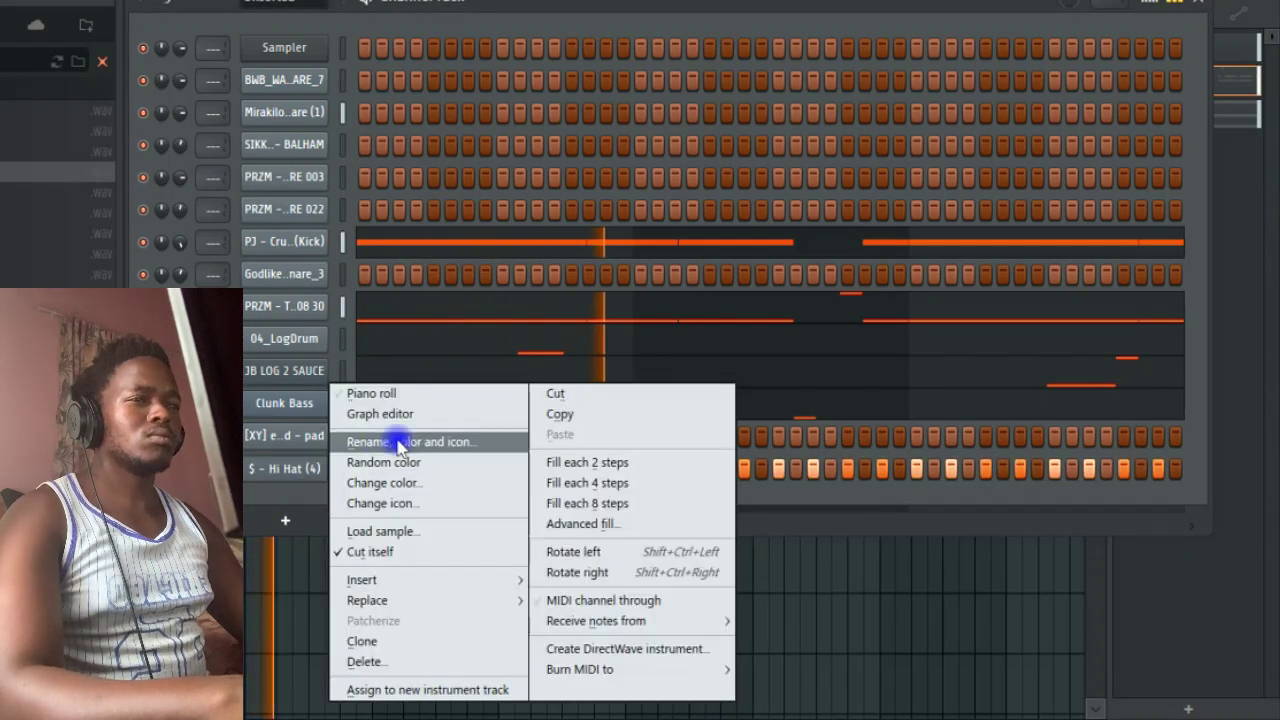
{"action": "left_click", "coordinate": [372, 396]}
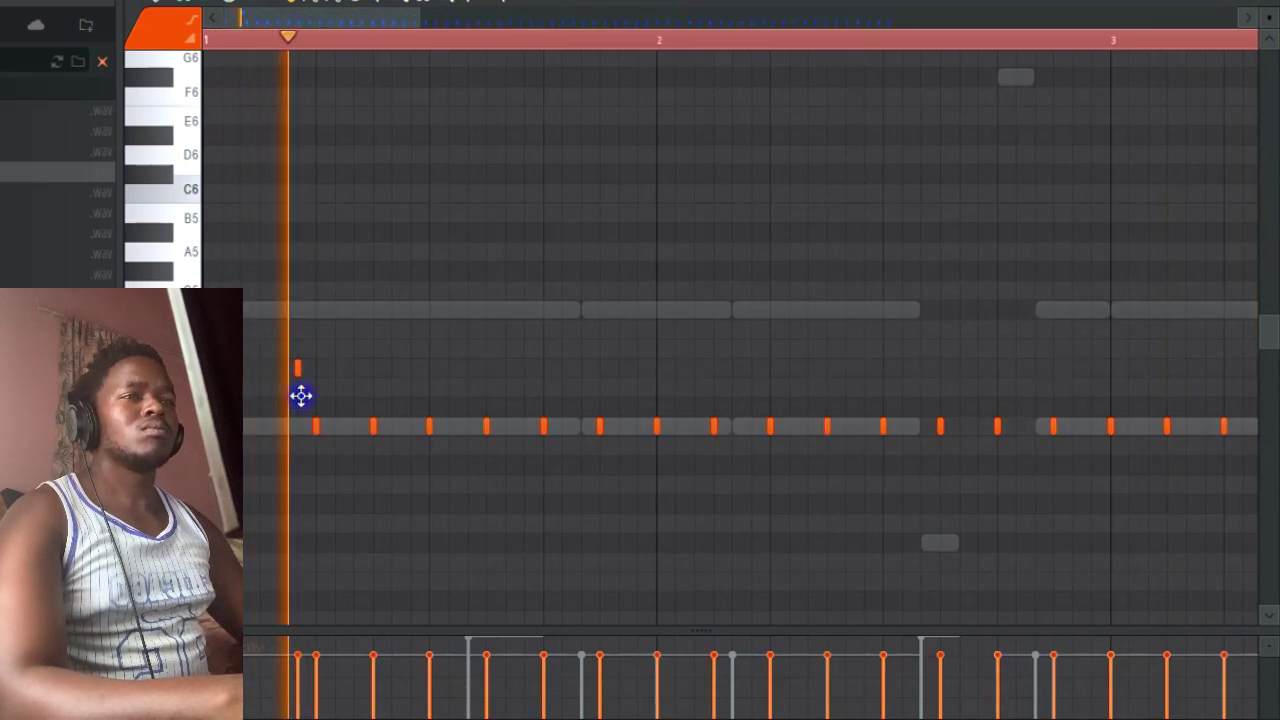
Shift the hi-hat hit before beat 3 of bar 1 one grid step later and add hits for a continuous roll through beat 4
{"action": "key", "text": "space"}
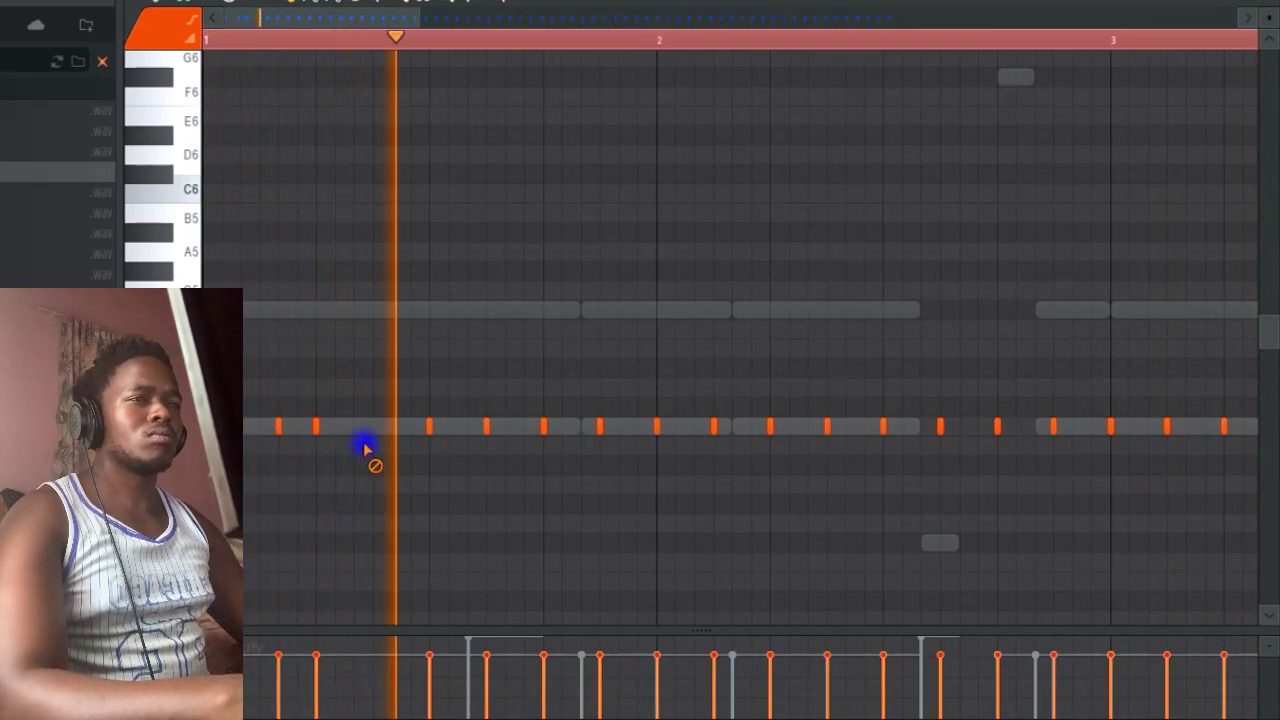
{"action": "right_click", "coordinate": [373, 426]}
{"action": "left_click", "coordinate": [450, 427]}
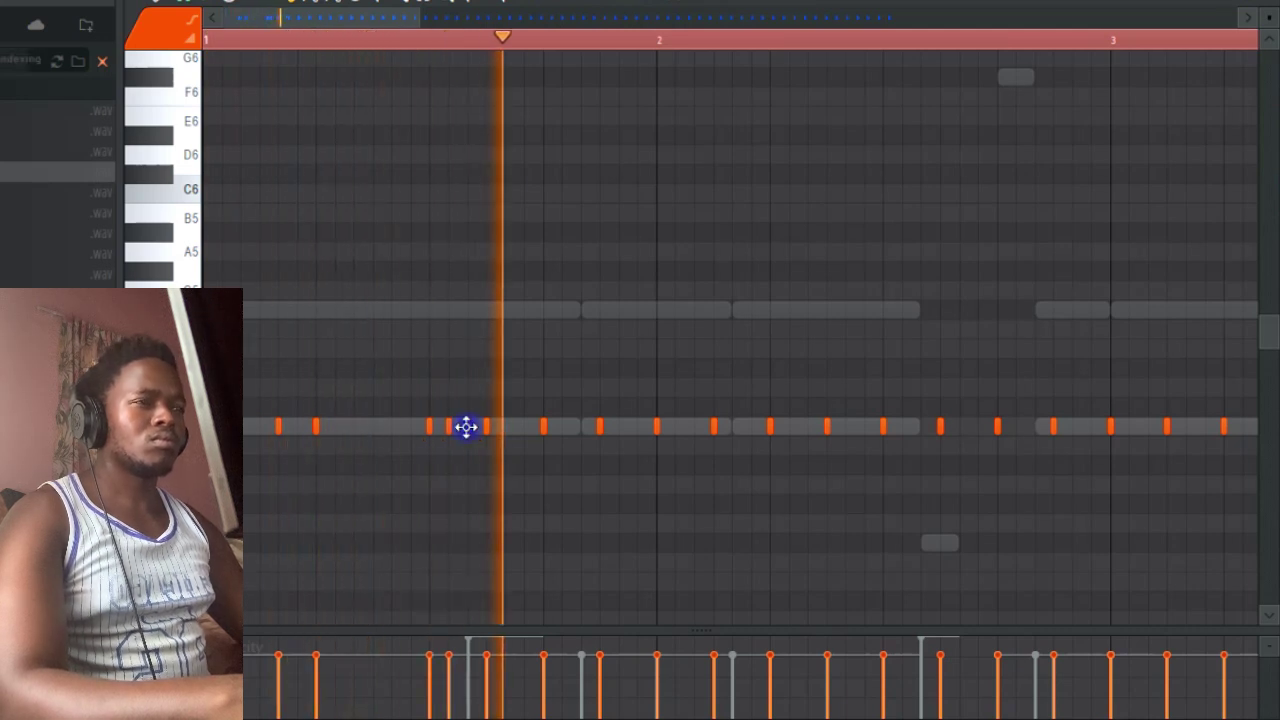
{"action": "left_click_drag", "start_coordinate": [397, 431], "coordinate": [394, 426]}
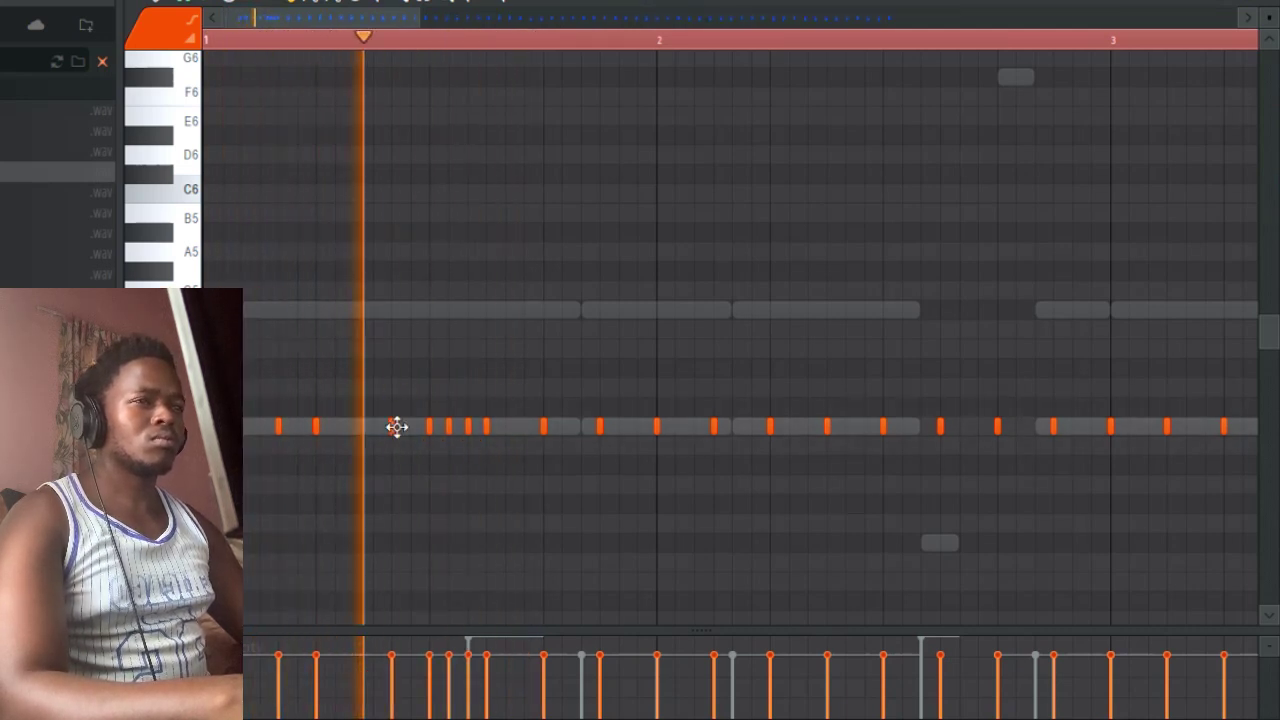
{"action": "left_click", "coordinate": [515, 428]}
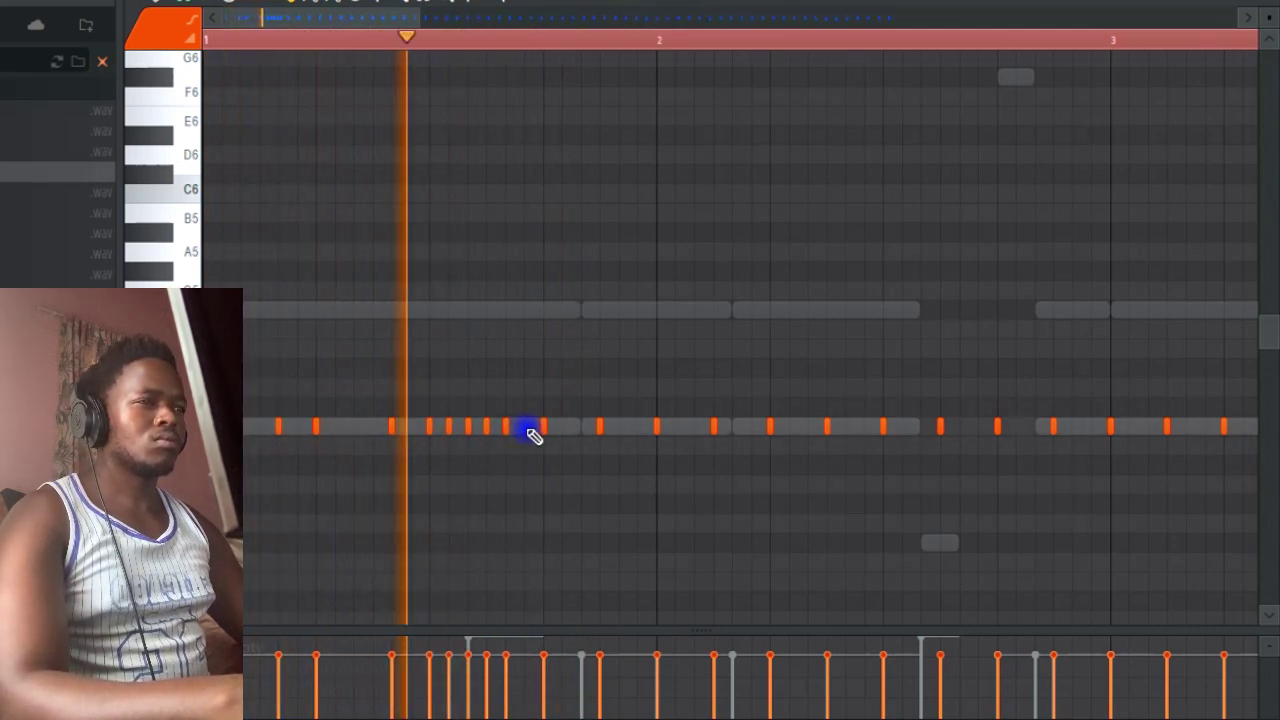
{"action": "left_click", "coordinate": [531, 428]}
Shift the last off-beat hi-hat hit before bar 2 and two hits inside bar 2 one grid step later each
{"action": "right_click", "coordinate": [601, 430]}
{"action": "left_click", "coordinate": [637, 428]}
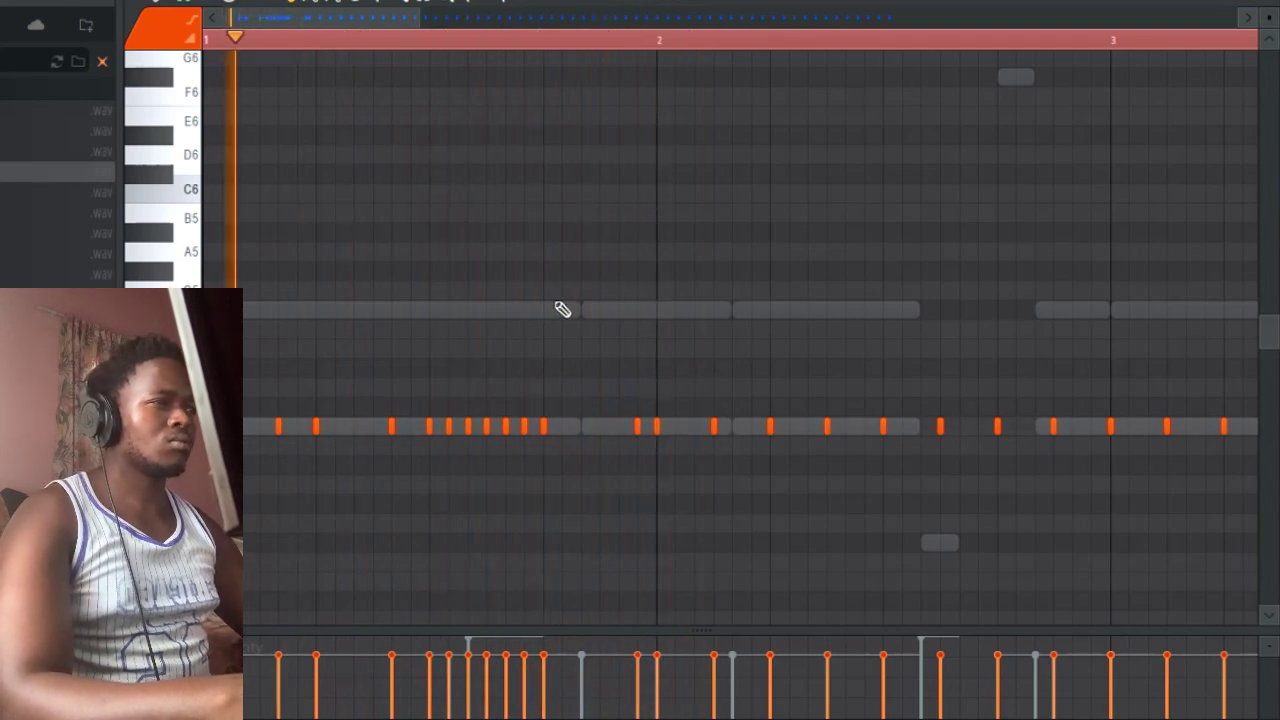
{"action": "left_click", "coordinate": [626, 430]}
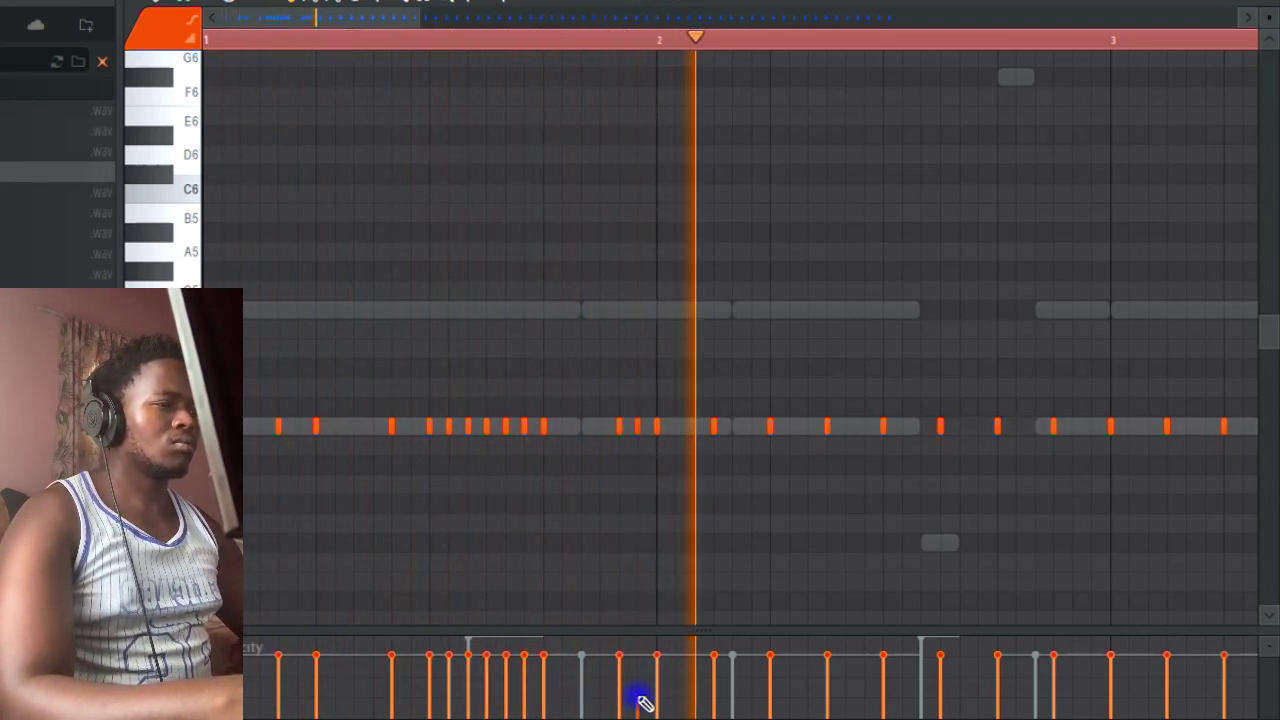
{"action": "right_click", "coordinate": [639, 428]}
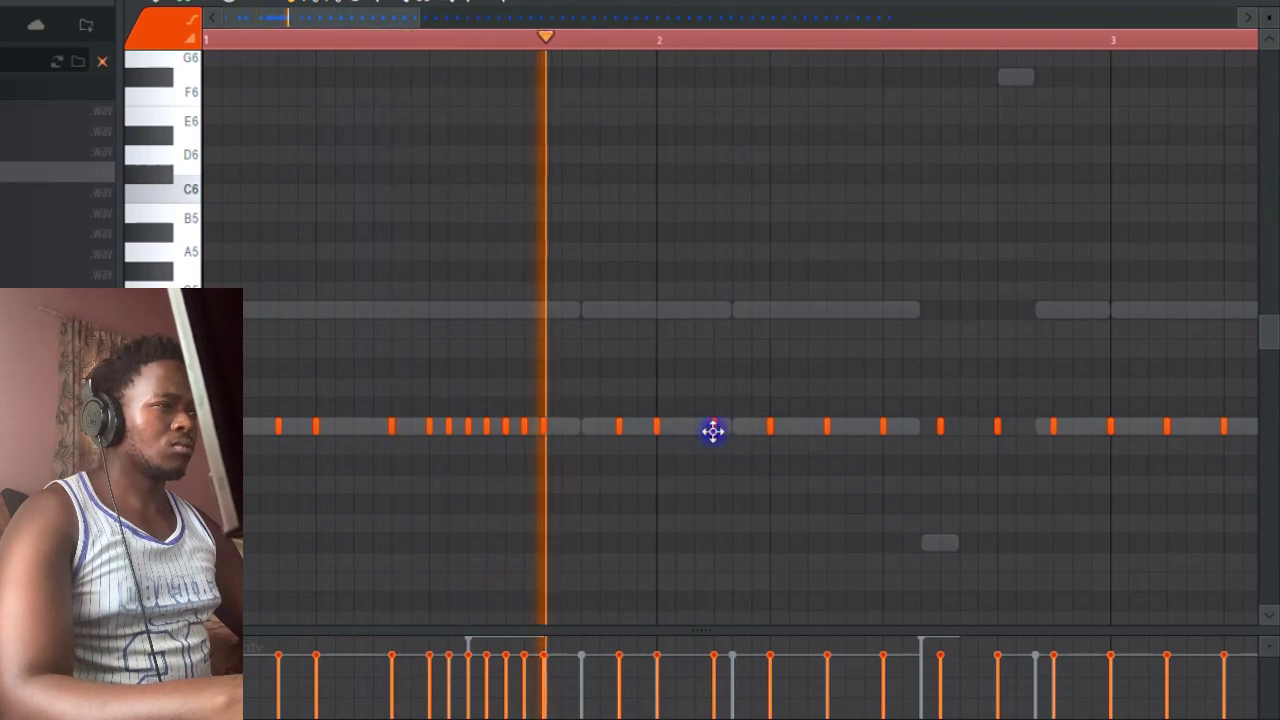
{"action": "left_click_drag", "start_coordinate": [714, 431], "coordinate": [731, 431]}
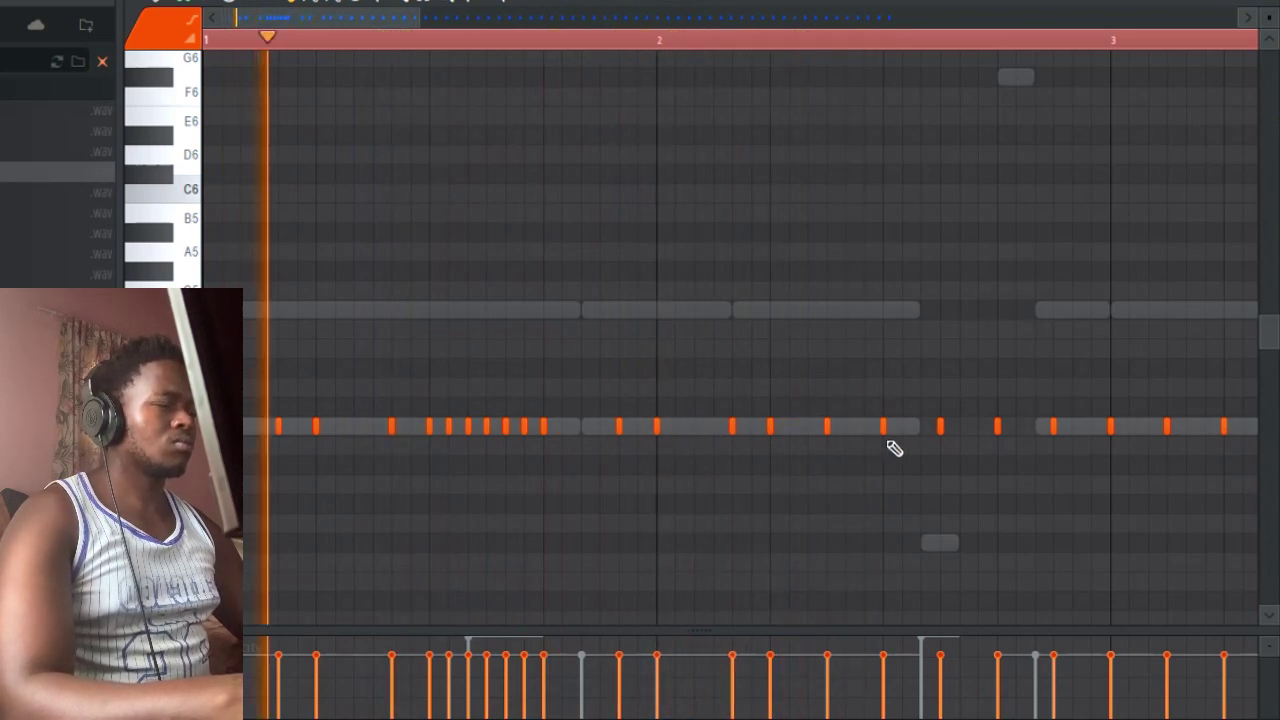
{"action": "mouse_move", "coordinate": [832, 430]}
{"action": "left_mouse_down"}
{"action": "mouse_move", "coordinate": [861, 428]}
{"action": "mouse_move", "coordinate": [849, 429]}
{"action": "left_mouse_up"}
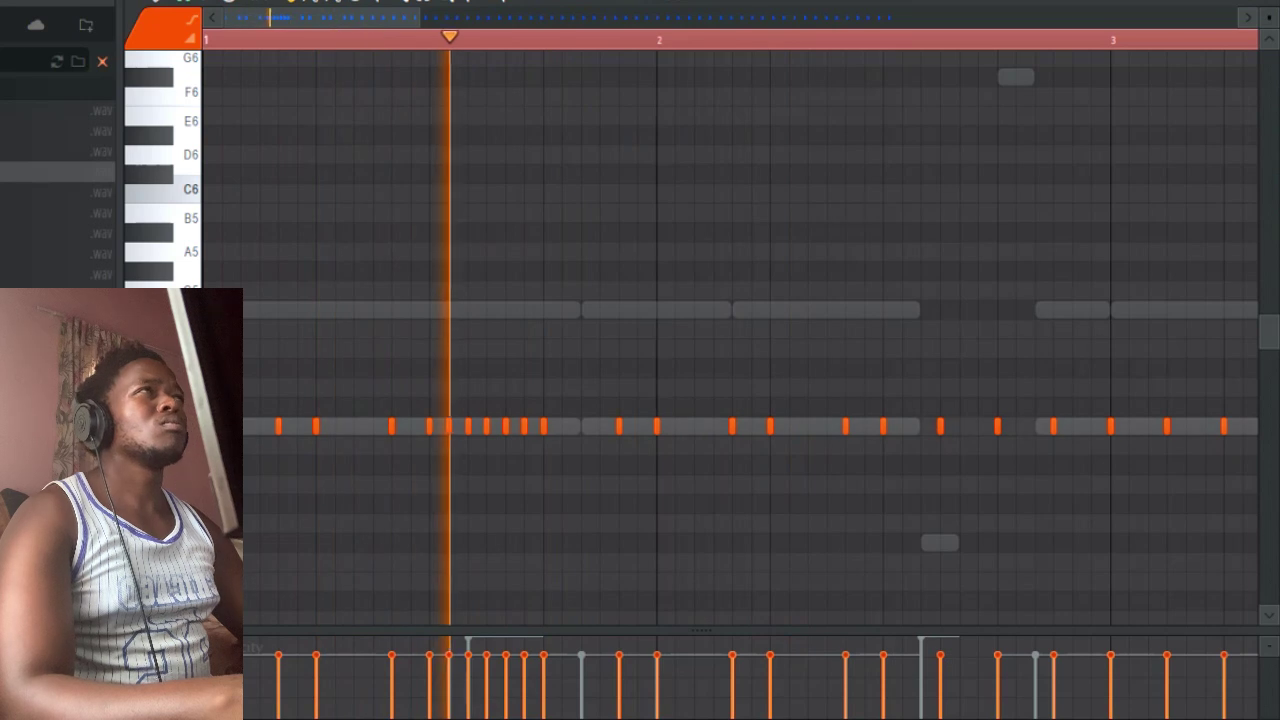
Switch playback from the pattern to the whole song and reopen the Hi Hat (4) channel's piano roll
{"action": "key", "text": "F5"}
{"action": "left_click", "coordinate": [223, 101]}
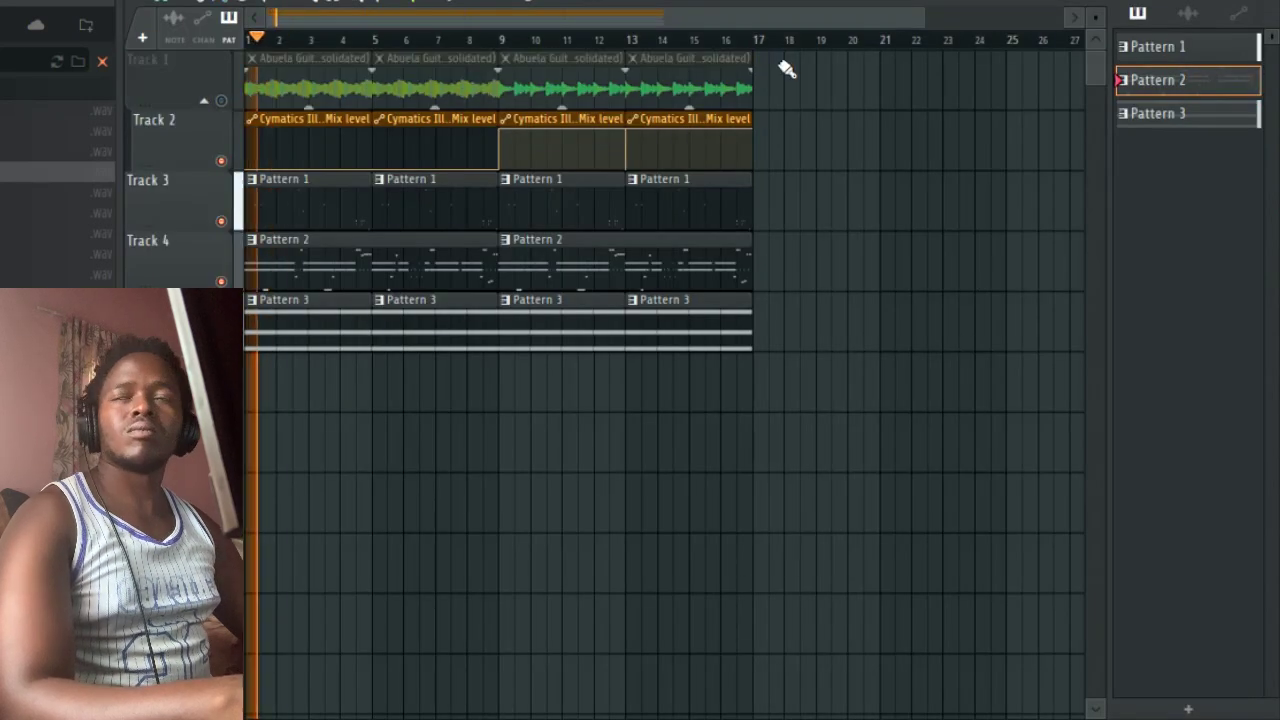
{"action": "key", "text": "F6"}
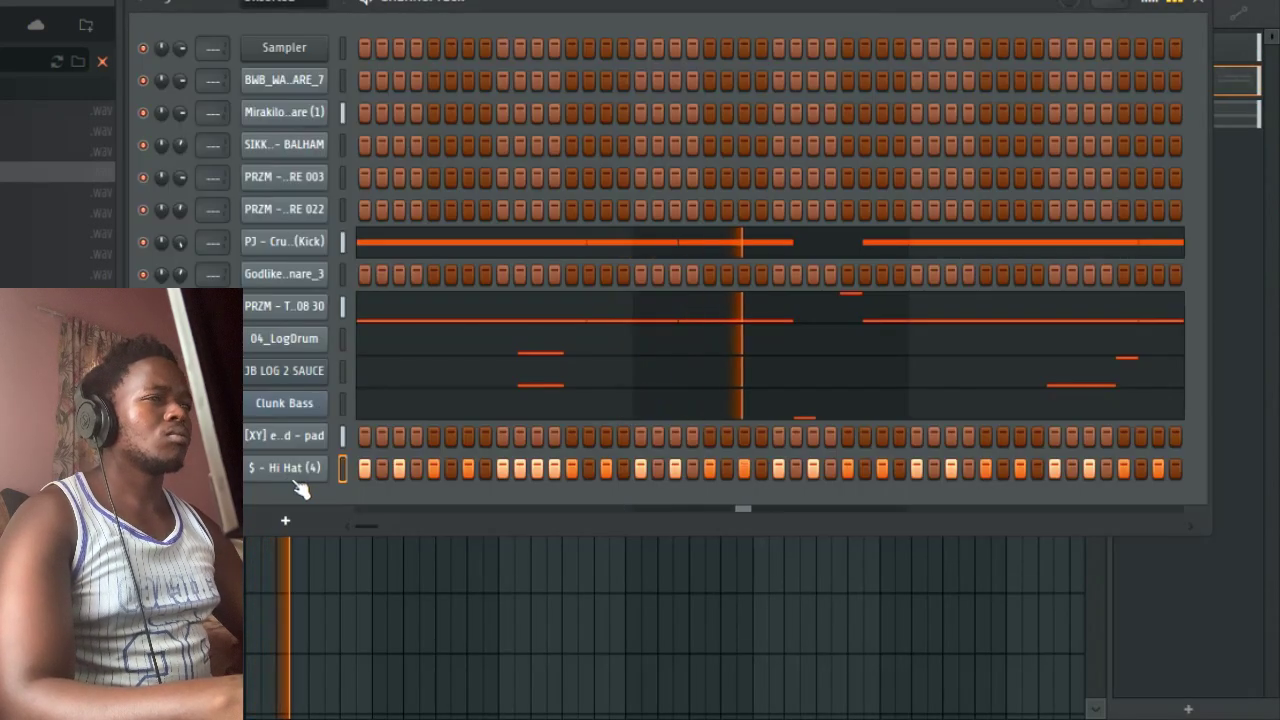
{"action": "right_click", "coordinate": [300, 476]}
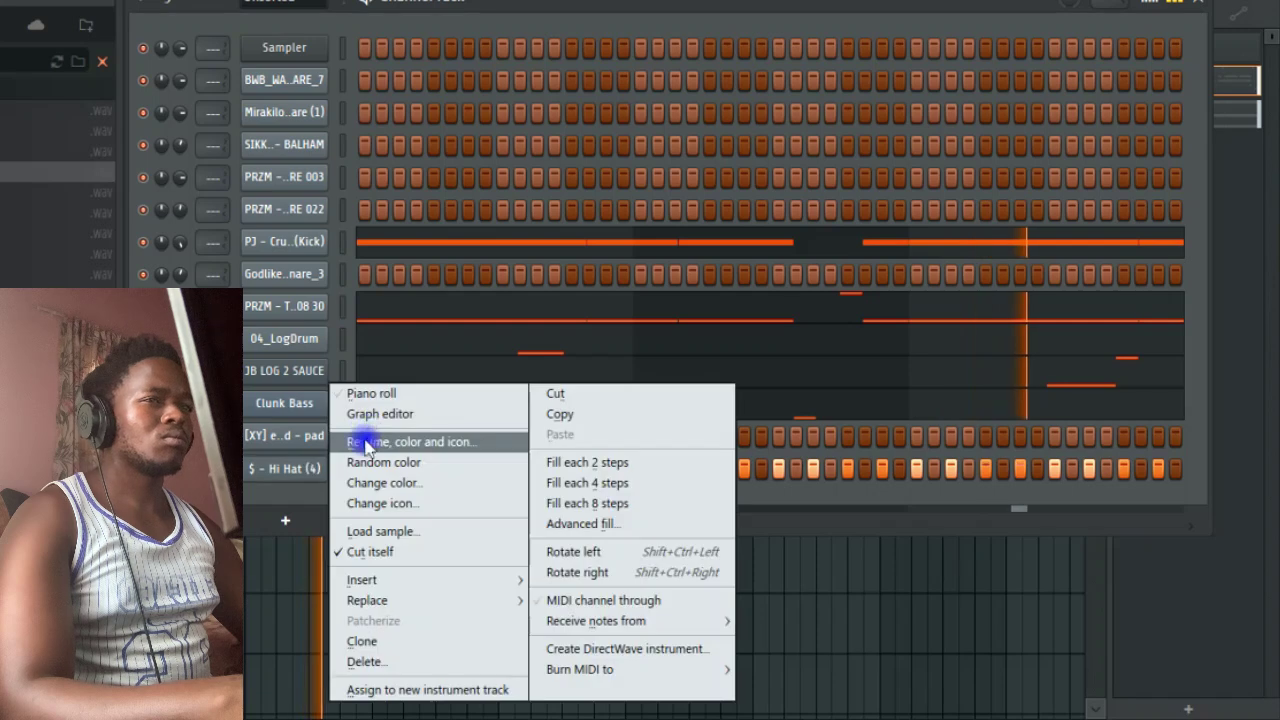
{"action": "left_click", "coordinate": [371, 395]}
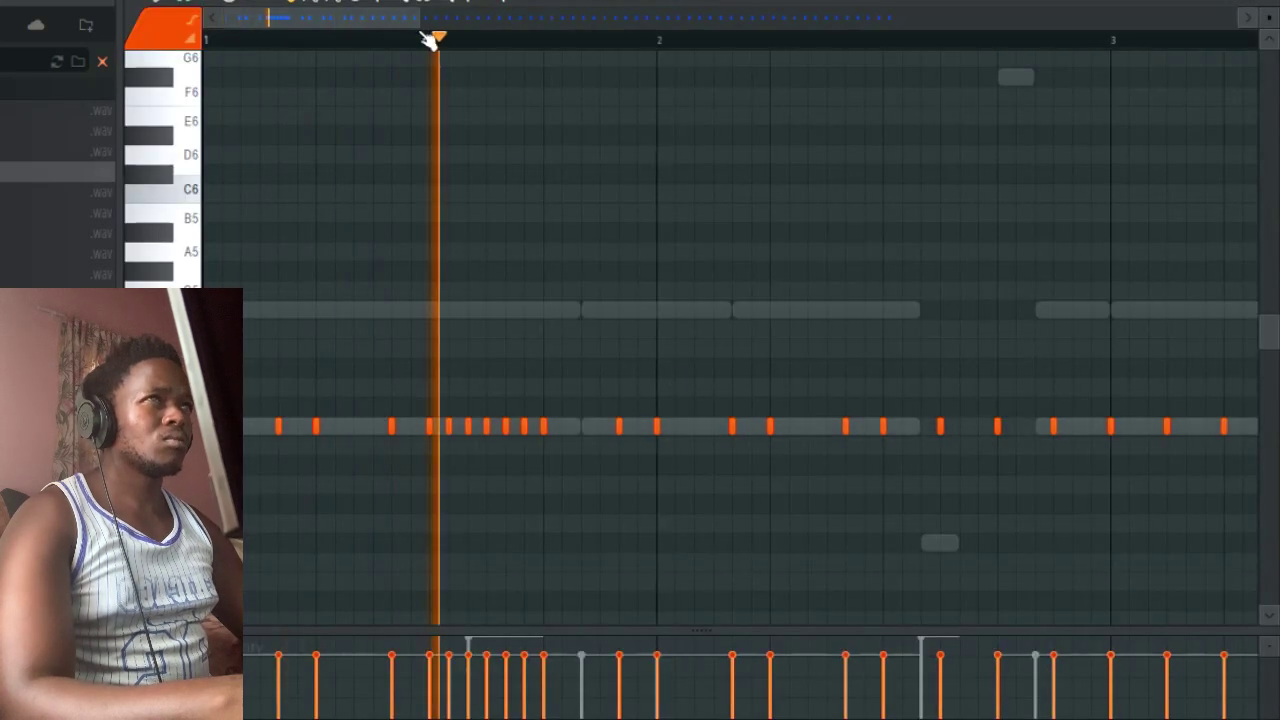
Add two hi-hat hits after beat 3 of bar 2, raise the first and its neighbour to D5, and audition the change
{"action": "left_click_drag", "start_coordinate": [420, 20], "coordinate": [587, 43]}
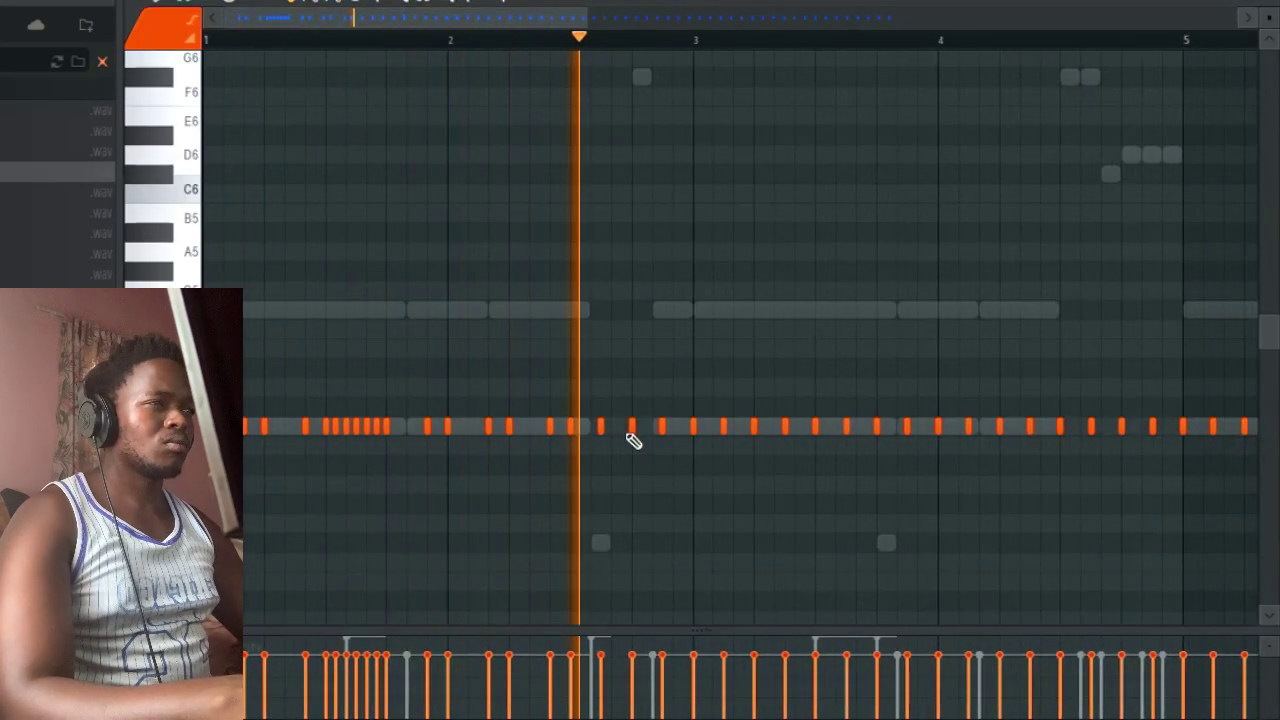
{"action": "left_click", "coordinate": [581, 429]}
{"action": "left_click_drag", "start_coordinate": [593, 444], "coordinate": [578, 384]}
{"action": "key", "text": "space"}
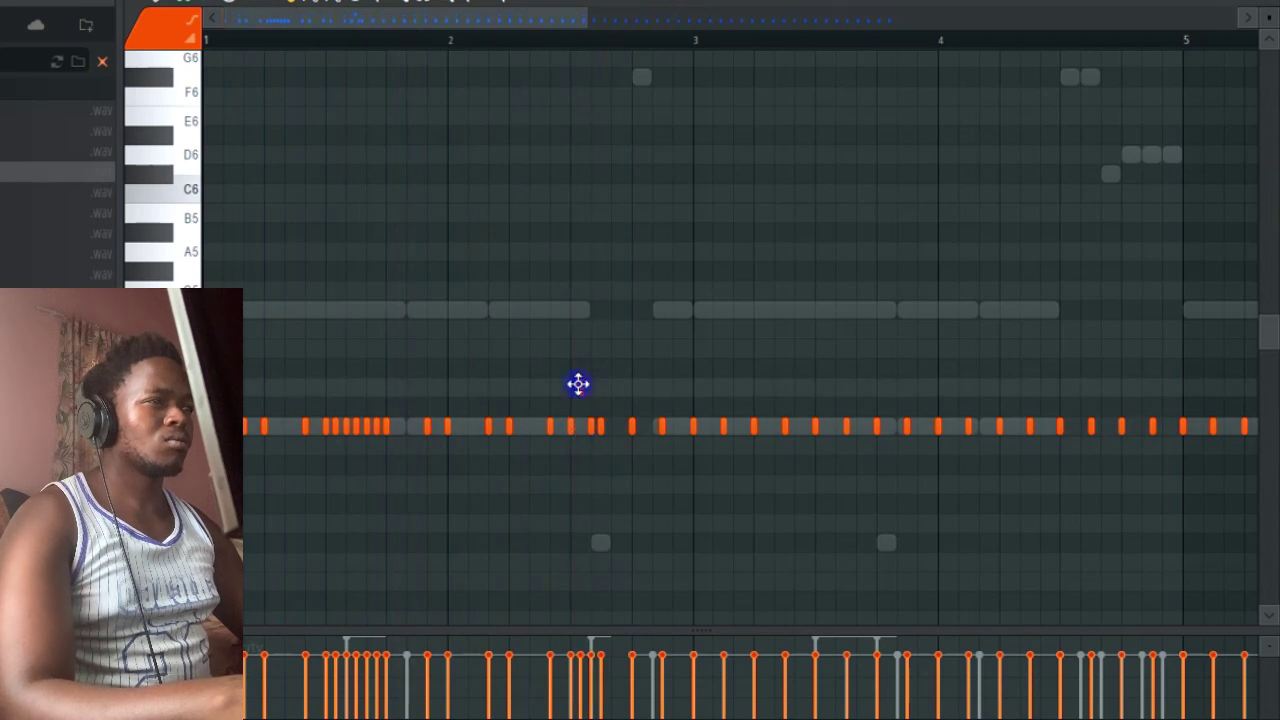
{"action": "key", "text": "space"}
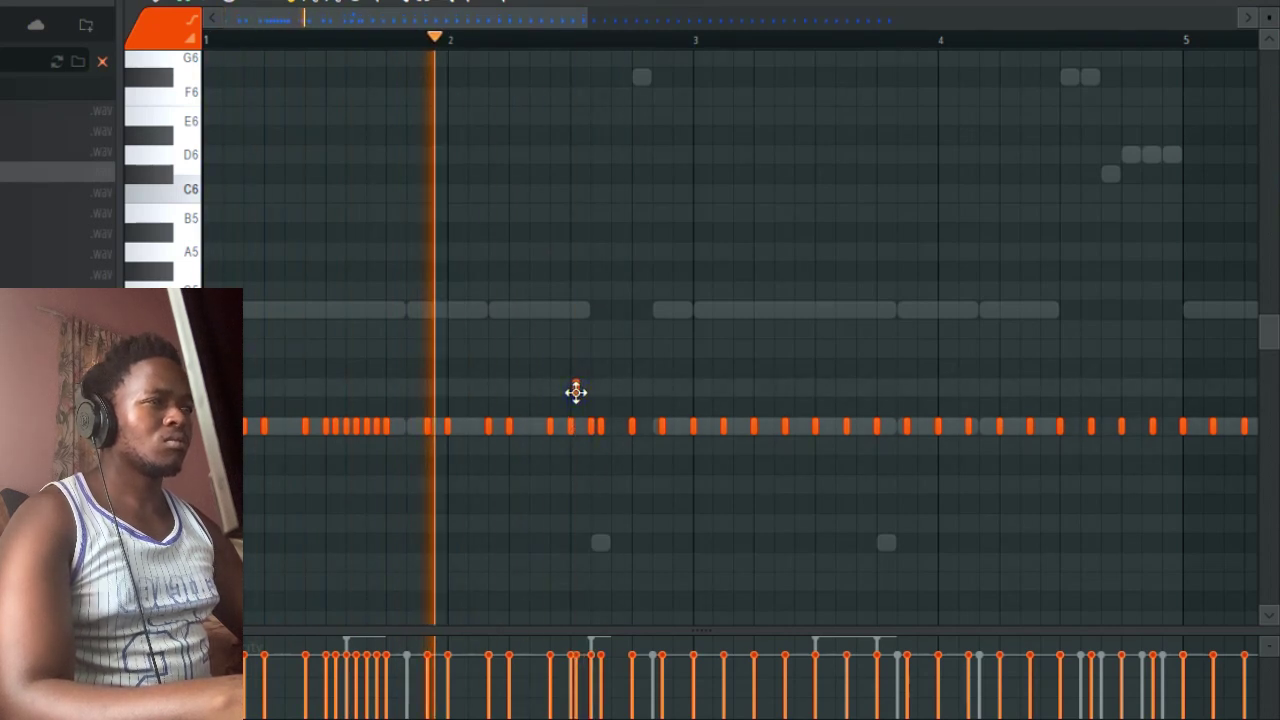
{"action": "left_click_drag", "start_coordinate": [586, 16], "coordinate": [457, 97]}
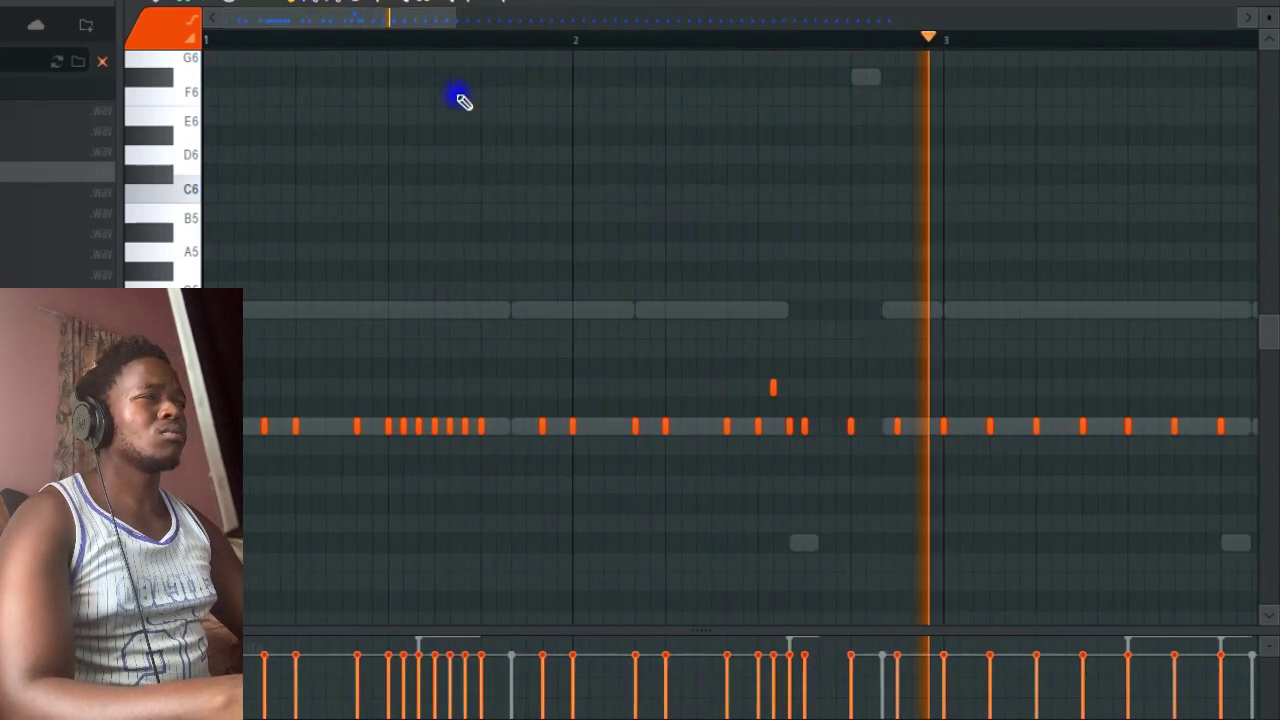
{"action": "key", "text": "space"}
{"action": "key", "text": "space"}
{"action": "left_click_drag", "start_coordinate": [811, 425], "coordinate": [810, 385]}
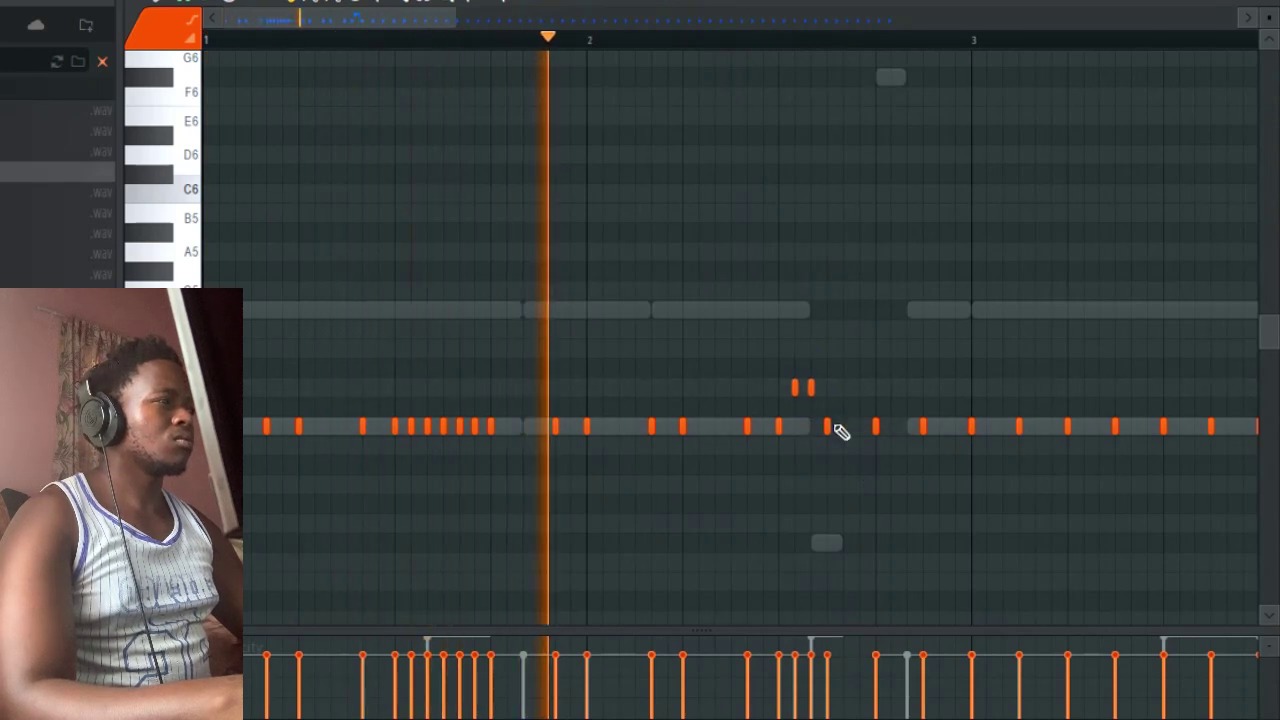
Replace the hit at beat 4 of bar 2 with a descending D4, B3, A3 run and shift the following C5 hit one step later
{"action": "right_click", "coordinate": [877, 428]}
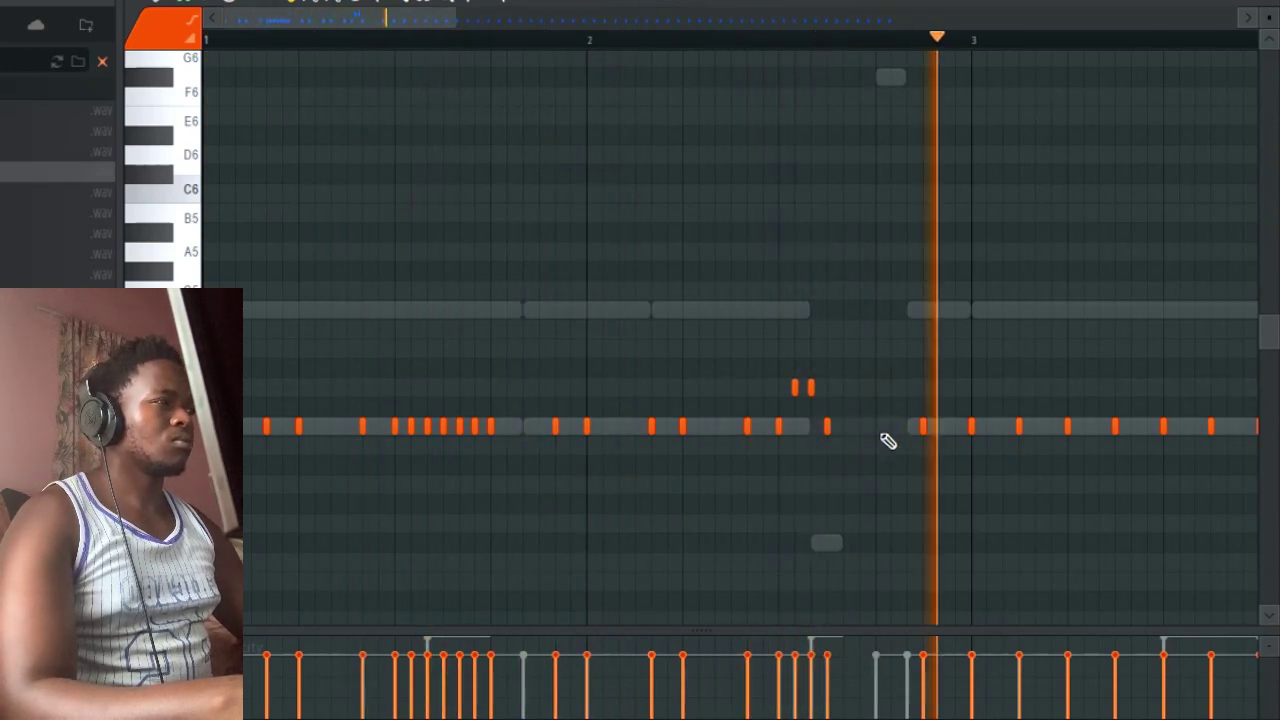
{"action": "scroll", "coordinate": [886, 442], "scroll_direction": "down", "scroll_amount": 1}
{"action": "scroll", "coordinate": [886, 442], "scroll_direction": "down", "scroll_amount": 5}
{"action": "left_click", "coordinate": [875, 386]}
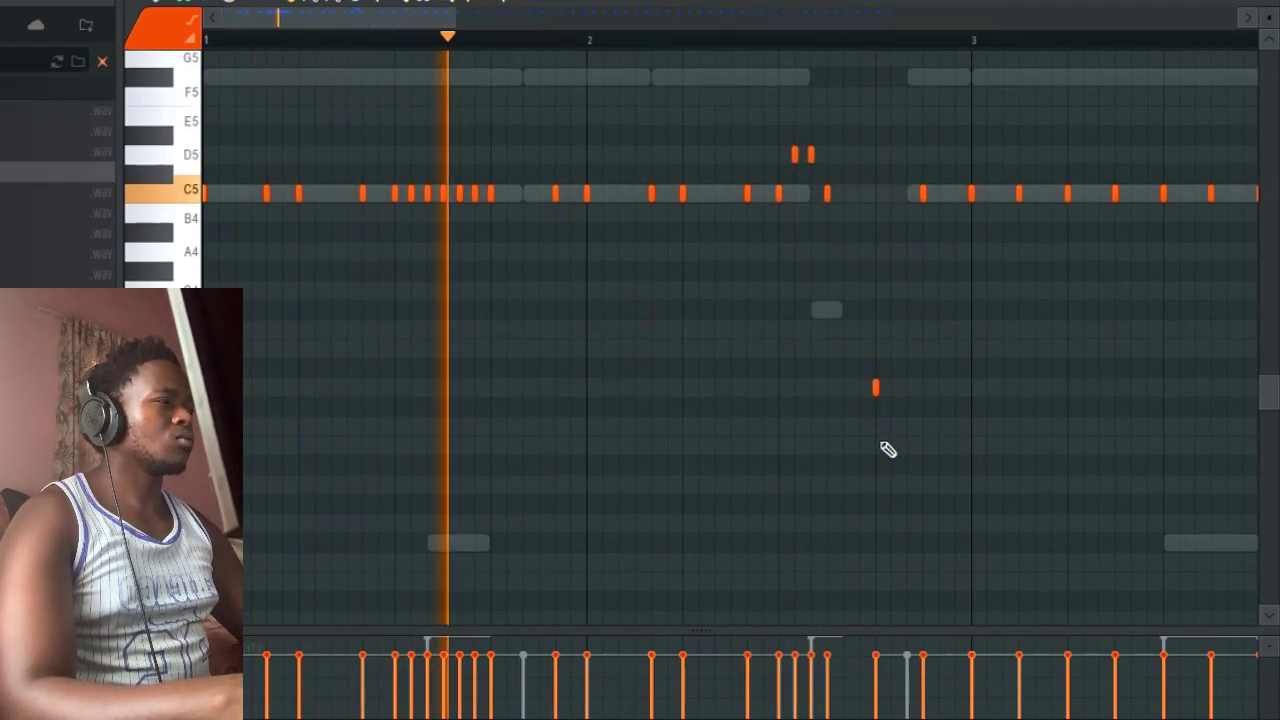
{"action": "left_click", "coordinate": [890, 445]}
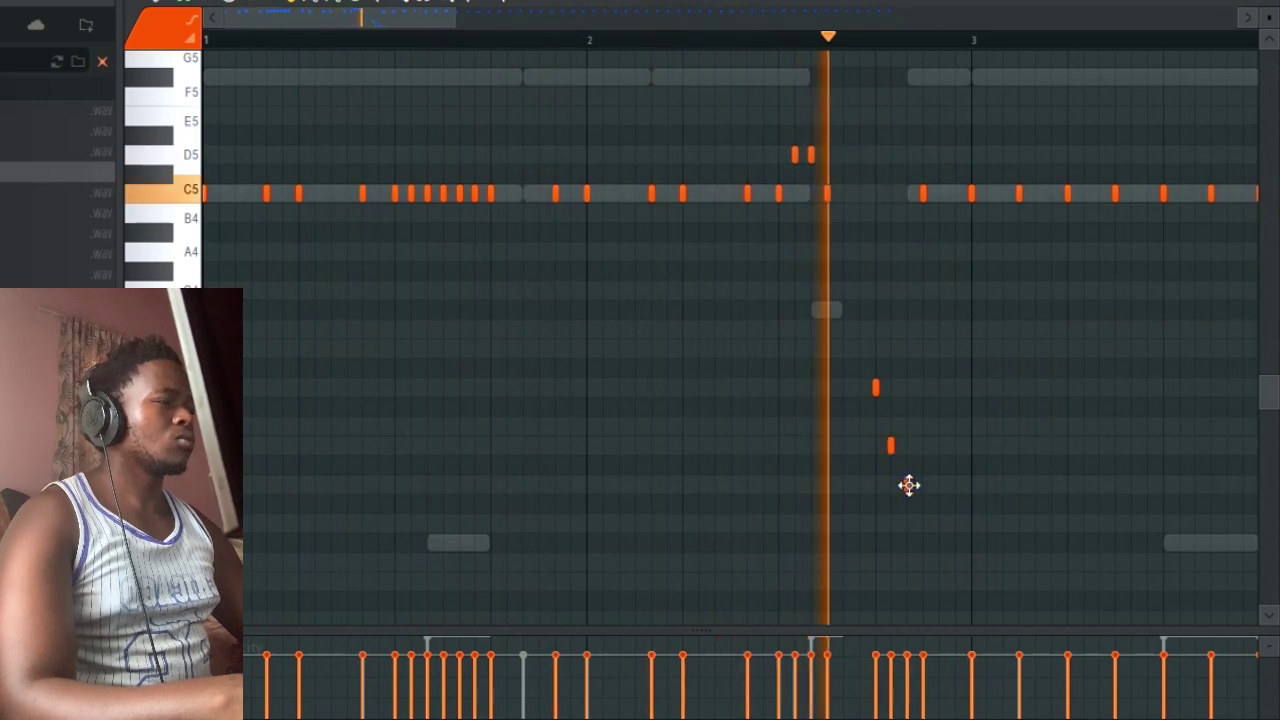
{"action": "left_click", "coordinate": [907, 485]}
{"action": "mouse_move", "coordinate": [924, 194]}
{"action": "left_mouse_down"}
{"action": "mouse_move", "coordinate": [946, 197]}
{"action": "mouse_move", "coordinate": [934, 194]}
{"action": "left_mouse_up"}
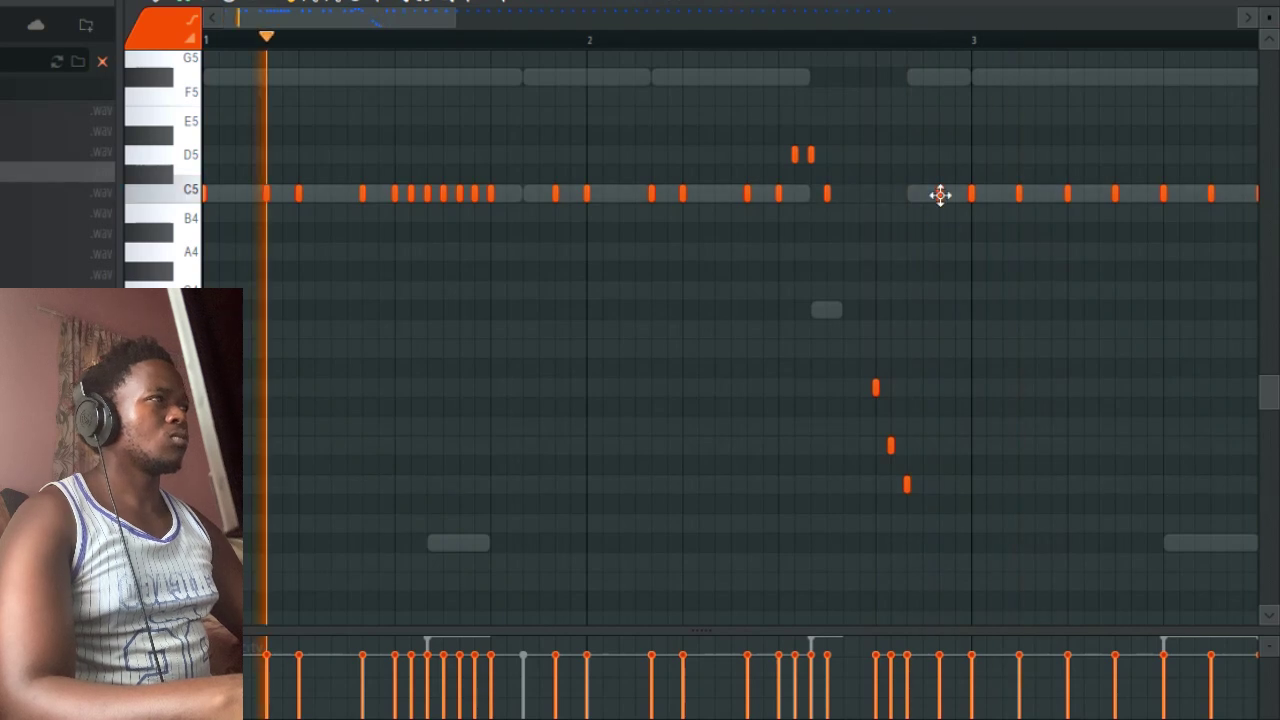
Delete the remaining plain hi-hat hits in bars 3 and 4
{"action": "right_click", "coordinate": [972, 197]}
{"action": "right_click", "coordinate": [1019, 197]}
{"action": "right_click", "coordinate": [1066, 197]}
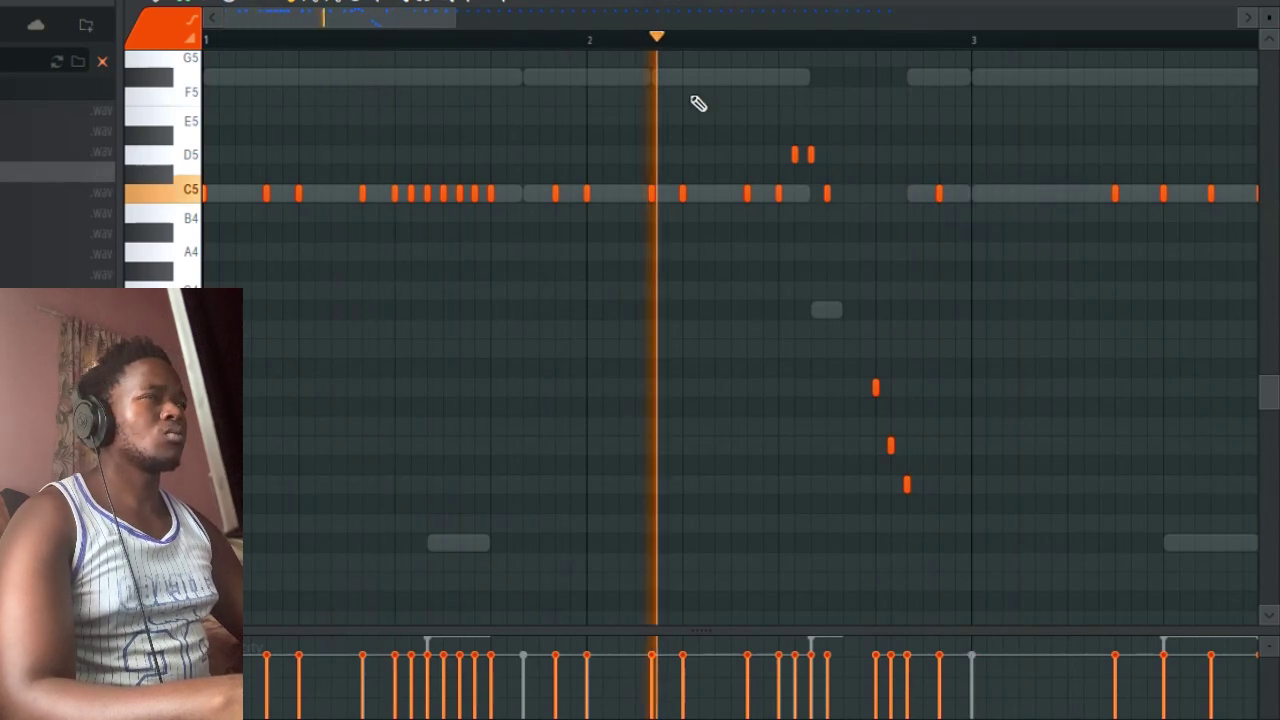
{"action": "mouse_move", "coordinate": [471, 23]}
{"action": "left_mouse_down"}
{"action": "mouse_move", "coordinate": [606, 31]}
{"action": "mouse_move", "coordinate": [804, 72]}
{"action": "left_mouse_up"}
{"action": "left_click_drag", "start_coordinate": [562, 198], "coordinate": [800, 194]}
Copy the two-bar hi-hat pattern from bars 1 and 2 into bars 3 and 4 and deselect the notes
{"action": "left_click_drag", "start_coordinate": [559, 112], "coordinate": [205, 549]}
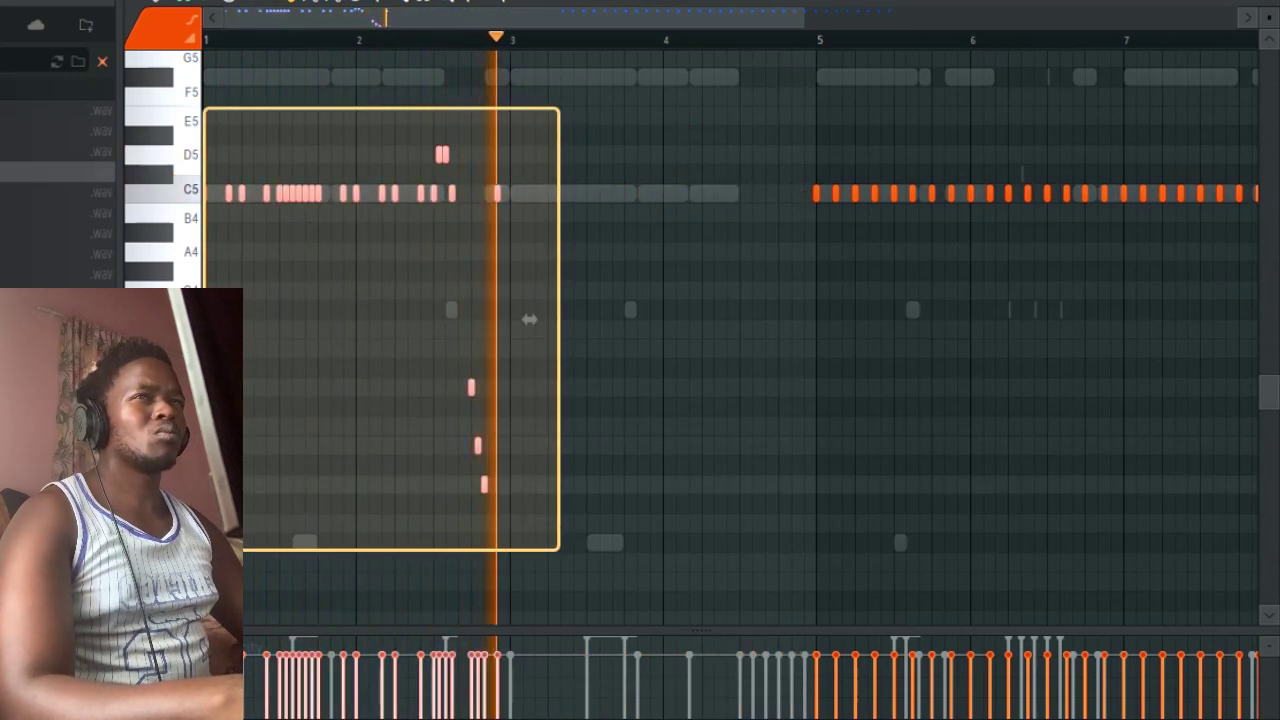
{"action": "left_click", "coordinate": [208, 40]}
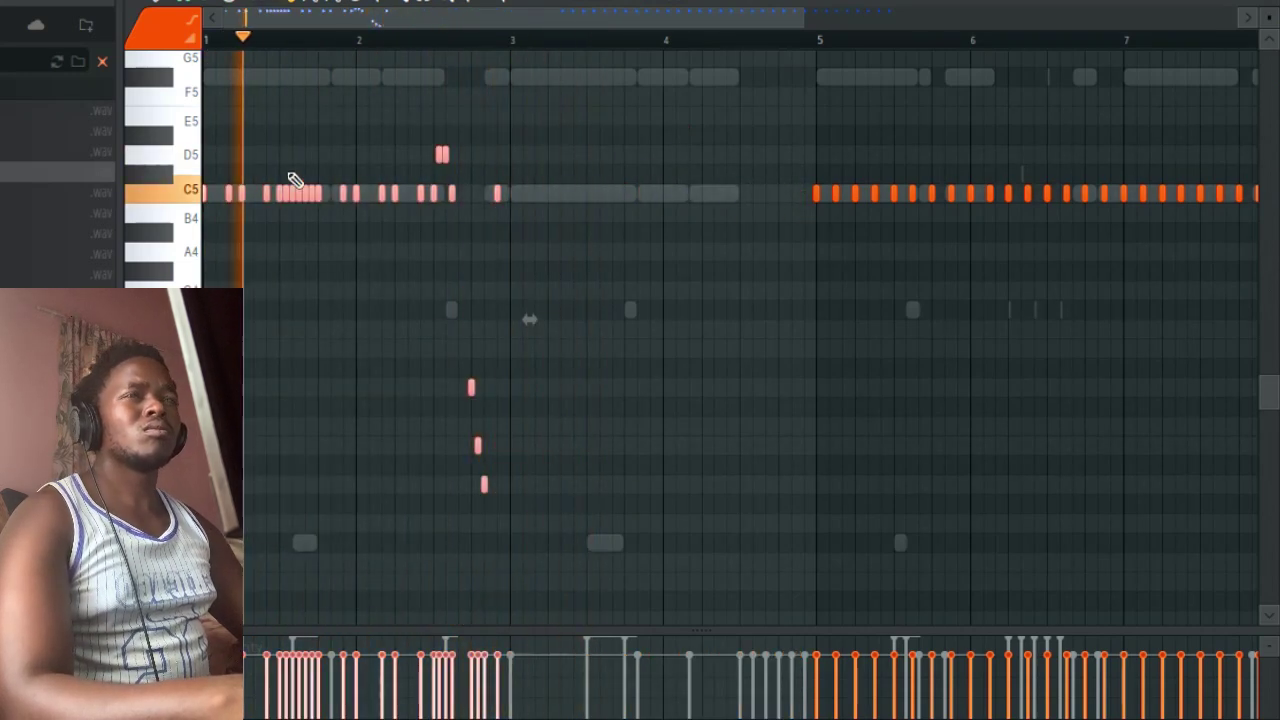
{"action": "left_click_drag", "start_coordinate": [277, 193], "coordinate": [583, 190]}
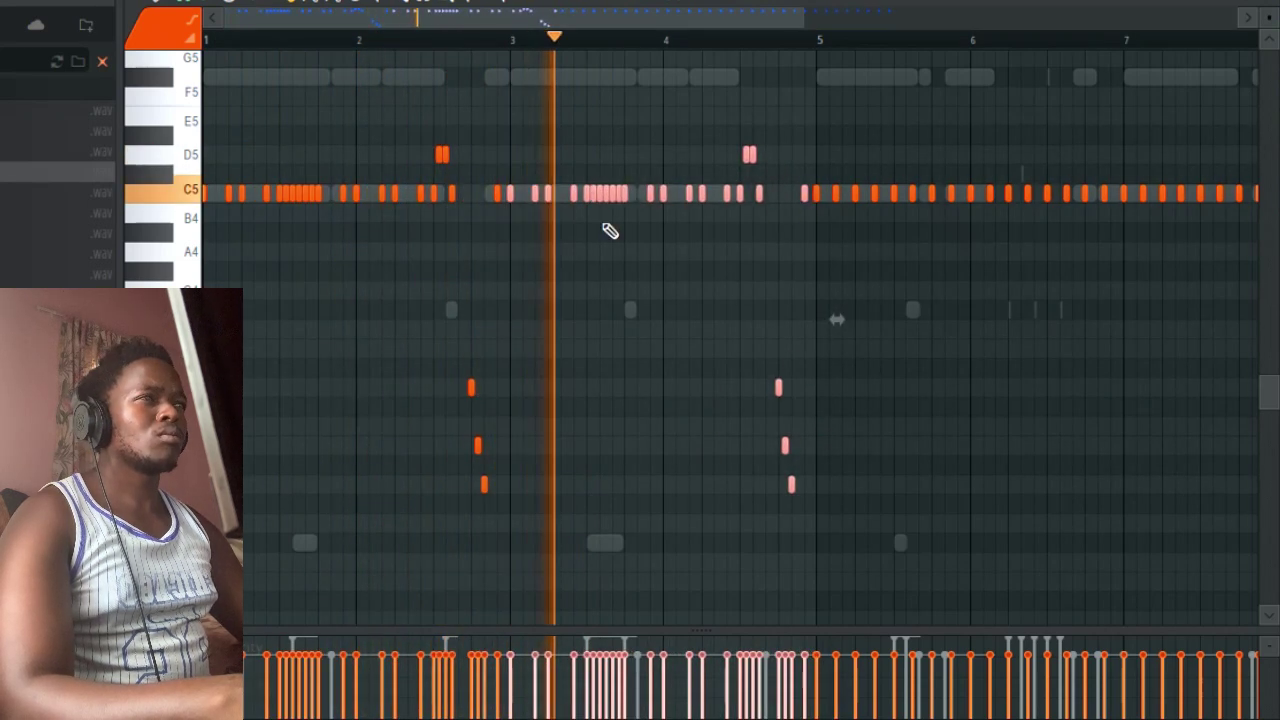
{"action": "left_click", "coordinate": [636, 213]}
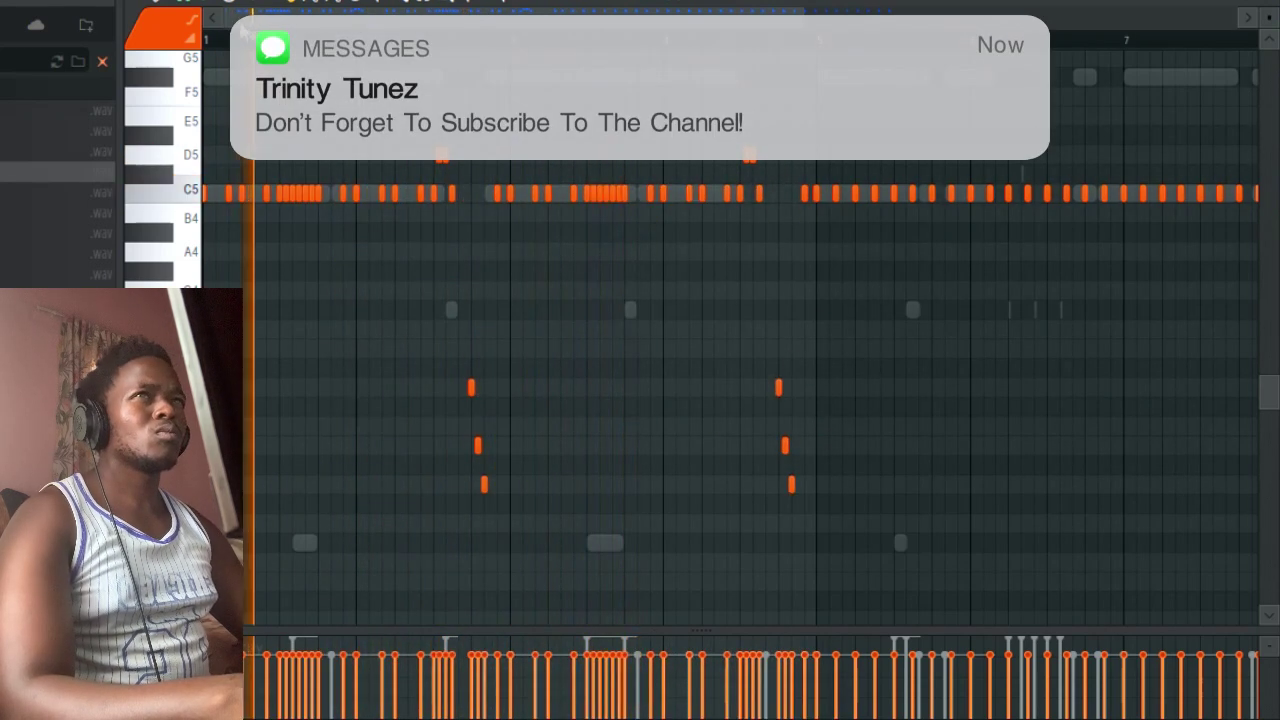
Copy the fast hi-hat roll in bar 3 down to A4, running up to the start of bar 4, and audition it
{"action": "left_click_drag", "start_coordinate": [232, 17], "coordinate": [404, 17]}
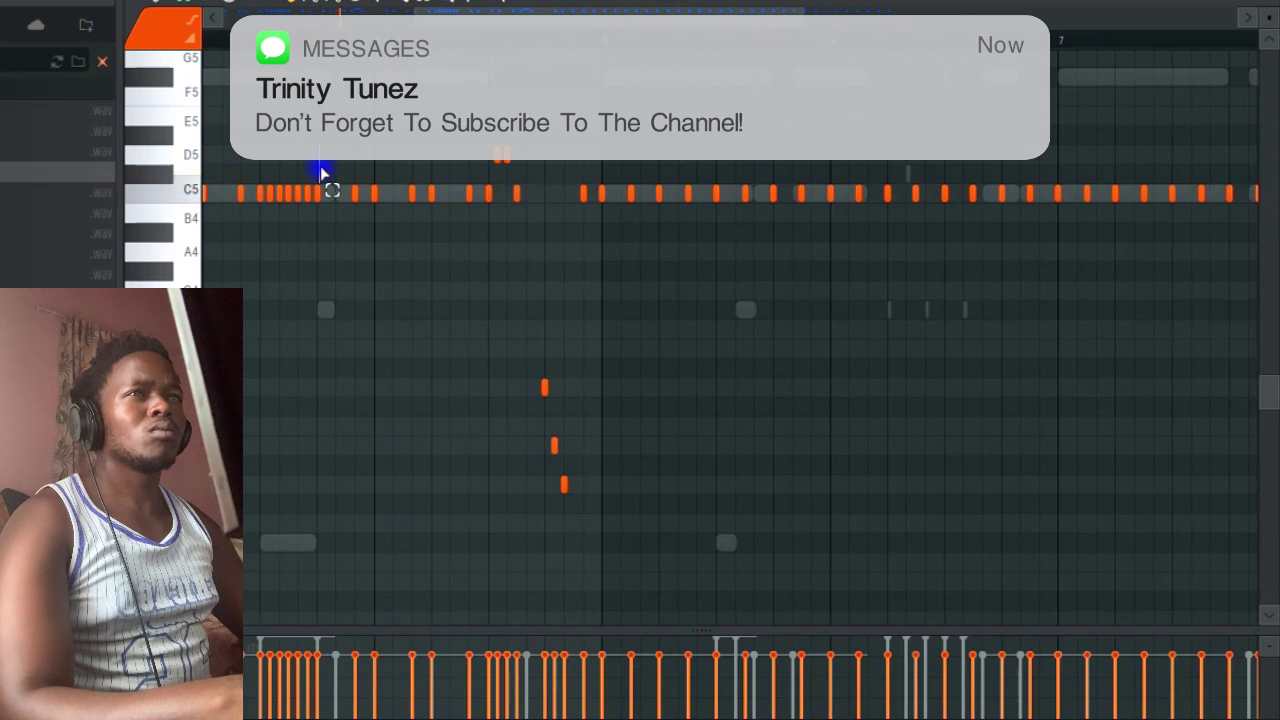
{"action": "left_click_drag", "start_coordinate": [295, 215], "coordinate": [348, 250]}
{"action": "key", "text": "space"}
{"action": "key", "text": "space"}
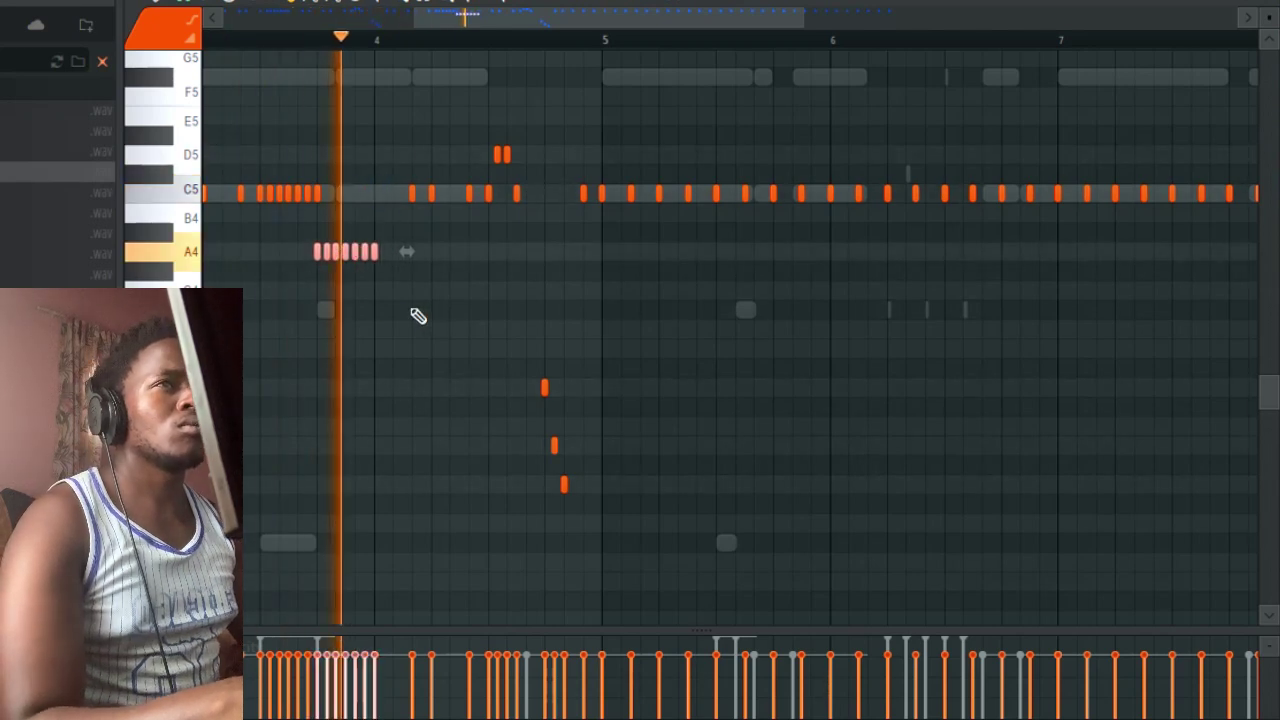
{"action": "key", "text": "space"}
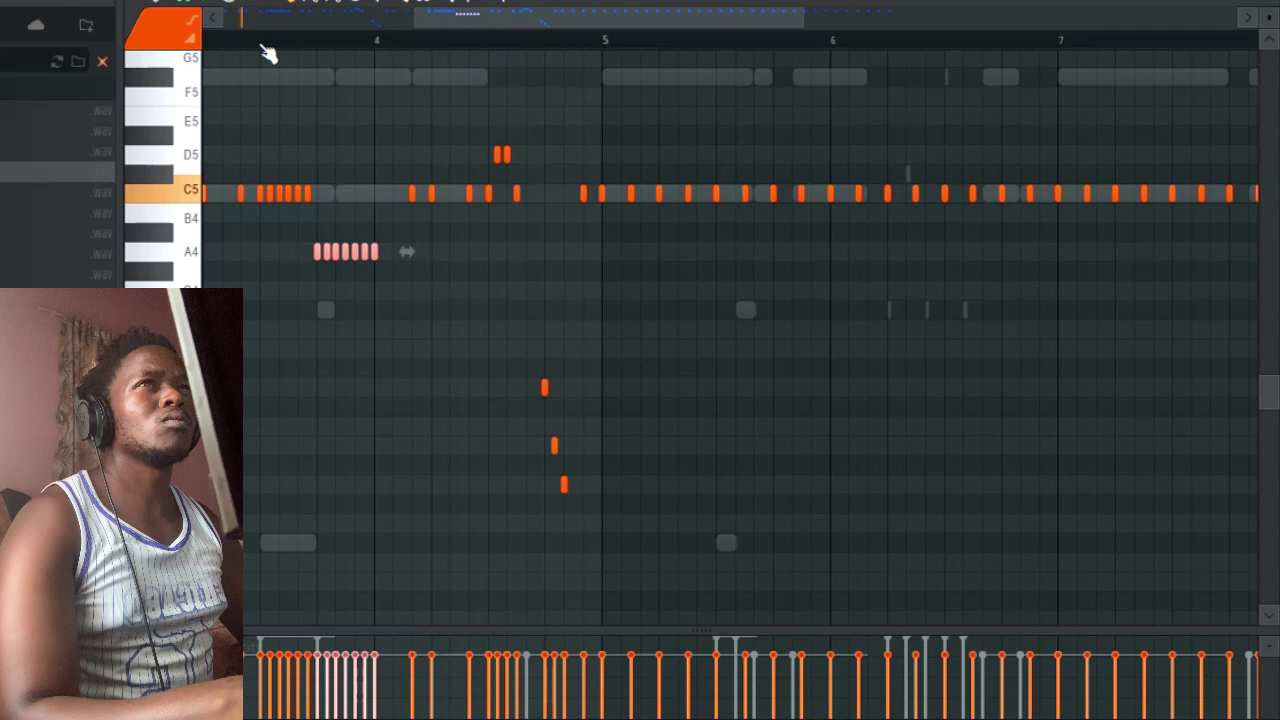
Delete all the plain hi-hat hits from bar 5 to the end of bar 8
{"action": "left_click_drag", "start_coordinate": [745, 45], "coordinate": [577, 149]}
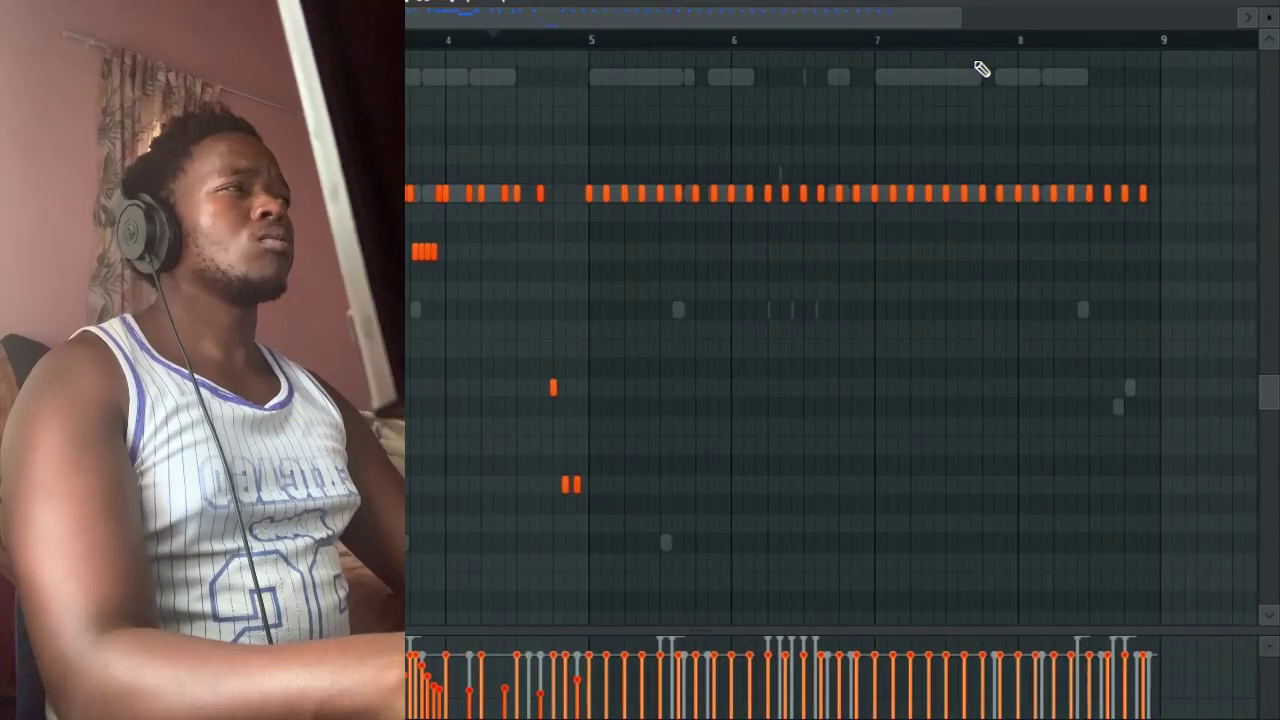
{"action": "left_click_drag", "start_coordinate": [1151, 103], "coordinate": [587, 263]}
{"action": "key", "text": "Delete"}
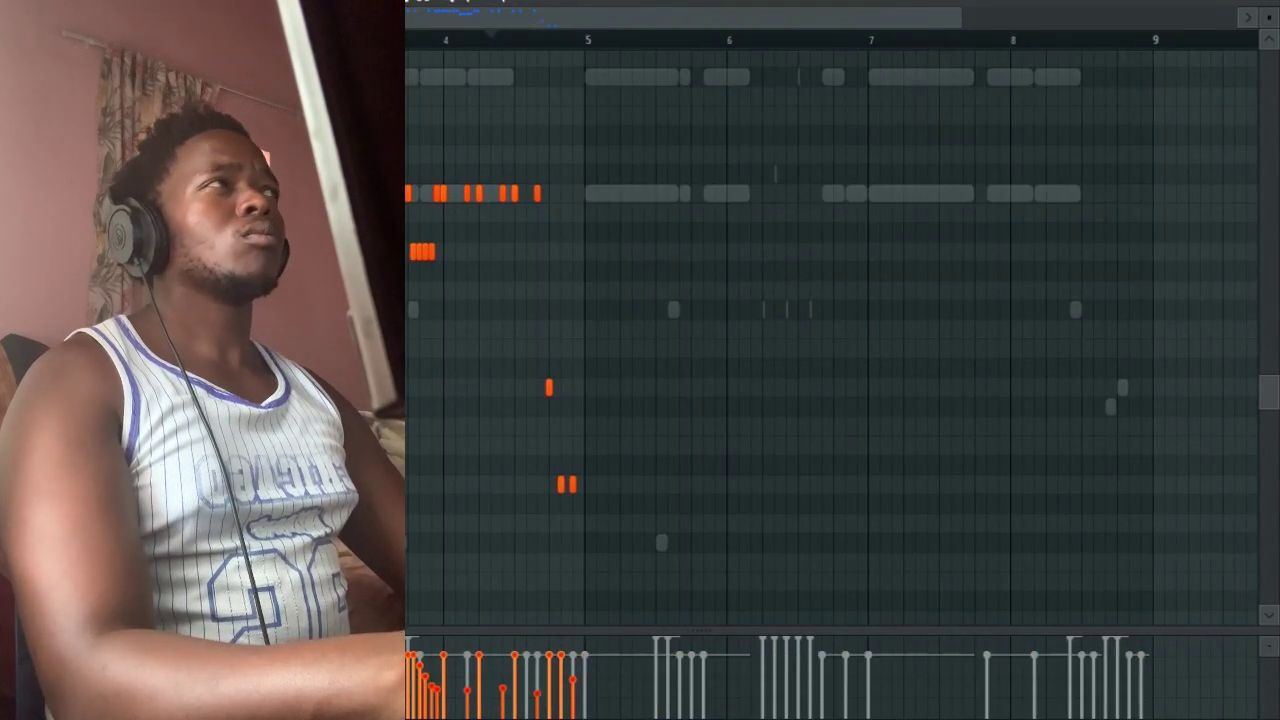
Close the piano roll and transfer the Hi Hat (4) channel's notes from Pattern 2 into the same channel of Pattern 1
{"action": "left_click", "coordinate": [1266, 3]}
{"action": "right_click", "coordinate": [370, 468]}
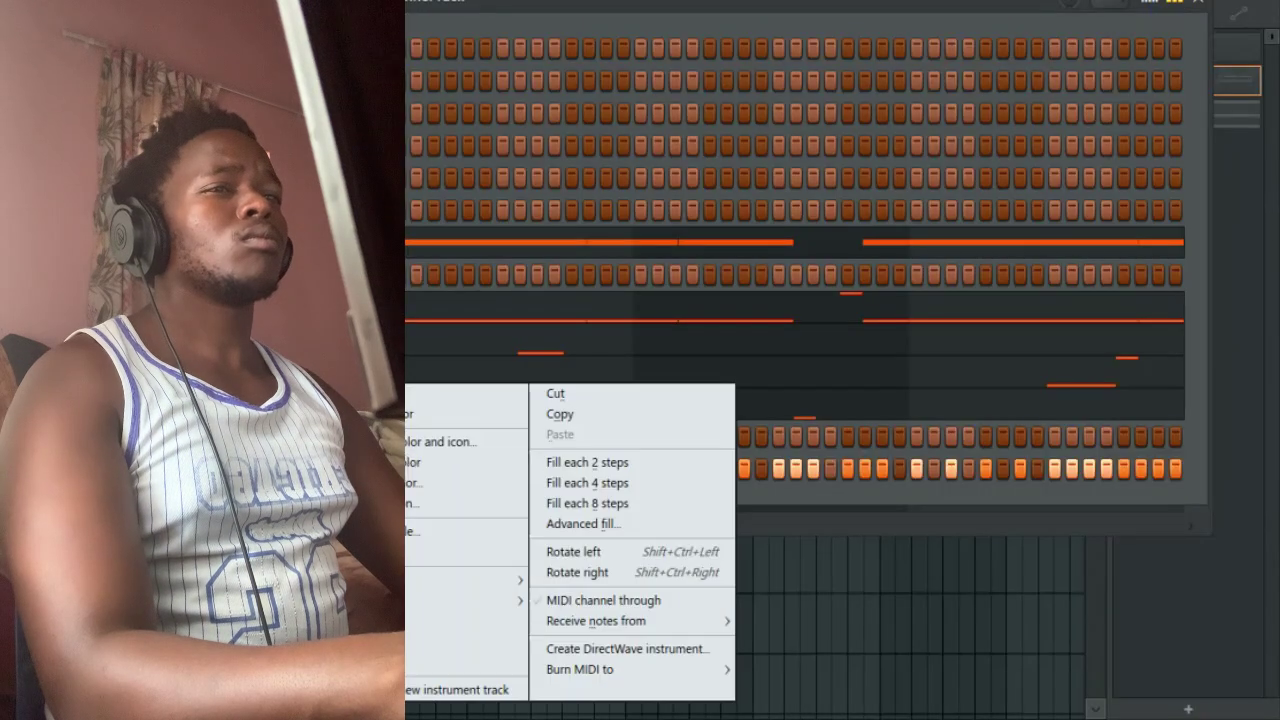
{"action": "left_click", "coordinate": [649, 402]}
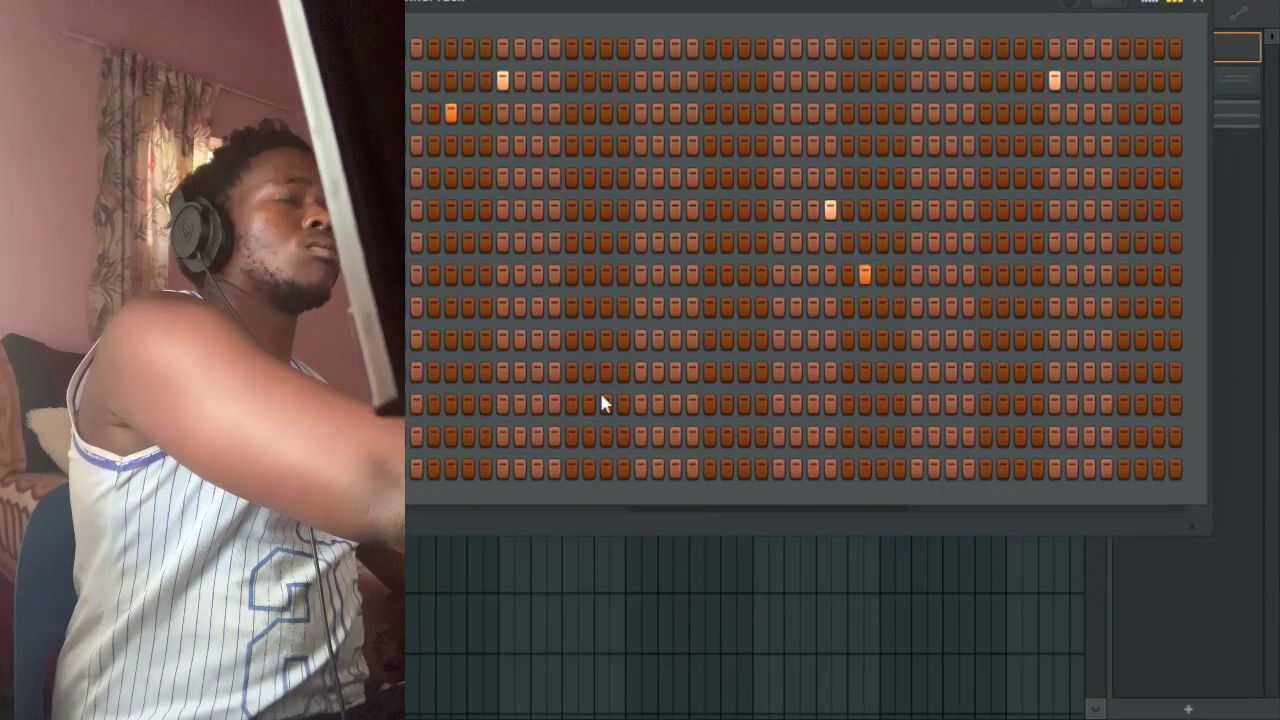
{"action": "right_click", "coordinate": [415, 384]}
{"action": "left_click", "coordinate": [649, 436]}
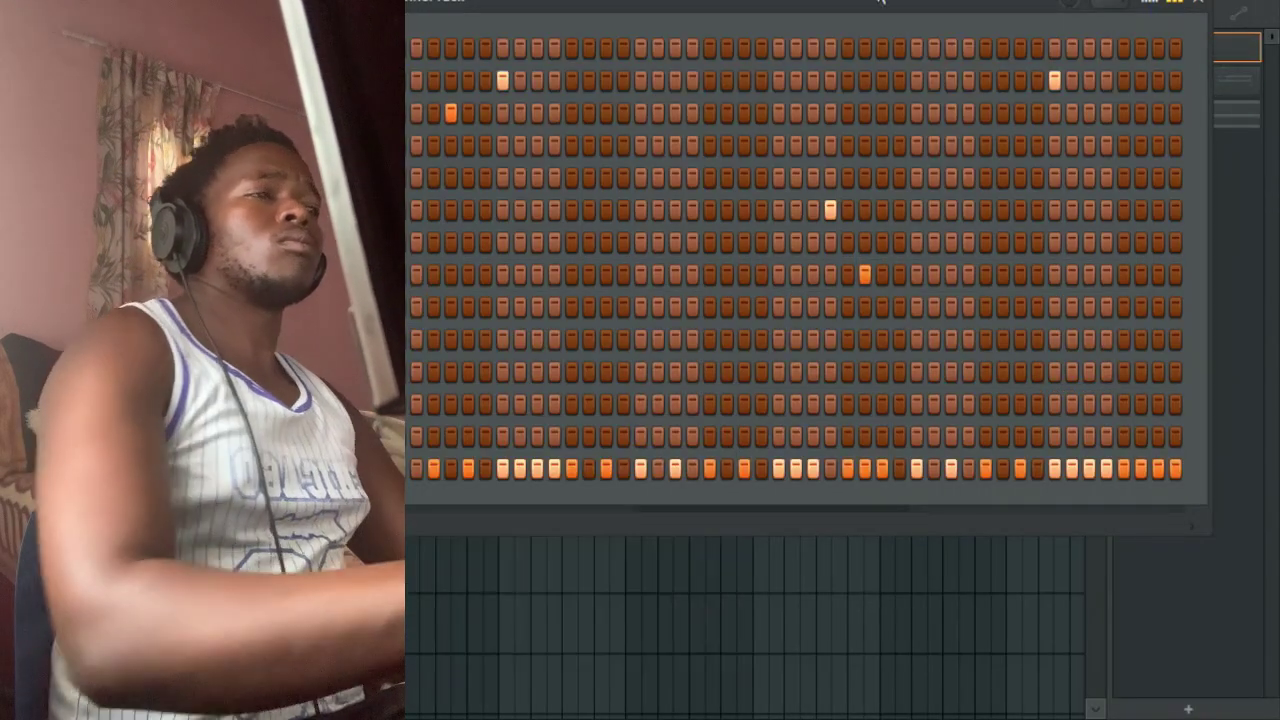
Move all Pattern 1 and Pattern 2 clips in the playlist down three tracks, below the Pattern 3 clips
{"action": "key", "text": "F6"}
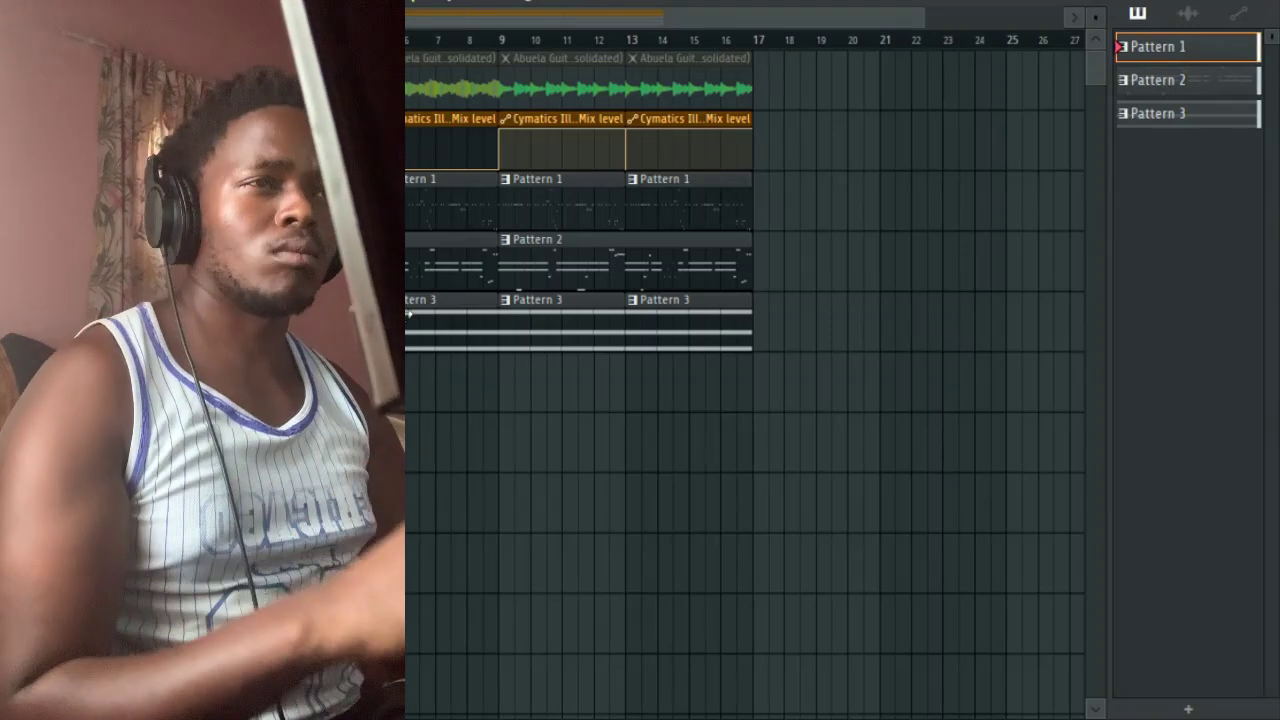
{"action": "left_click_drag", "start_coordinate": [820, 172], "coordinate": [398, 290]}
{"action": "key", "text": "shift+Down"}
{"action": "key", "text": "shift+Down"}
{"action": "key", "text": "shift+Down"}
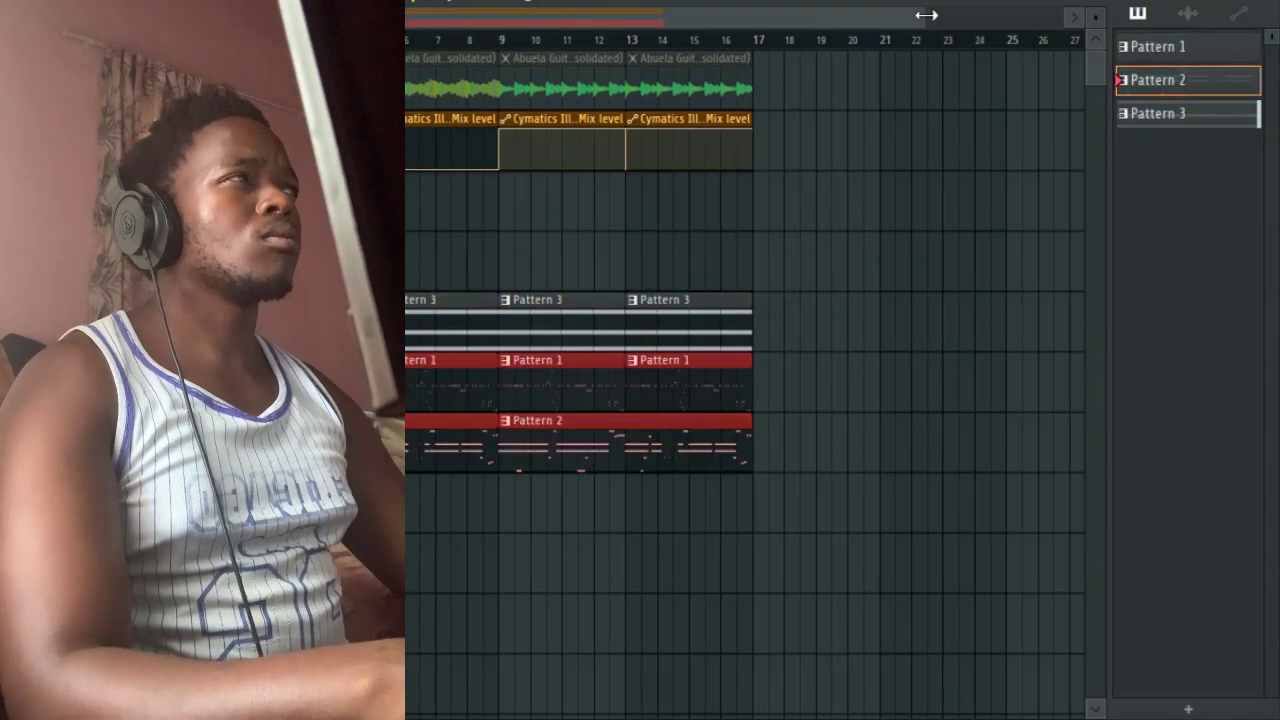
{"action": "left_click_drag", "start_coordinate": [926, 15], "coordinate": [683, 52]}
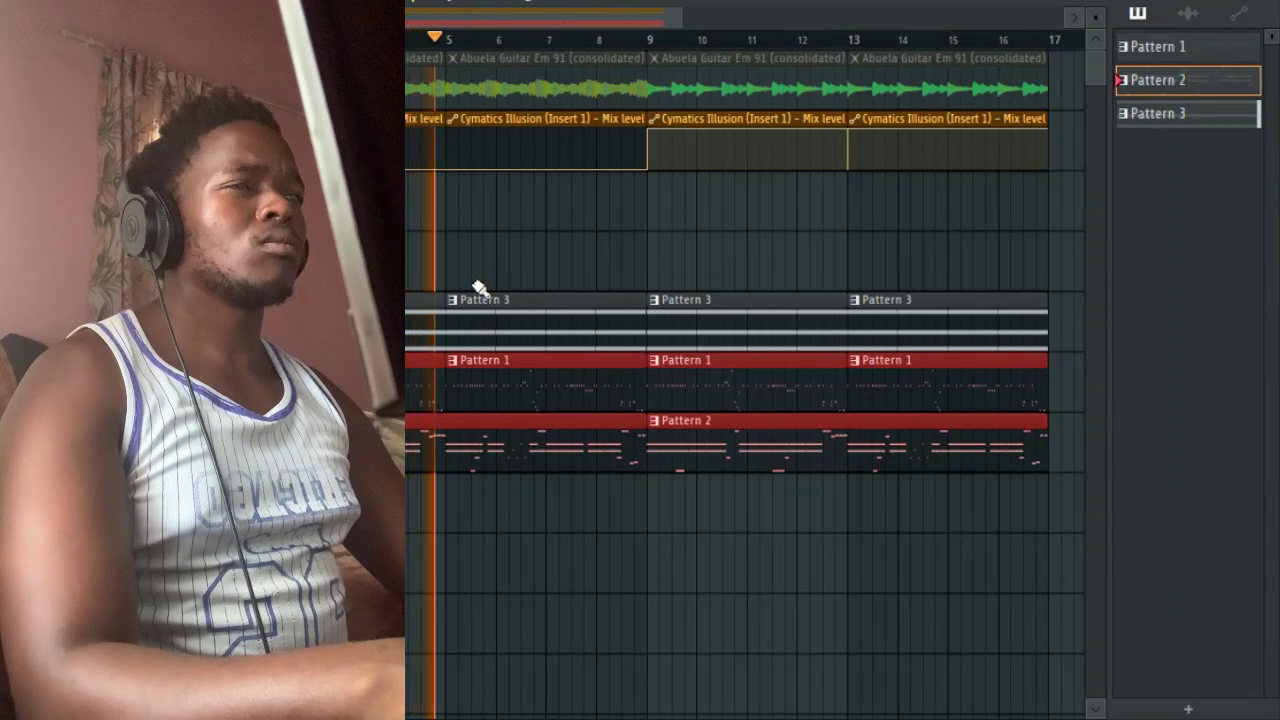
{"action": "left_click_drag", "start_coordinate": [681, 15], "coordinate": [734, 40]}
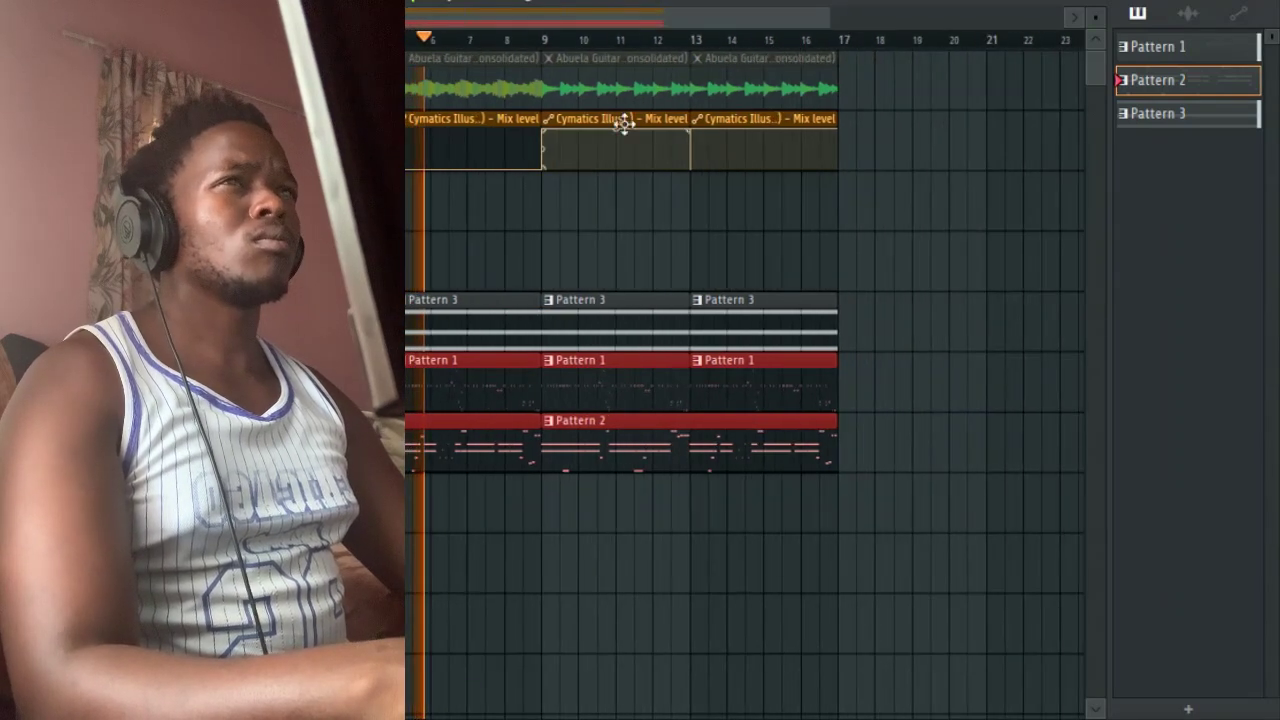
Split Pattern 1 by channel and clear the resulting full drum clips from its playlist track
{"action": "right_click", "coordinate": [1139, 58]}
{"action": "left_click", "coordinate": [1041, 62]}
{"action": "left_click", "coordinate": [1046, 58]}
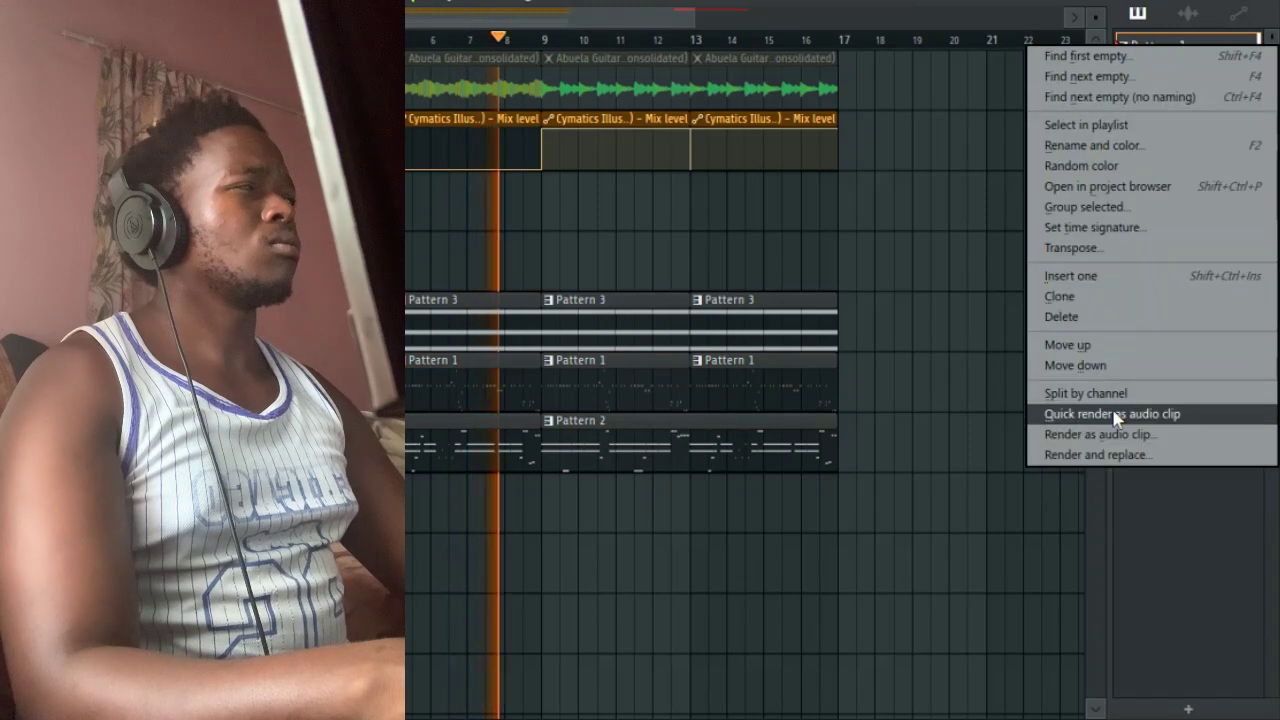
{"action": "left_click", "coordinate": [1063, 390]}
{"action": "right_click", "coordinate": [800, 398]}
{"action": "right_click", "coordinate": [606, 402]}
{"action": "right_click", "coordinate": [480, 398]}
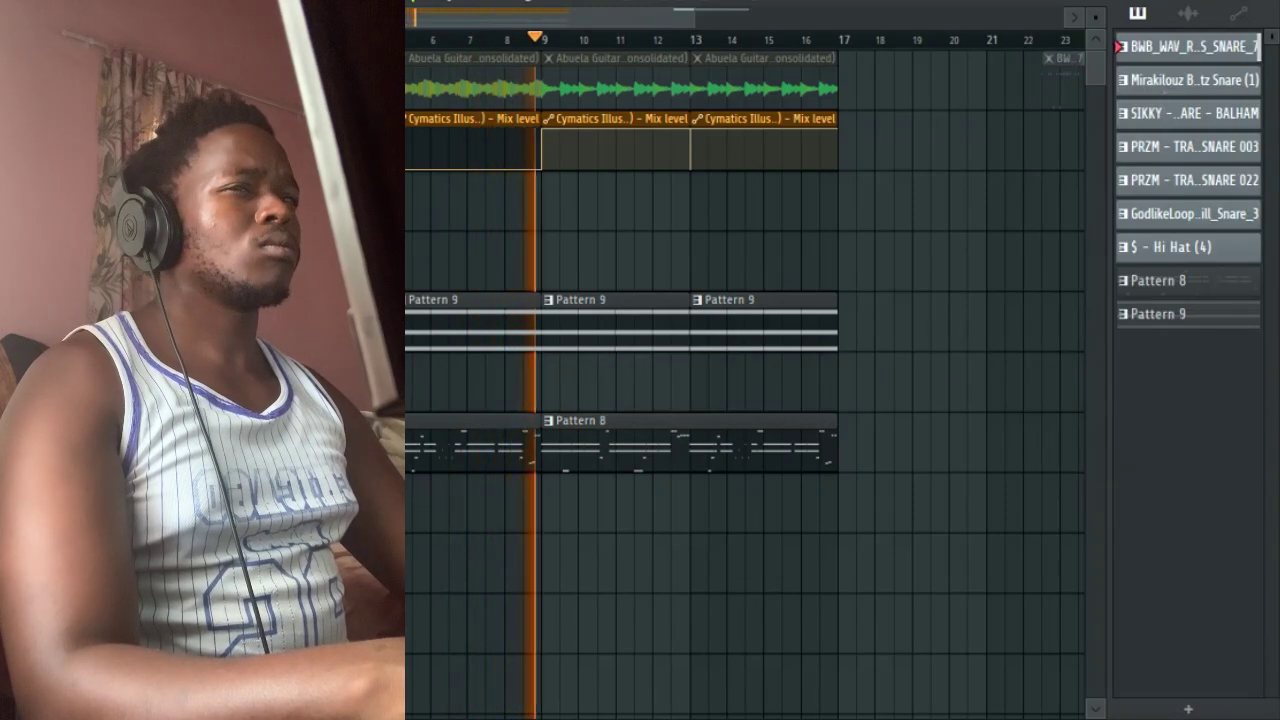
Split Pattern 8 by channel and remove its clips from the playlist
{"action": "scroll", "coordinate": [740, 366], "scroll_direction": "down", "scroll_amount": 1}
{"action": "right_click", "coordinate": [1150, 280]}
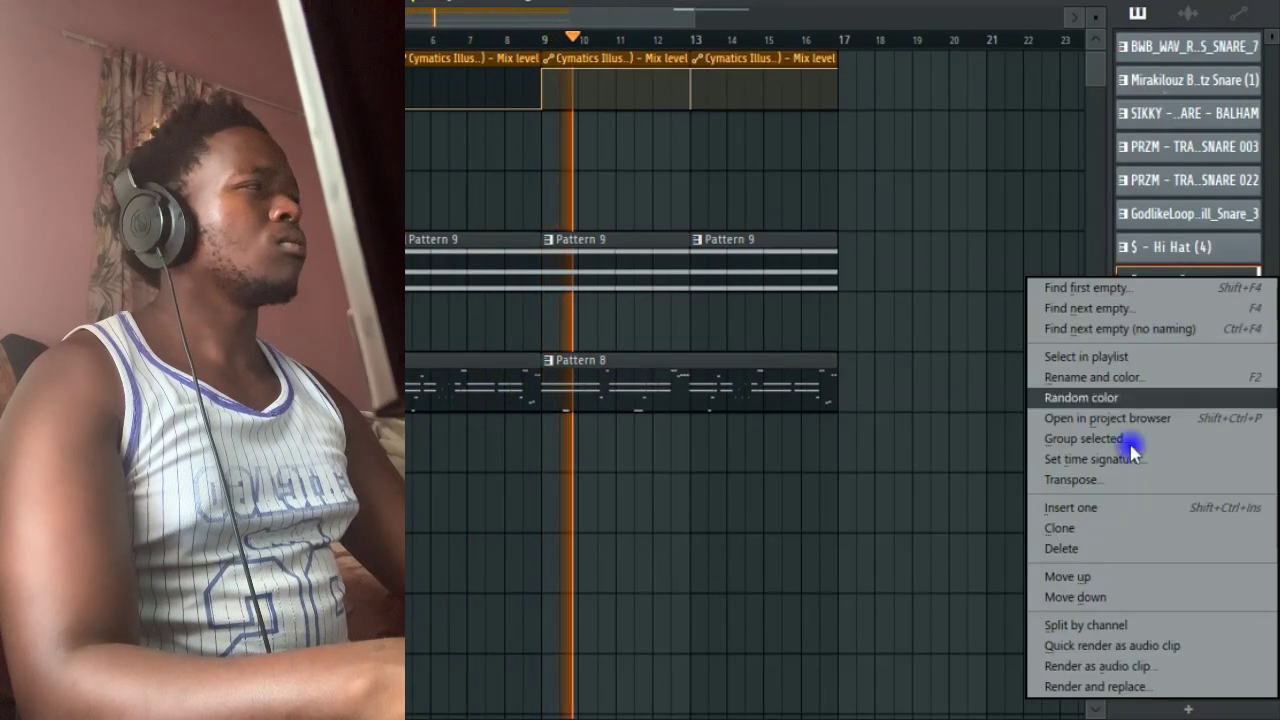
{"action": "left_click", "coordinate": [1114, 626]}
{"action": "right_click", "coordinate": [440, 385]}
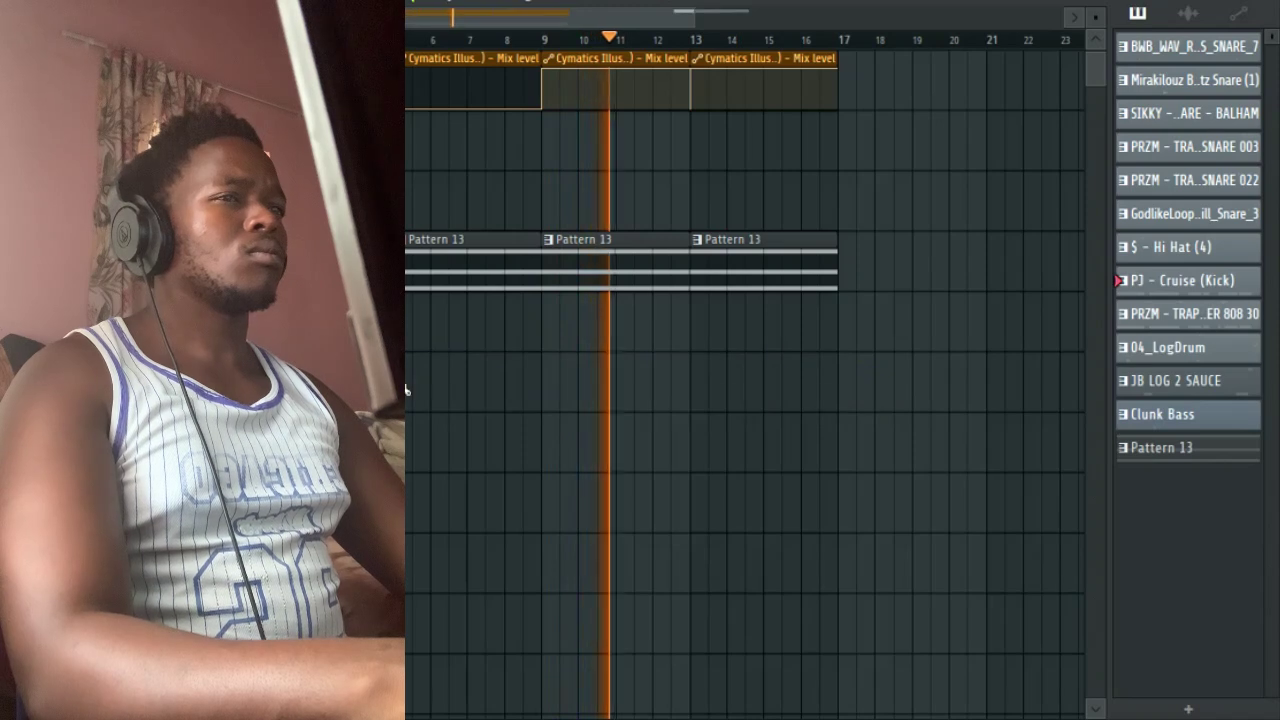
Duplicate the guitar, Cymatics automation and Pattern 13 clips so that the copies start at bar 17
{"action": "scroll", "coordinate": [700, 215], "scroll_direction": "up", "scroll_amount": 1}
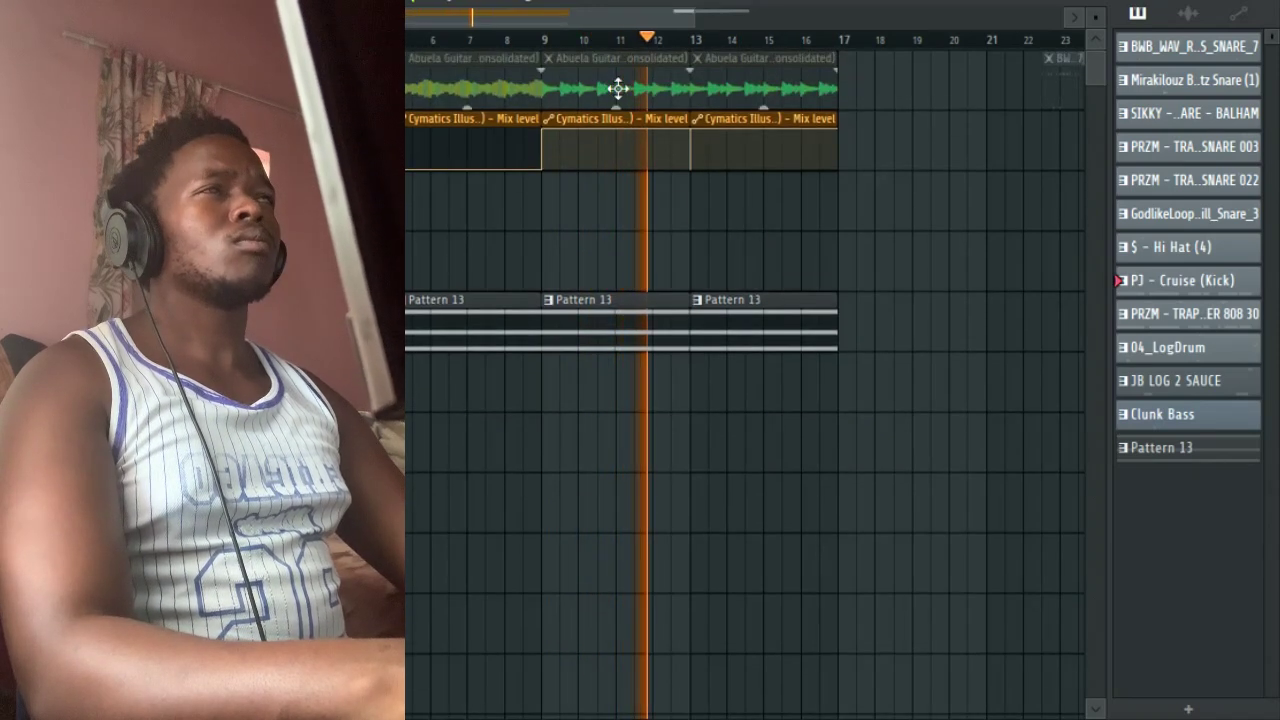
{"action": "left_click_drag", "start_coordinate": [857, 52], "coordinate": [398, 349]}
{"action": "key", "text": "ctrl+b"}
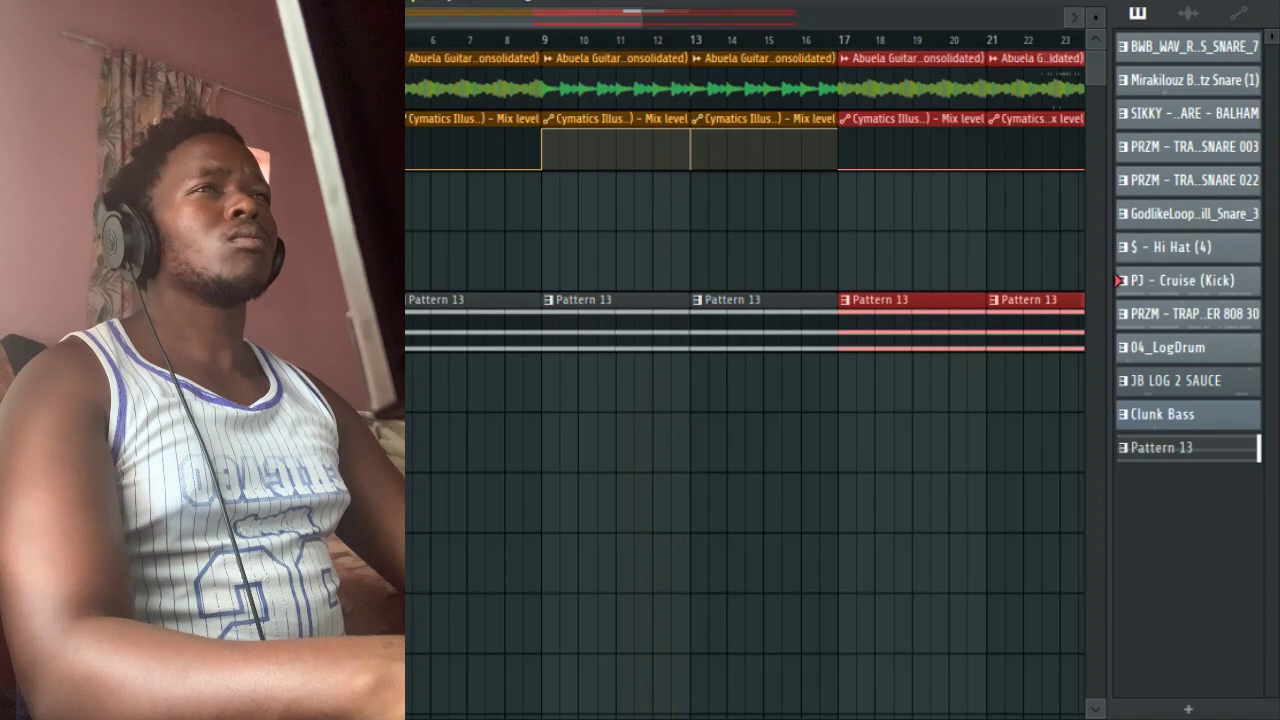
Delete the Pattern 13 clips before bar 9 and the guitar clips in bars 9 to 16
{"action": "right_click", "coordinate": [495, 332]}
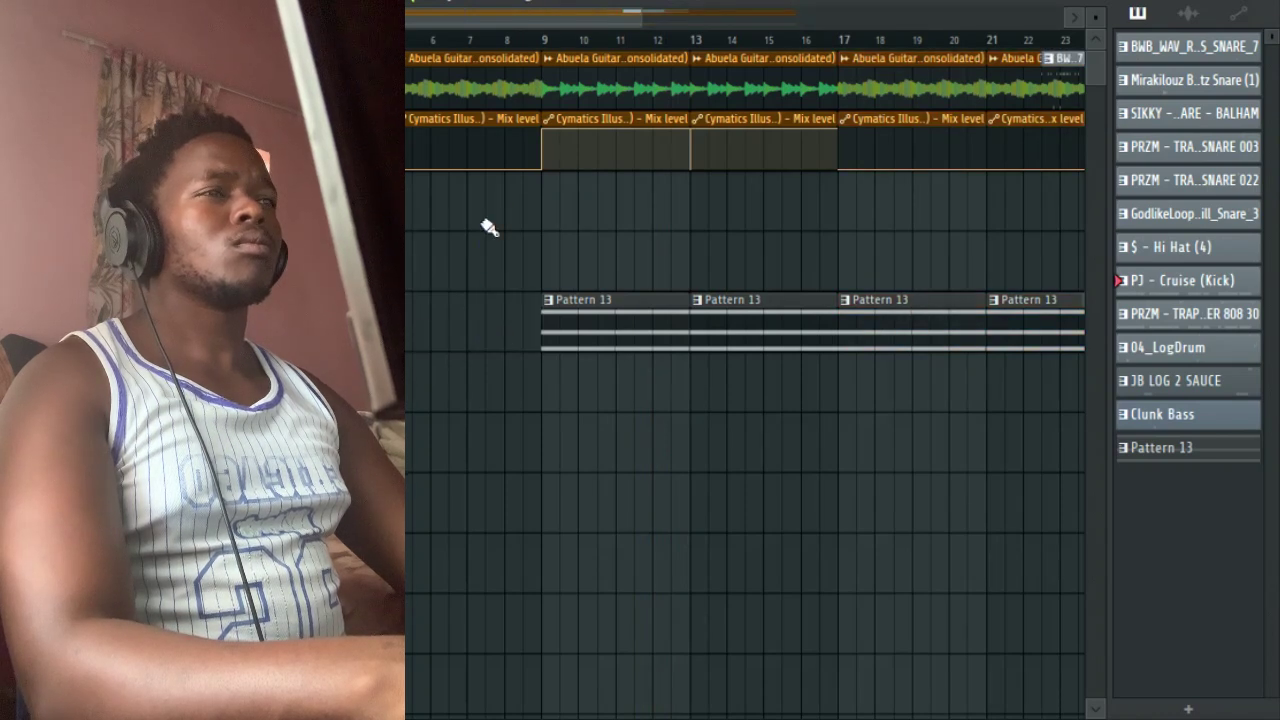
{"action": "right_click", "coordinate": [591, 62]}
{"action": "right_click", "coordinate": [753, 68]}
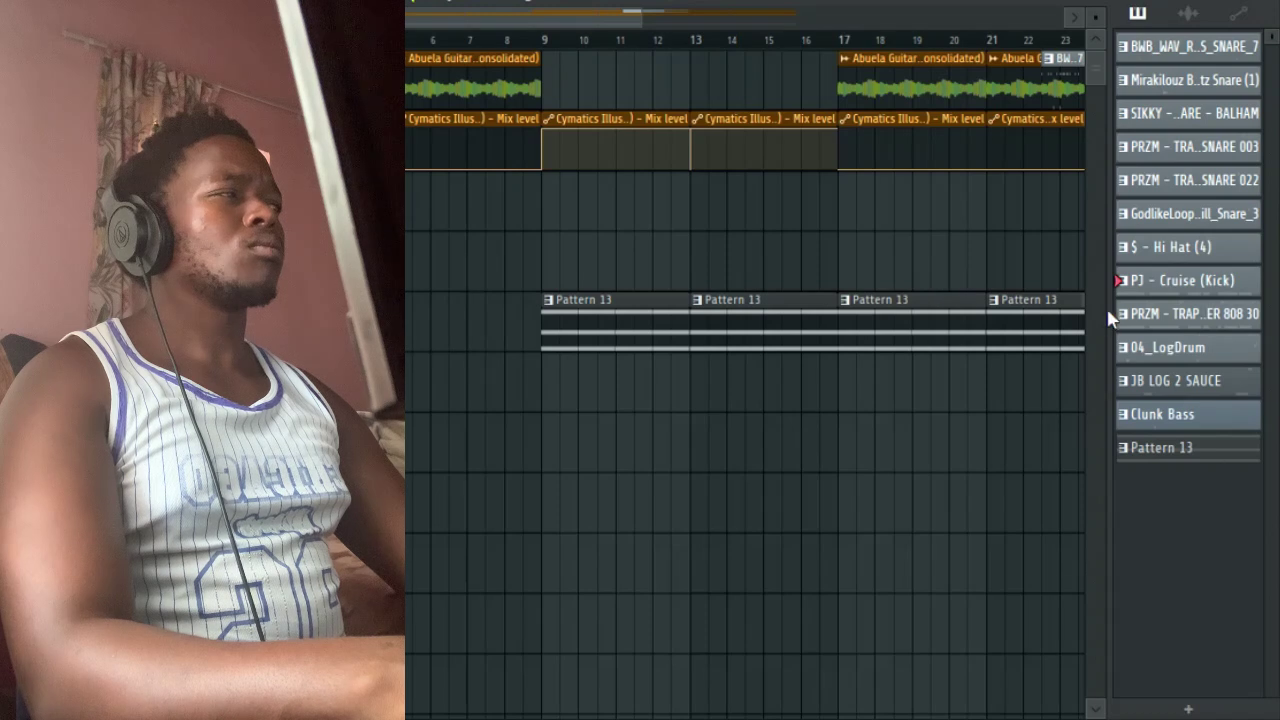
{"action": "left_click", "coordinate": [450, 211]}
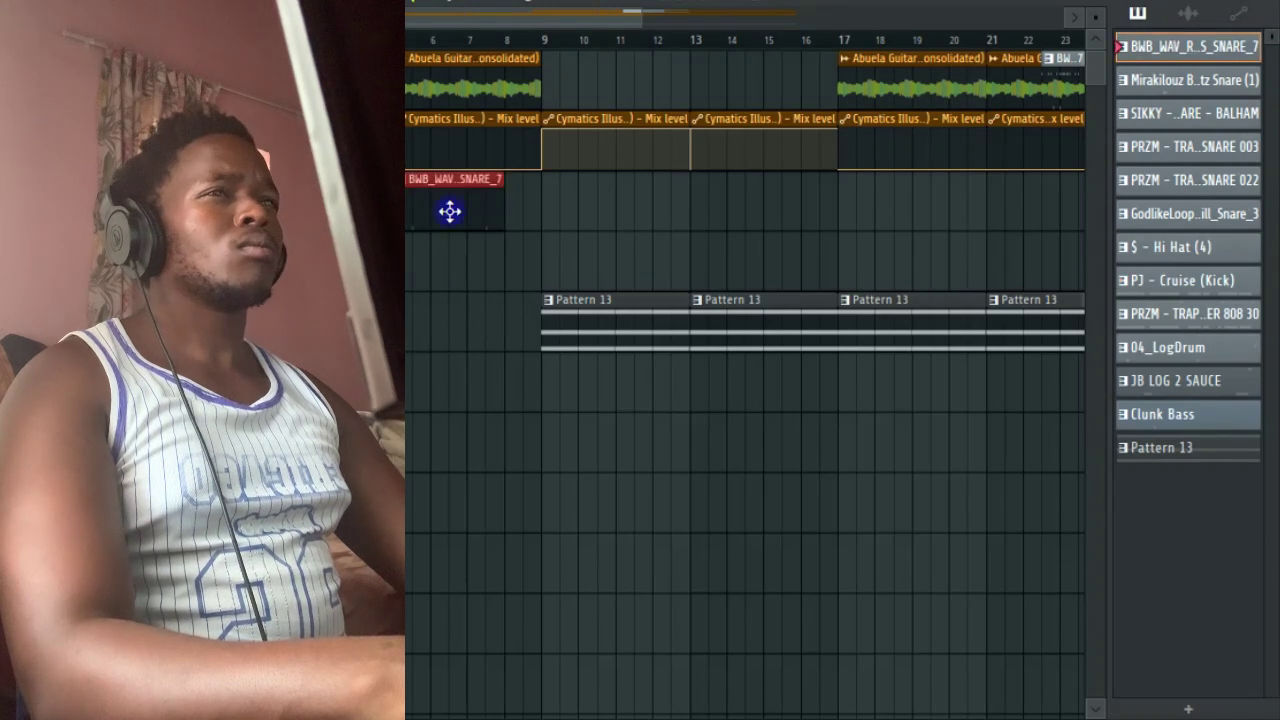
{"action": "key", "text": "space"}
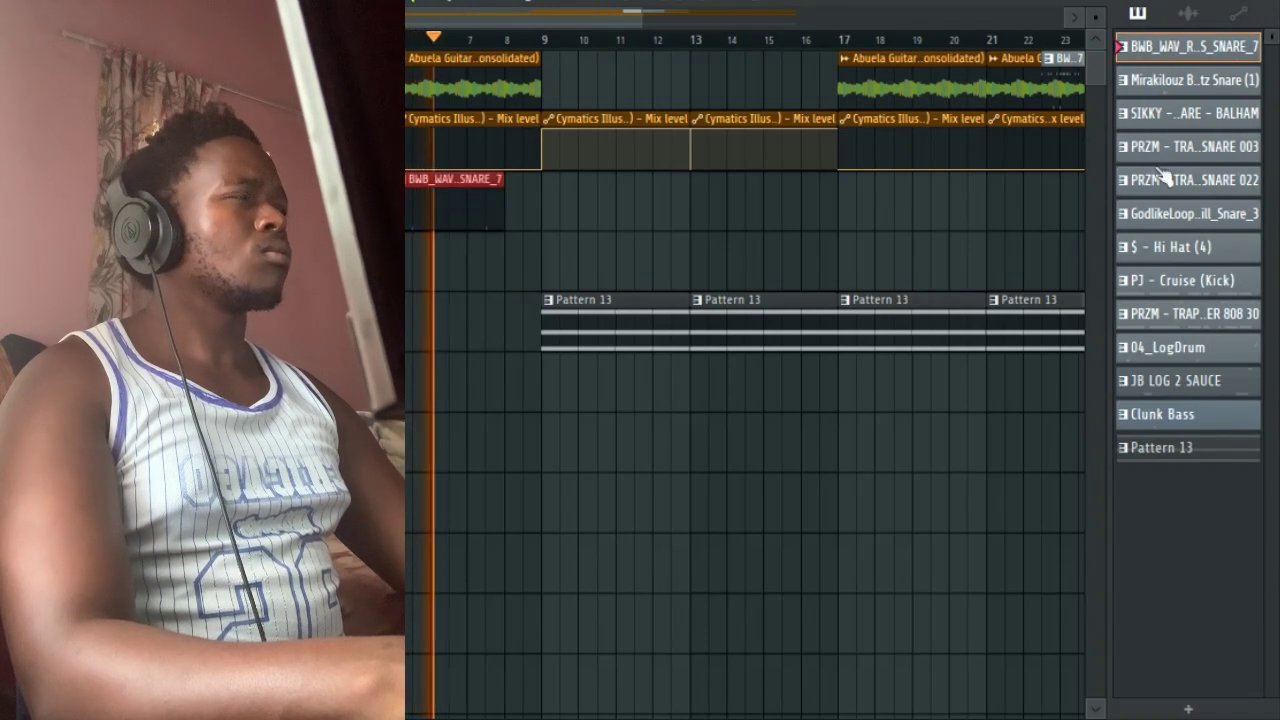
{"action": "left_click", "coordinate": [1170, 414]}
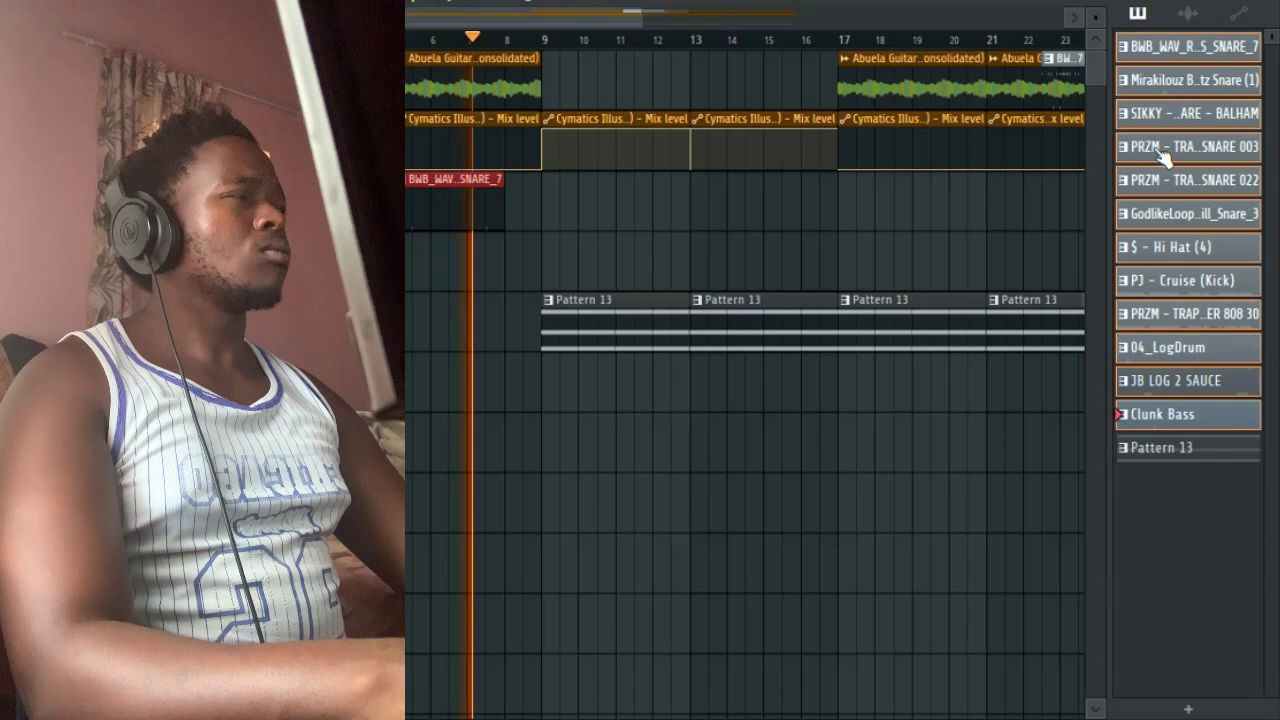
{"action": "key", "text": "space"}
{"action": "right_click", "coordinate": [498, 185]}
{"action": "left_click", "coordinate": [489, 45]}
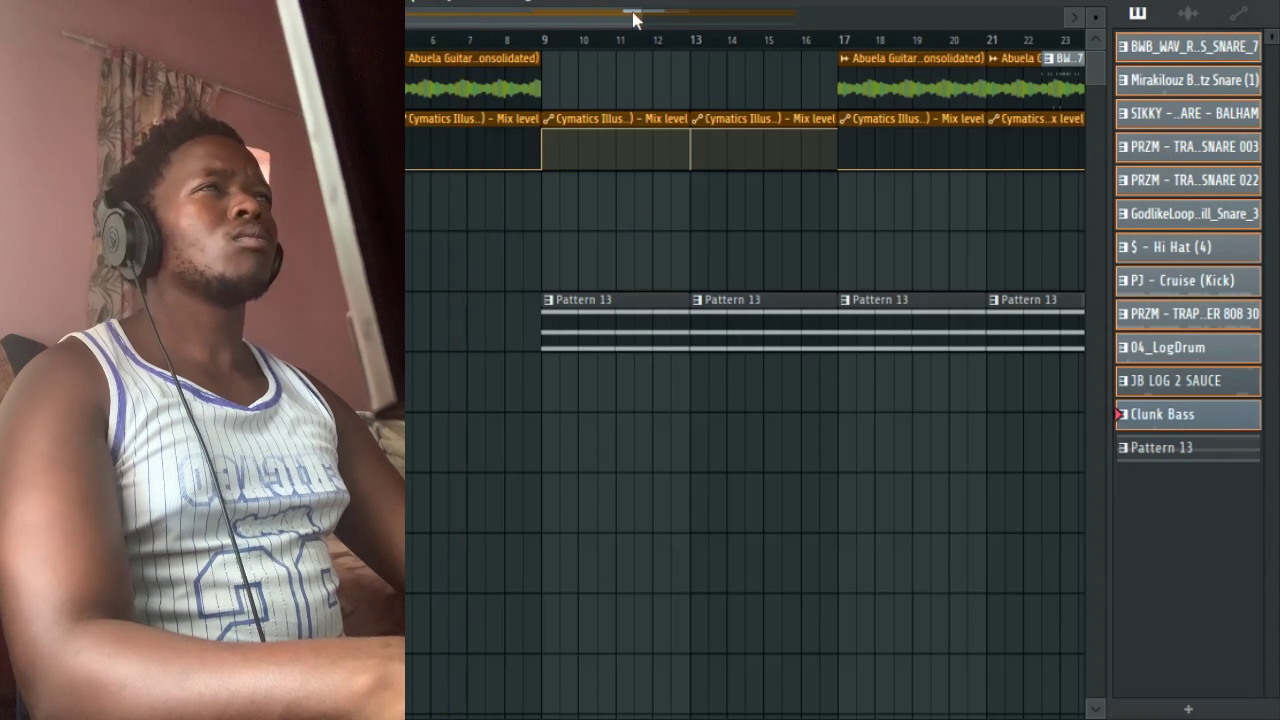
Try deleting the Cymatics automation and Pattern 13 clips at bar 25, and undo the deletions
{"action": "left_click_drag", "start_coordinate": [638, 12], "coordinate": [889, 40]}
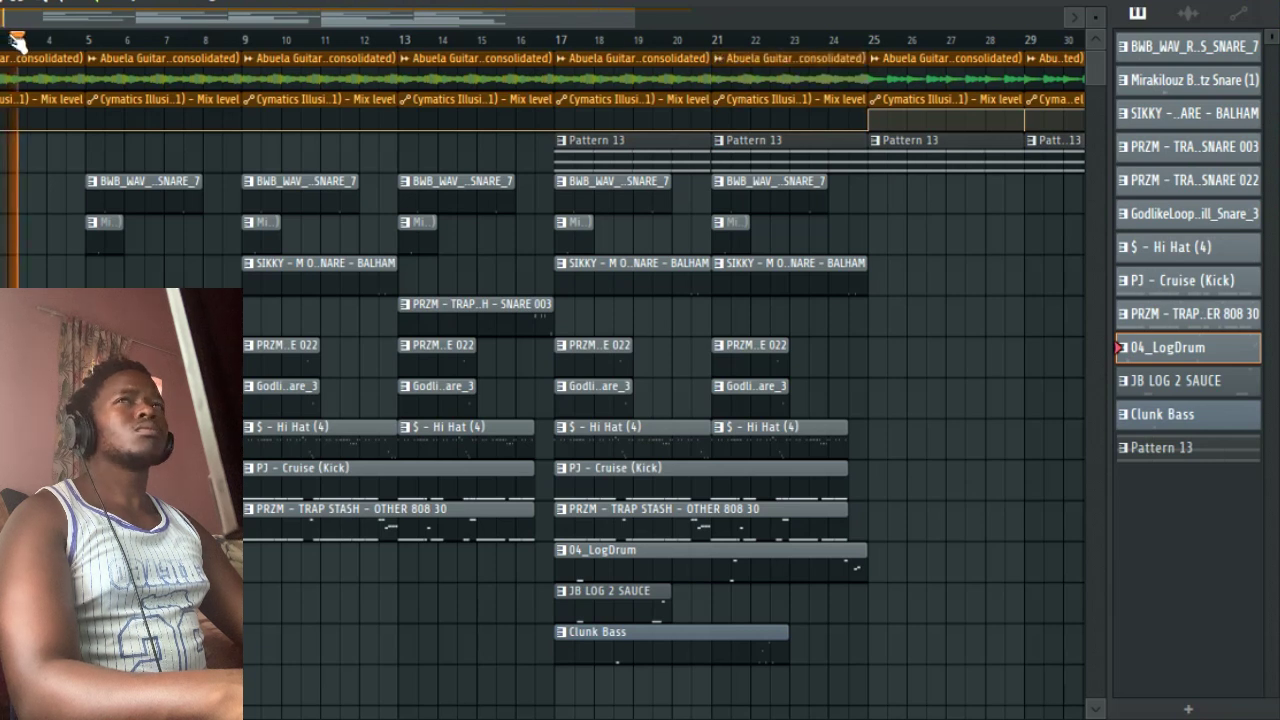
{"action": "scroll", "coordinate": [923, 323], "scroll_direction": "down", "scroll_amount": 1}
{"action": "scroll", "coordinate": [923, 323], "scroll_direction": "up", "scroll_amount": 1}
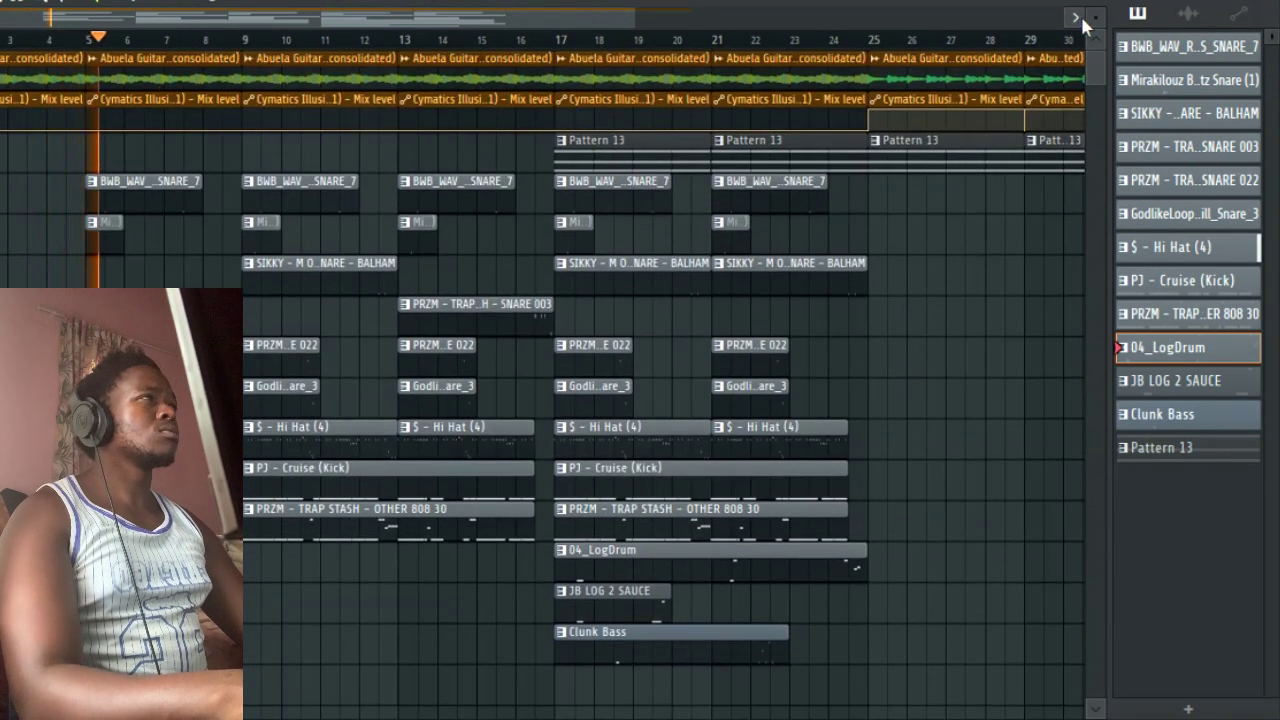
{"action": "left_click_drag", "start_coordinate": [1095, 18], "coordinate": [1095, 15]}
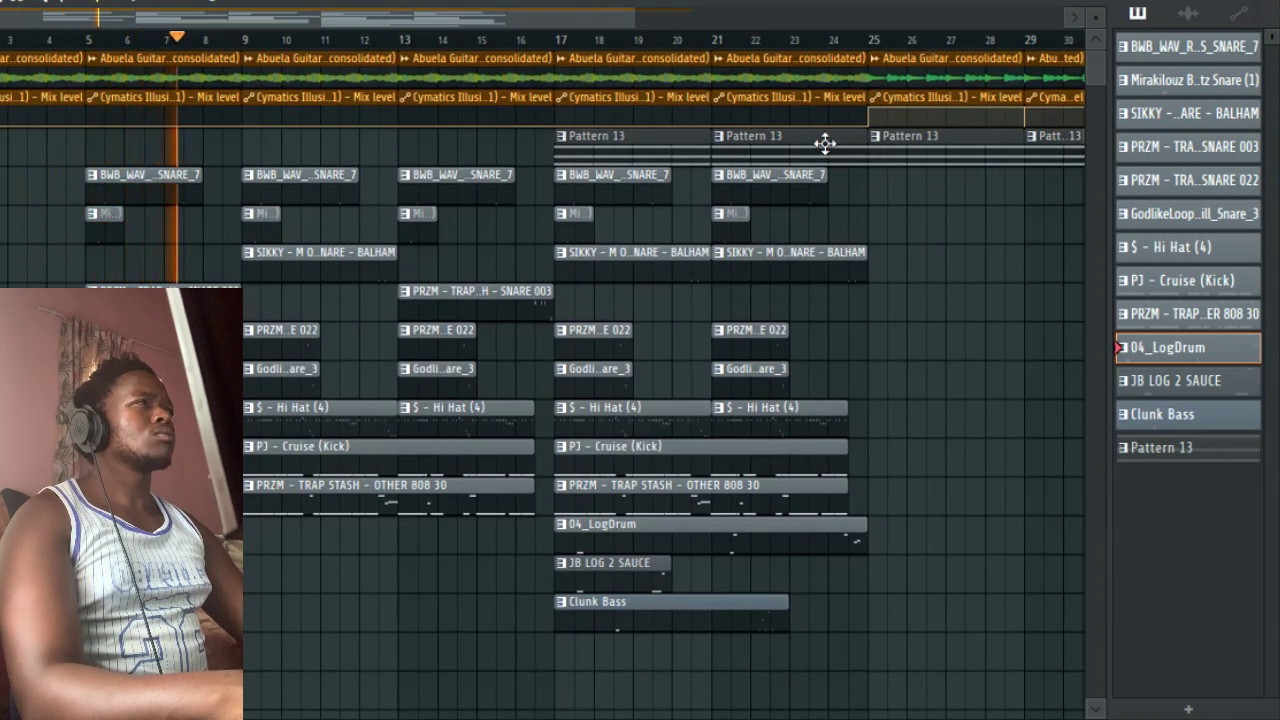
{"action": "left_click_drag", "start_coordinate": [640, 18], "coordinate": [775, 18]}
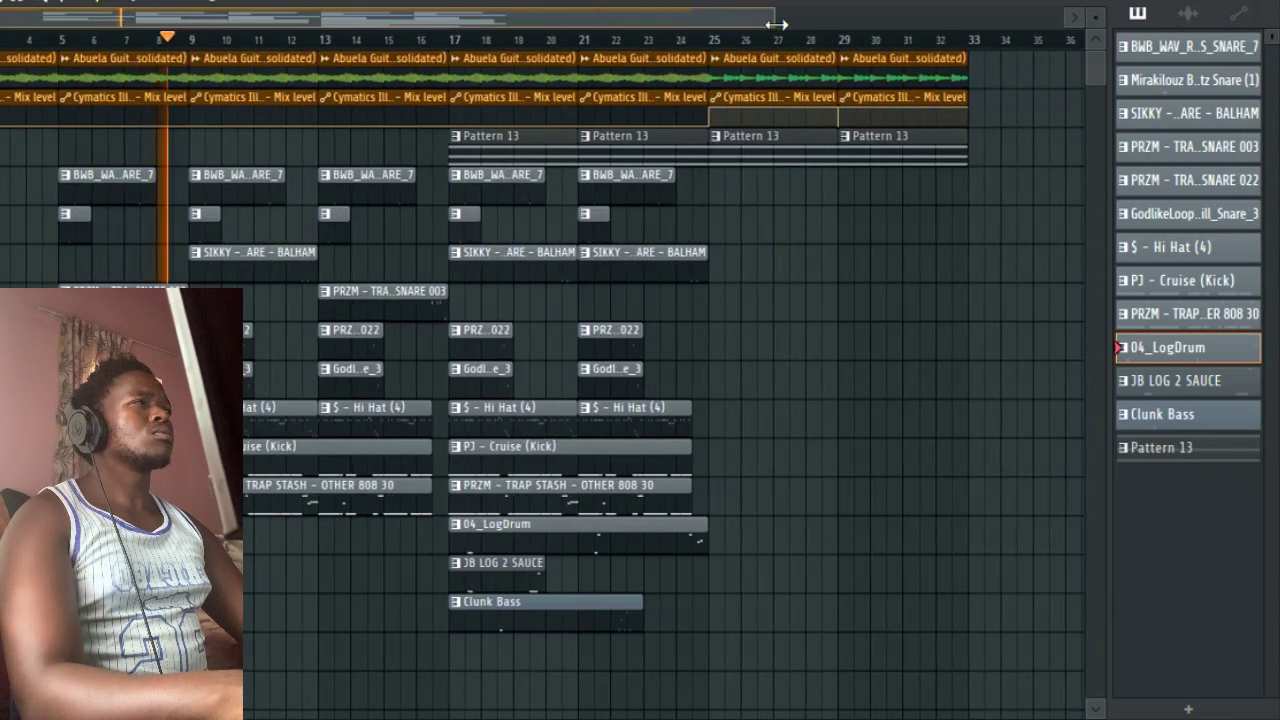
{"action": "right_click", "coordinate": [762, 97]}
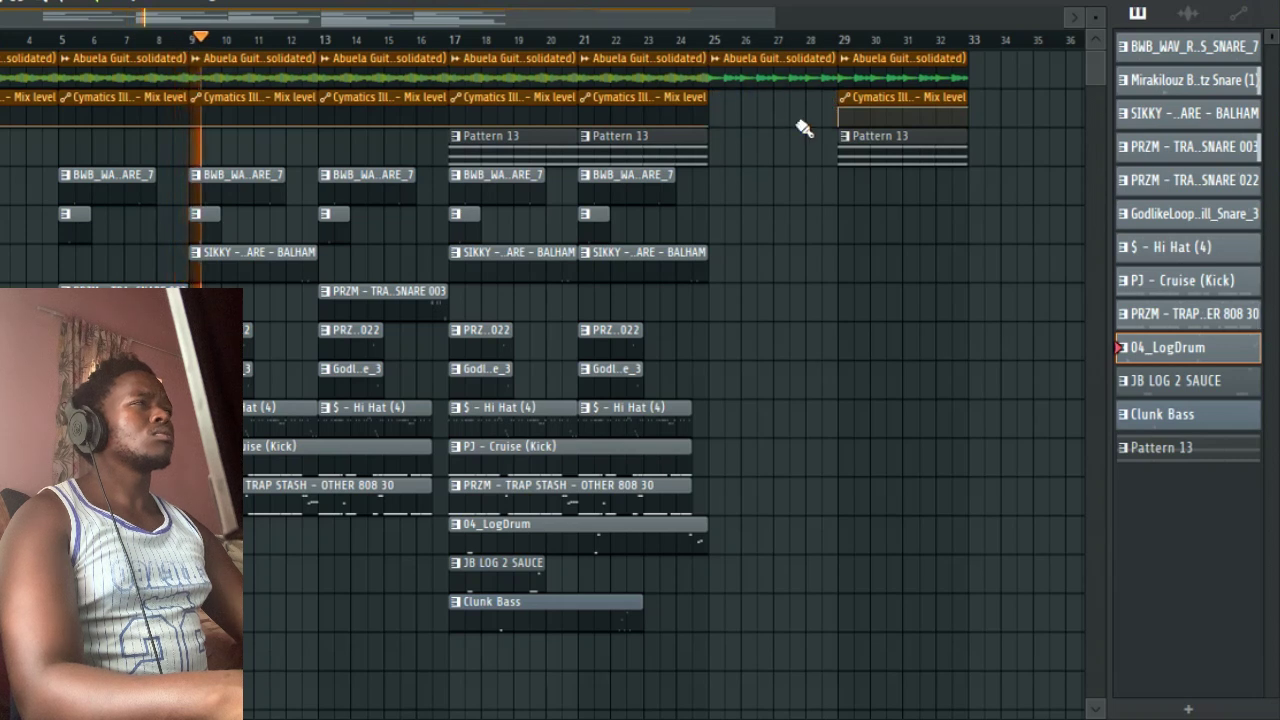
{"action": "key", "text": "ctrl+z"}
{"action": "key", "text": "ctrl+z"}
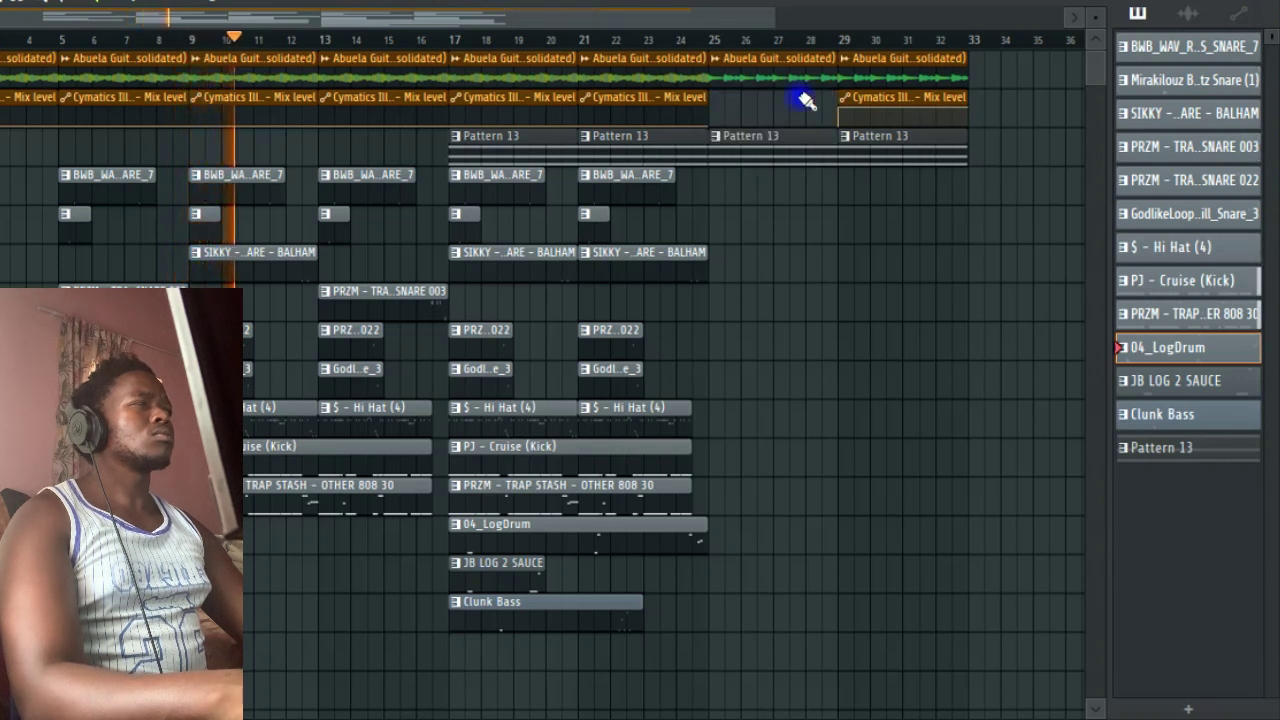
Shift the guitar and automation clips at bar 25 to bar 33 and copy the bars 17 to 24 clips into bars 25 to 32
{"action": "left_click_drag", "start_coordinate": [979, 112], "coordinate": [994, 86]}
{"action": "left_click_drag", "start_coordinate": [779, 118], "coordinate": [500, 73]}
{"action": "left_click_drag", "start_coordinate": [483, 67], "coordinate": [743, 67]}
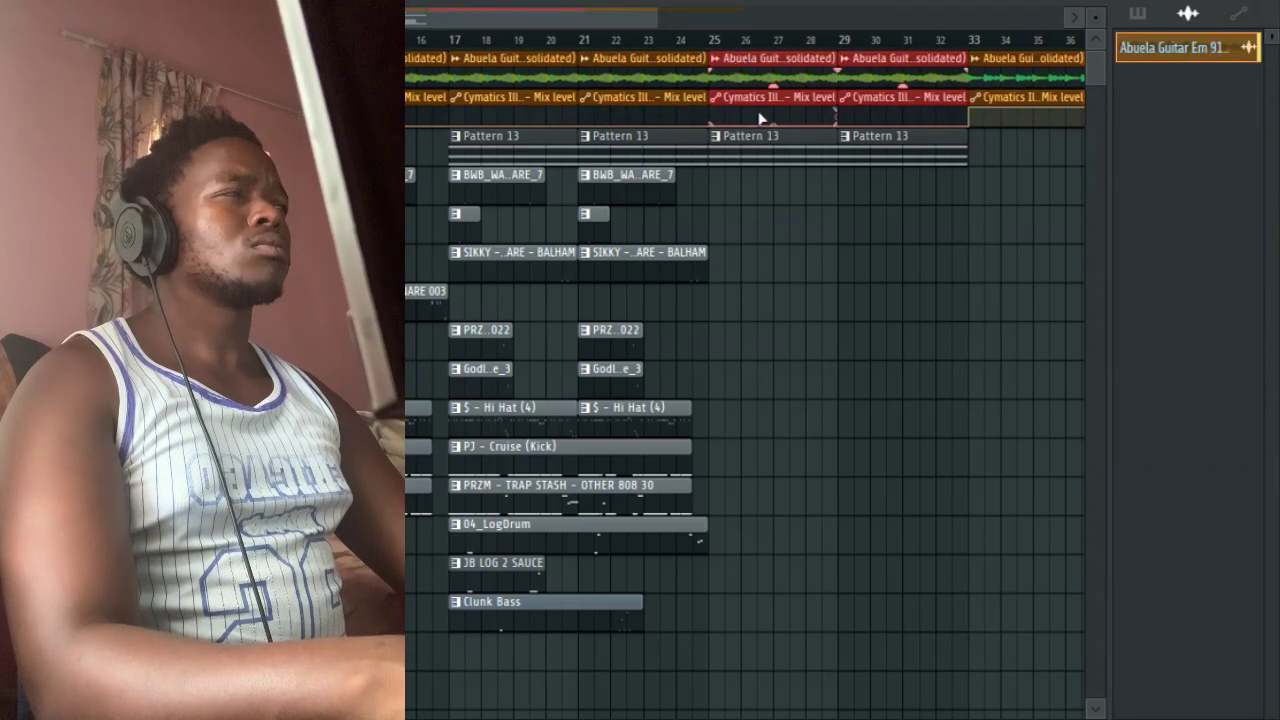
Copy the first Hi Hat (4) clip, the PJ - Cruise kick clip and the 808 clip from bar 17 to bar 25
{"action": "scroll", "coordinate": [723, 277], "scroll_direction": "down", "scroll_amount": 2}
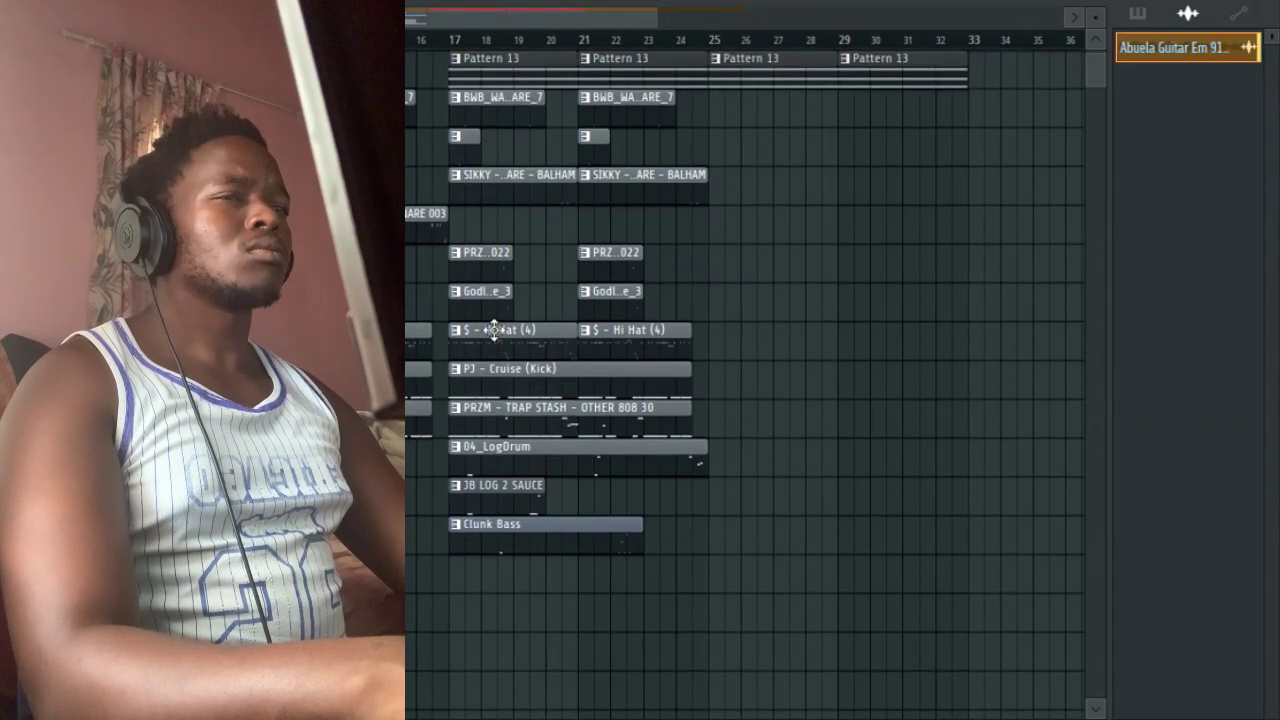
{"action": "left_click_drag", "start_coordinate": [459, 343], "coordinate": [747, 388]}
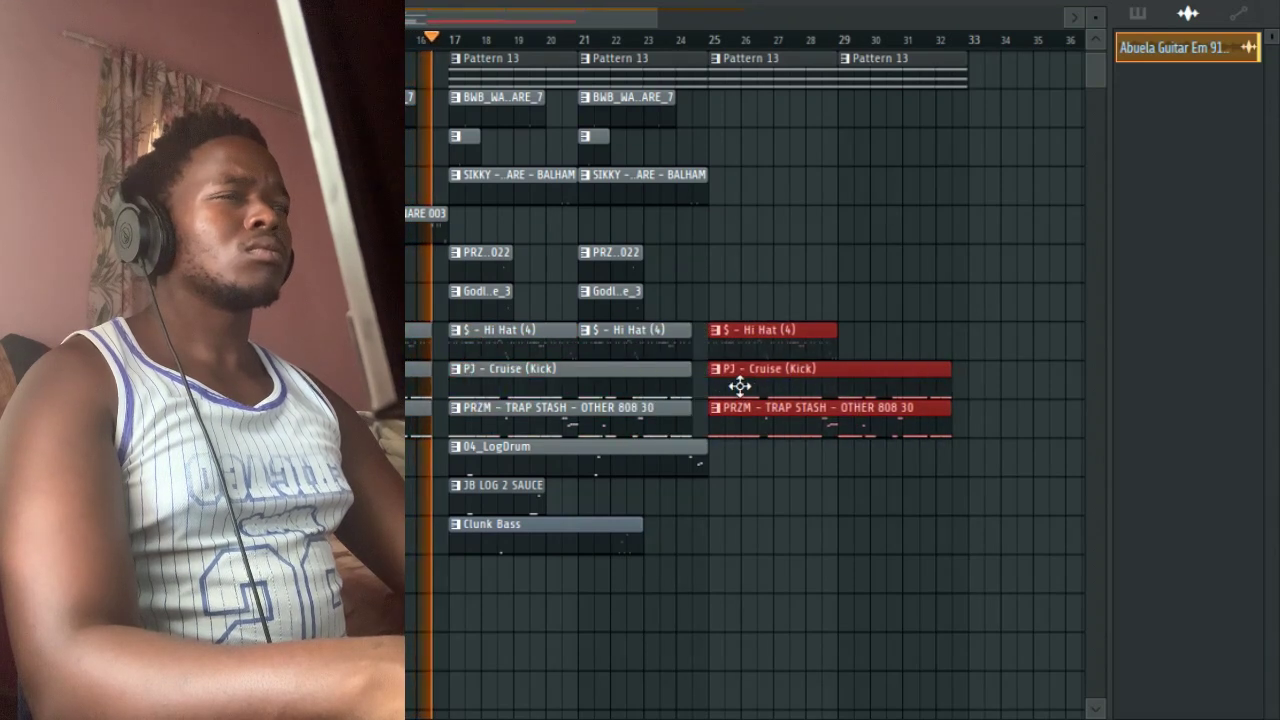
{"action": "scroll", "coordinate": [617, 334], "scroll_direction": "up", "scroll_amount": 2}
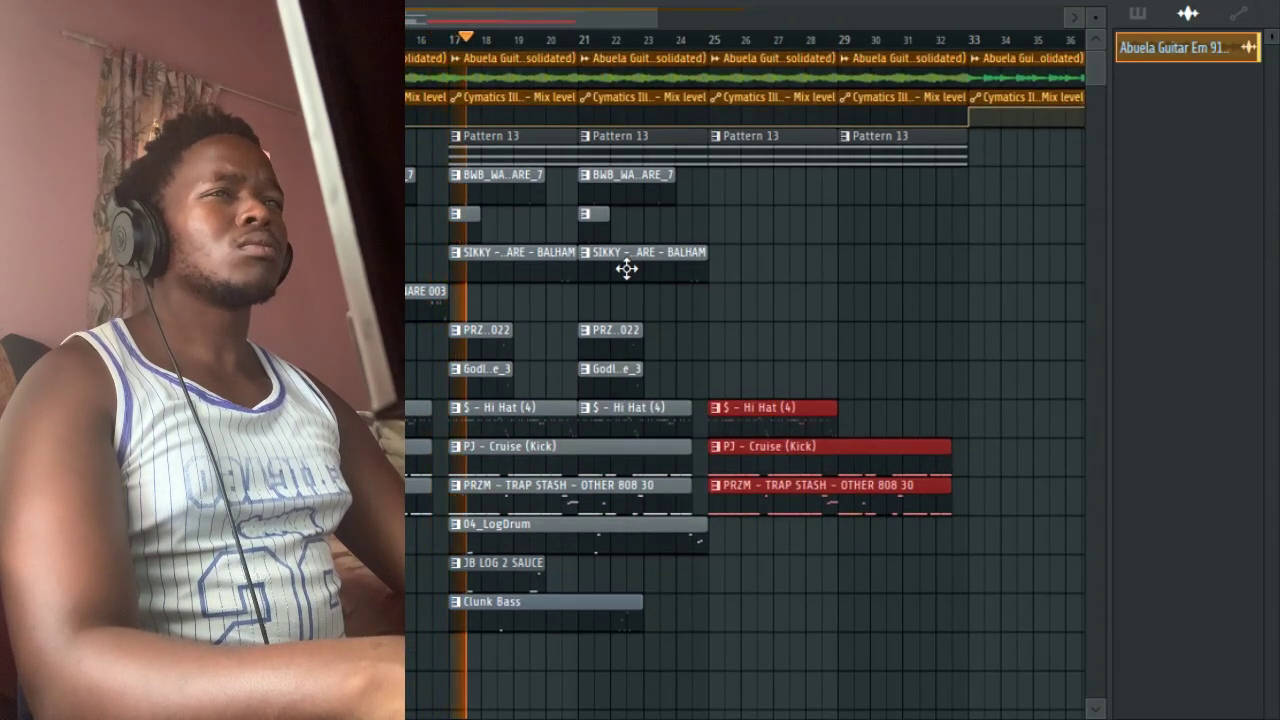
Remove the SIKKY snare clip at bar 21 and place the PRZM Snare 003 clip there on its own track
{"action": "right_click", "coordinate": [627, 268]}
{"action": "left_click", "coordinate": [423, 300]}
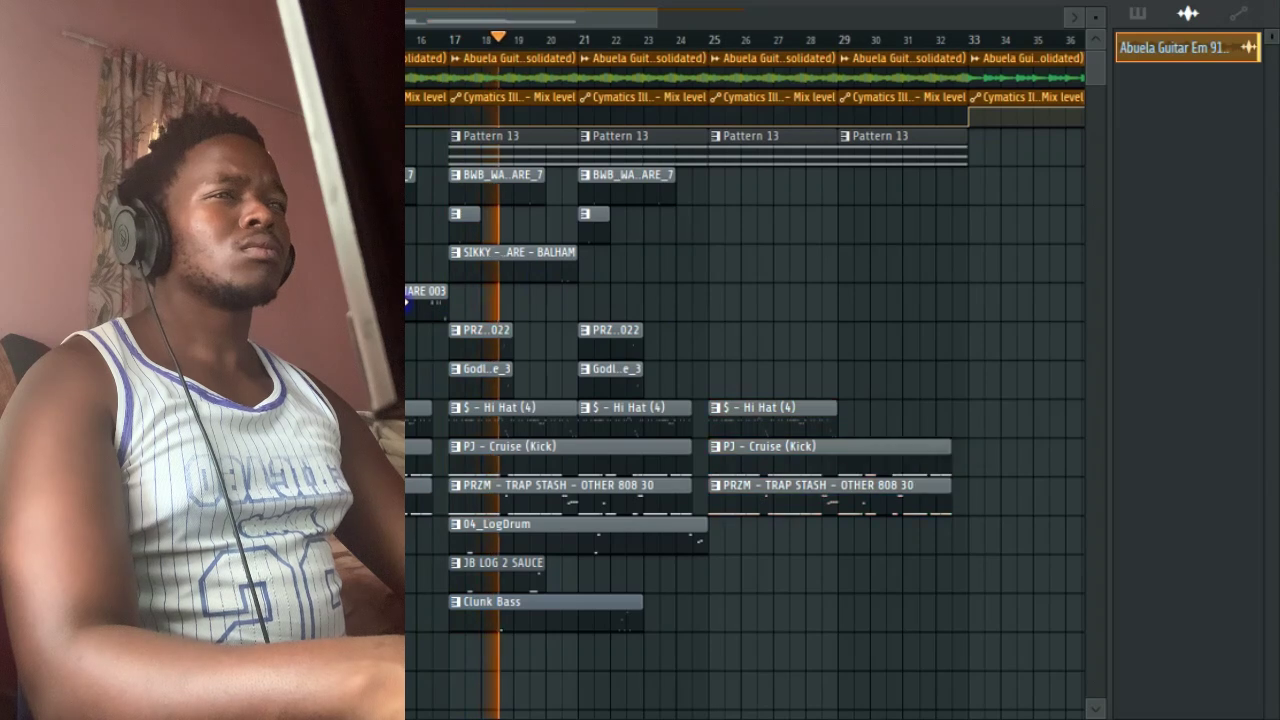
{"action": "left_click", "coordinate": [626, 308]}
{"action": "left_click_drag", "start_coordinate": [694, 311], "coordinate": [658, 312]}
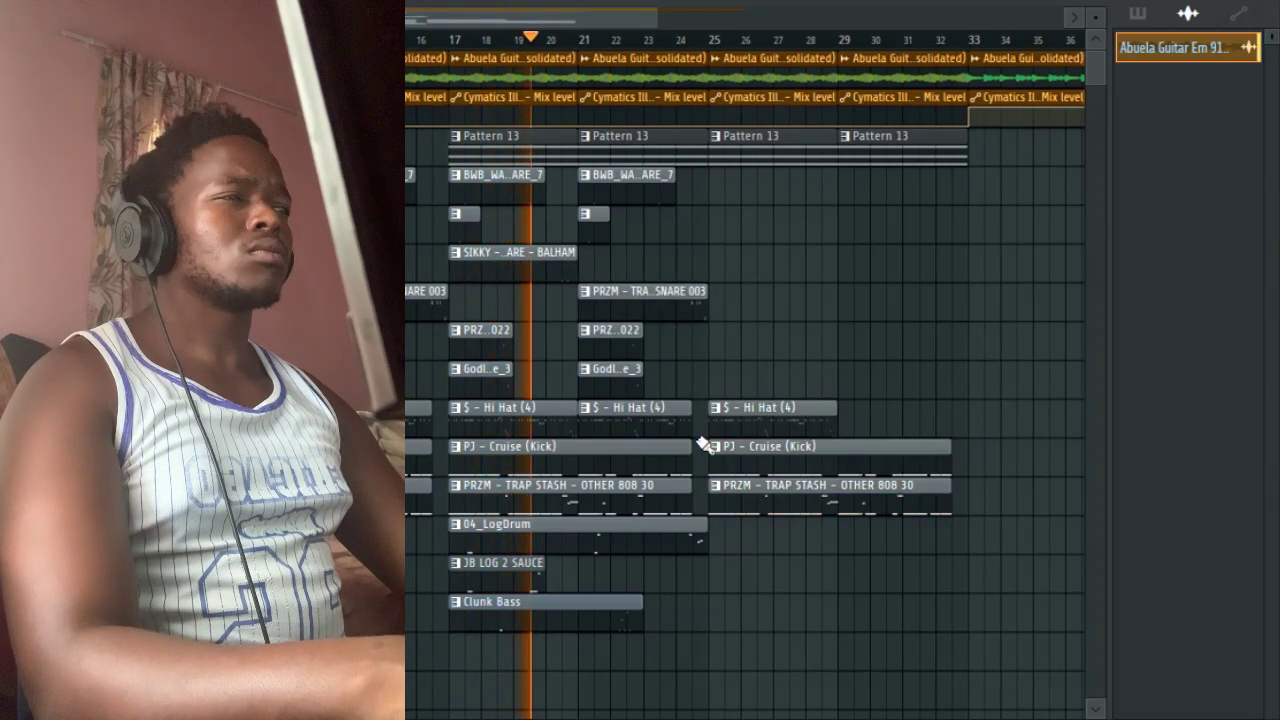
Extend the bar 17 kick and 808 clips to bar 25 and copy the snare clips of bars 17 to 24 into bars 25 to 32
{"action": "left_click_drag", "start_coordinate": [694, 404], "coordinate": [683, 503]}
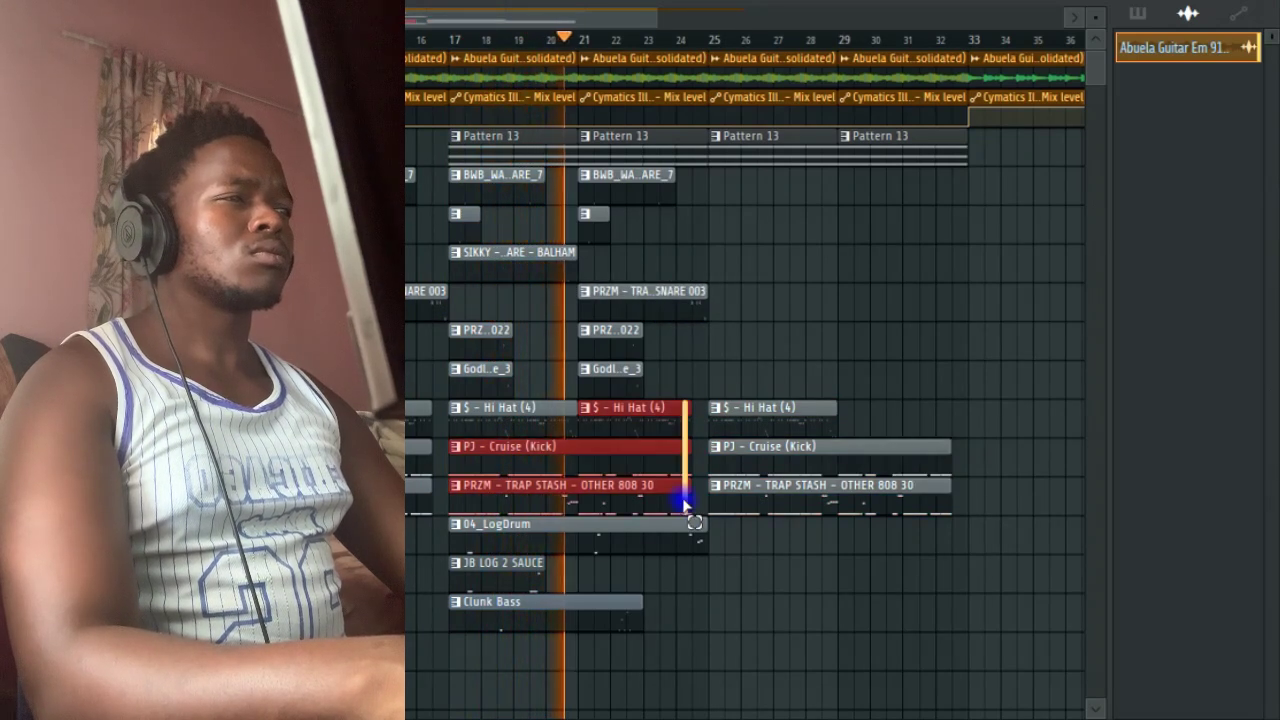
{"action": "left_click", "coordinate": [692, 490], "text": "ctrl"}
{"action": "left_click", "coordinate": [694, 456], "text": "ctrl"}
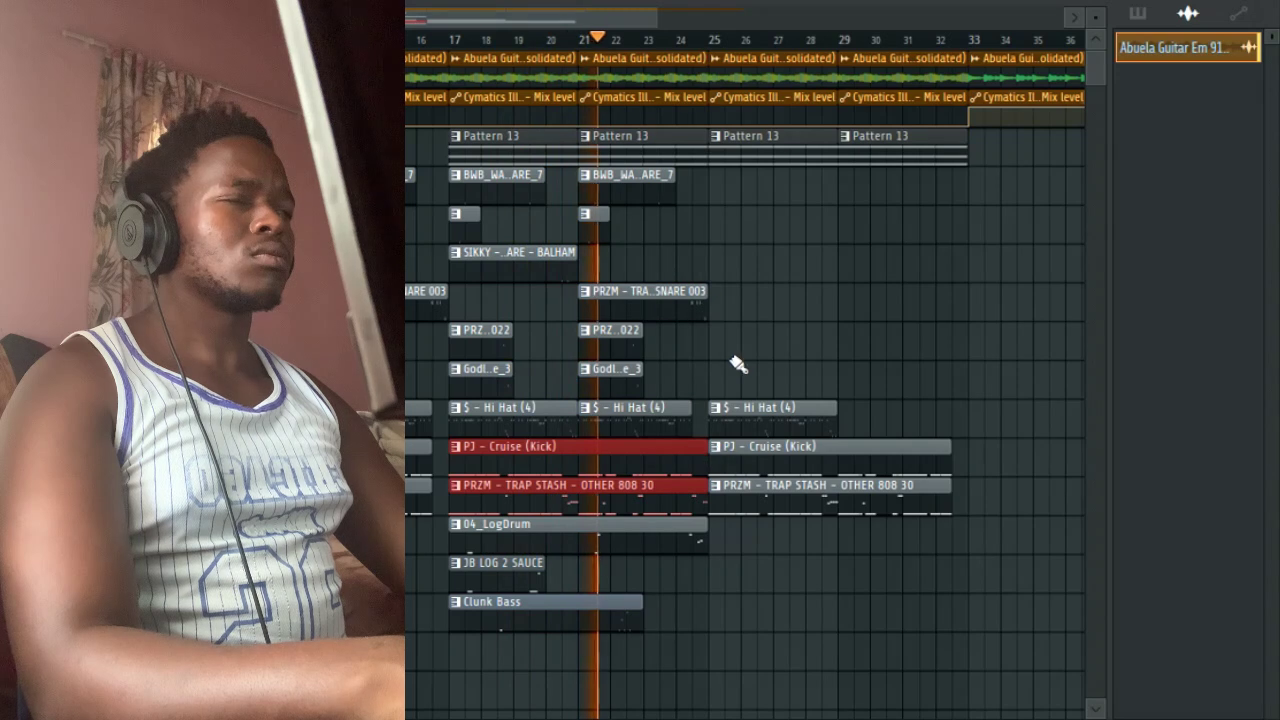
{"action": "left_click_drag", "start_coordinate": [698, 398], "coordinate": [745, 180]}
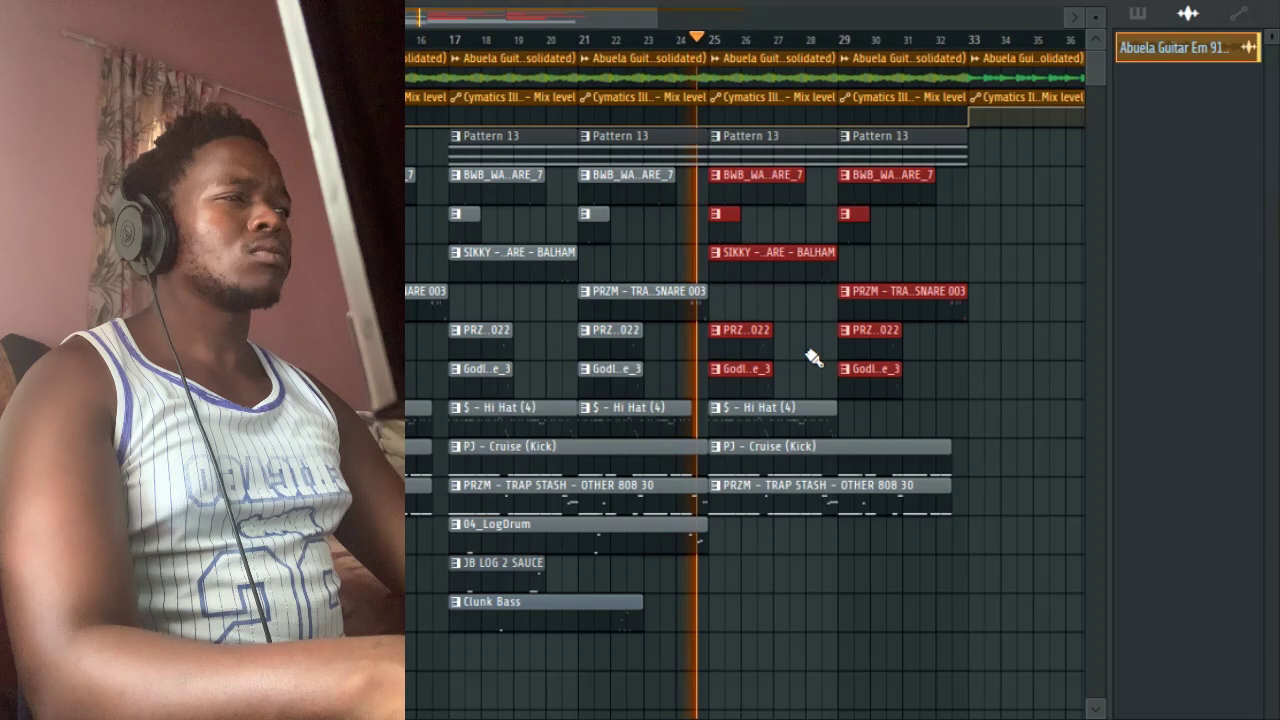
{"action": "left_click", "coordinate": [900, 424]}
Remove the Pattern 13 clip at bar 25, trim the following kick and 808 clips to start at bar 26, and audition the section
{"action": "left_click", "coordinate": [763, 472]}
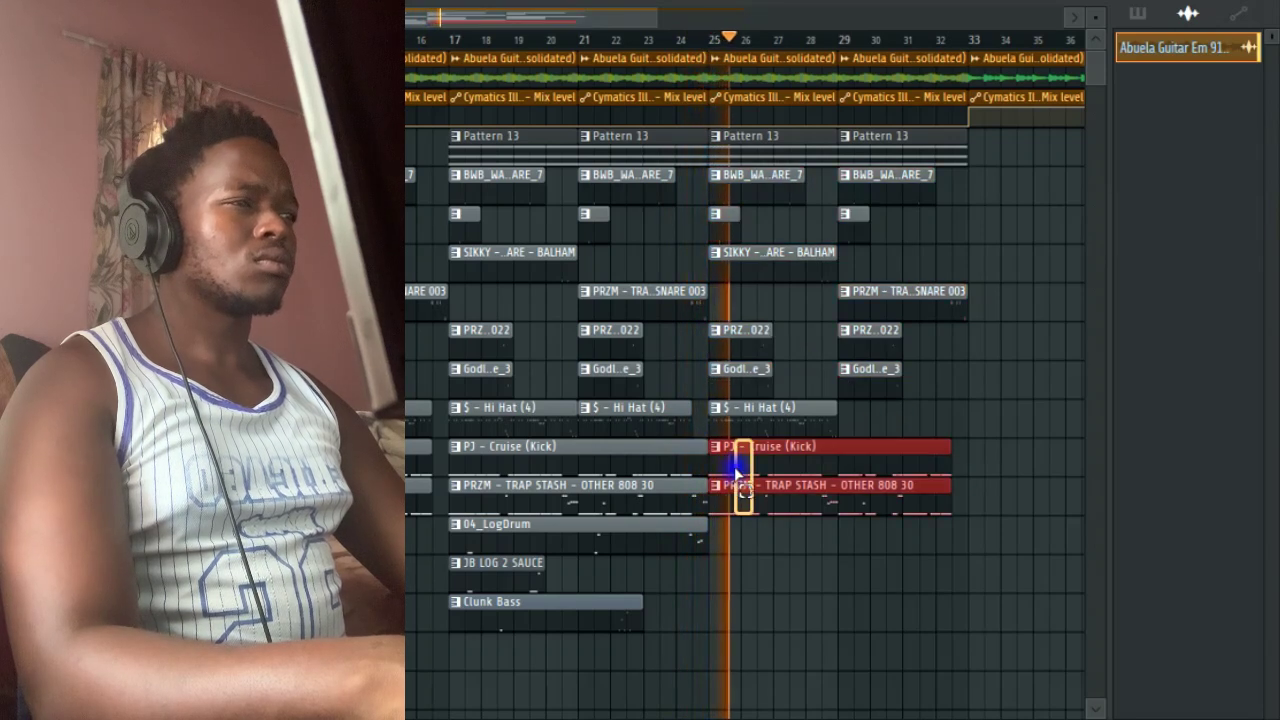
{"action": "left_click_drag", "start_coordinate": [711, 456], "coordinate": [730, 457]}
{"action": "key", "text": "space"}
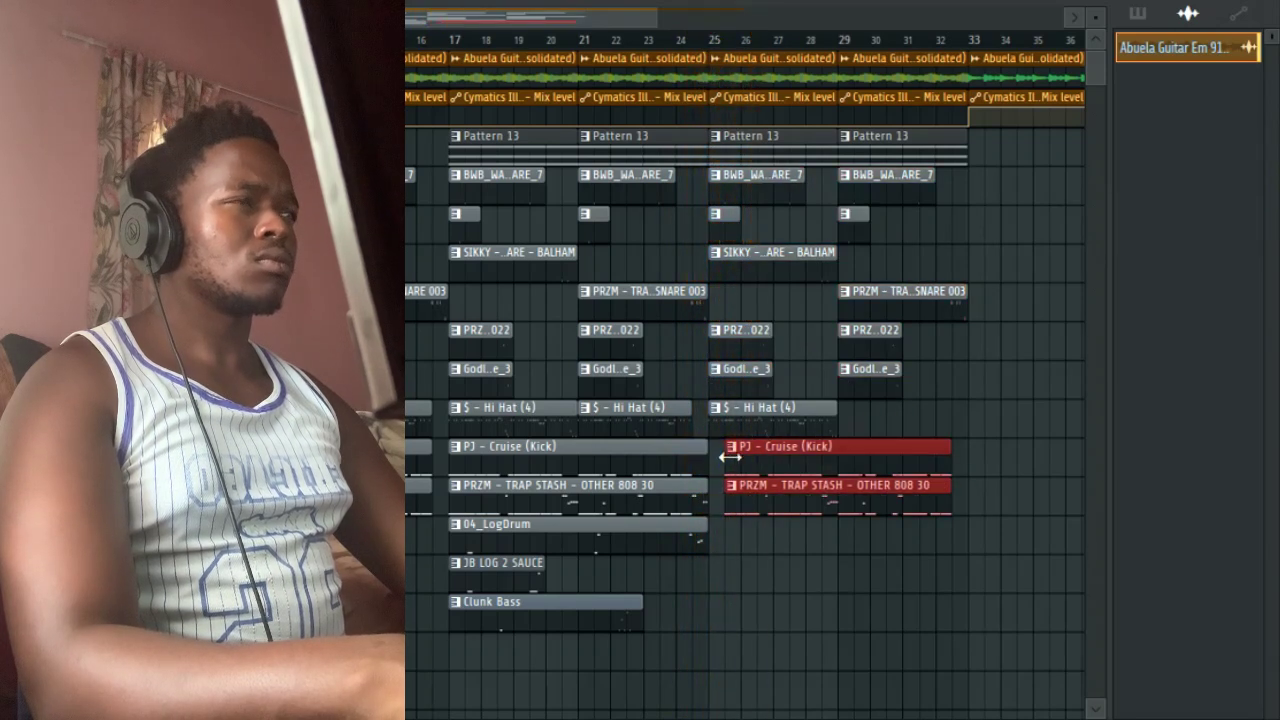
{"action": "key", "text": "space"}
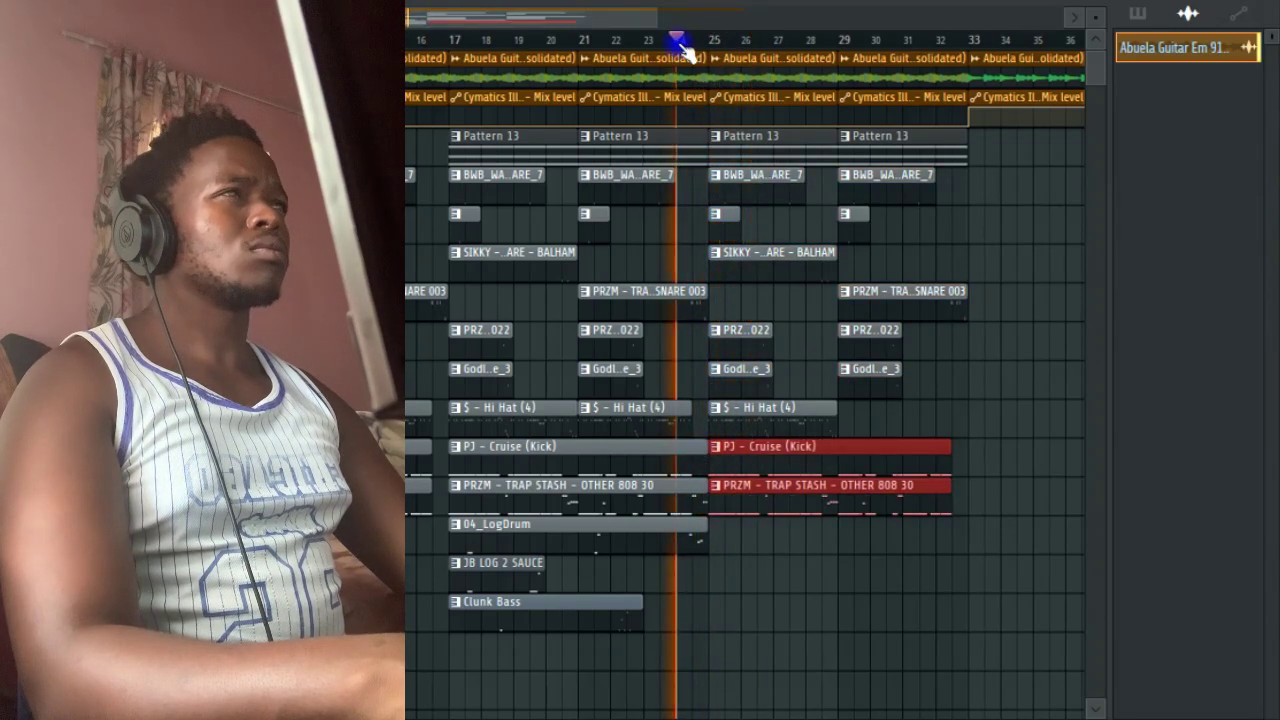
{"action": "right_click", "coordinate": [737, 146]}
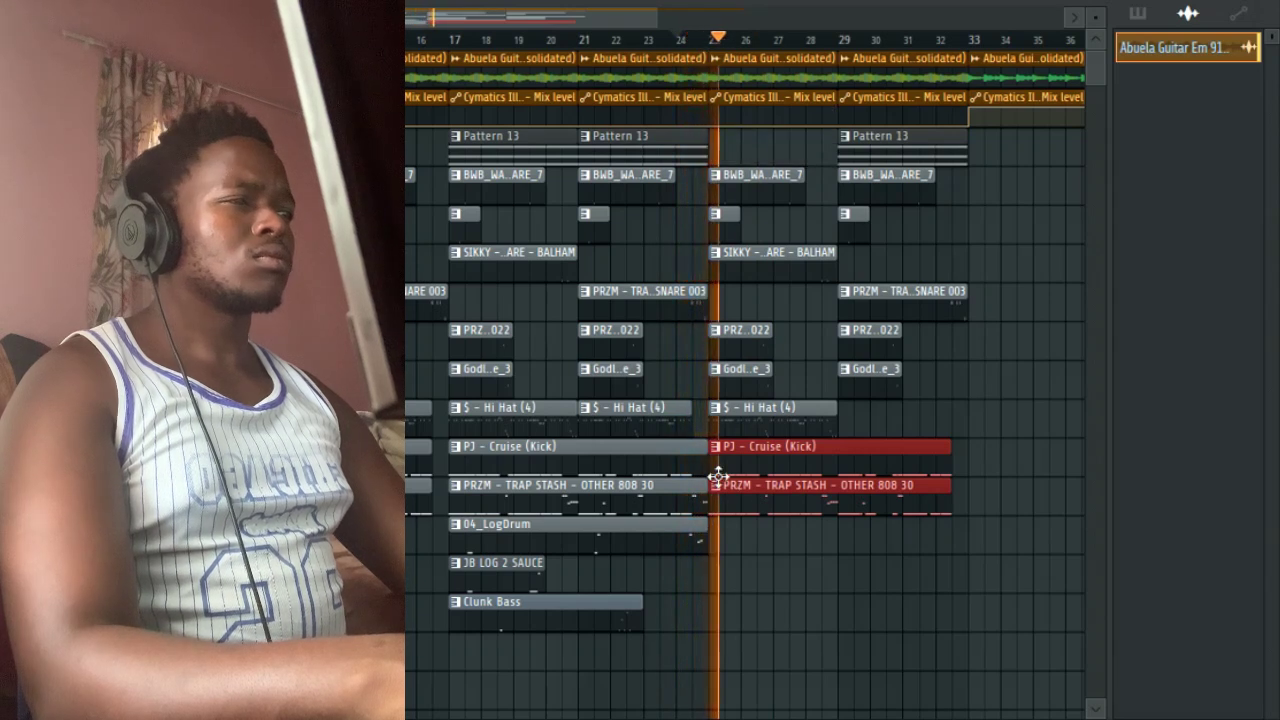
{"action": "left_click_drag", "start_coordinate": [716, 473], "coordinate": [738, 460]}
{"action": "key", "text": "space"}
{"action": "key", "text": "space"}
{"action": "key", "text": "space"}
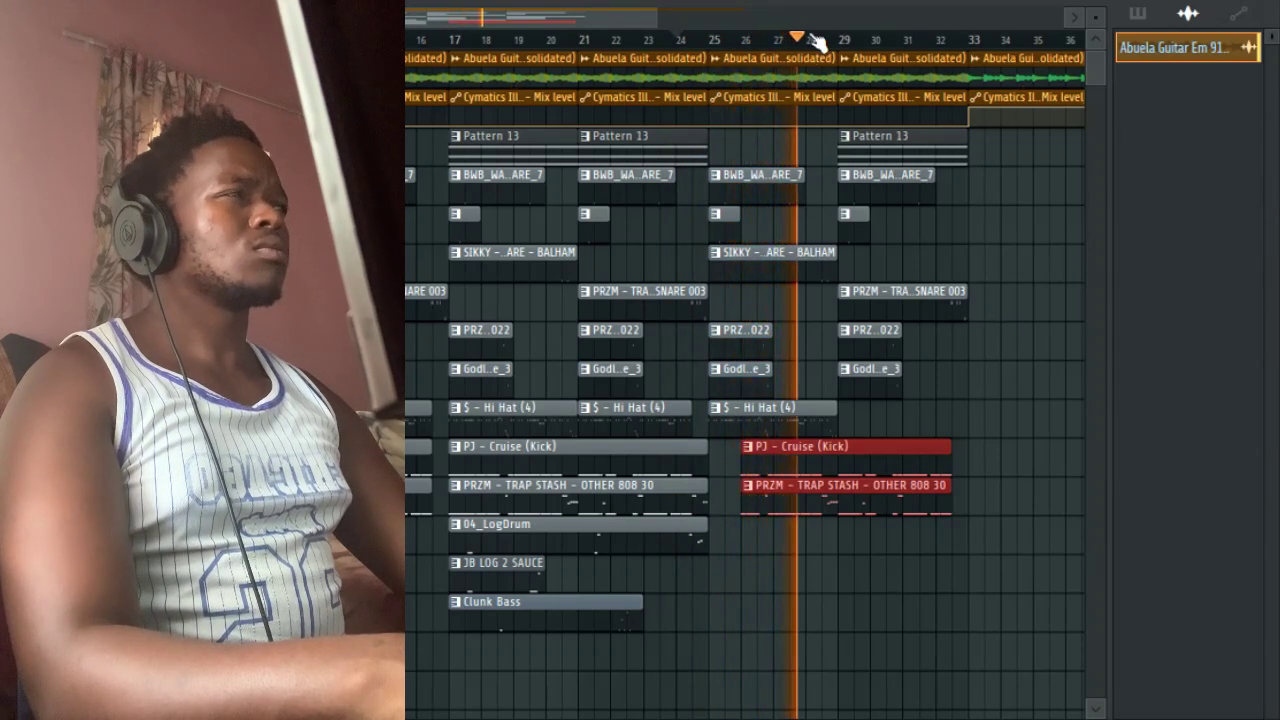
{"action": "left_click_drag", "start_coordinate": [660, 16], "coordinate": [833, 22]}
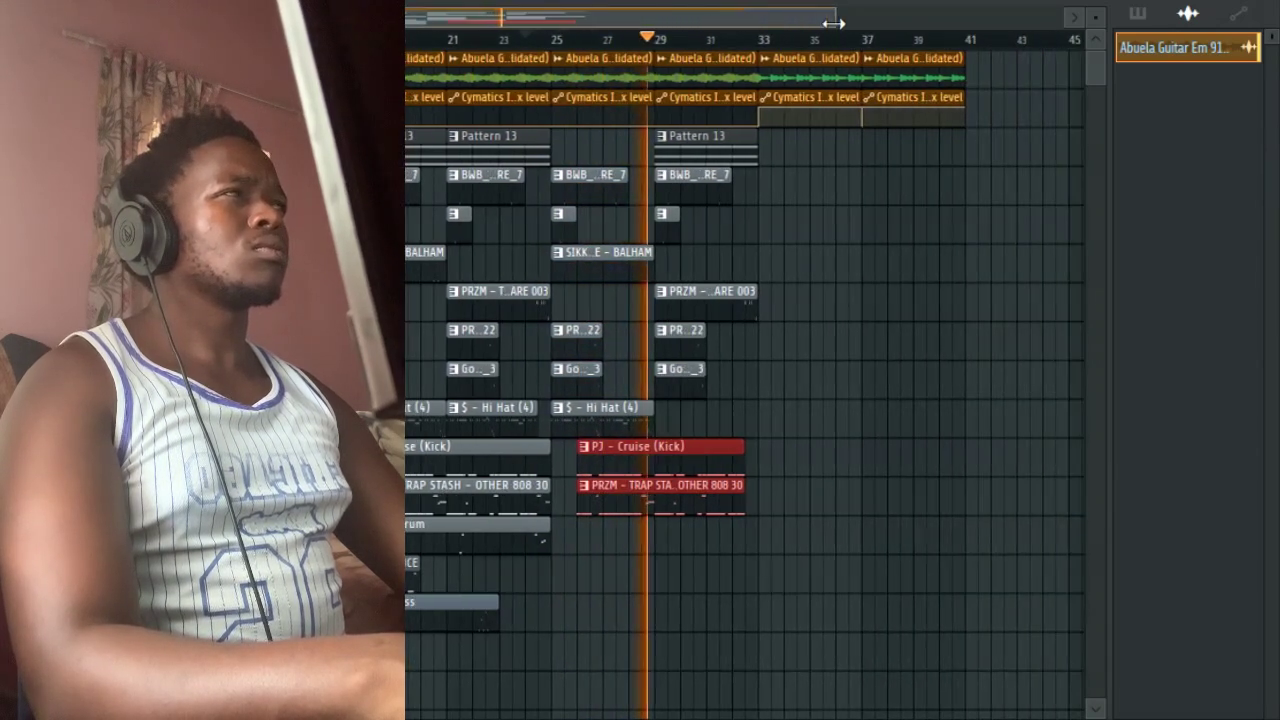
{"action": "left_click", "coordinate": [688, 425]}
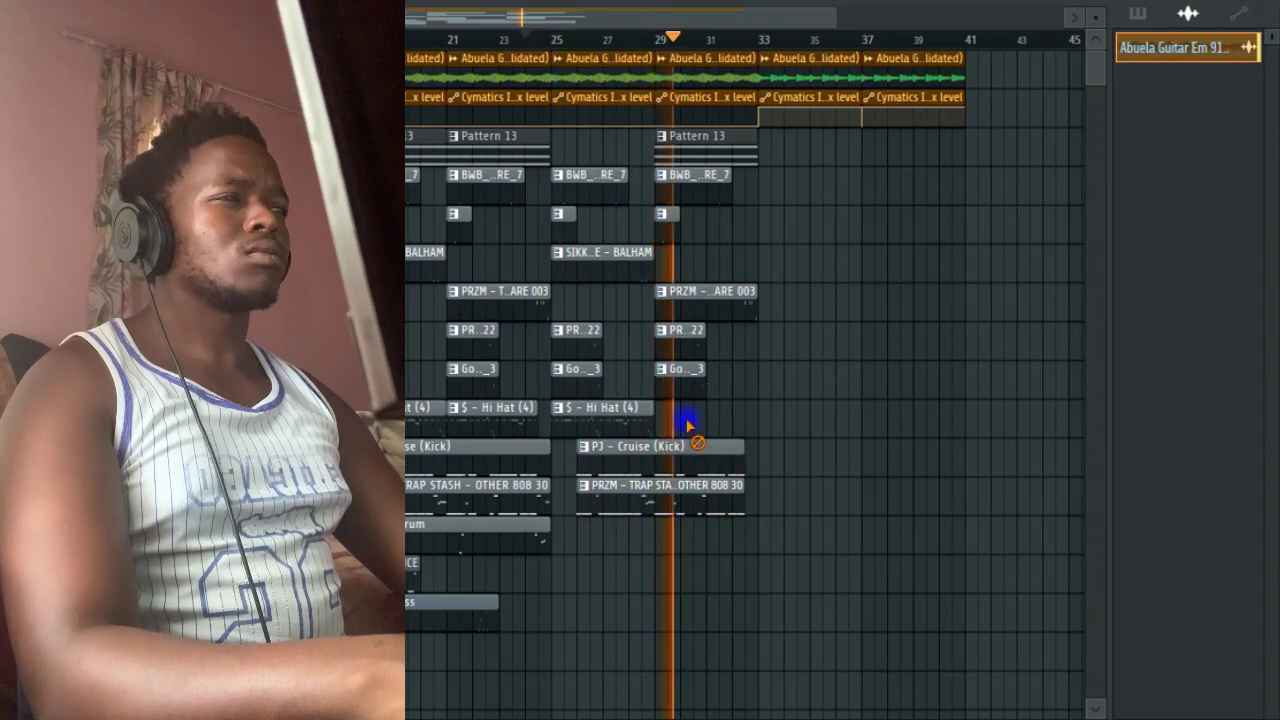